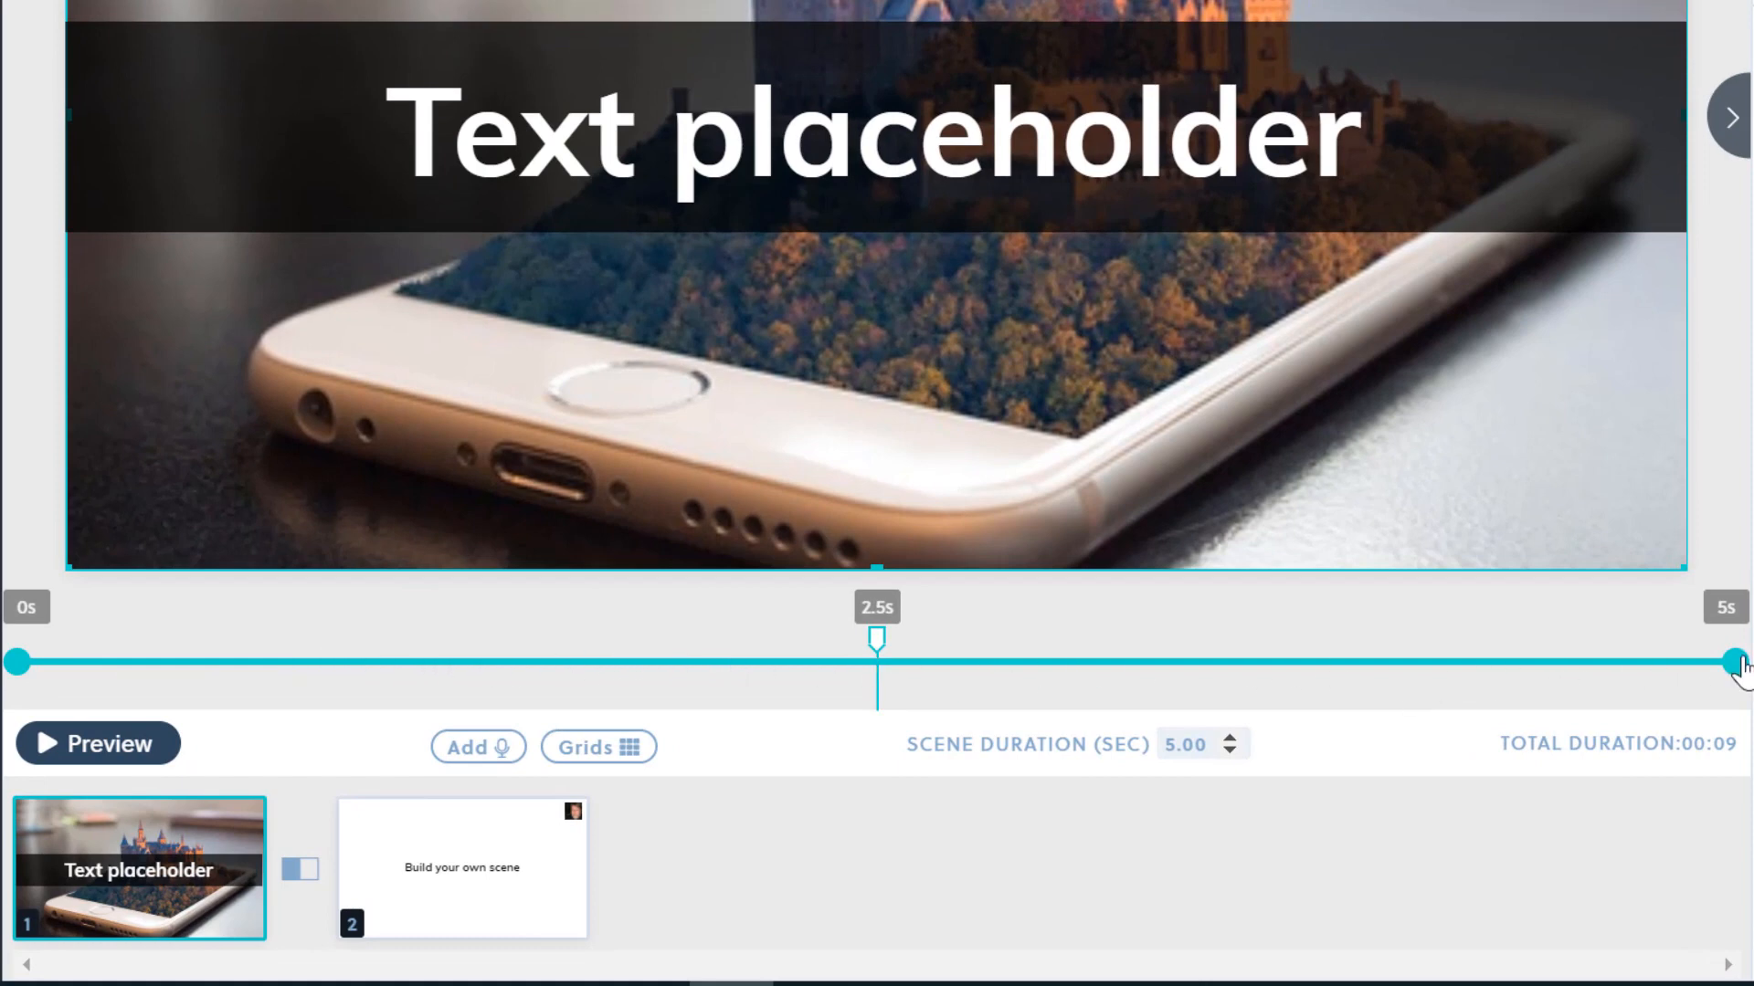
Set the phone image's start in scene 1 to 0.5 s and scrub the playhead back before that point.
mouse_move(223, 932)
drag(16, 663, 188, 664)
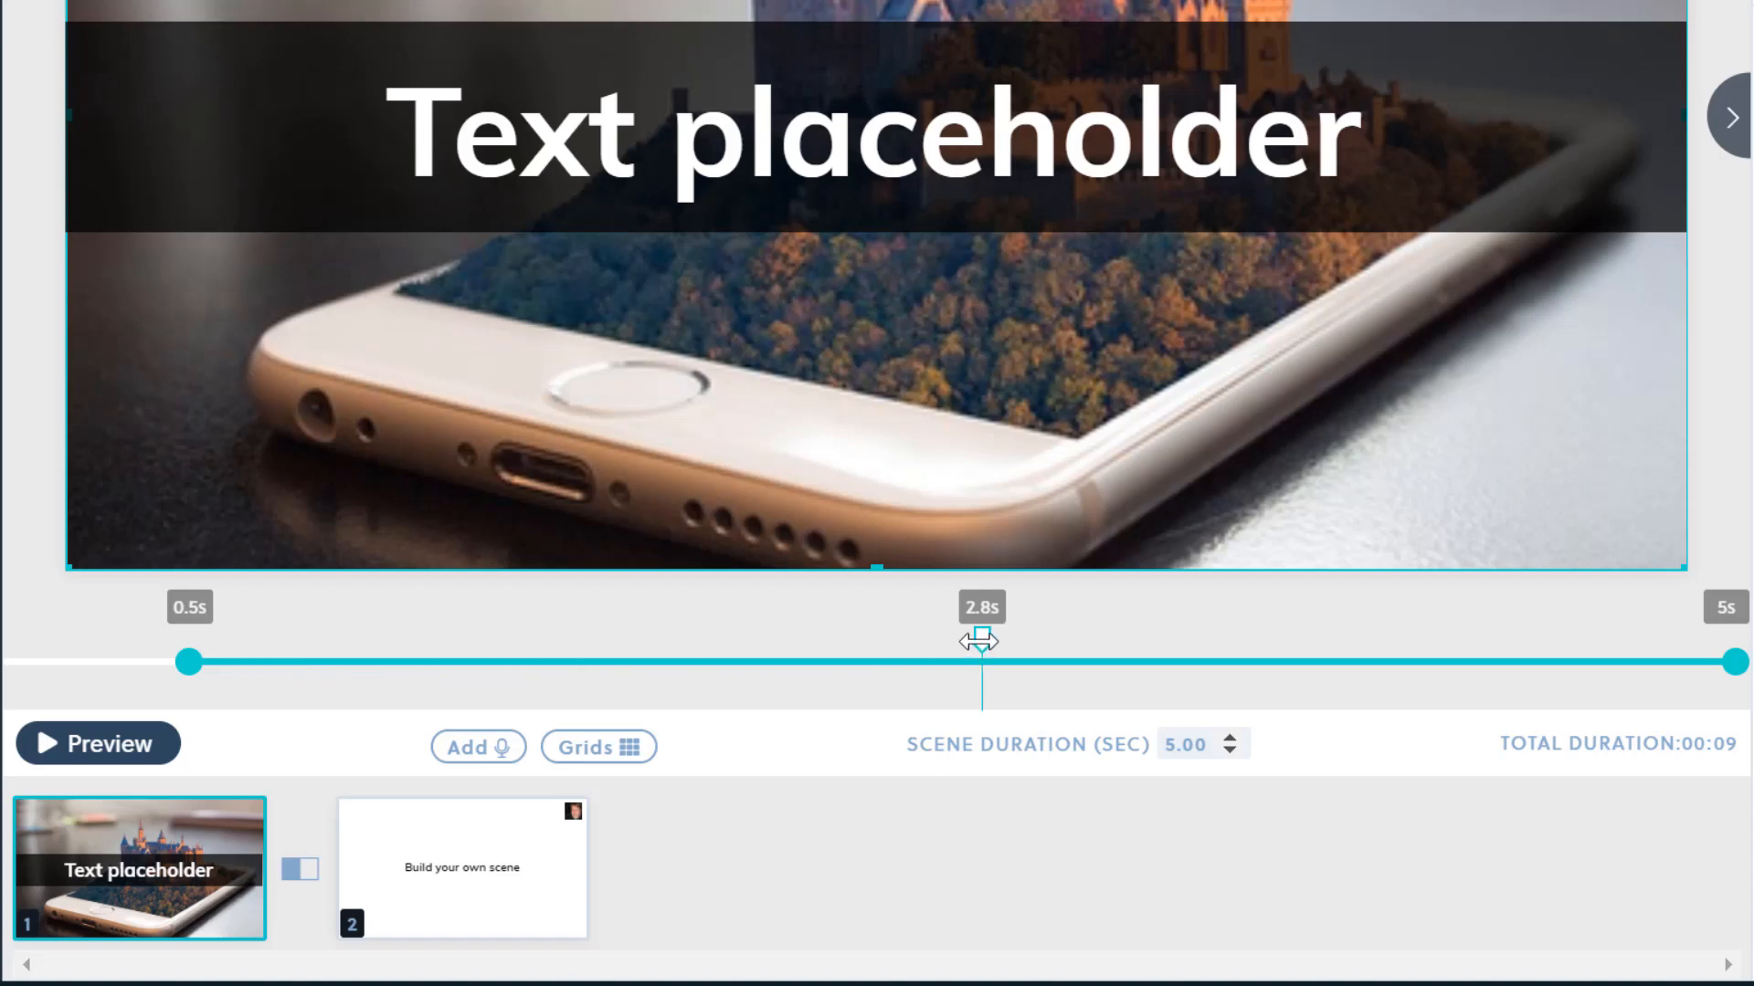
mouse_move(980, 642)
mouse_down()
mouse_move(928, 657)
mouse_move(685, 639)
mouse_move(450, 649)
mouse_up()
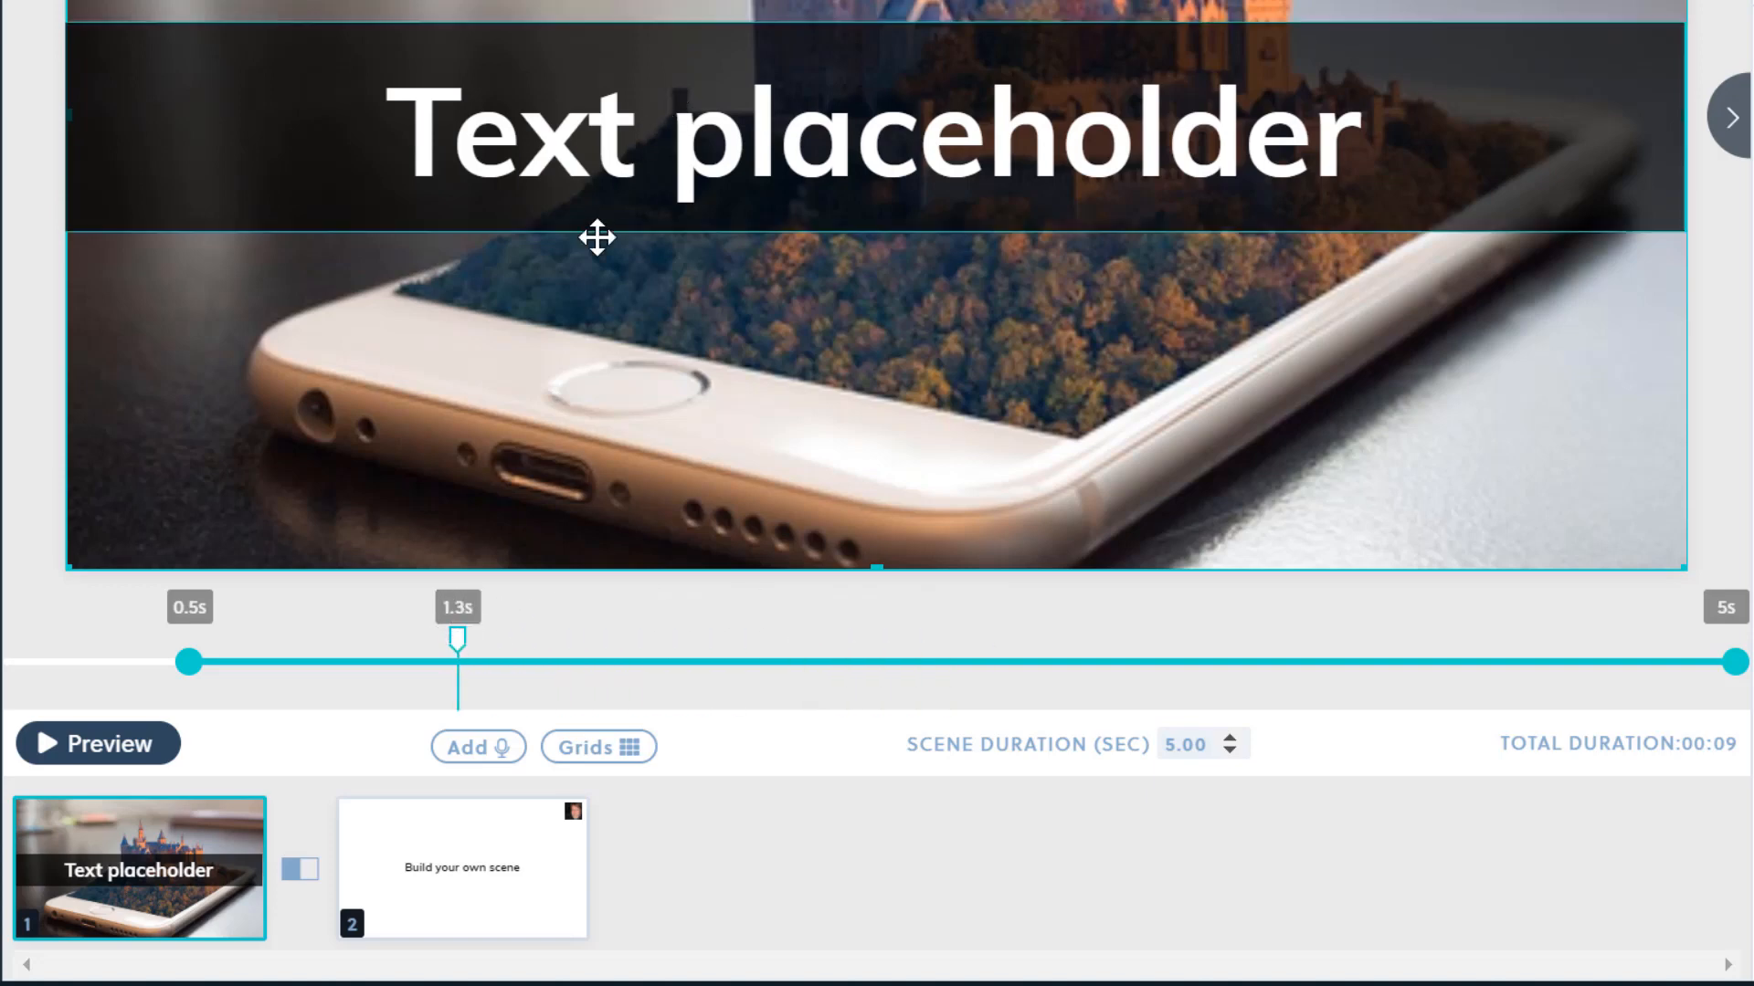
mouse_move(455, 638)
mouse_down()
mouse_move(305, 673)
mouse_move(195, 648)
mouse_move(122, 693)
mouse_up()
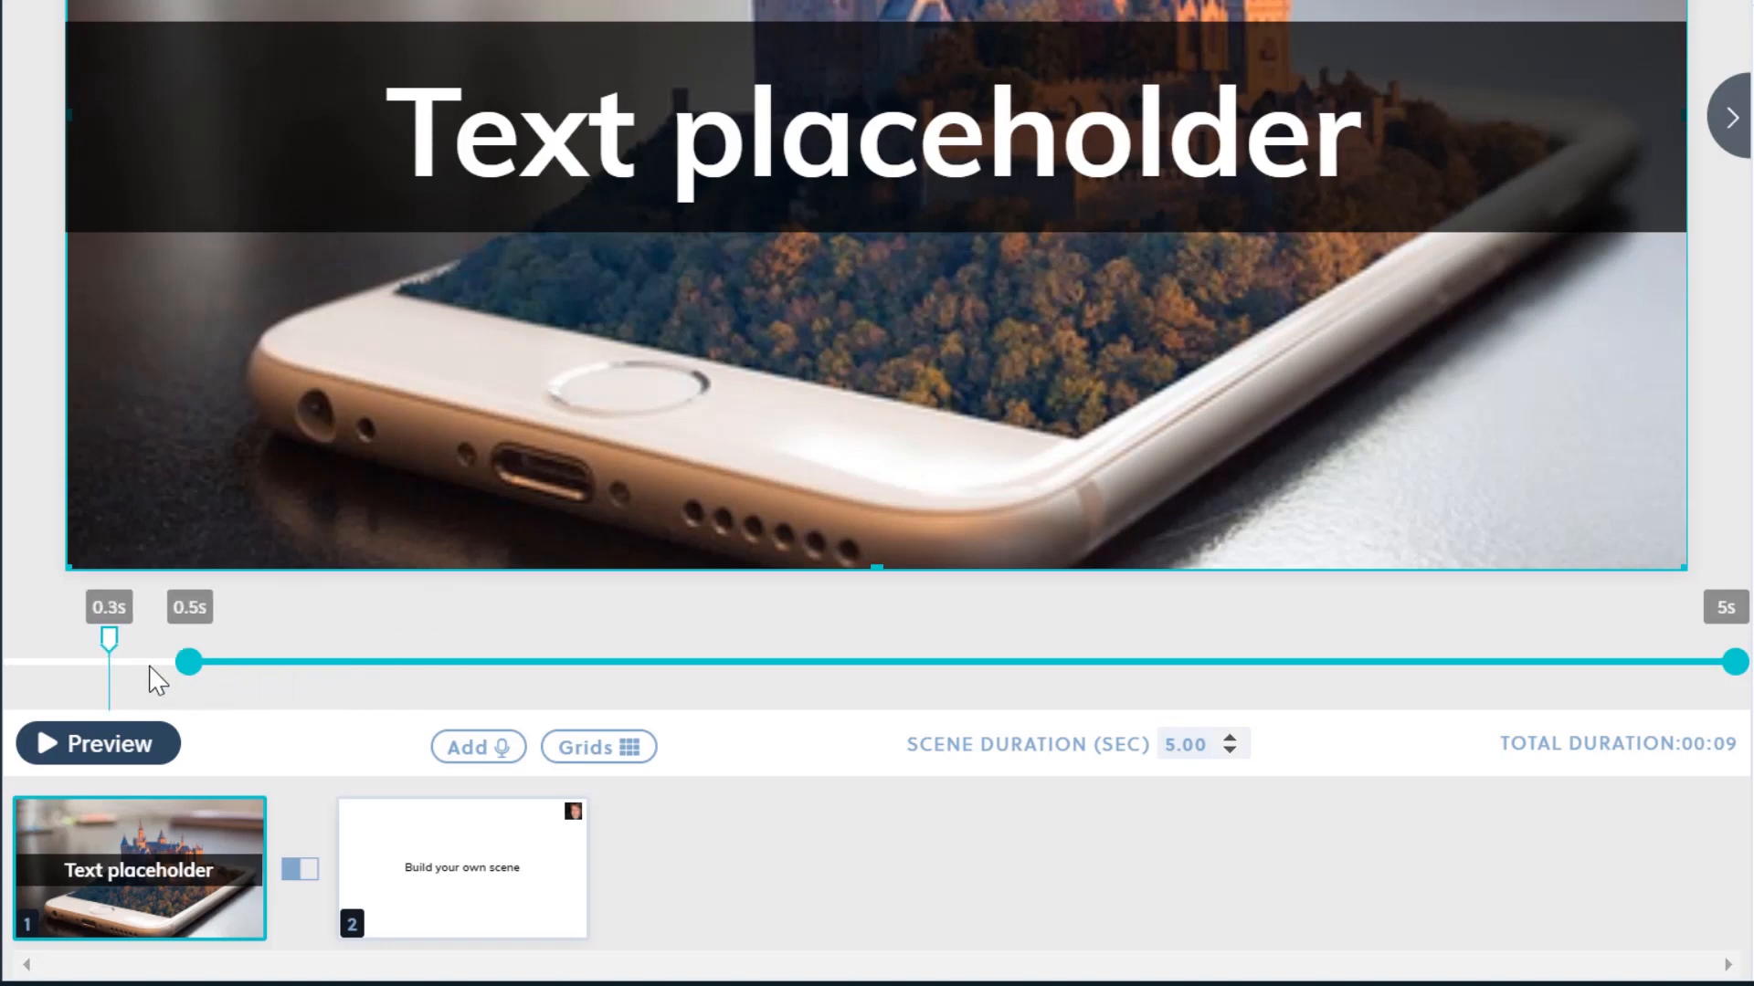
click(101, 747)
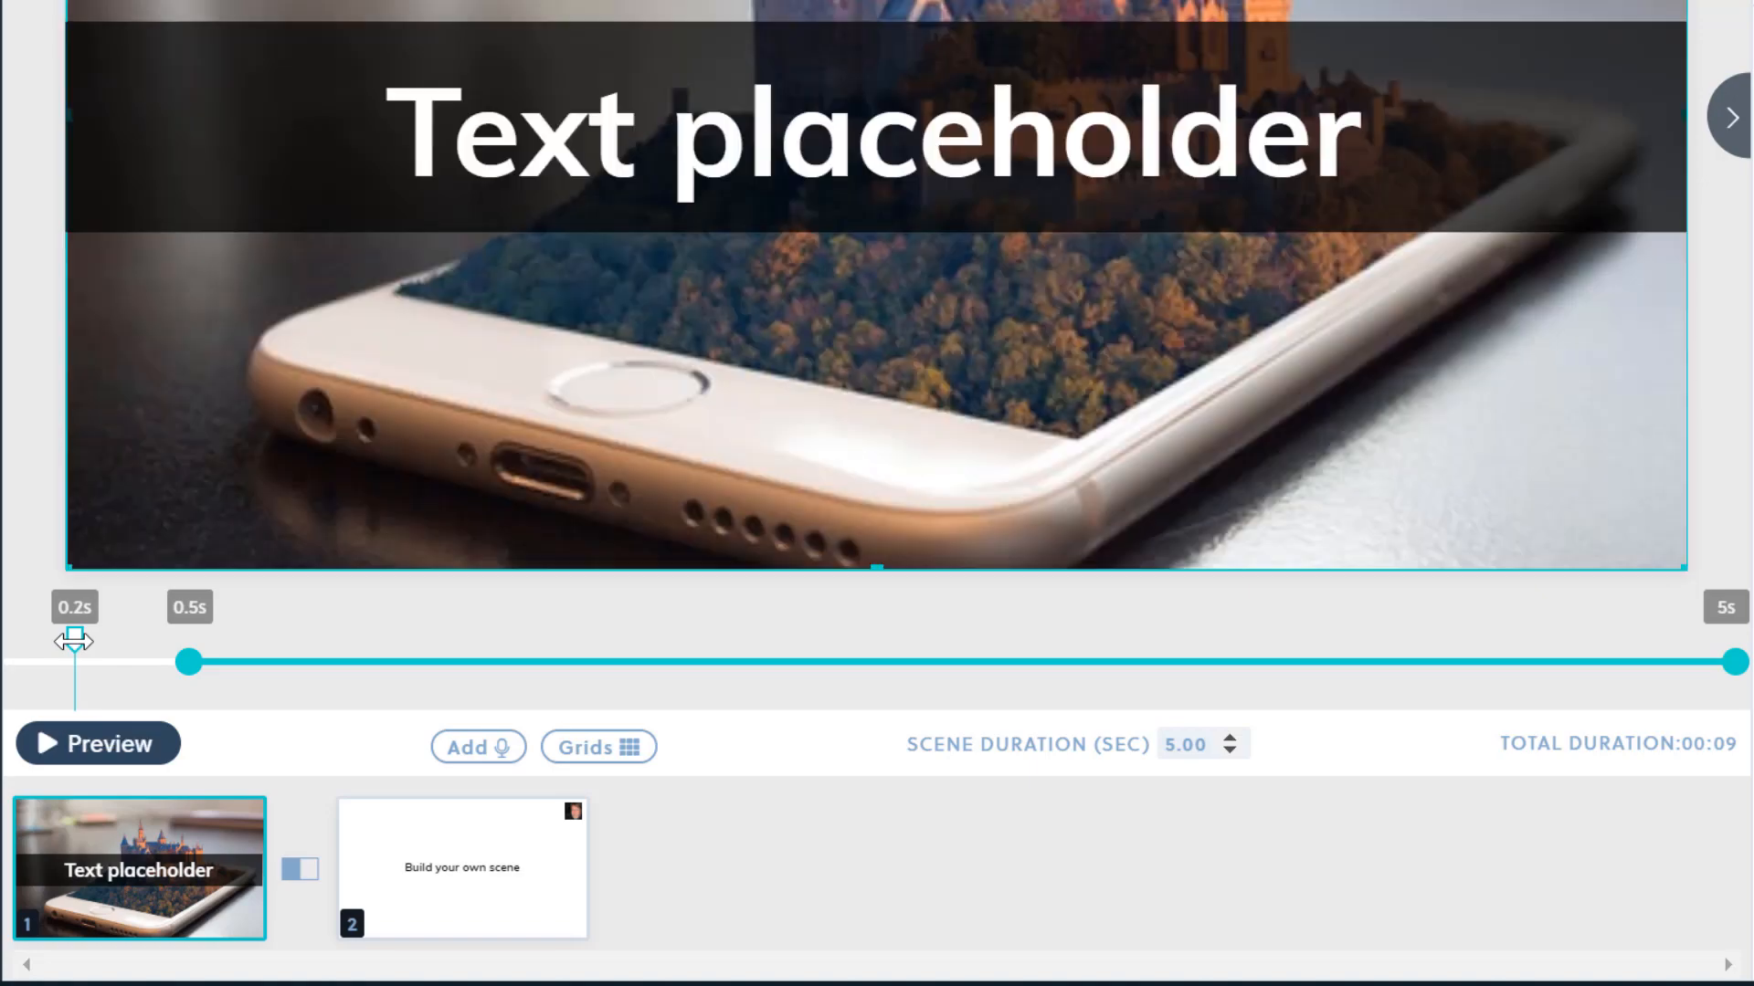
Try starting the phone image at 1 s, scrub the playhead around that point, and restore its start to 0 s.
drag(74, 641, 341, 636)
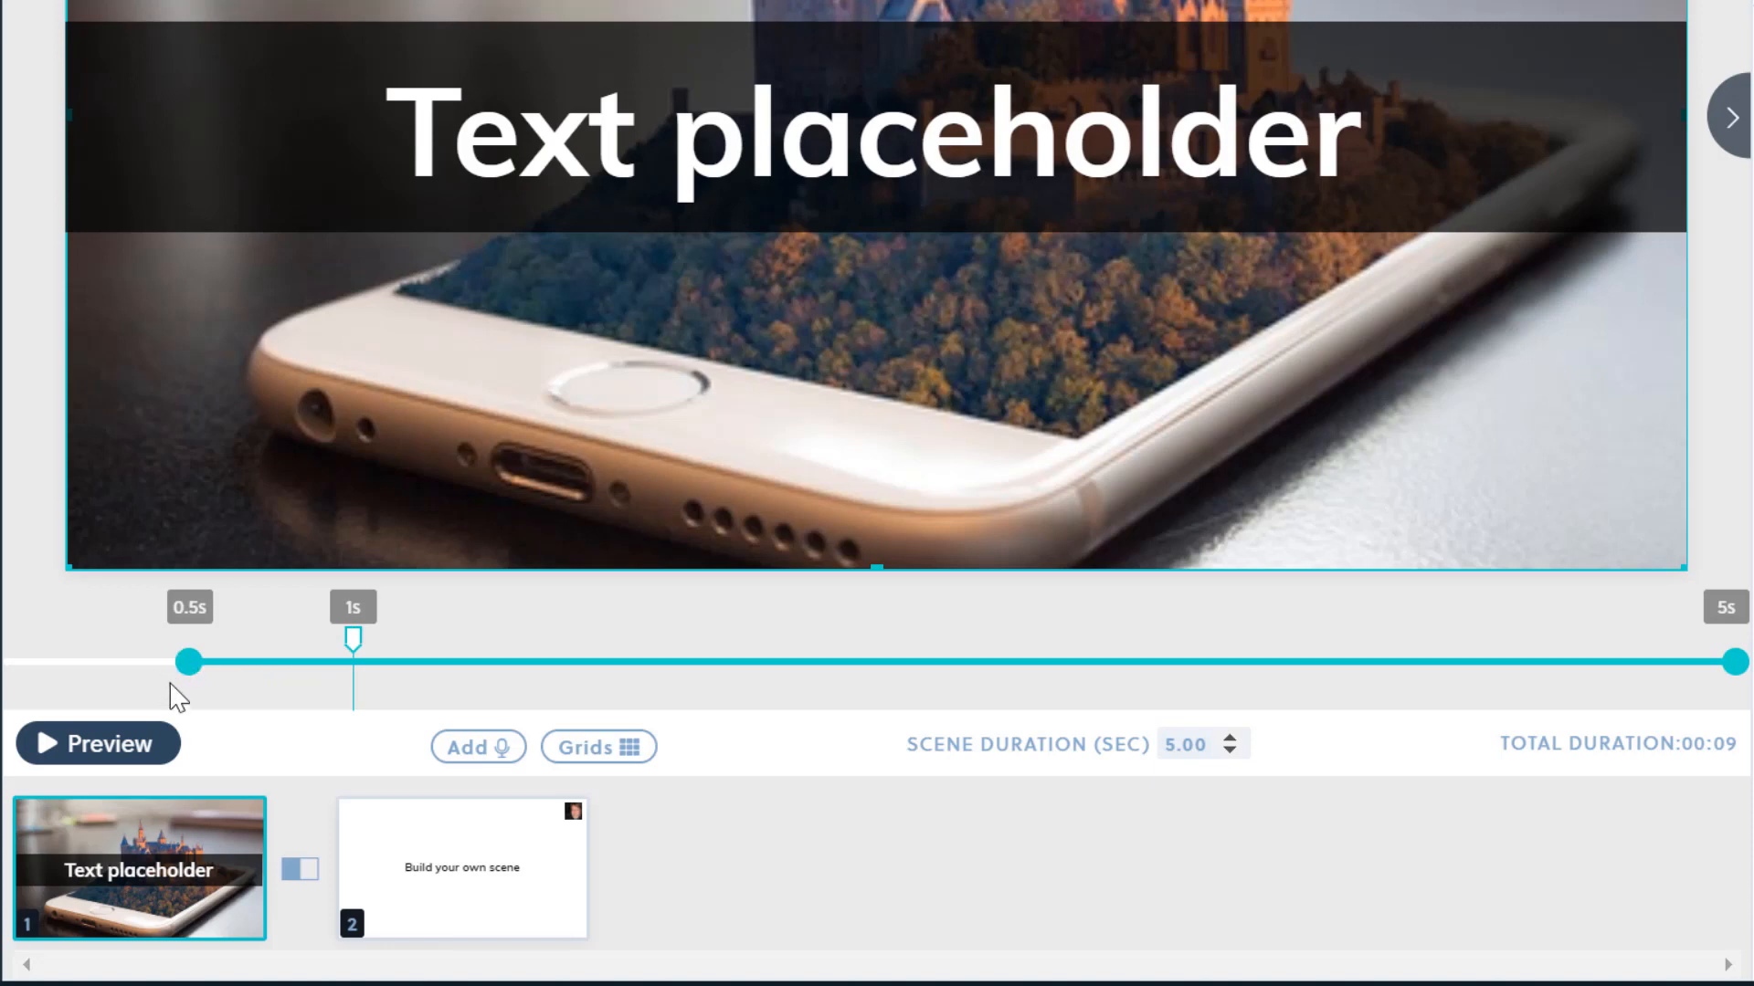
drag(189, 667, 348, 654)
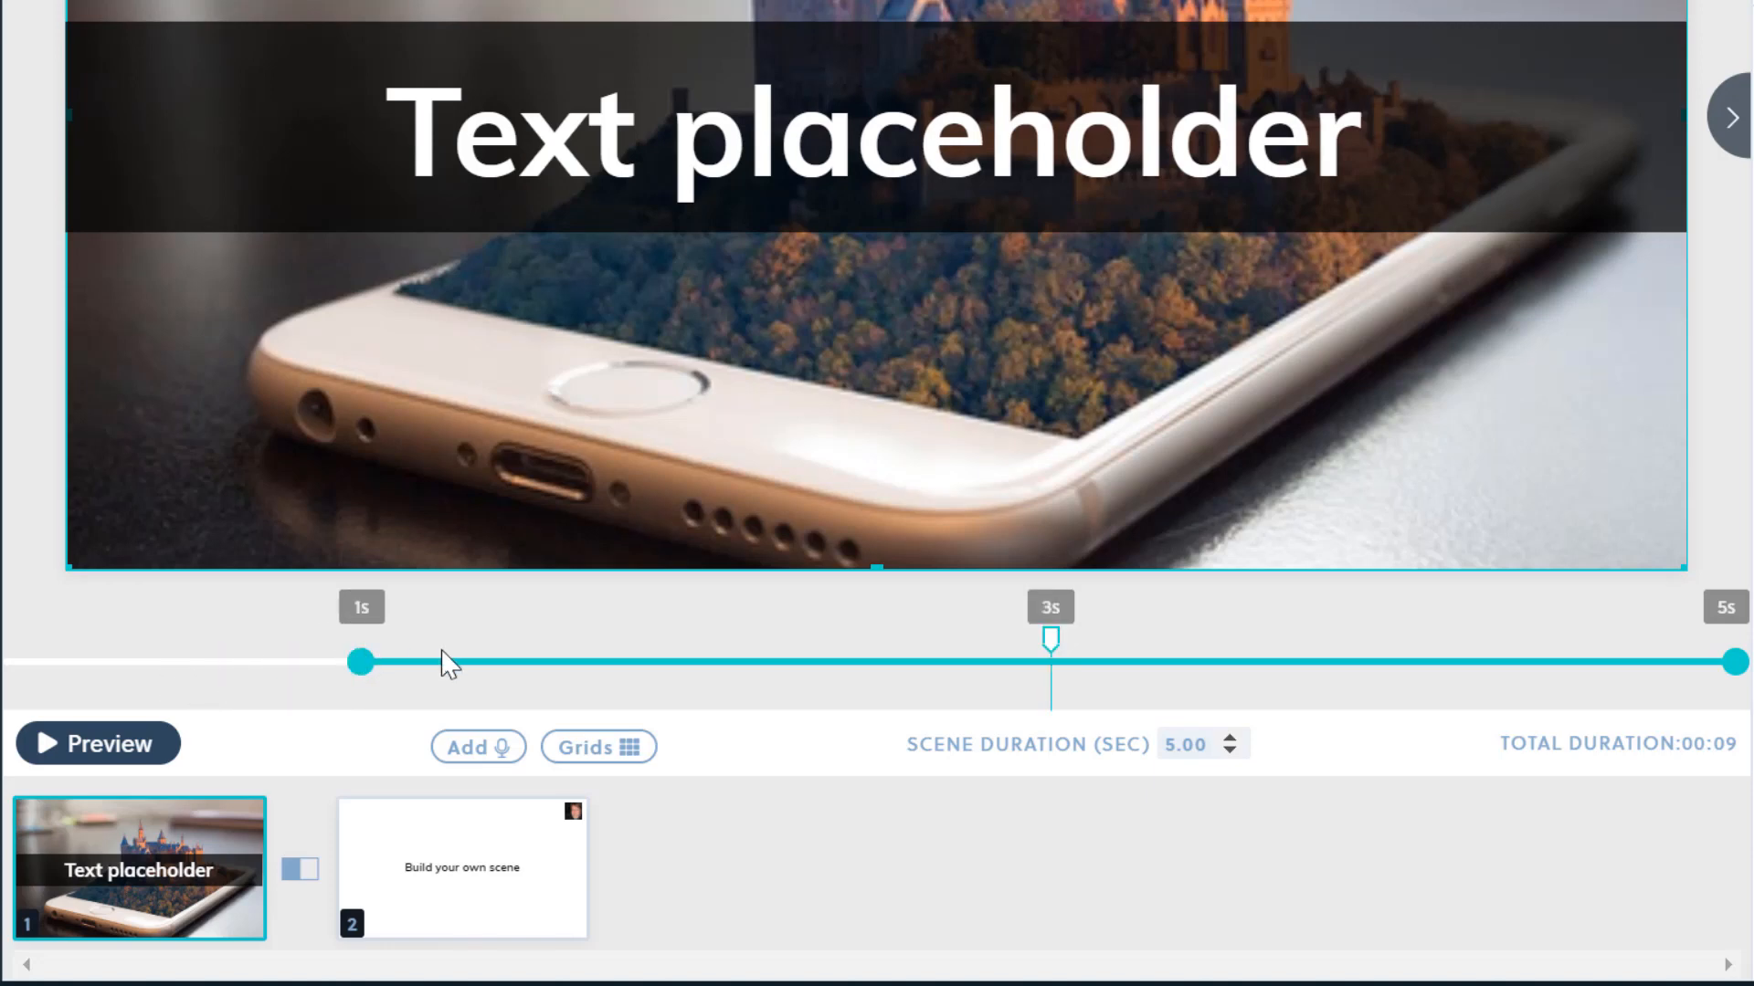
mouse_move(1050, 634)
mouse_down()
mouse_move(913, 658)
mouse_move(172, 642)
mouse_up()
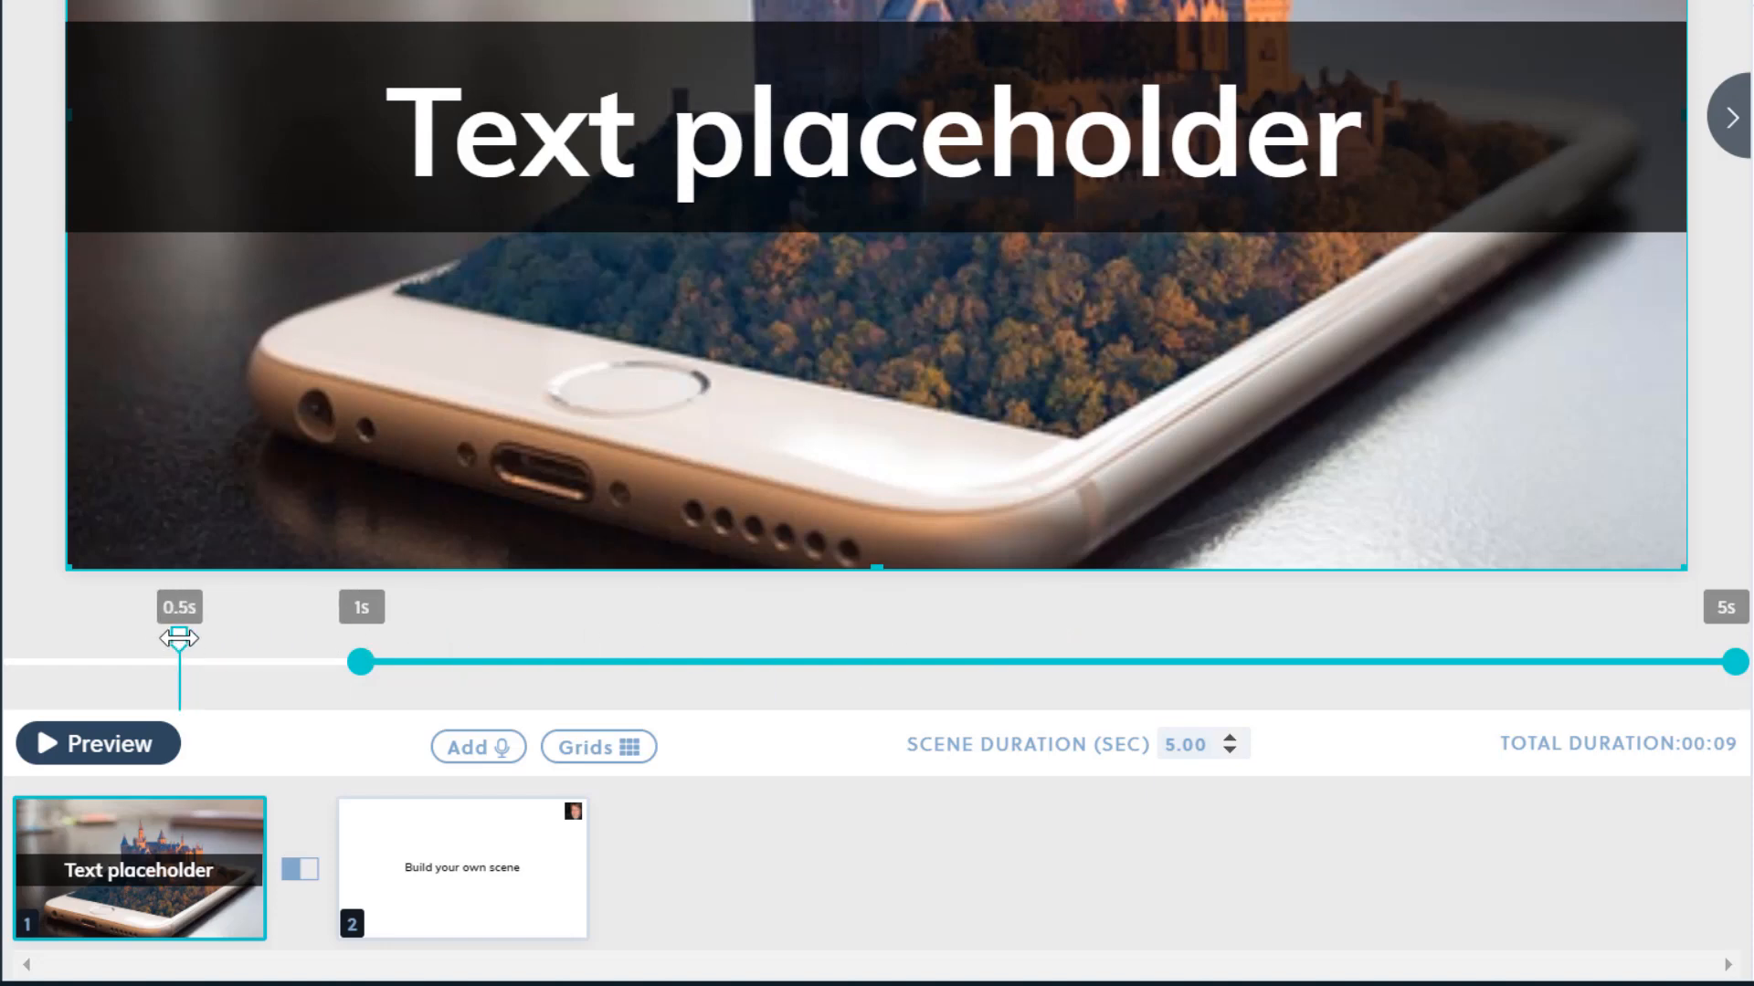
drag(302, 630, 457, 633)
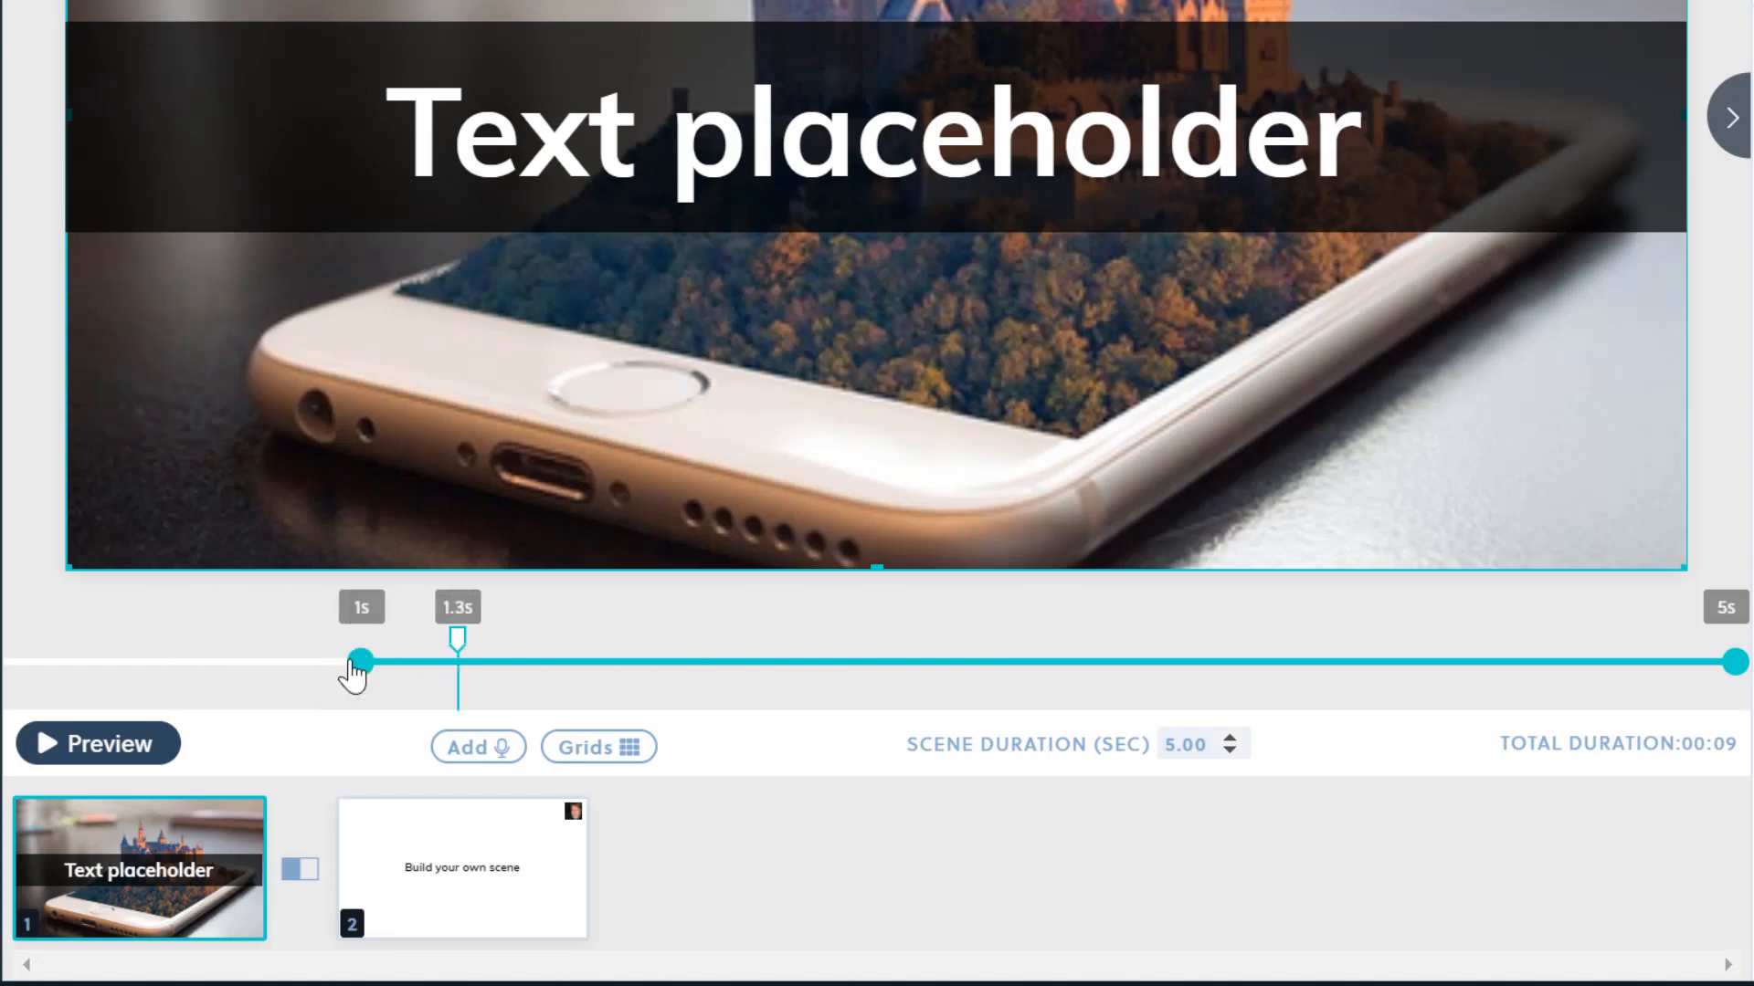
drag(356, 664, 10, 676)
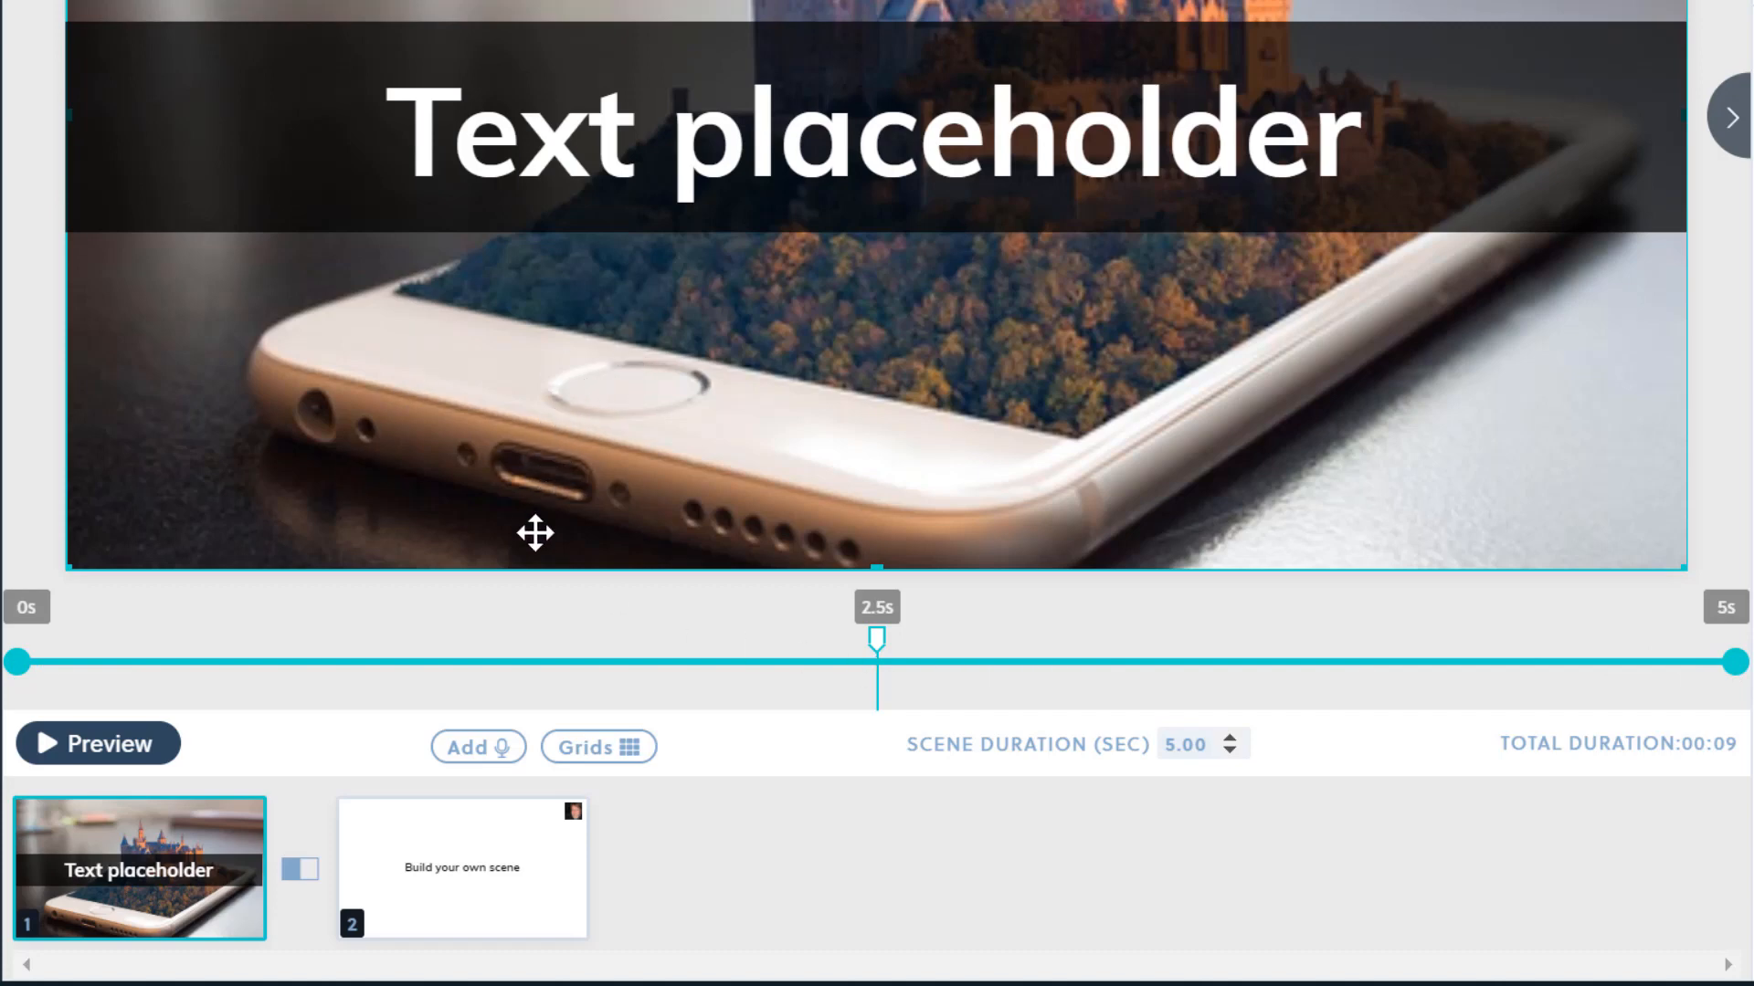
Set the "Build your own scene" text in scene 2 to start at 5 s and preview it.
mouse_move(248, 941)
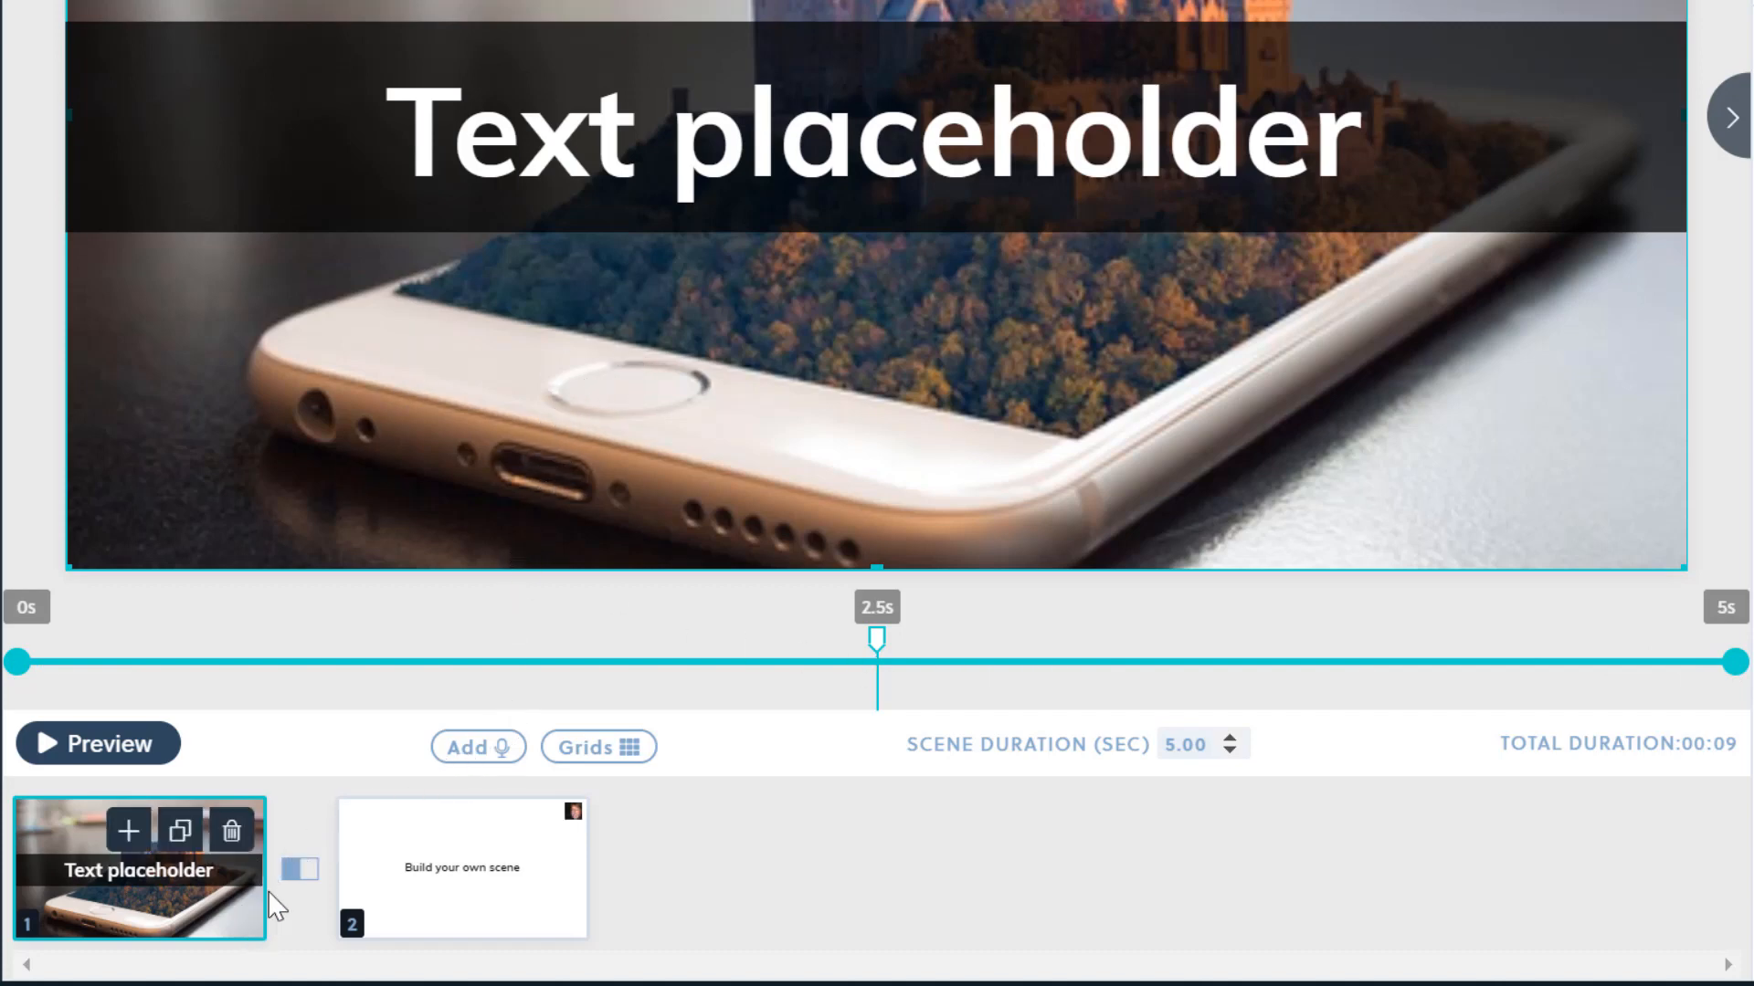
mouse_move(546, 841)
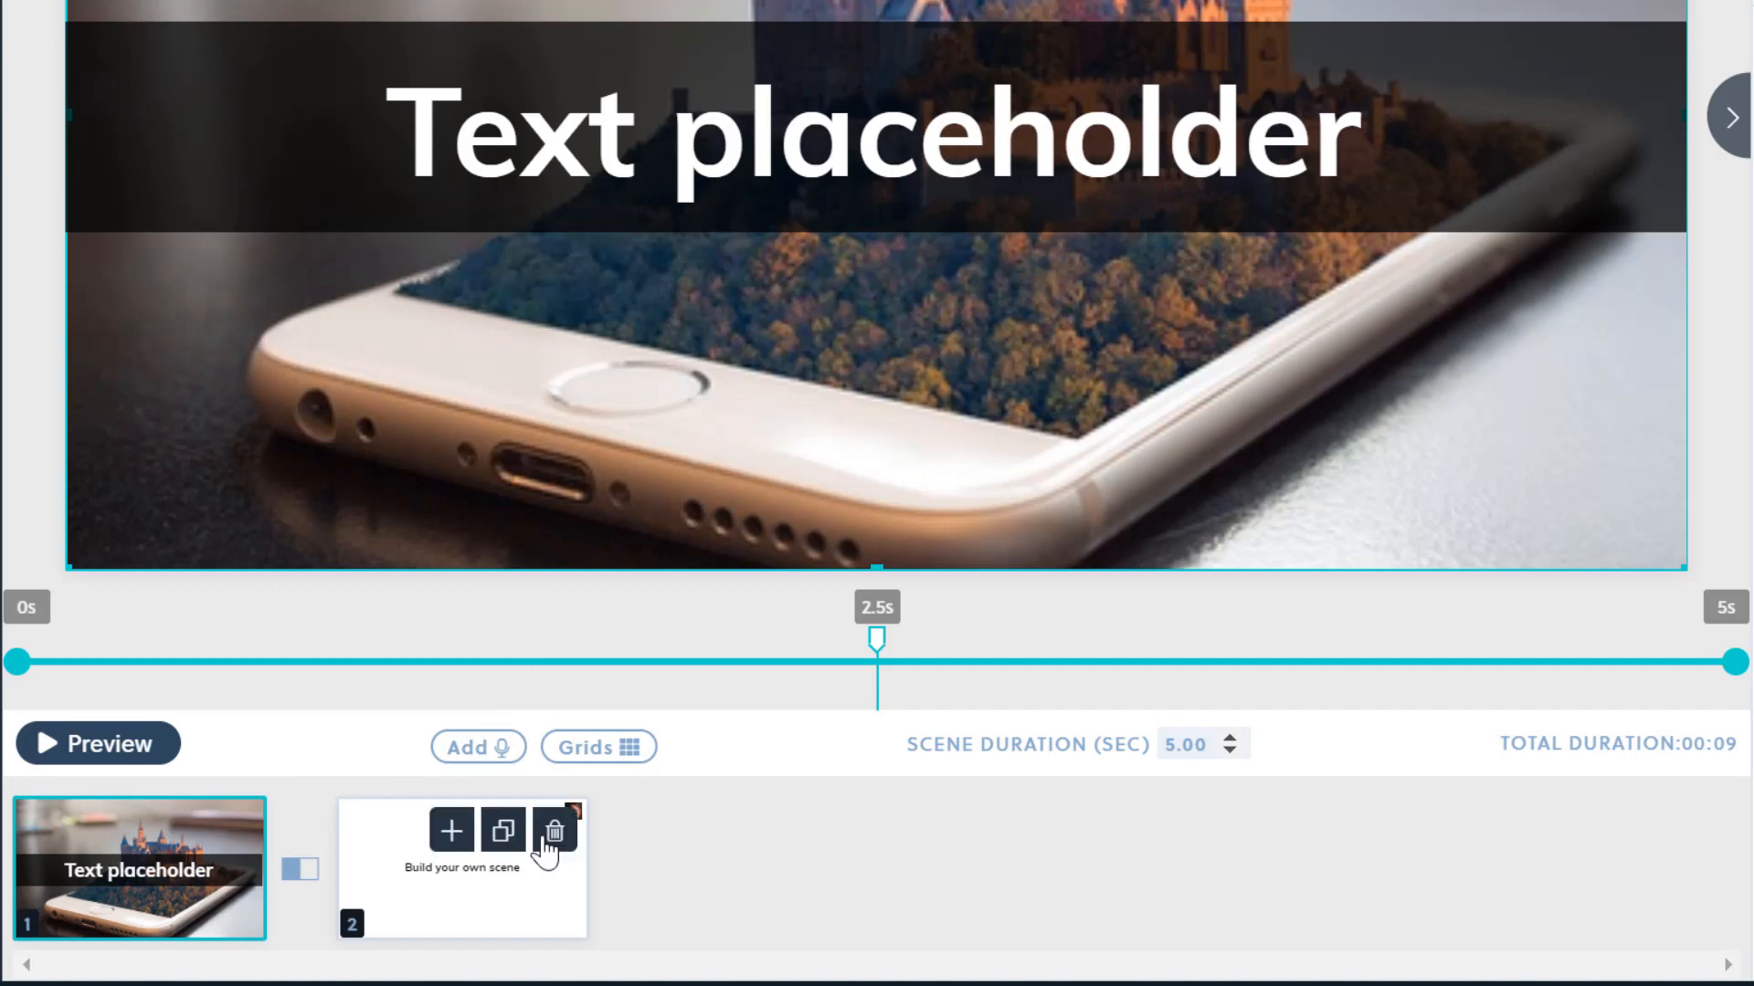
click(470, 917)
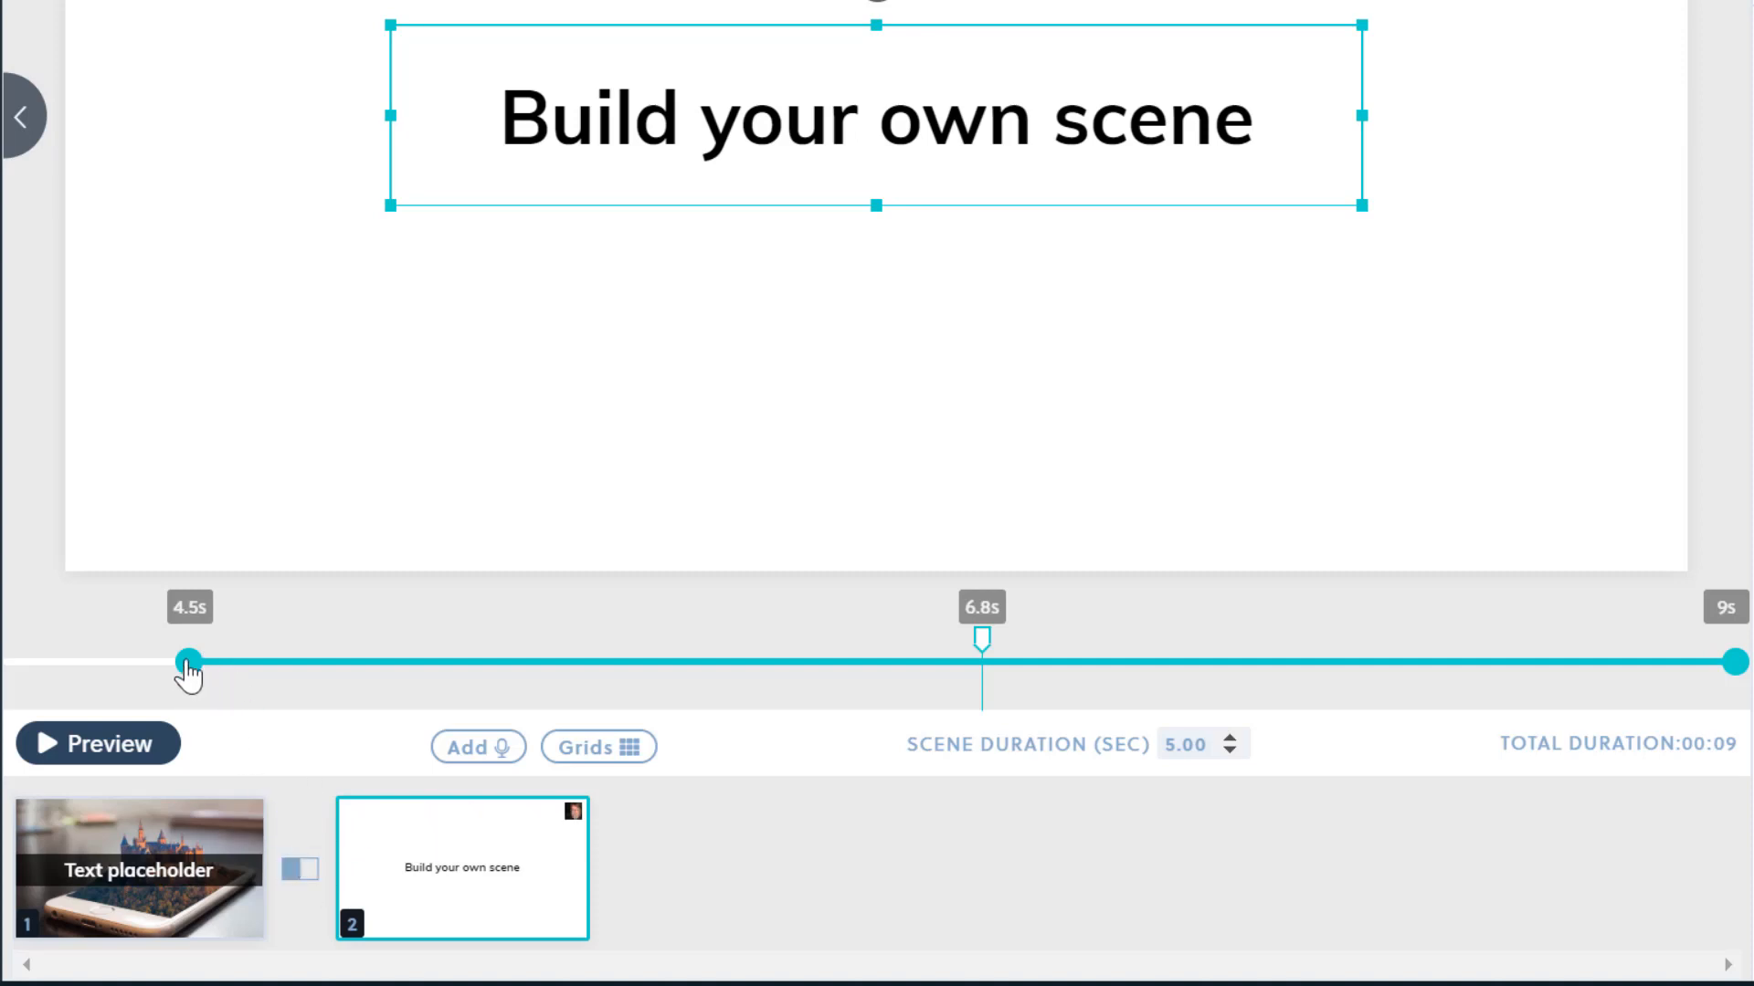
drag(189, 674, 270, 667)
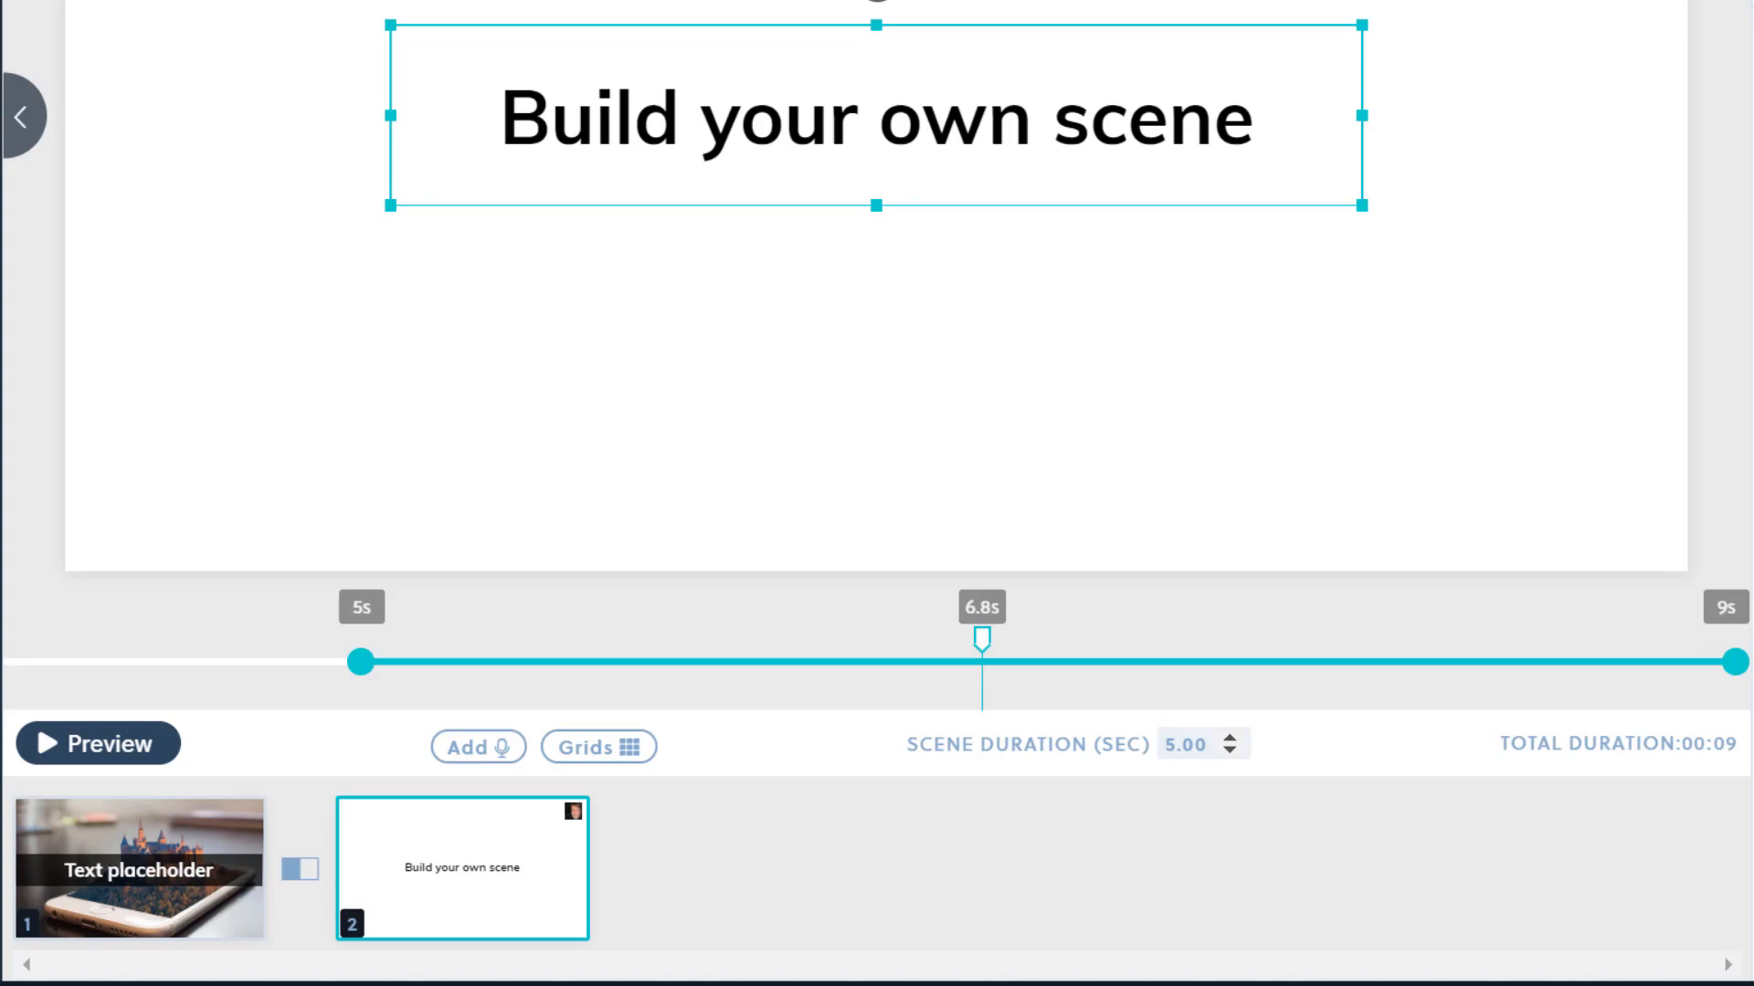
click(98, 744)
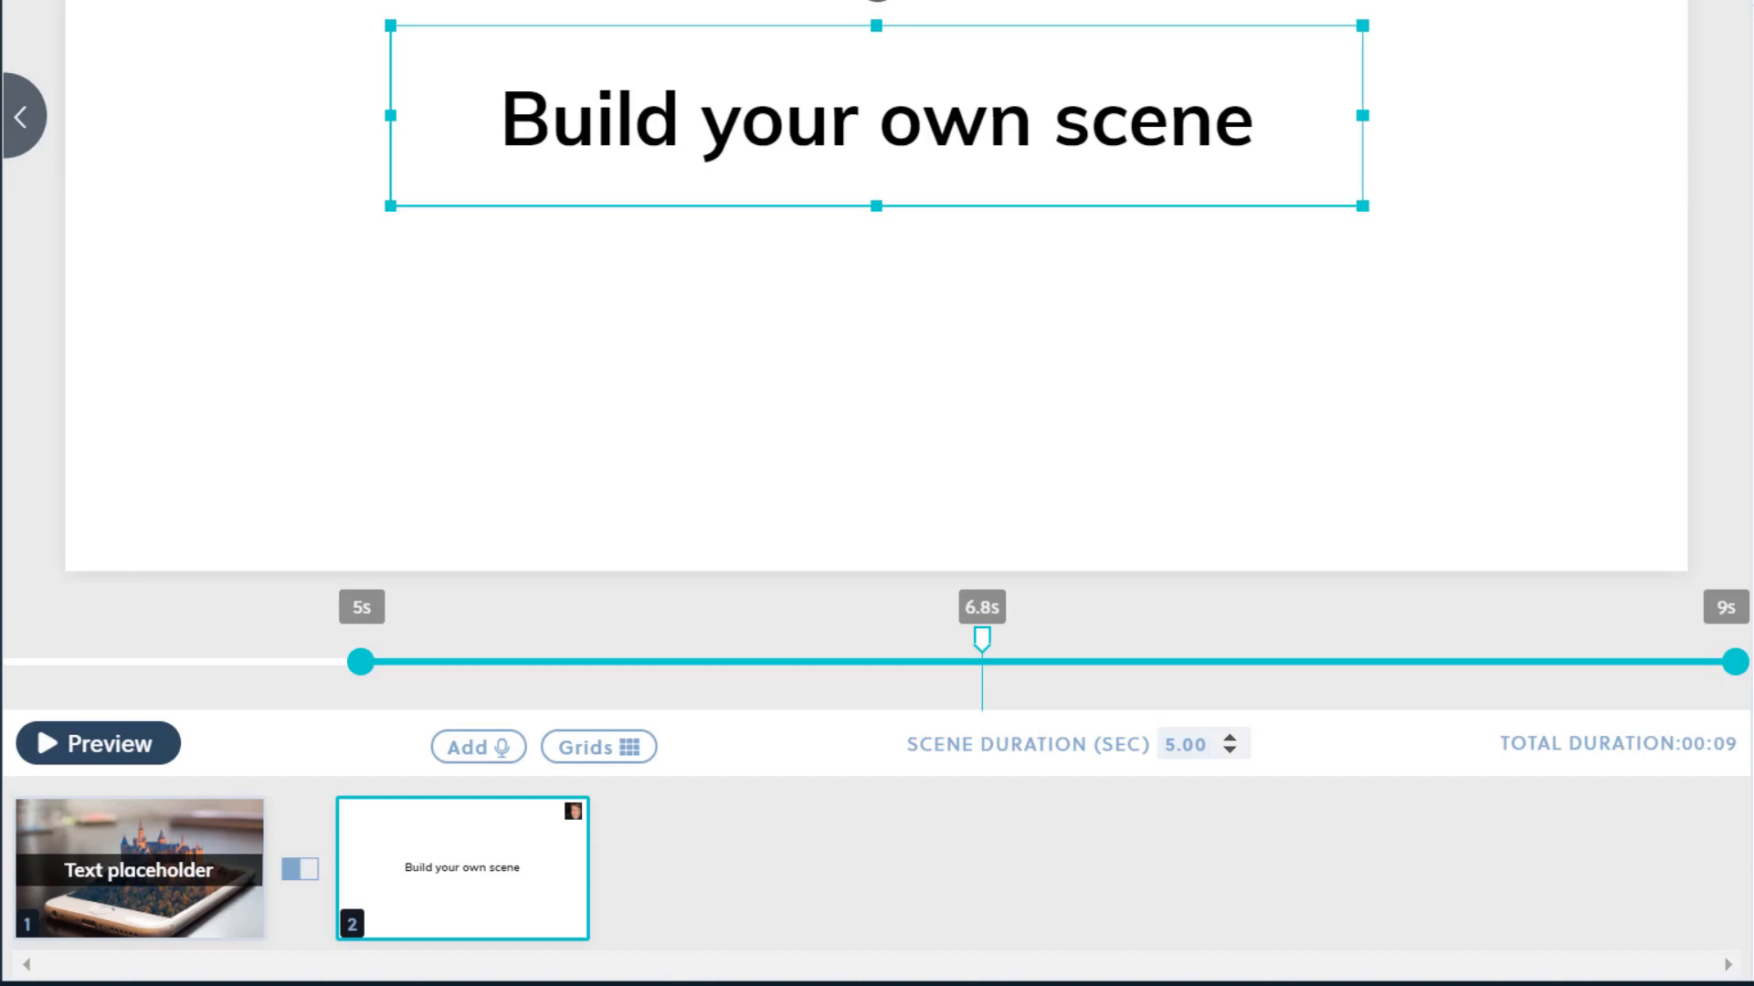
Place the laptop and orange coffee cup photo as scene 2's background and view scene 1's timeline.
mouse_move(173, 4)
mouse_down()
mouse_move(176, 39)
mouse_move(235, 47)
mouse_move(176, 39)
mouse_up()
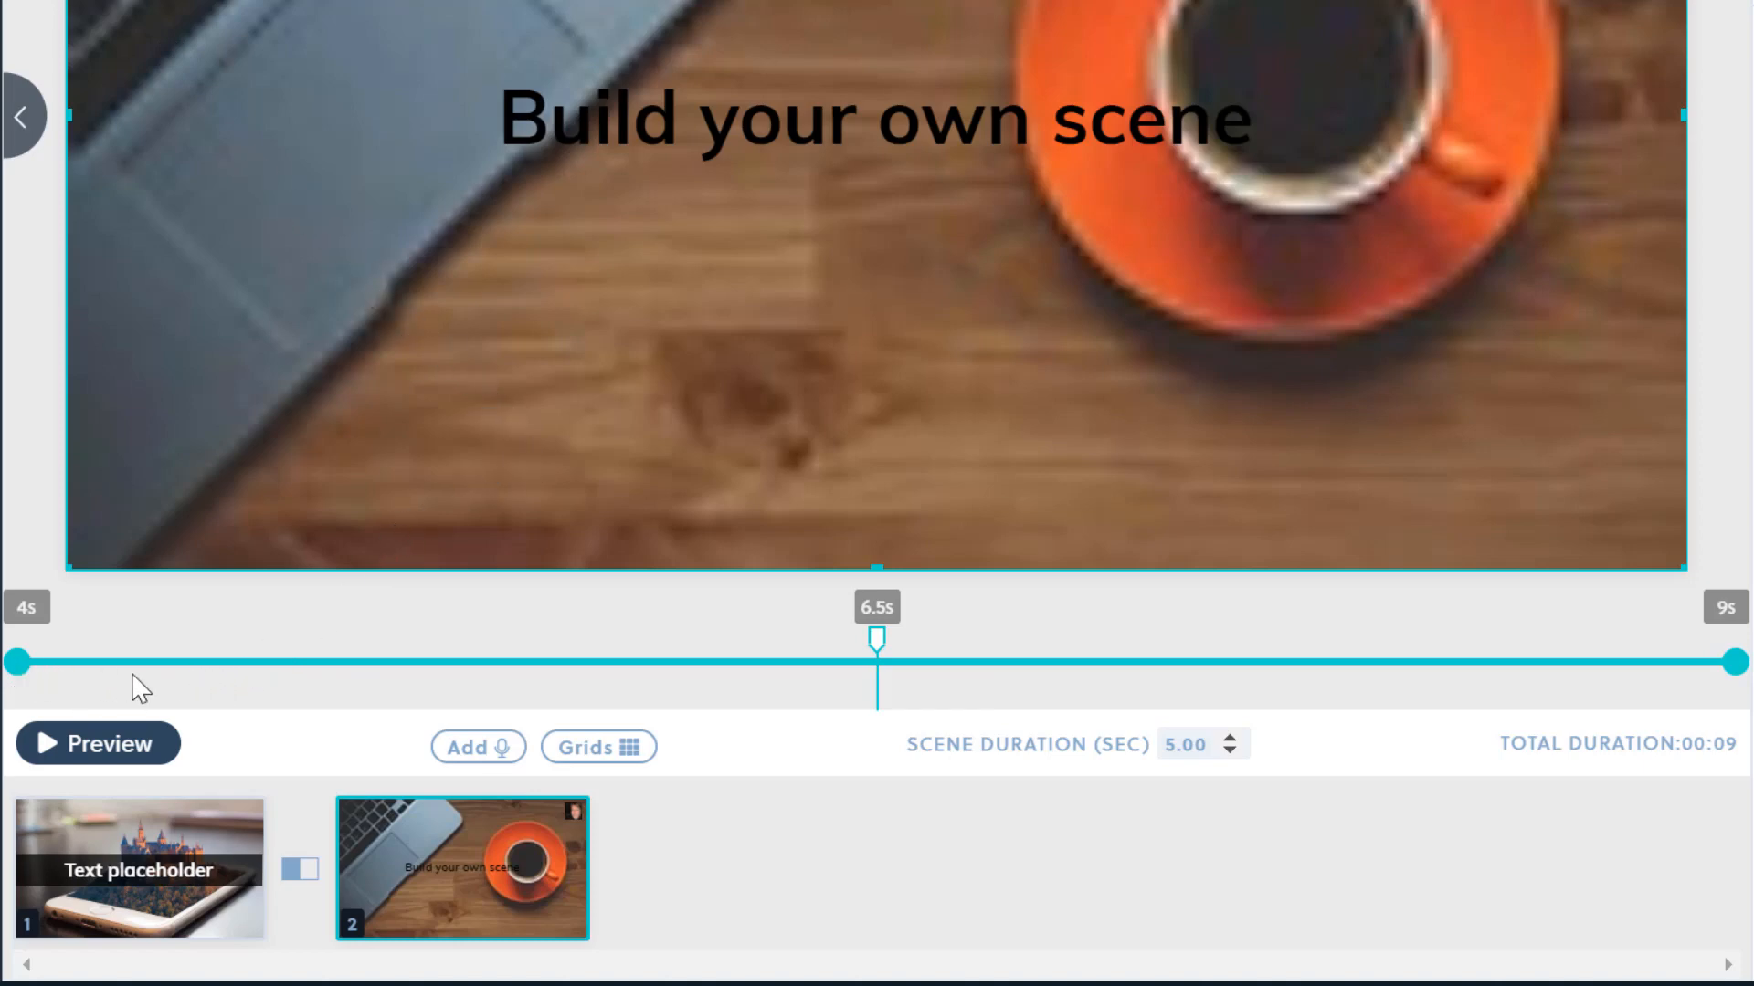
mouse_move(178, 868)
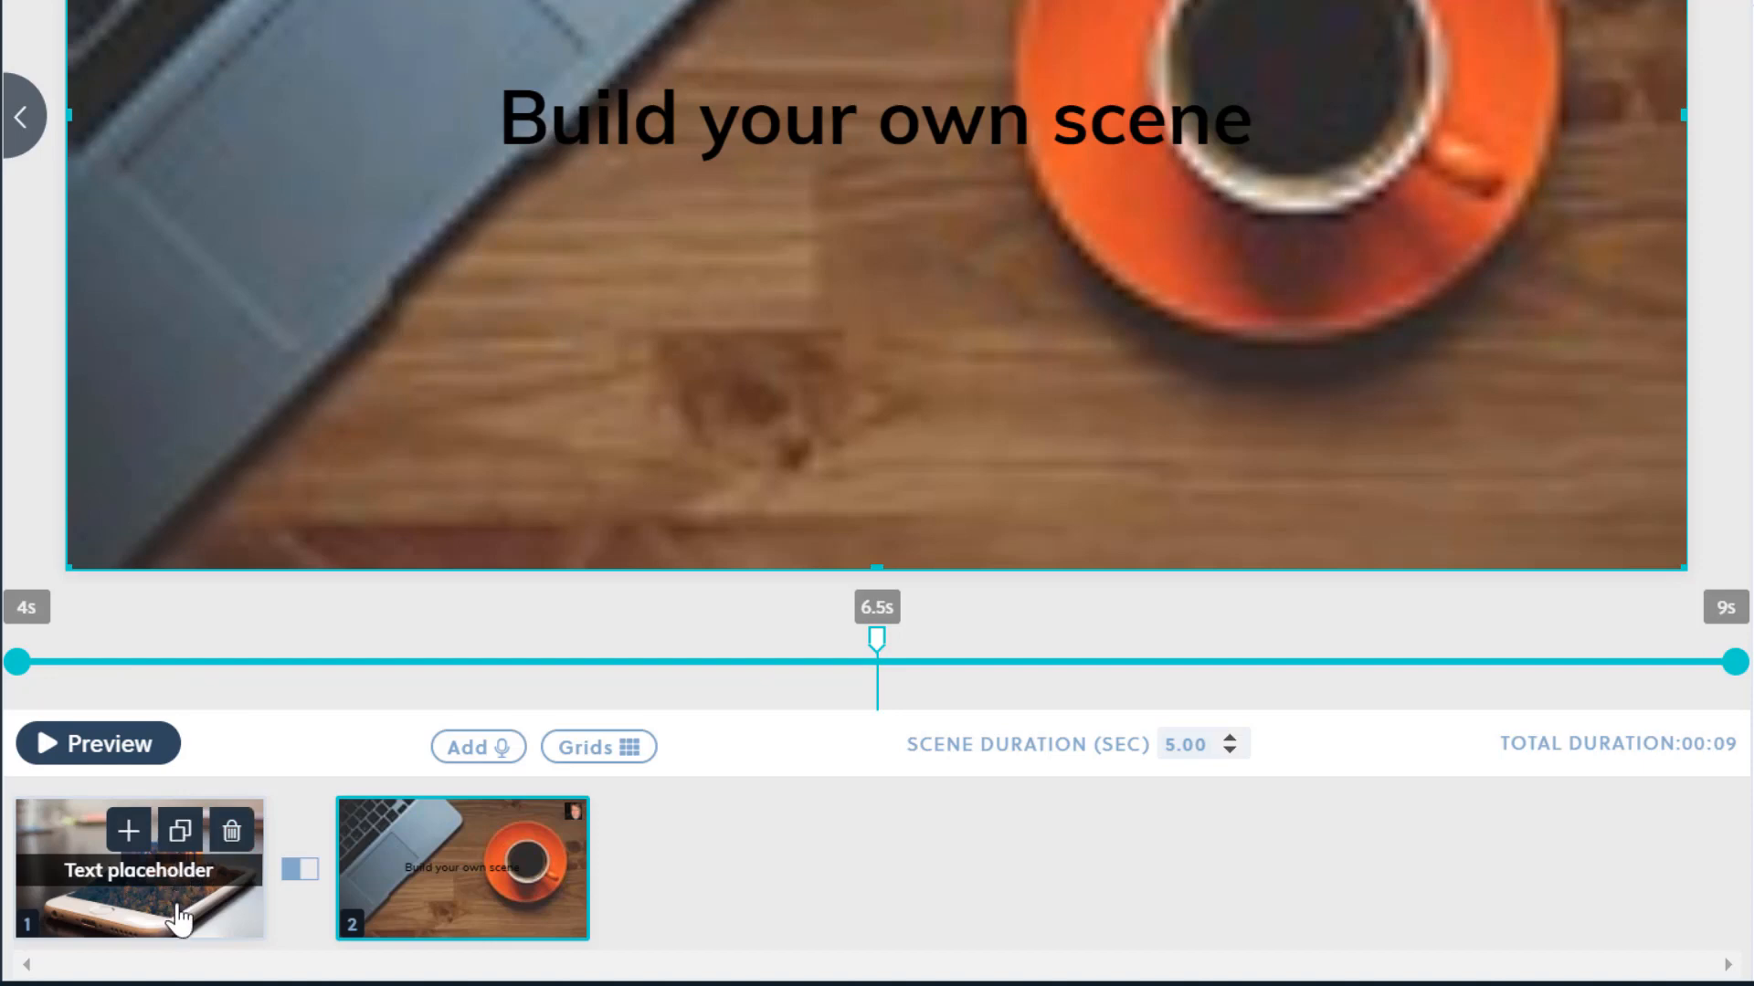
click(179, 918)
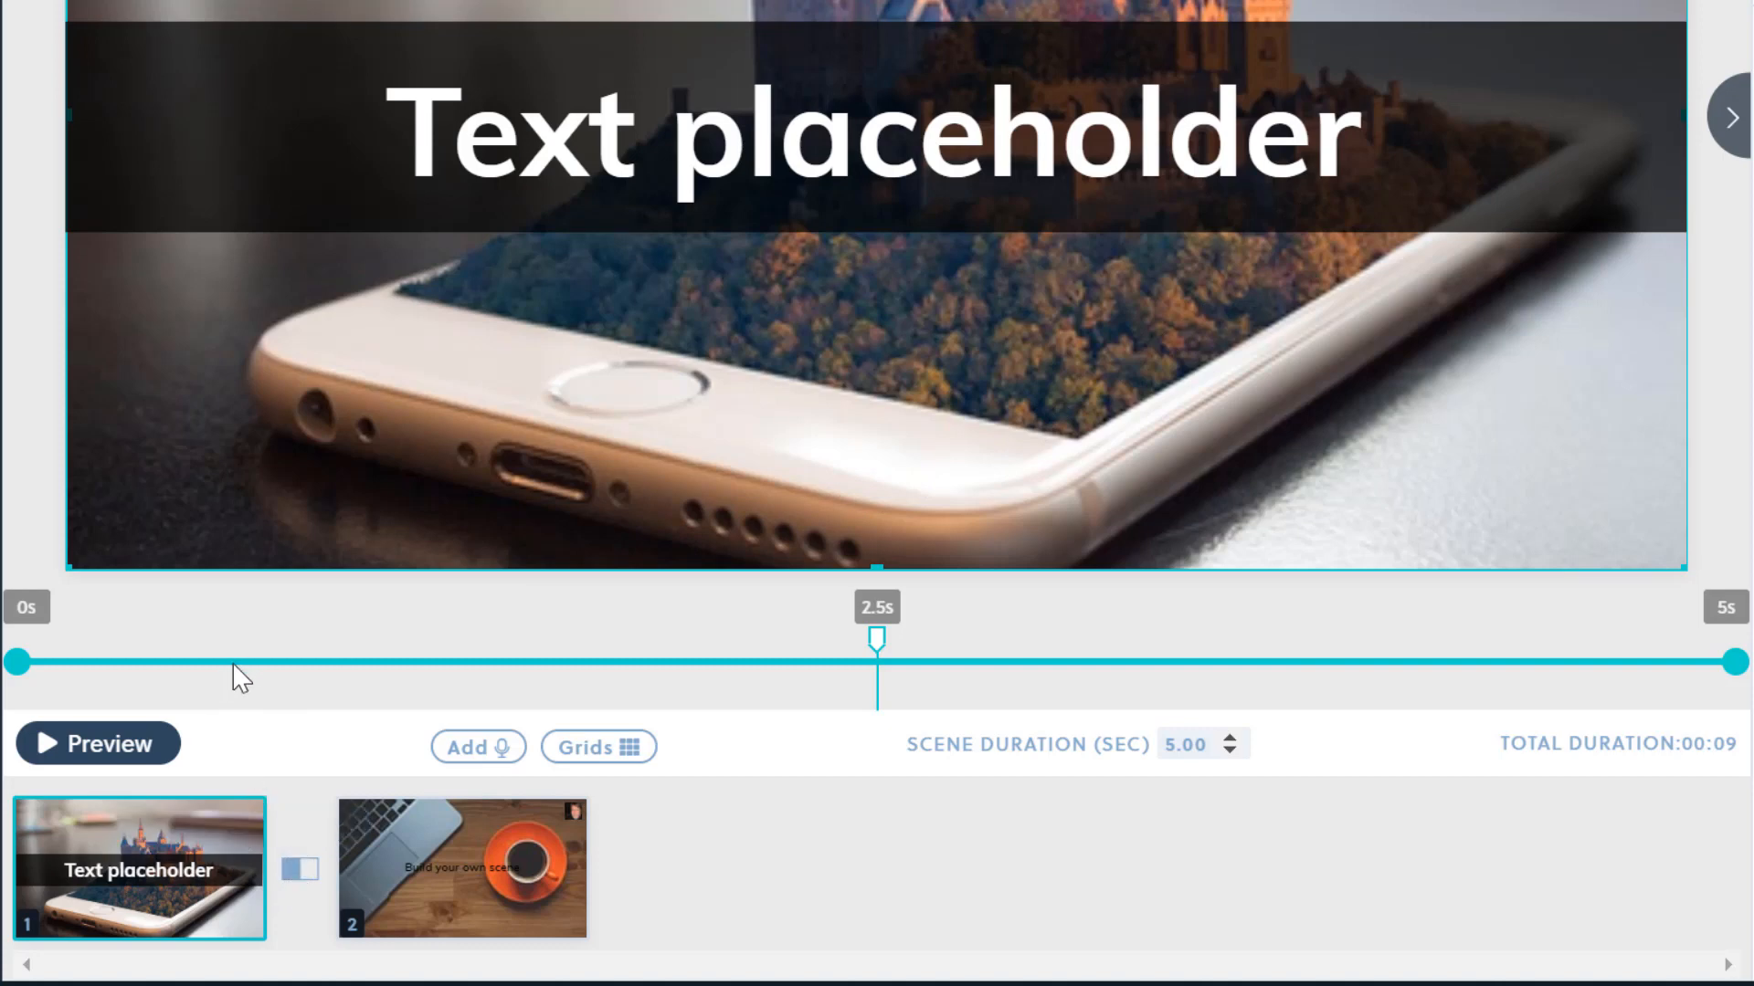
Set the start of scene 2's "Build your own scene" text to 4.5 s and select the background photo.
click(429, 911)
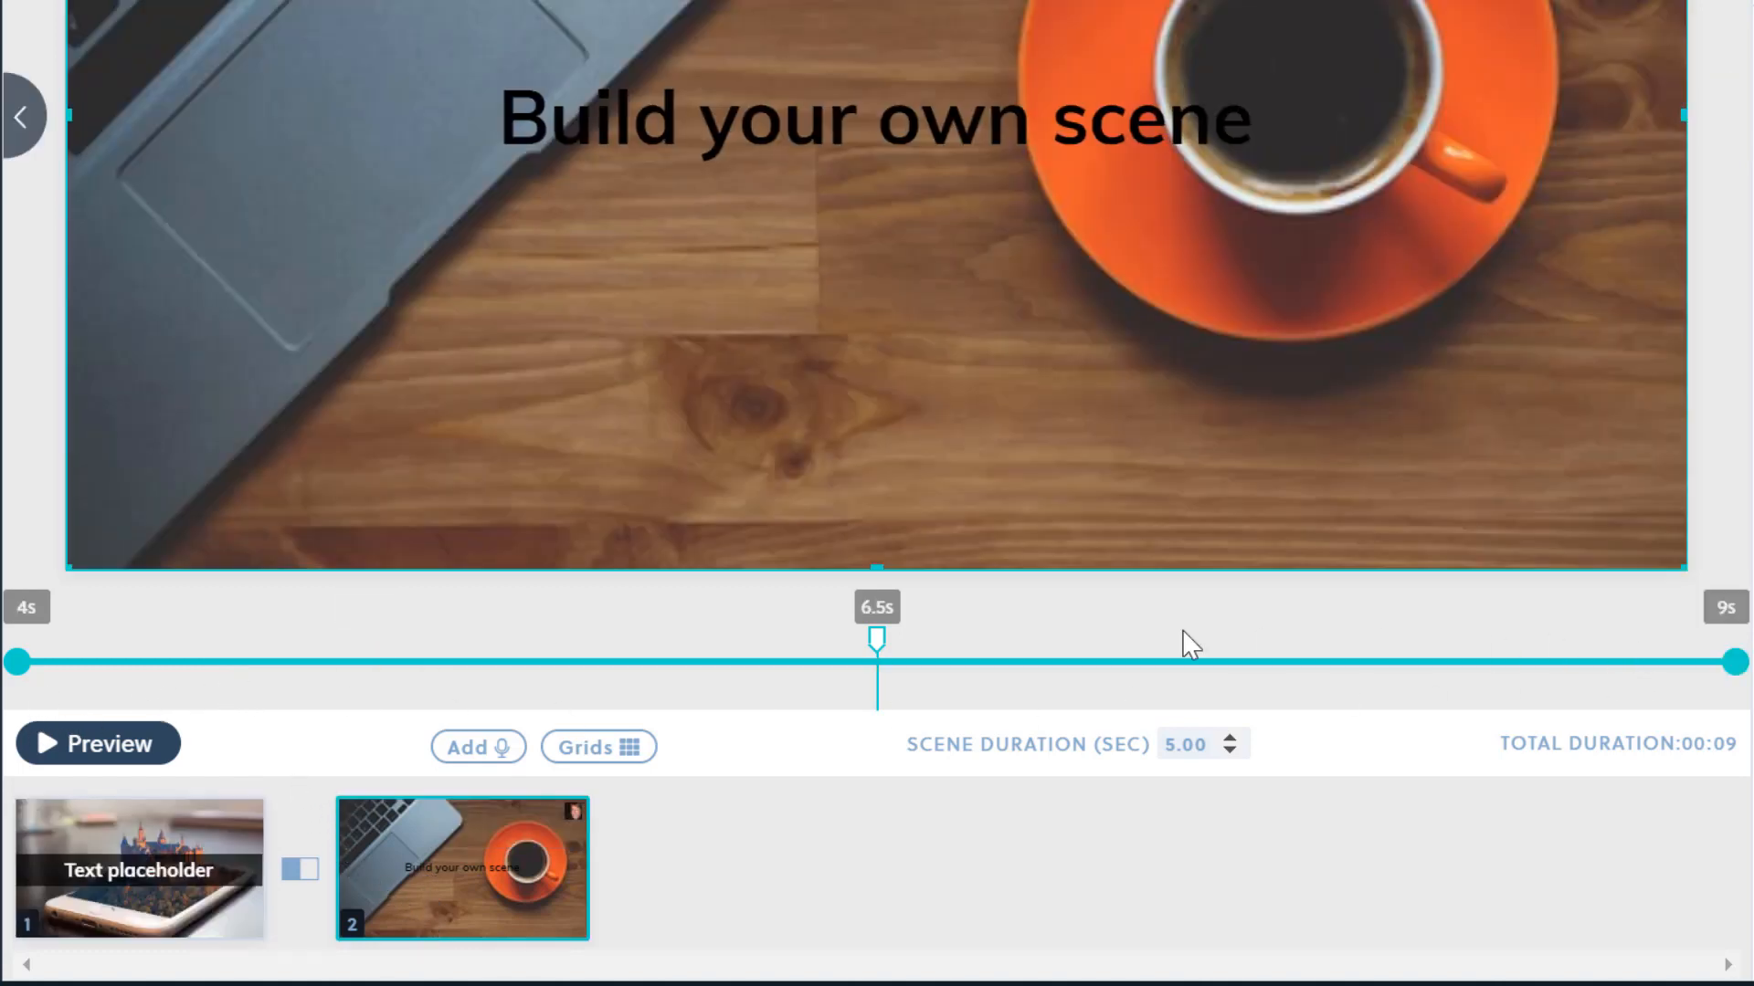
click(566, 125)
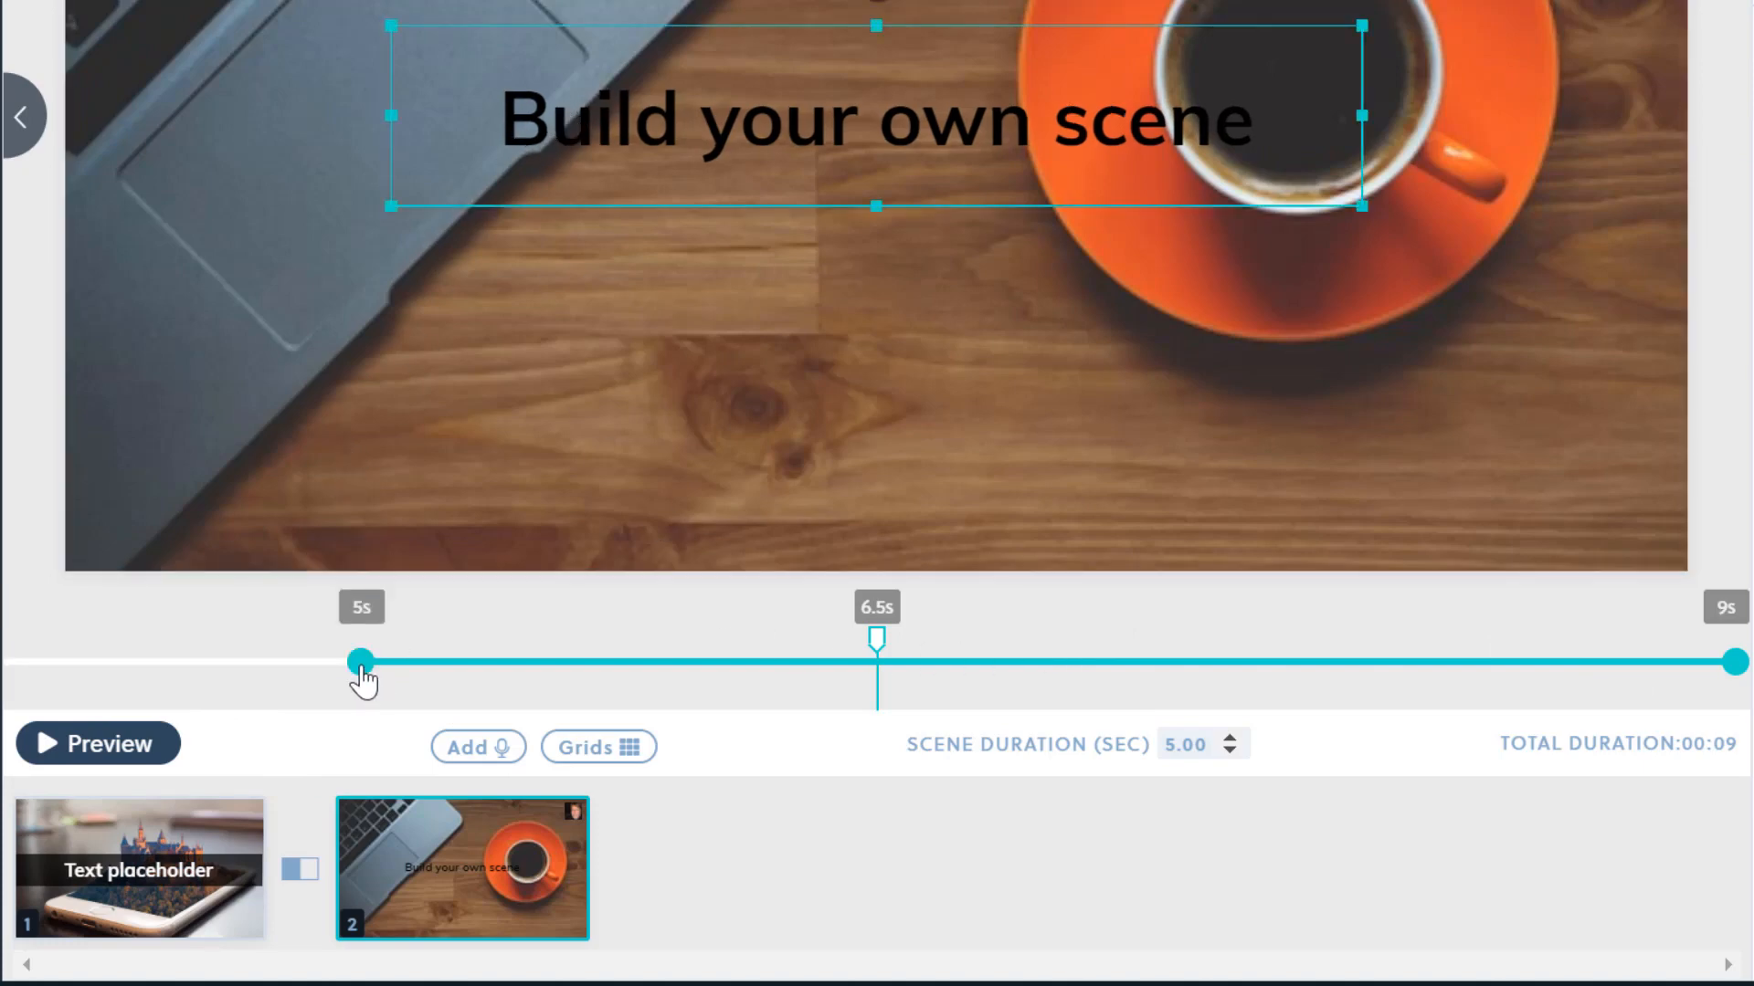
drag(362, 676, 194, 689)
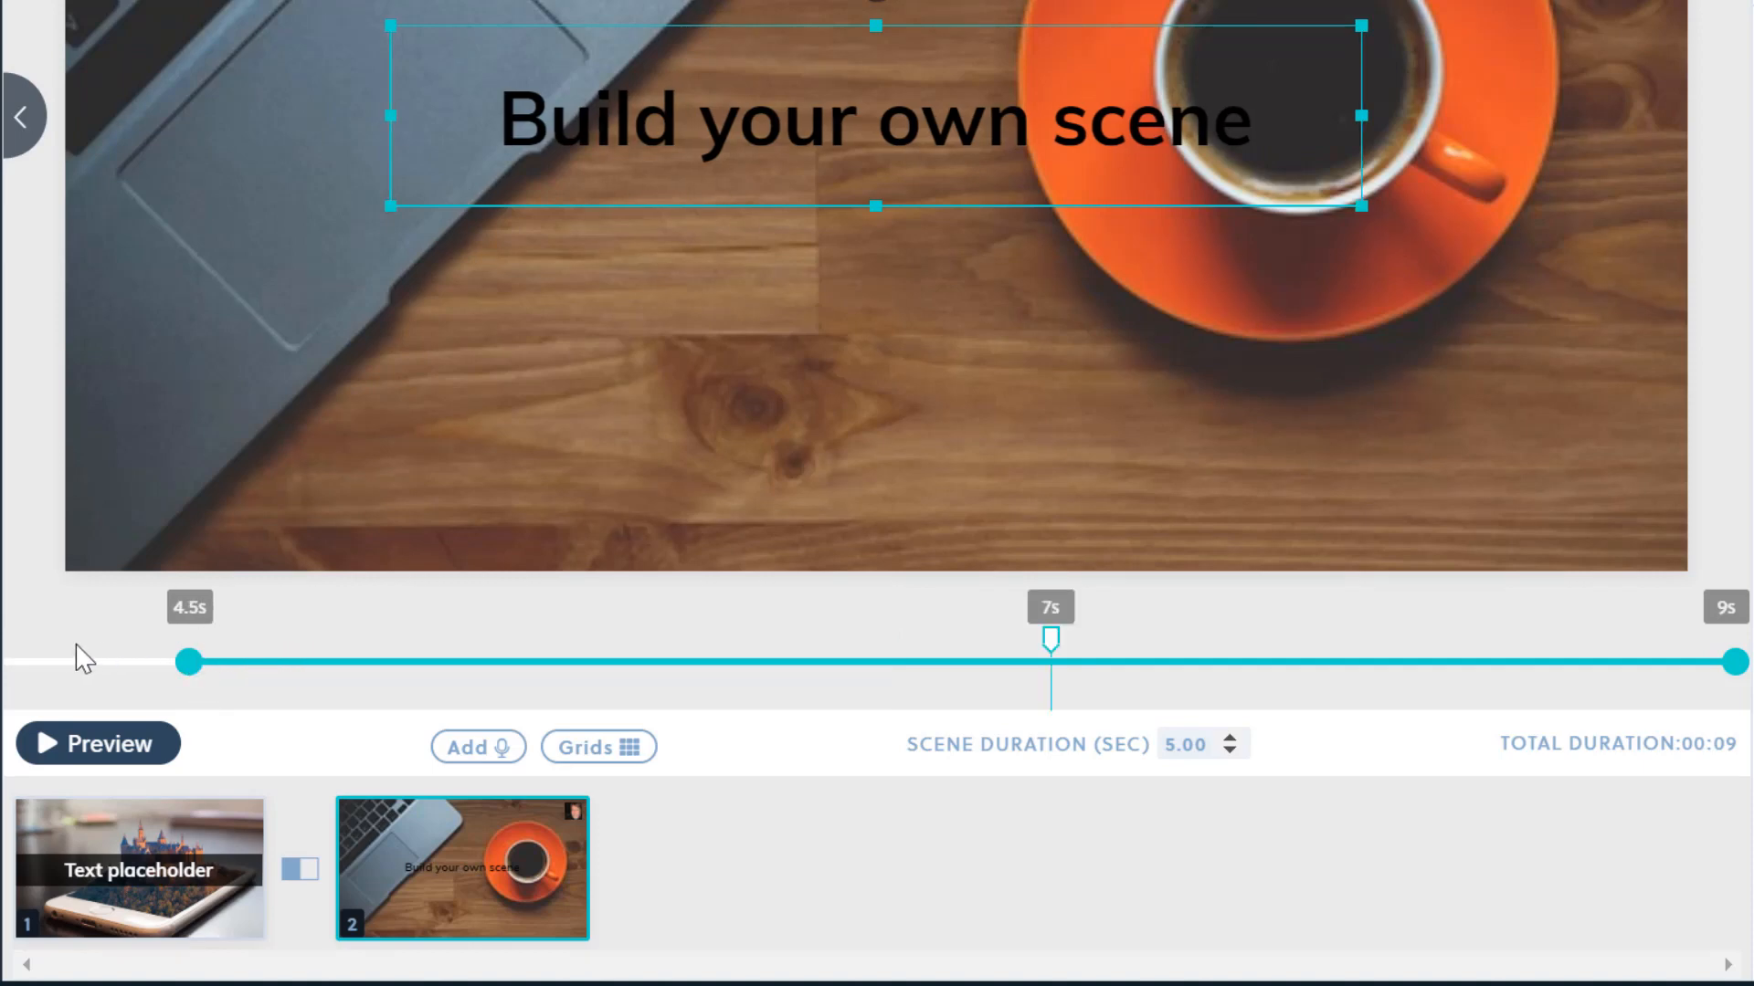
click(348, 490)
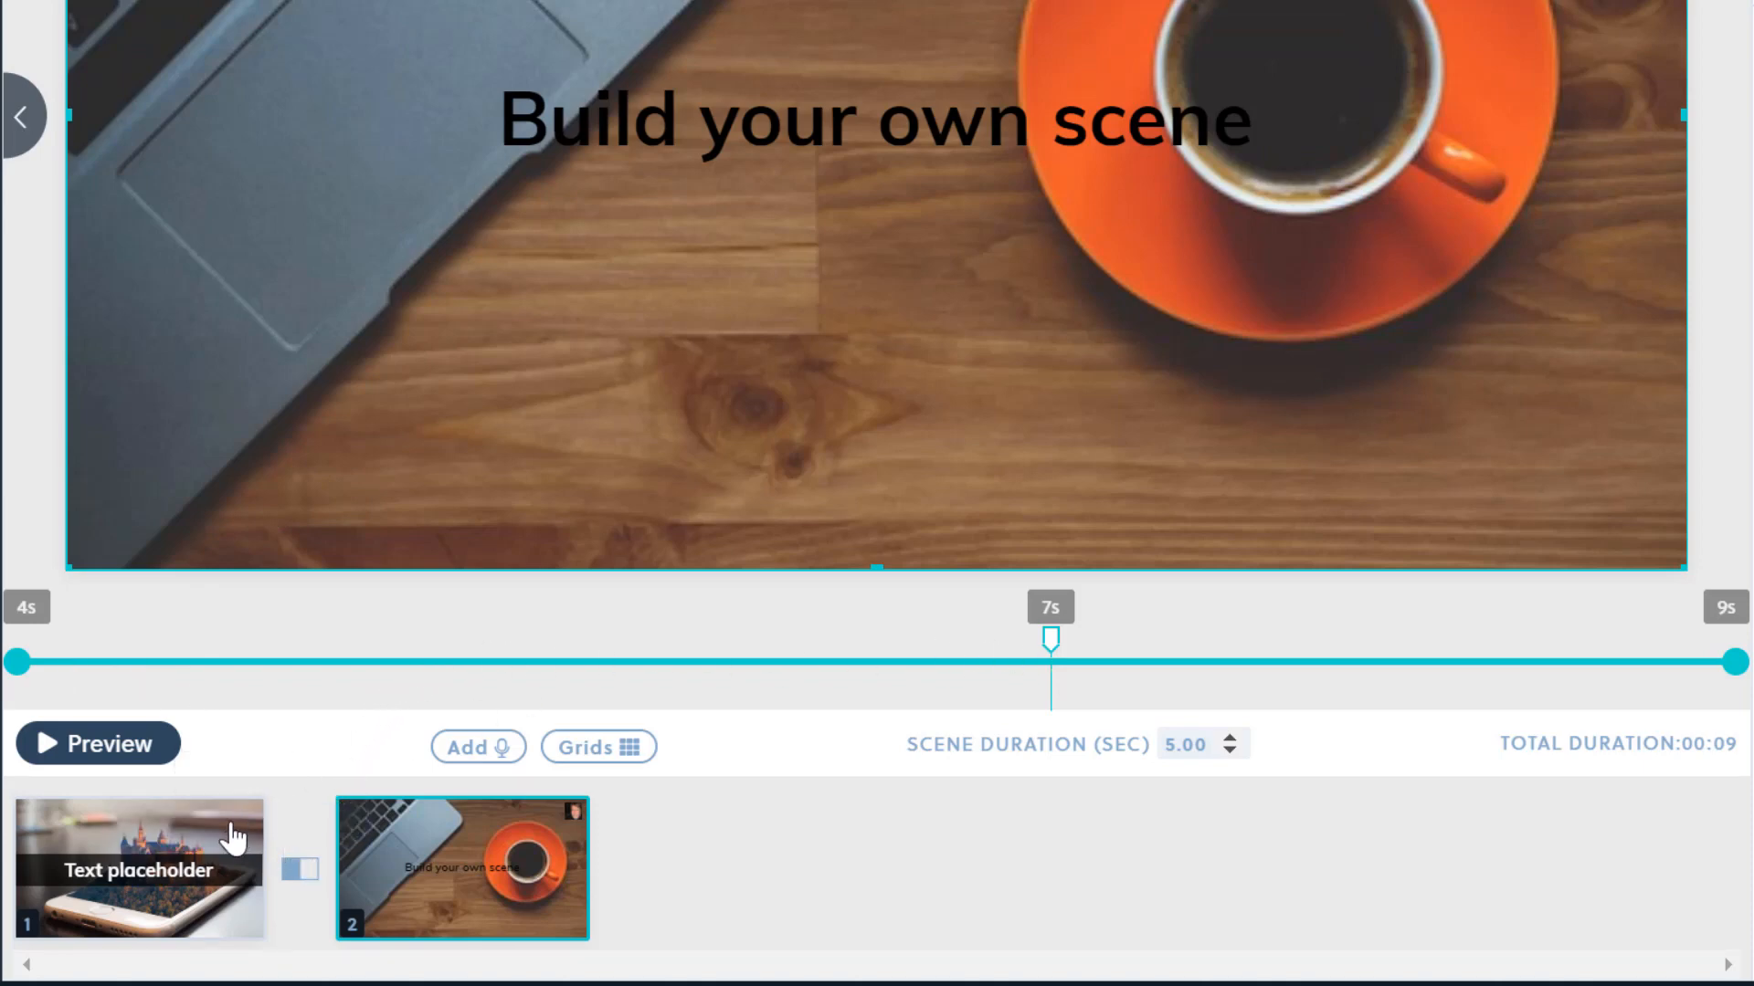
Open scene 1, select its "Text placeholder" text and scrub the playhead to about 0.3 s.
mouse_move(214, 922)
click(248, 893)
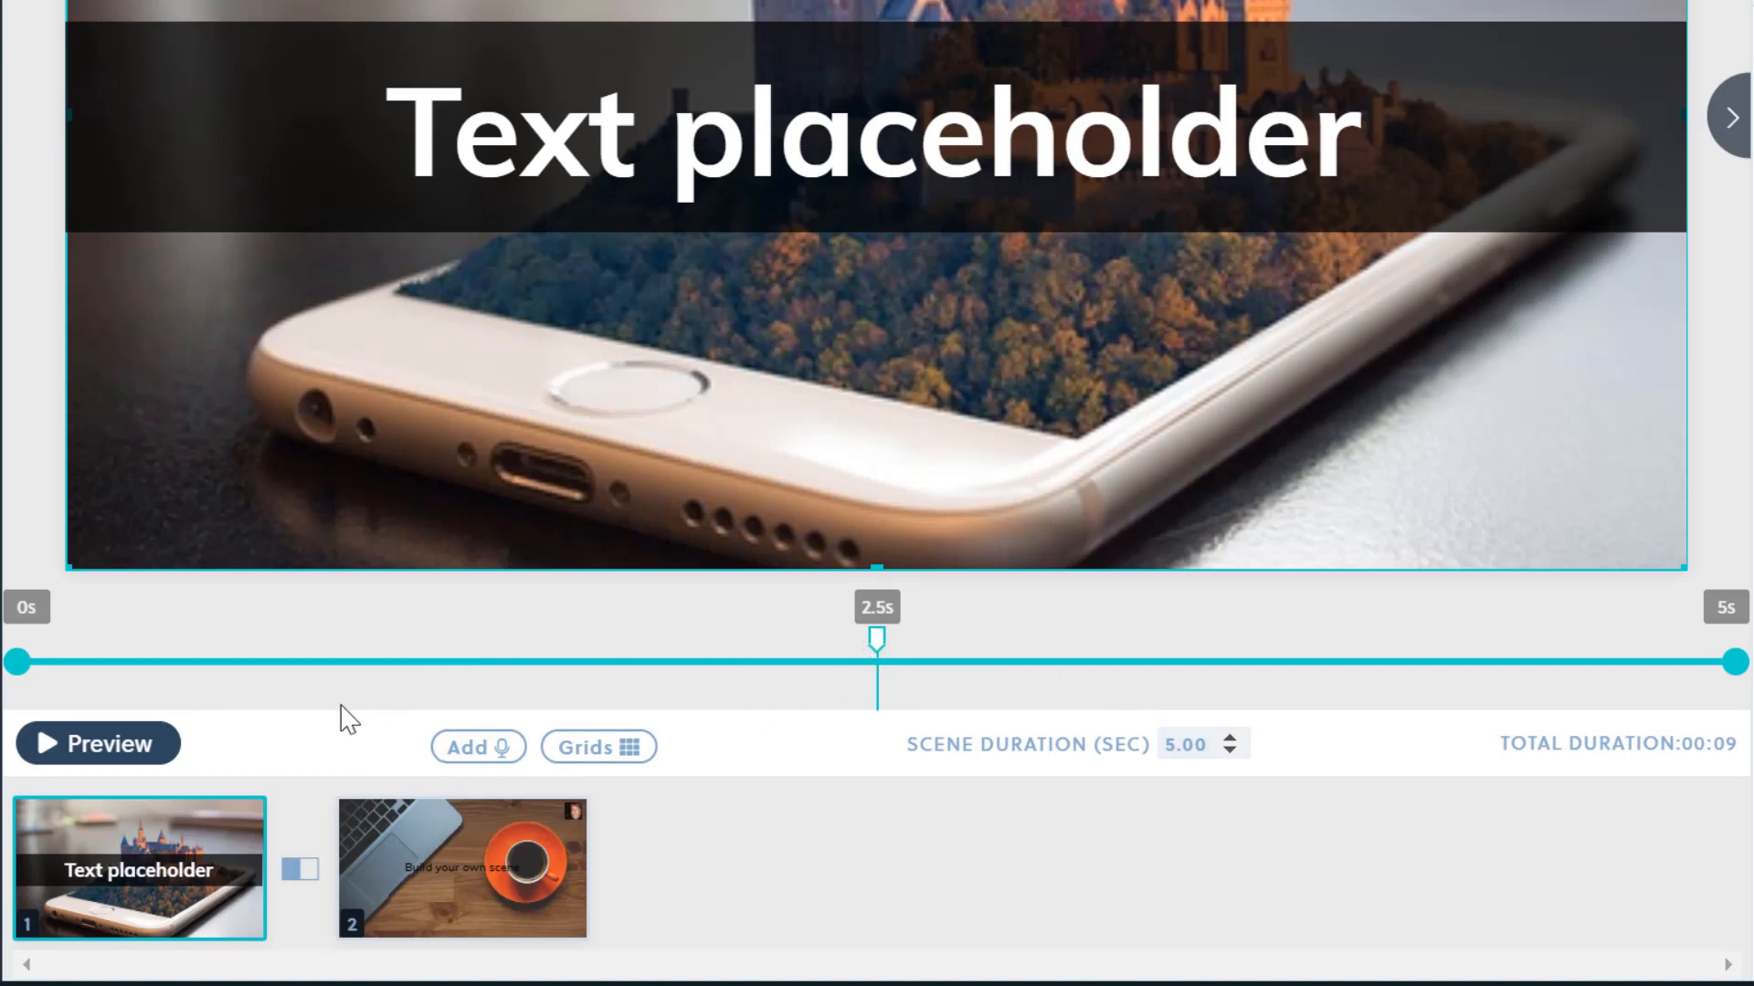
click(580, 189)
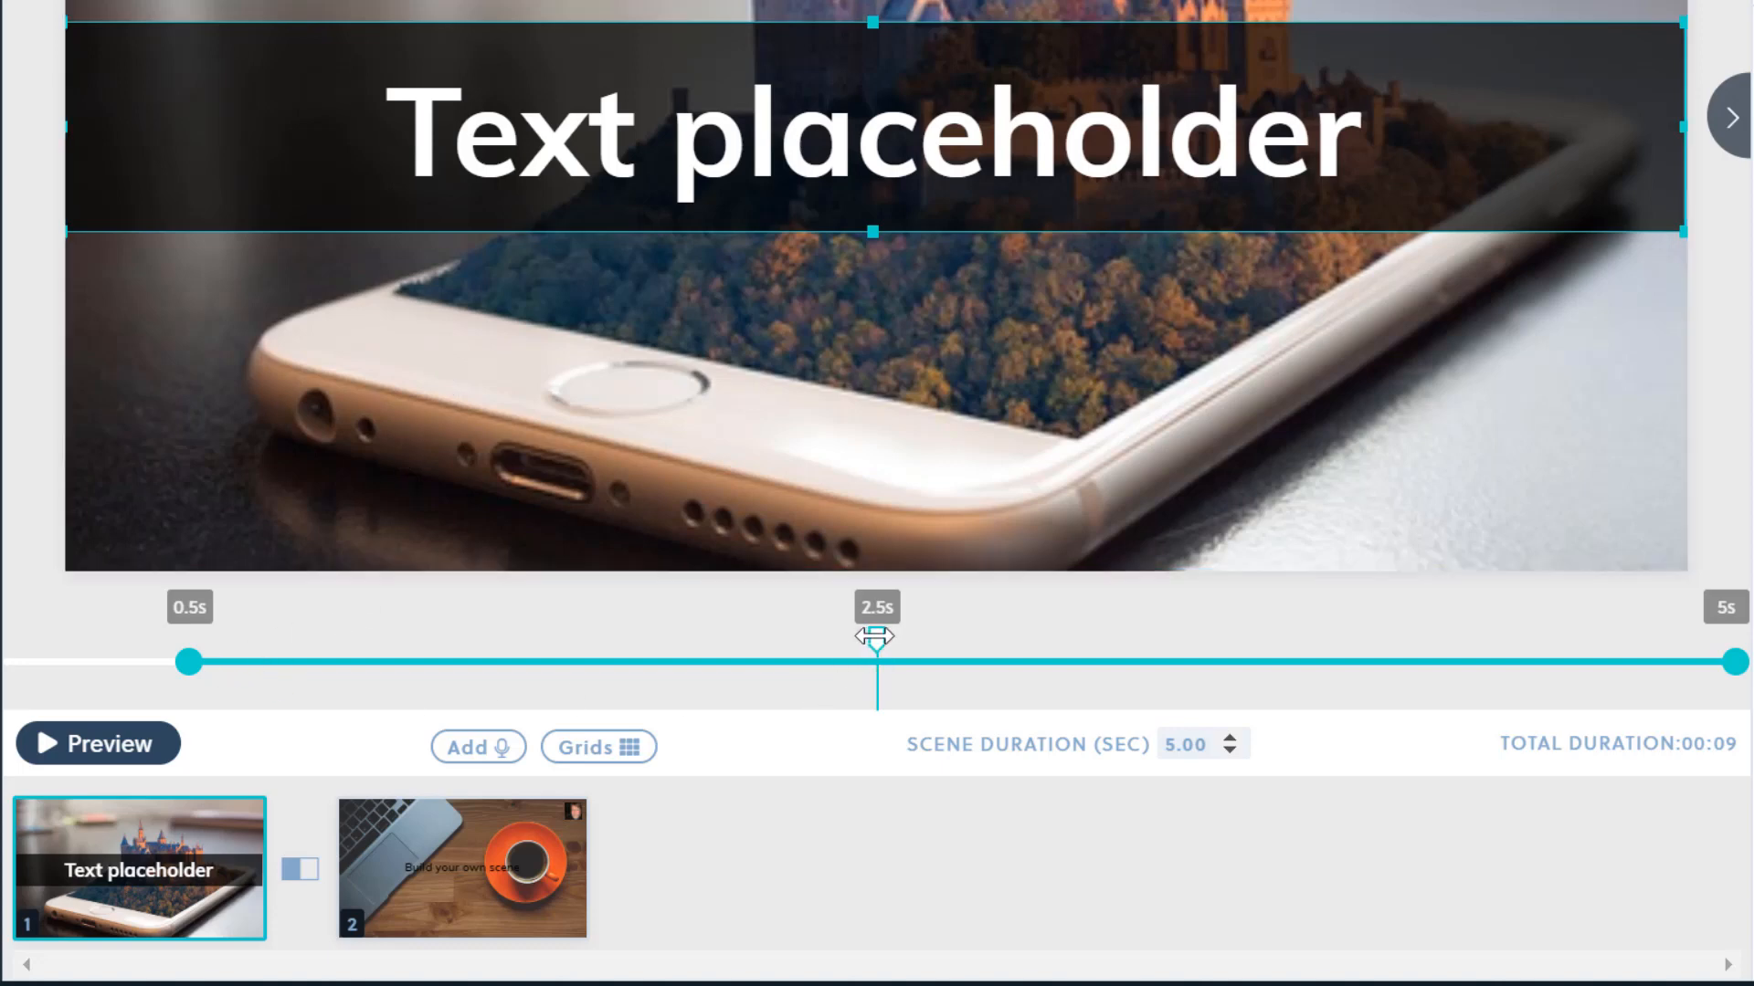
drag(875, 636, 124, 616)
mouse_move(870, 640)
mouse_down()
mouse_move(110, 618)
mouse_move(128, 621)
mouse_up()
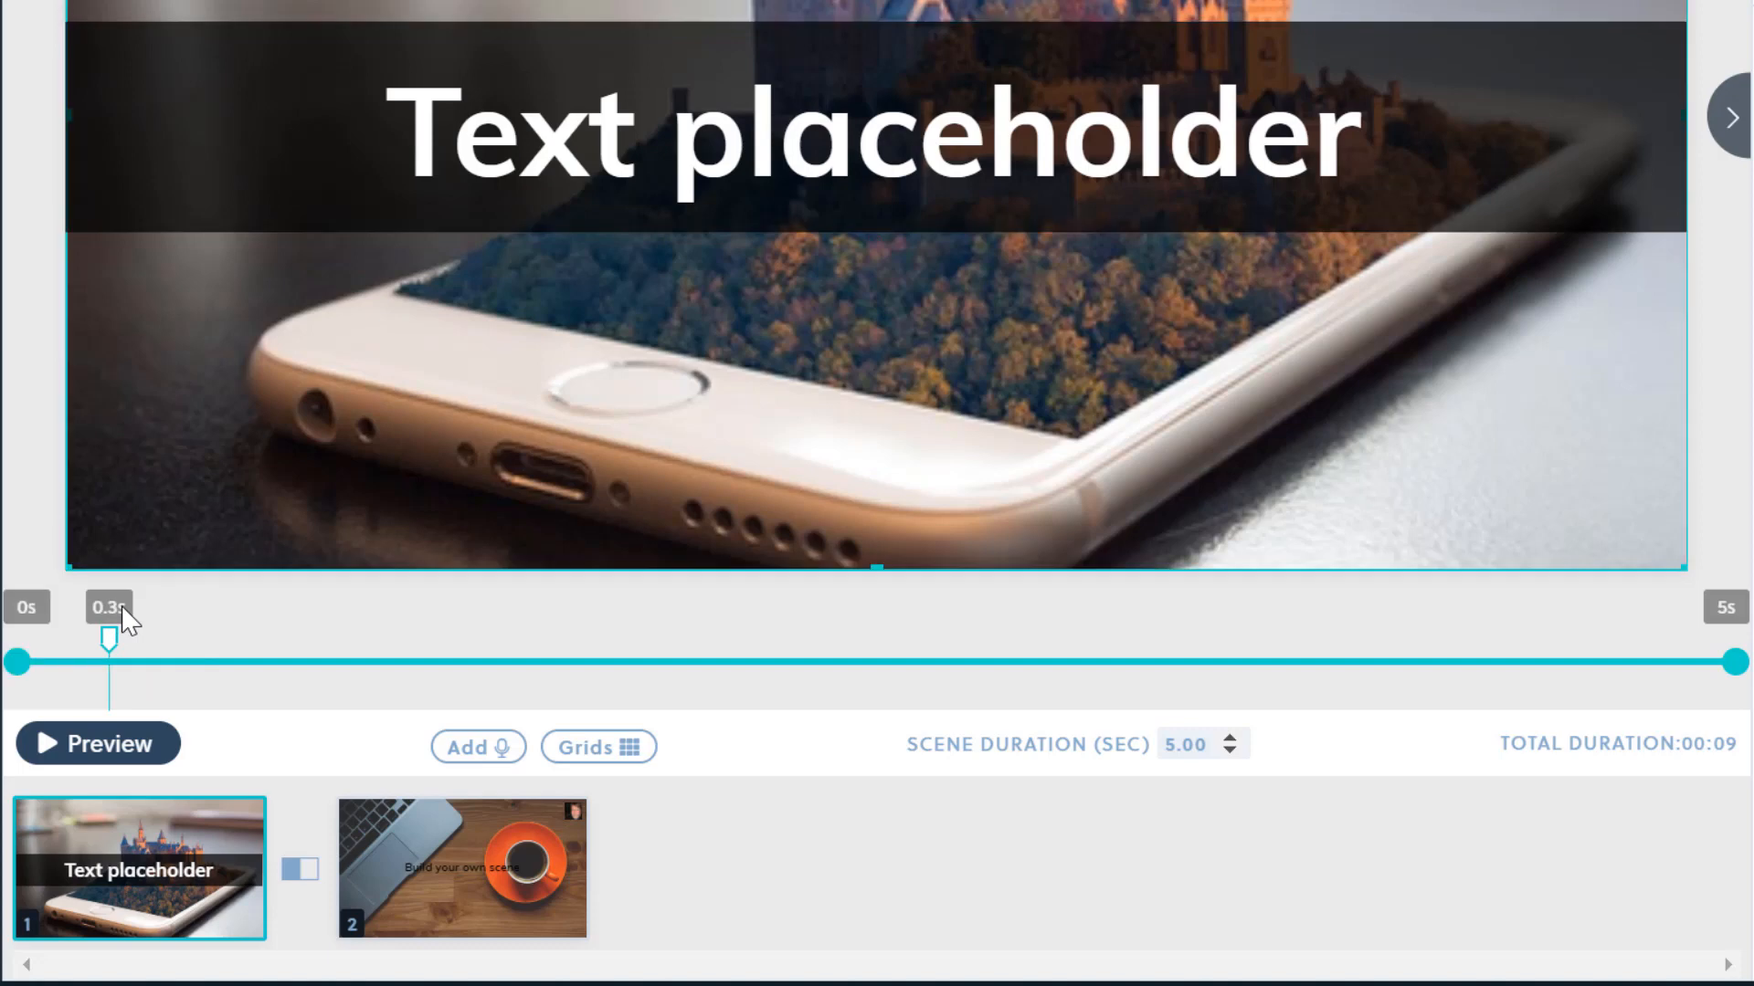
Scrub scene 1 back to its beginning with the text selected, and to 1.4 s and 3.1 s with the phone image selected.
click(325, 373)
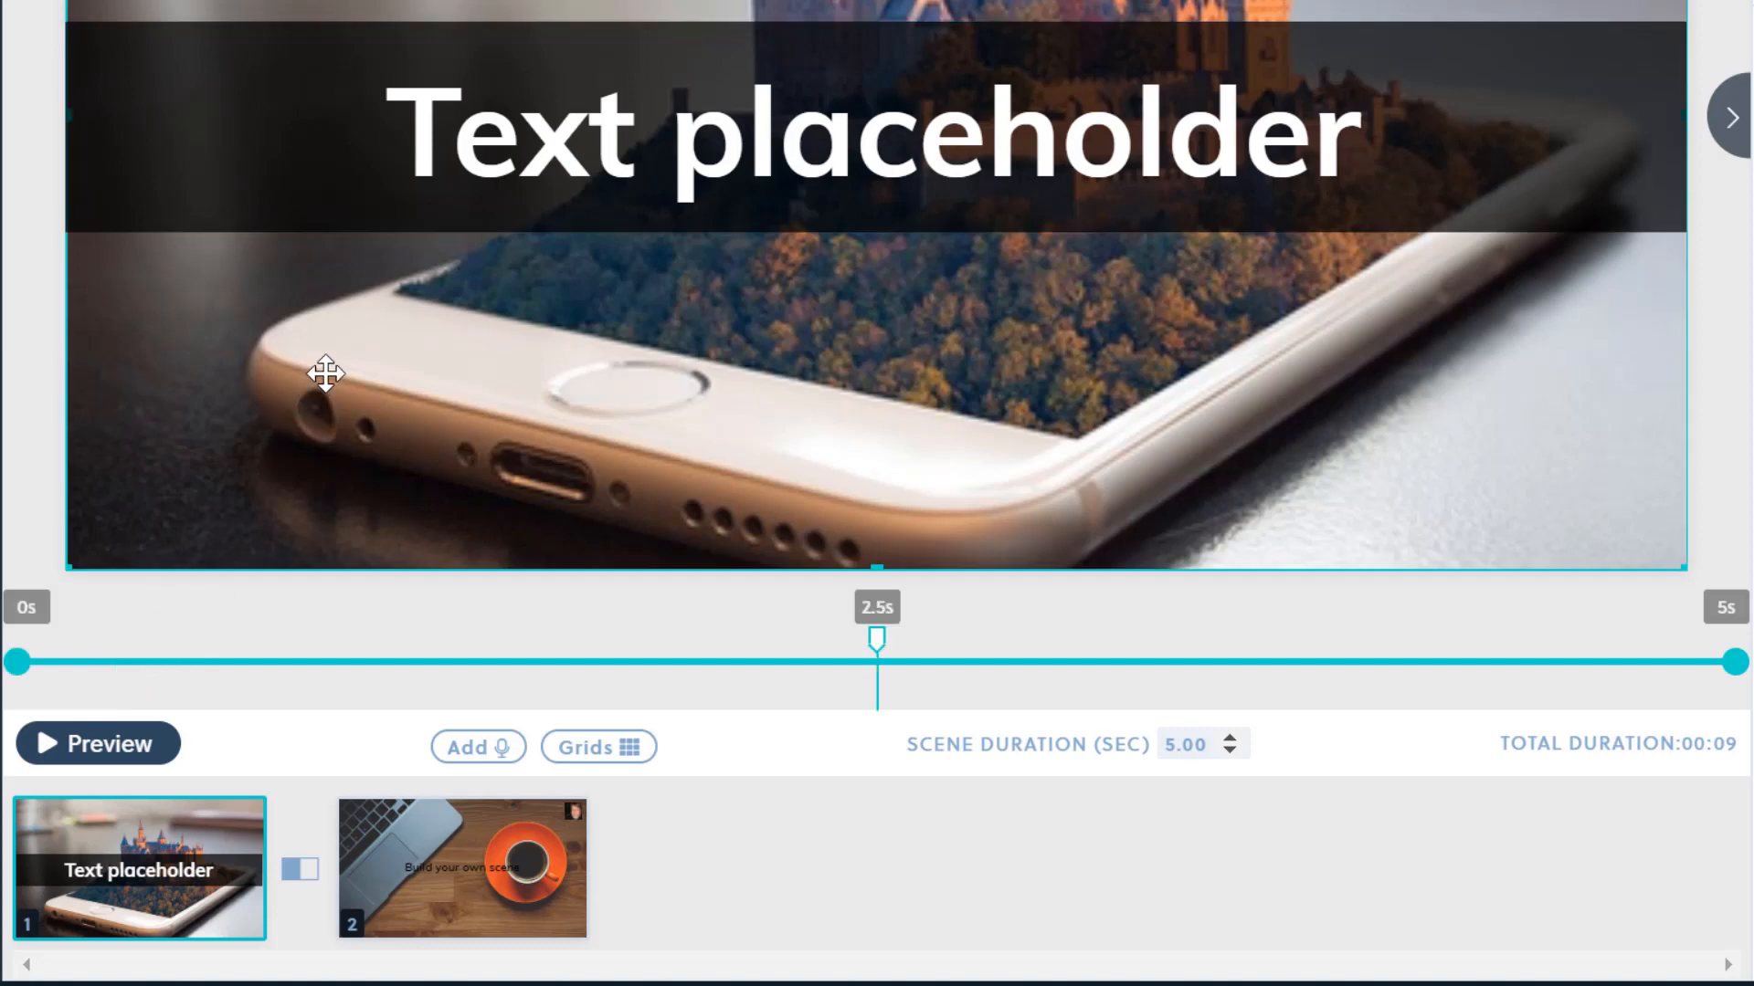
click(502, 160)
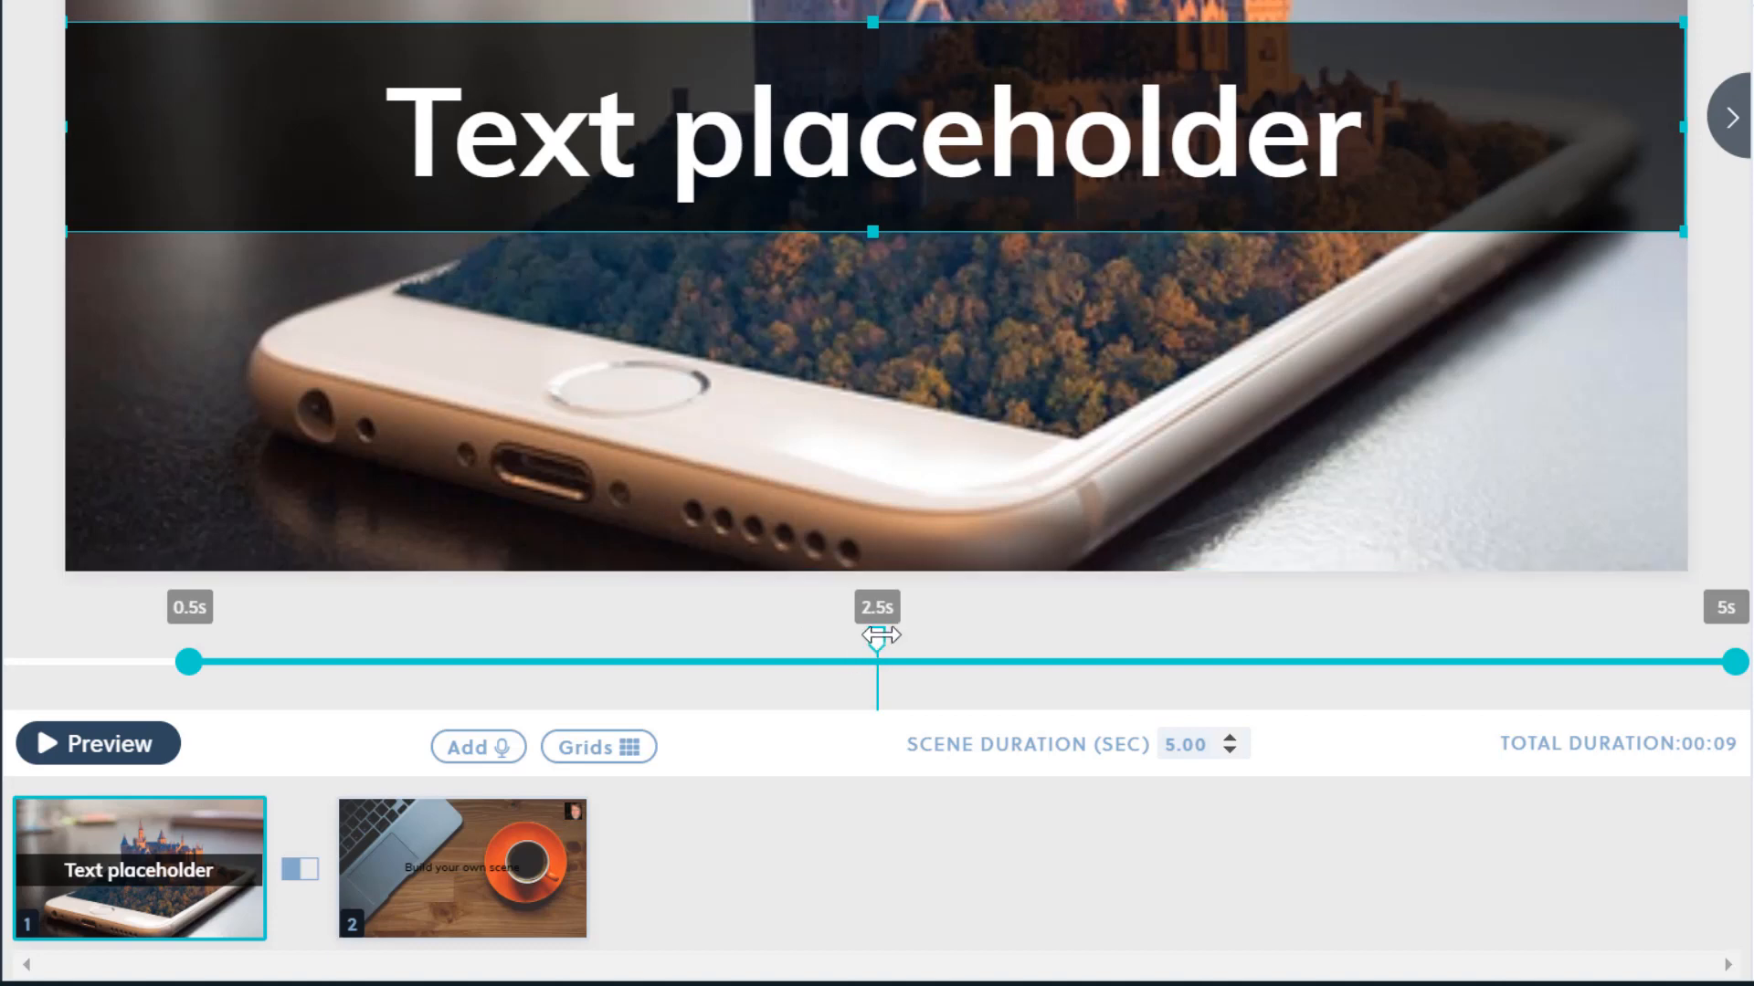
mouse_move(879, 635)
mouse_down()
mouse_move(145, 607)
mouse_move(2, 637)
mouse_up()
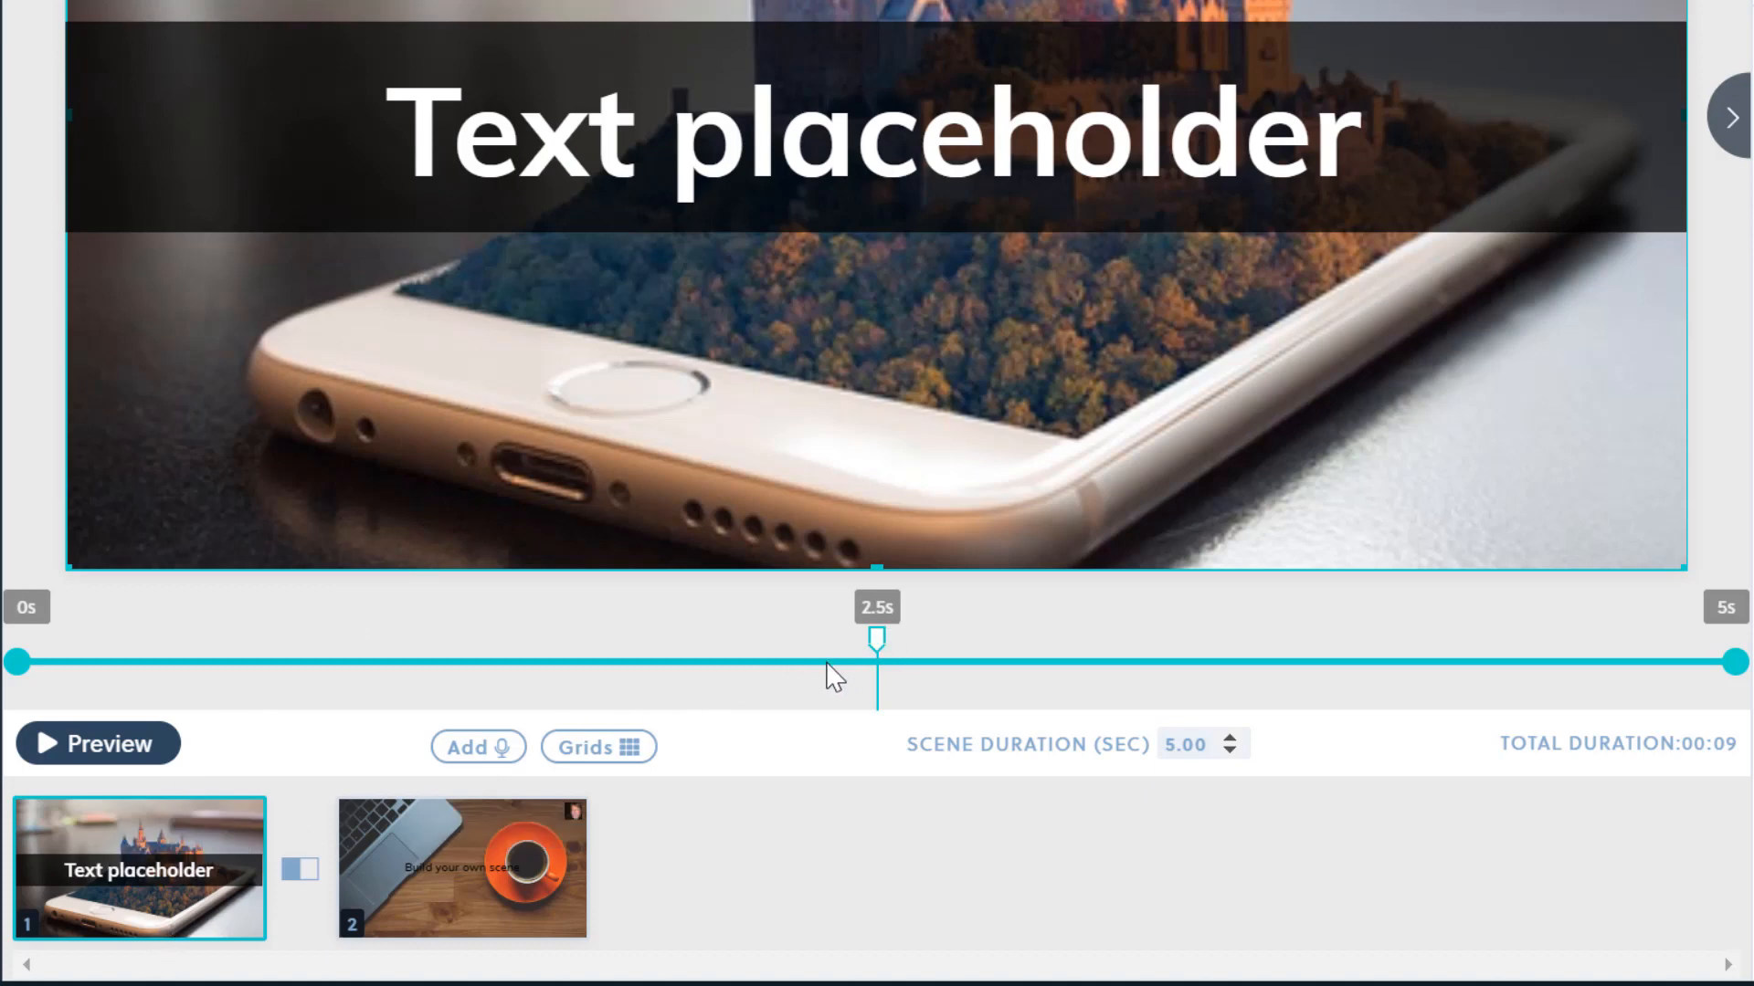
drag(875, 639, 494, 640)
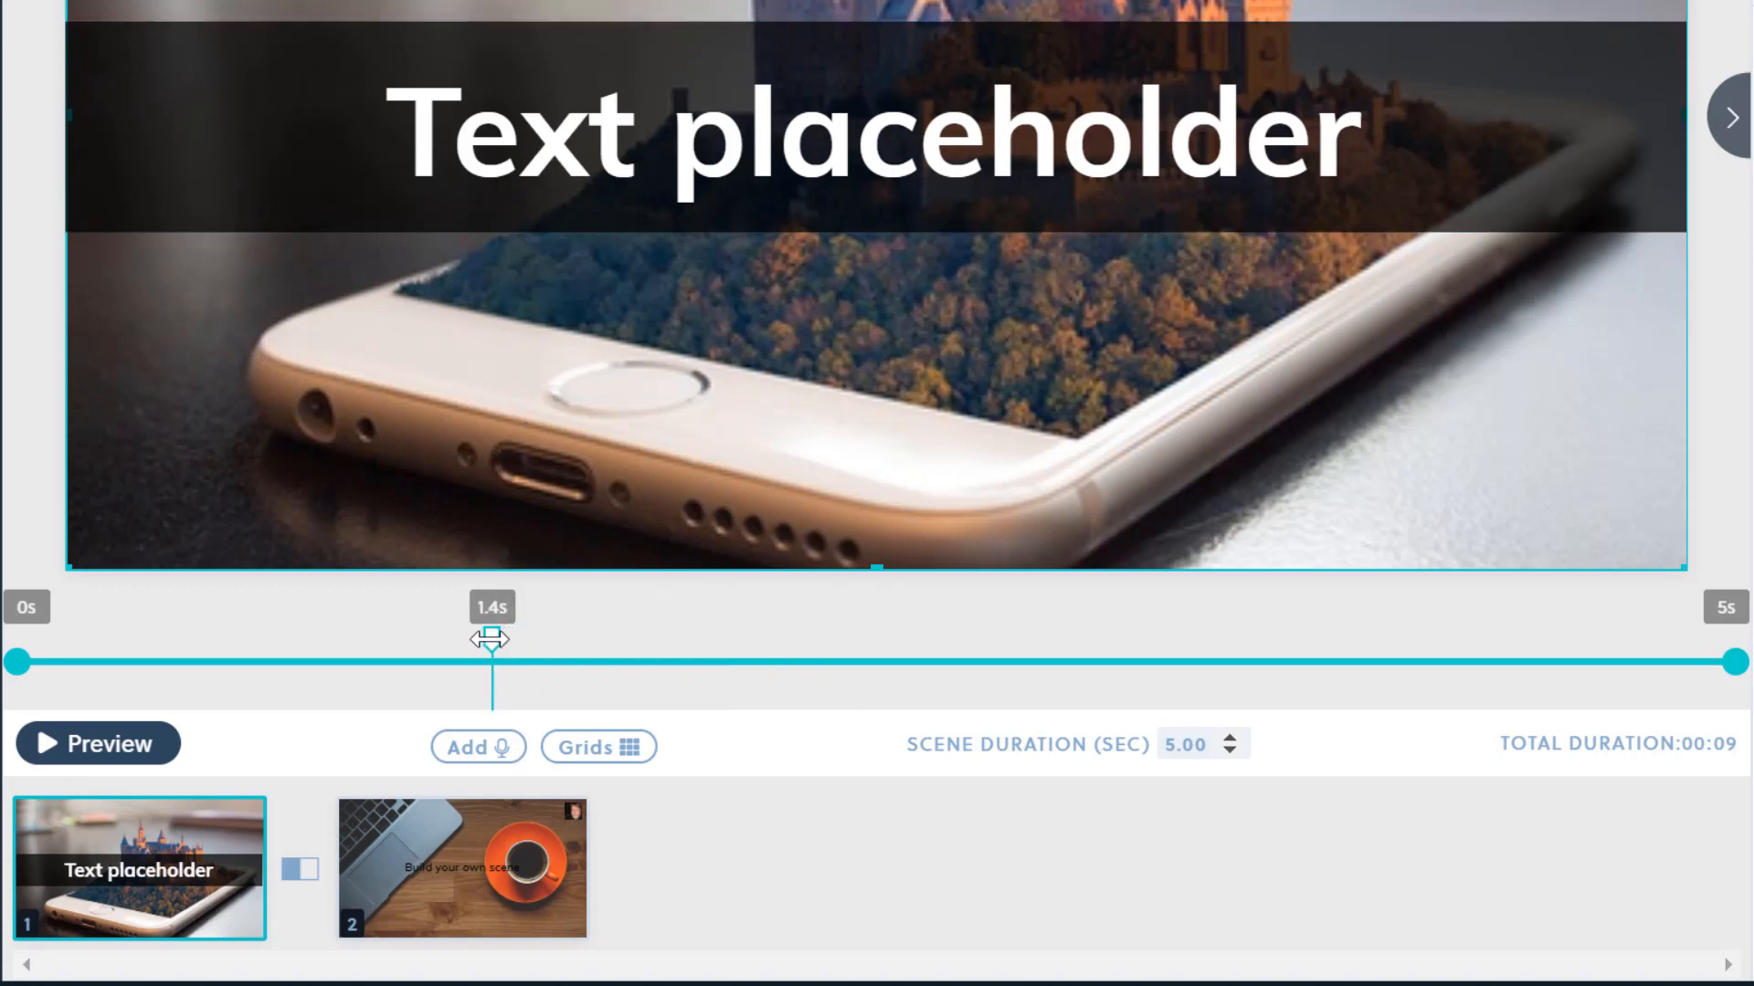
mouse_move(491, 638)
mouse_down()
mouse_move(1022, 657)
mouse_move(1085, 635)
mouse_up()
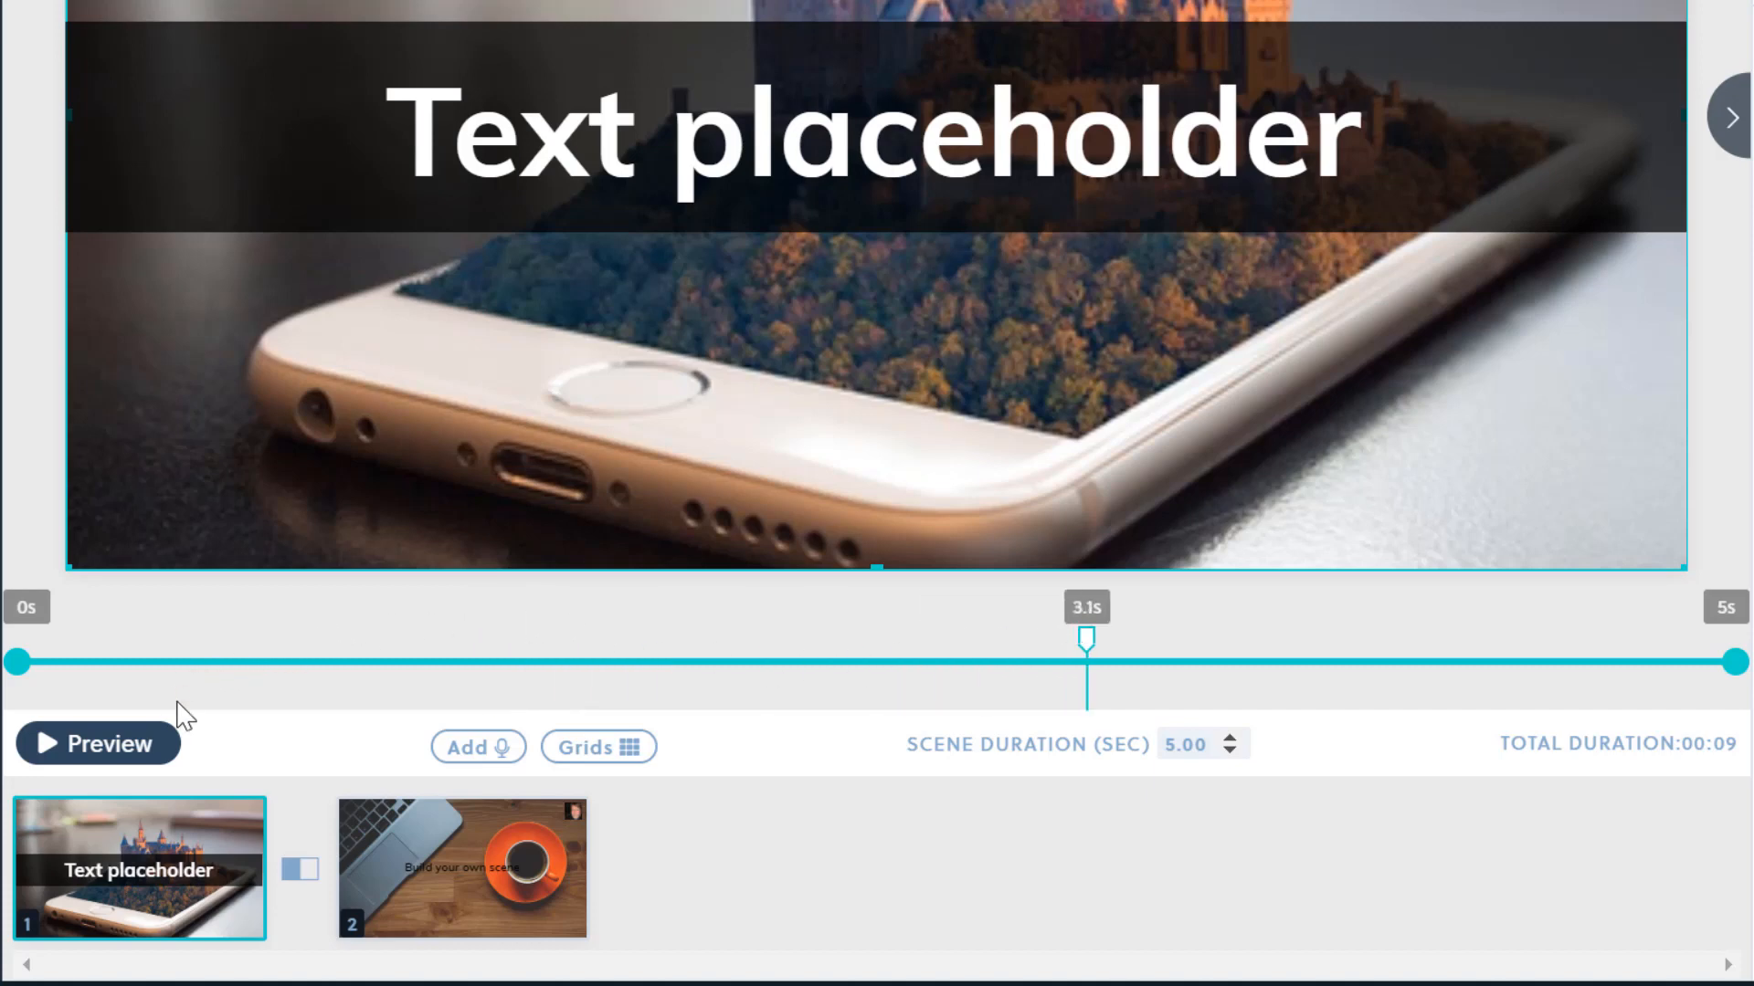
Set the "Build your own scene" text in scene 2 to run from 5 s to 8 s.
mouse_move(199, 833)
mouse_move(448, 888)
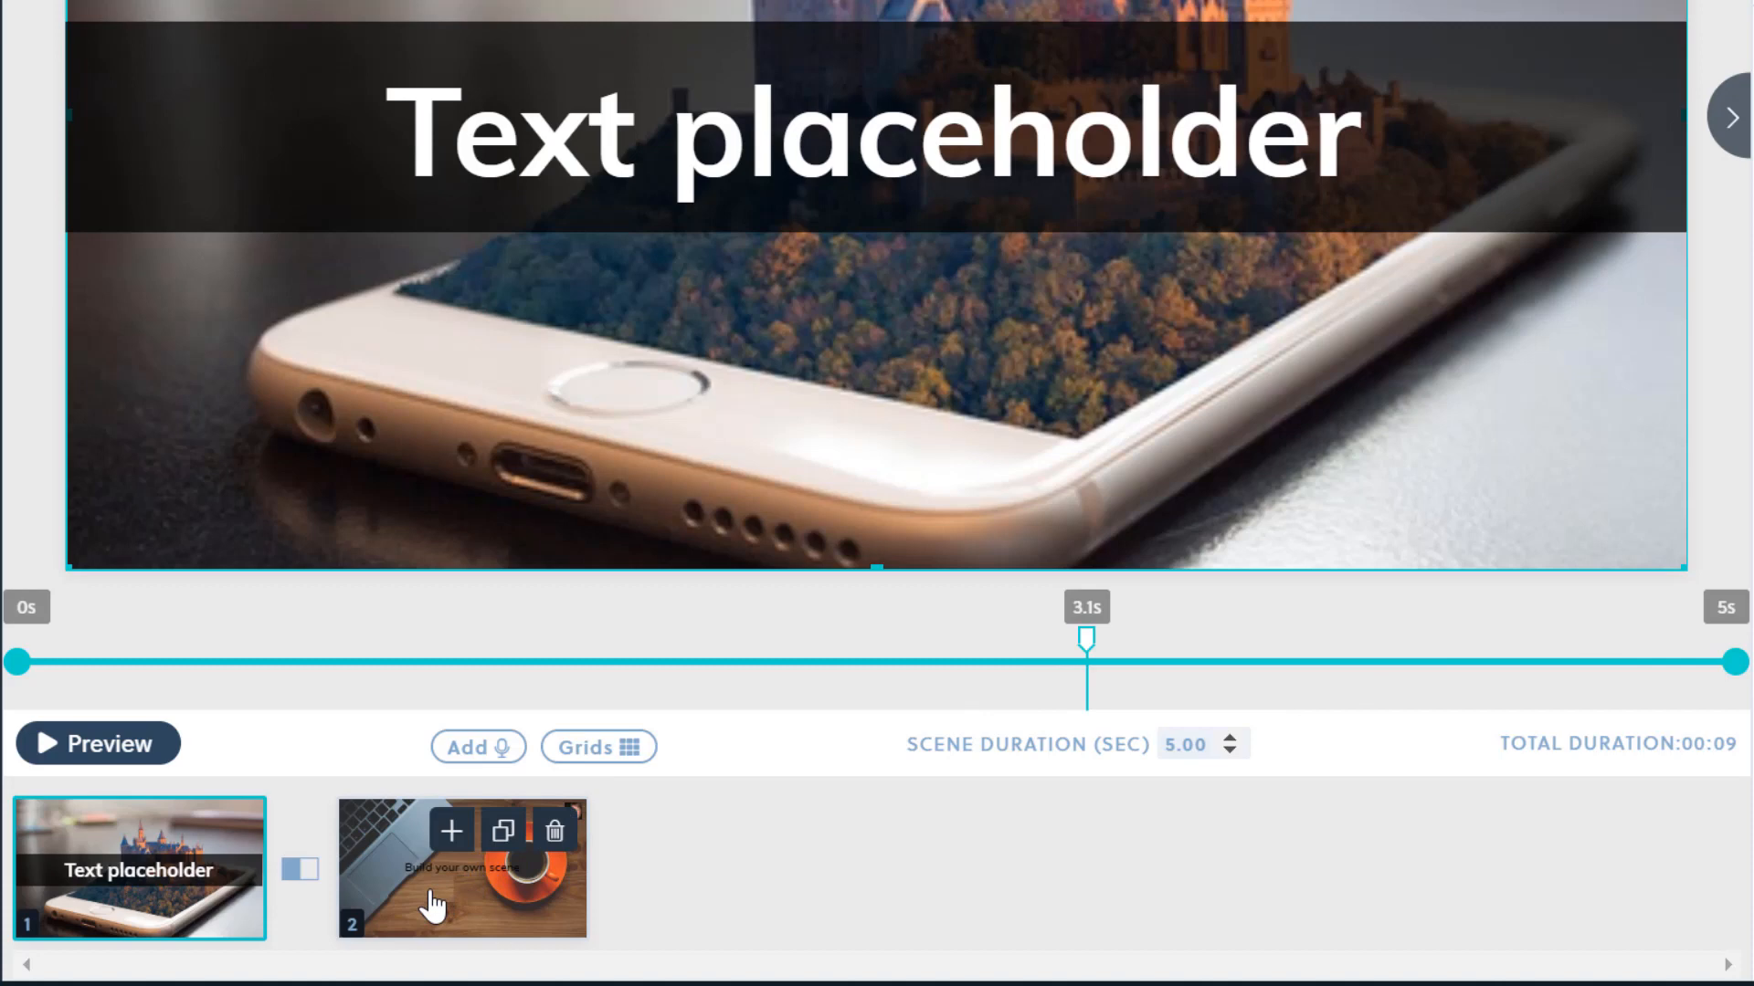
click(432, 906)
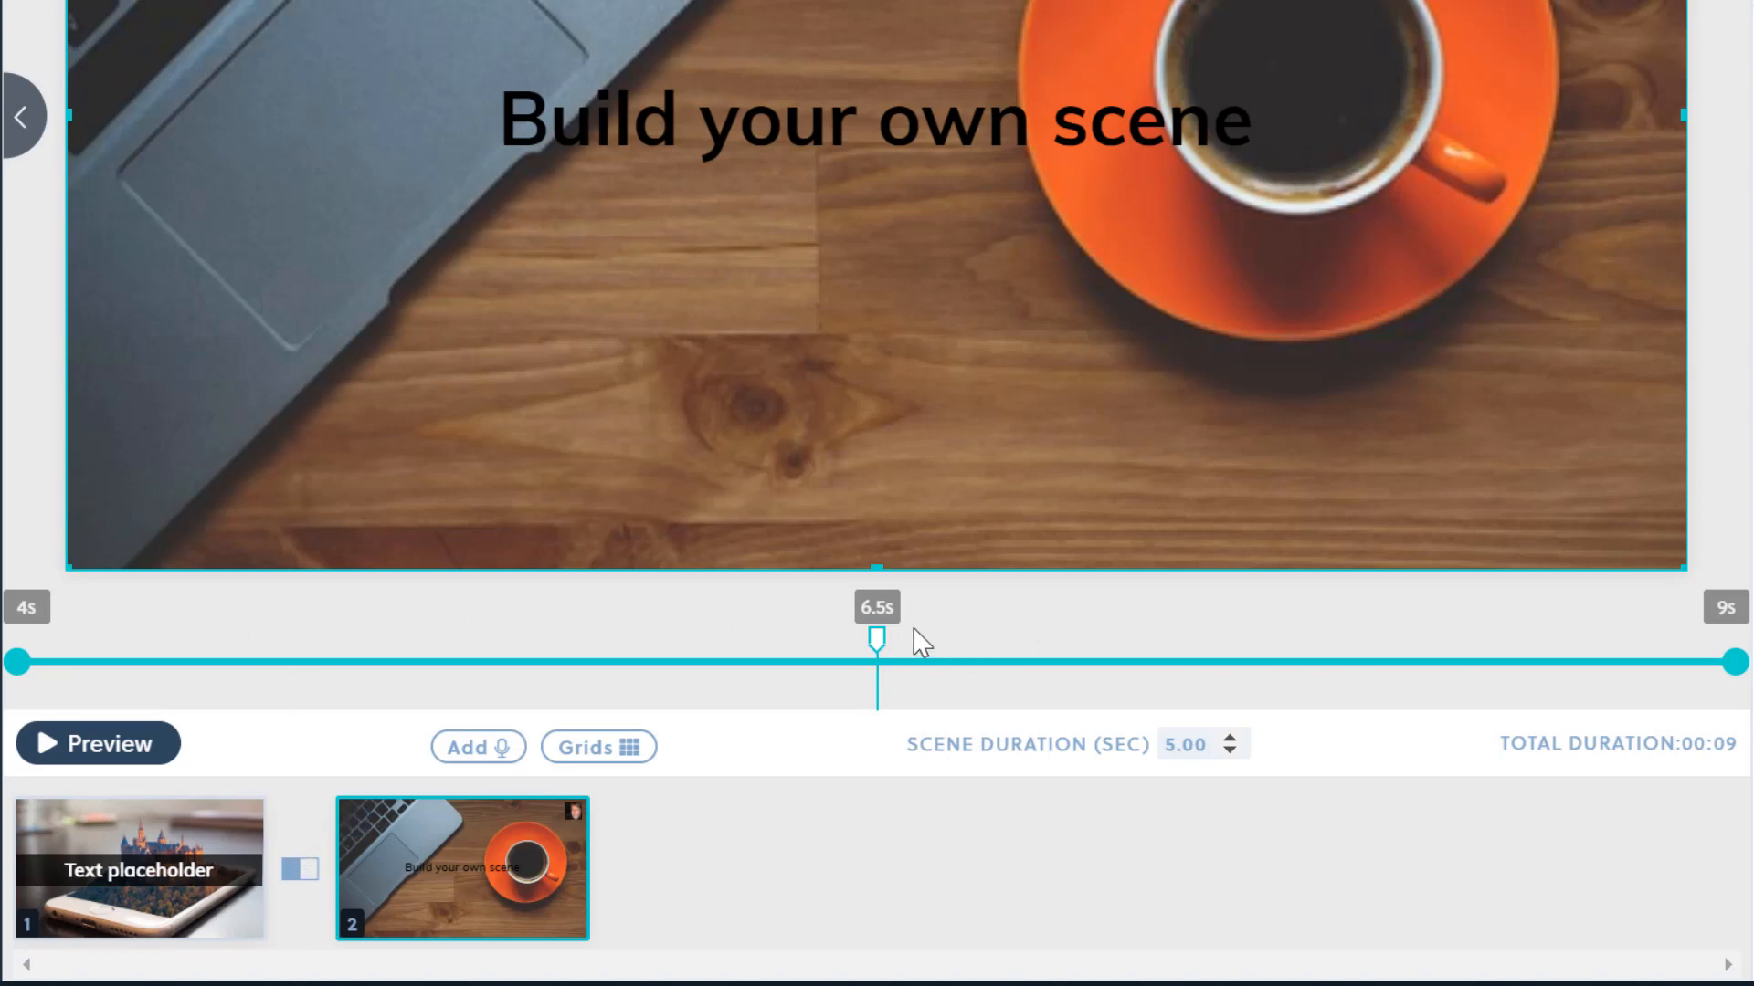
click(713, 147)
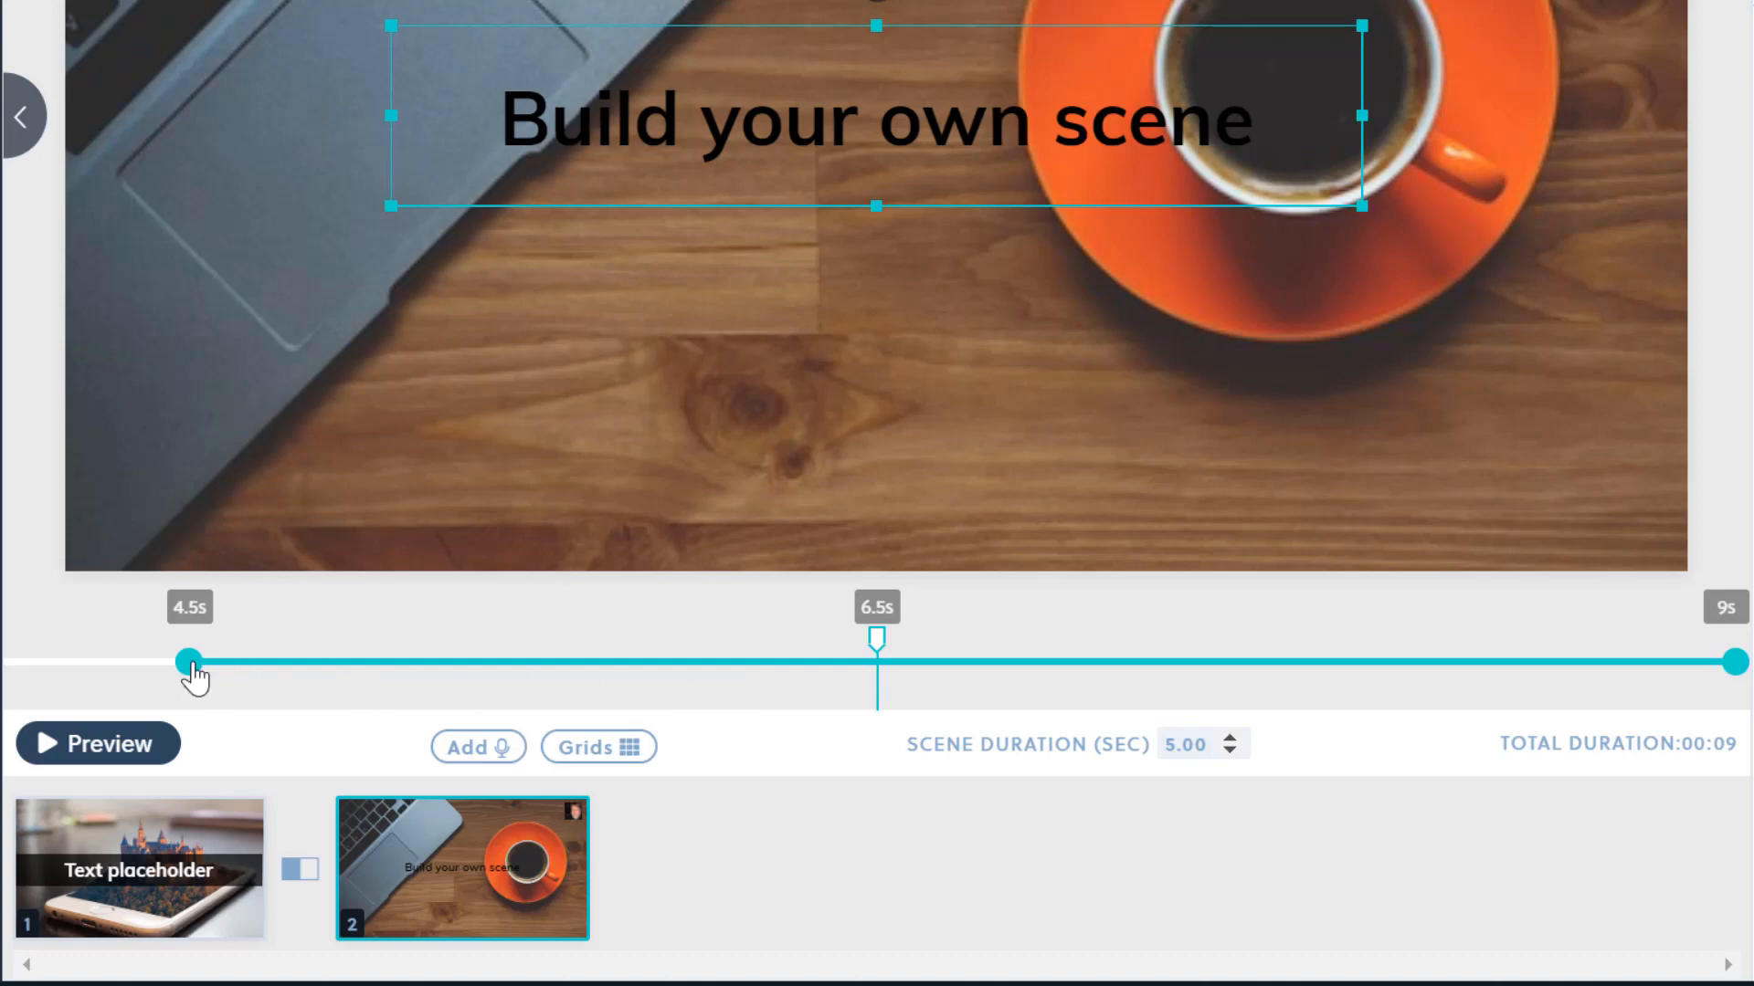
drag(189, 662, 362, 663)
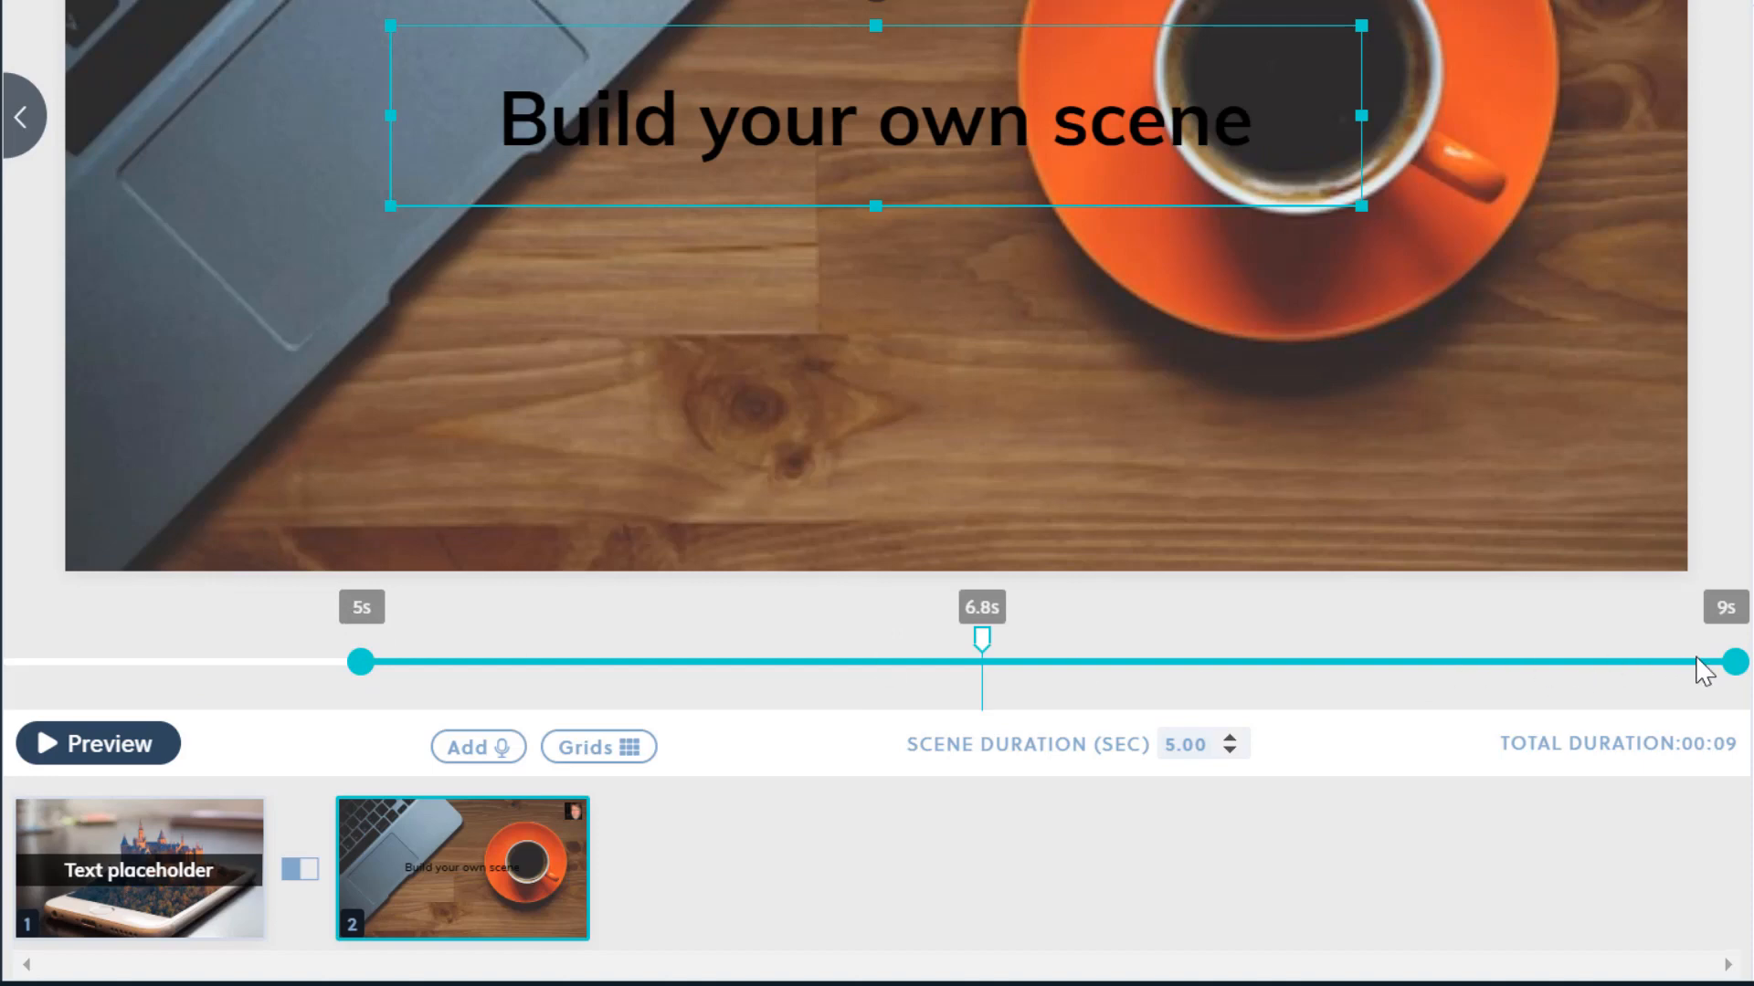
drag(1734, 664, 1464, 689)
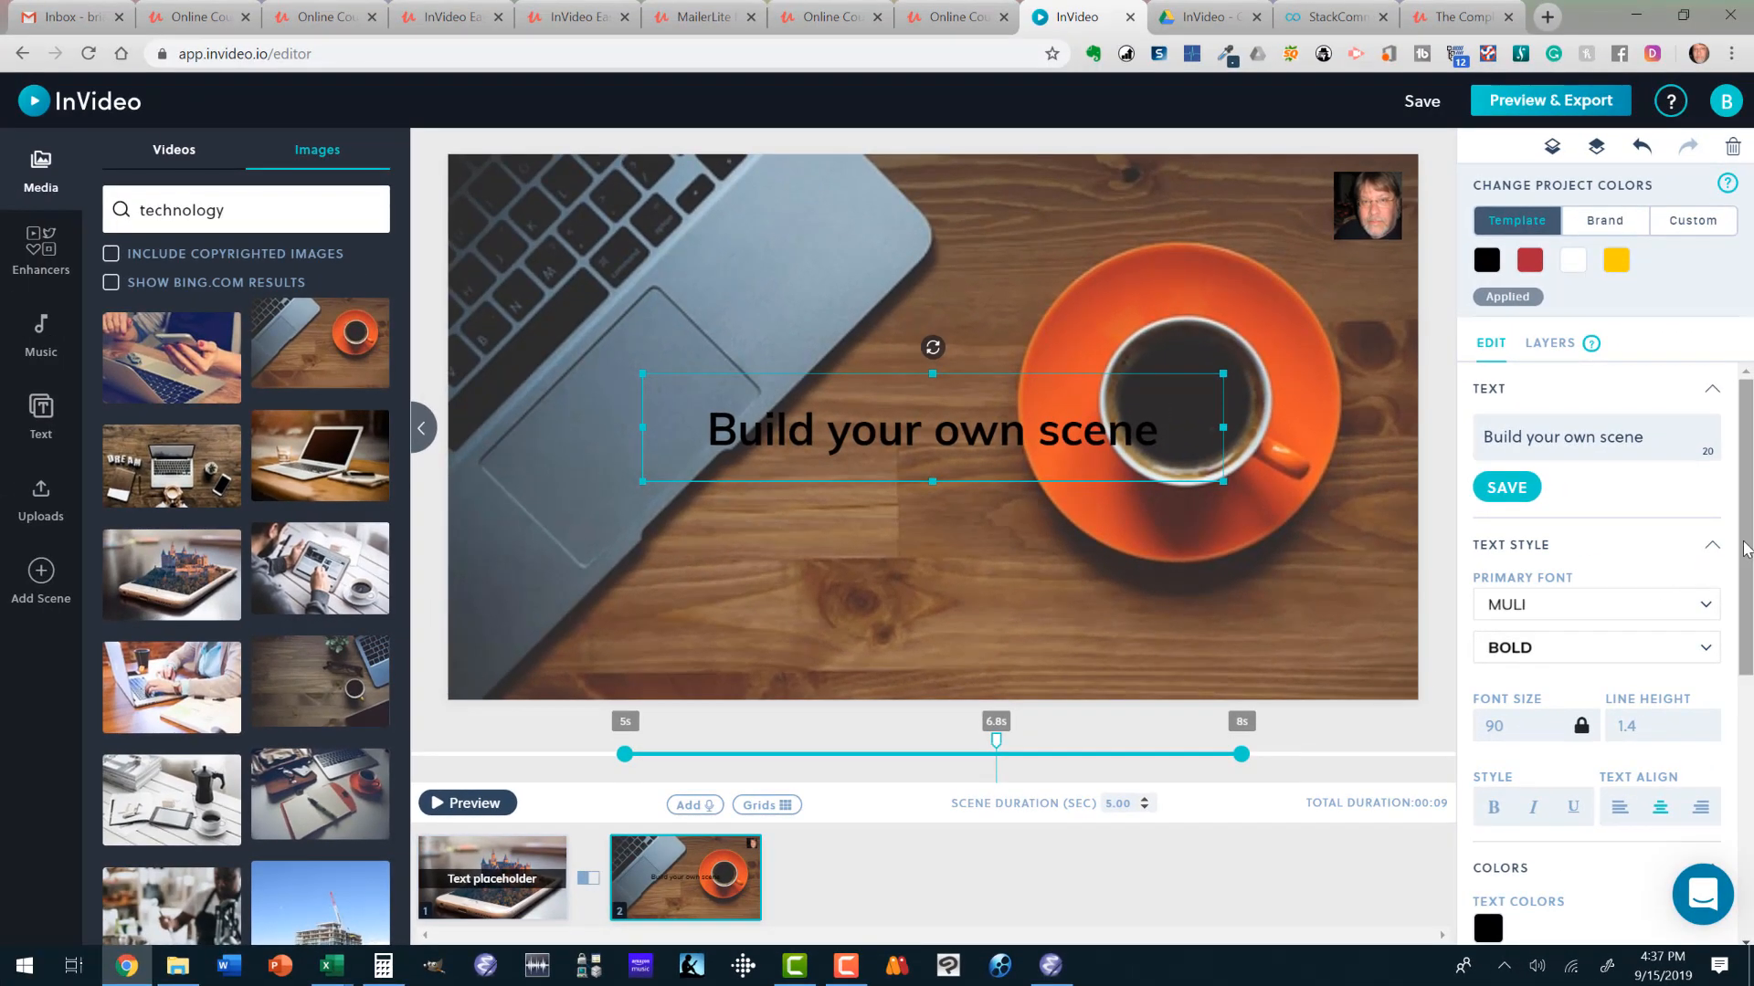
Show the in-animation settings of the "Build your own scene" text.
drag(1739, 579, 1739, 642)
scroll(1726, 676, down, 3)
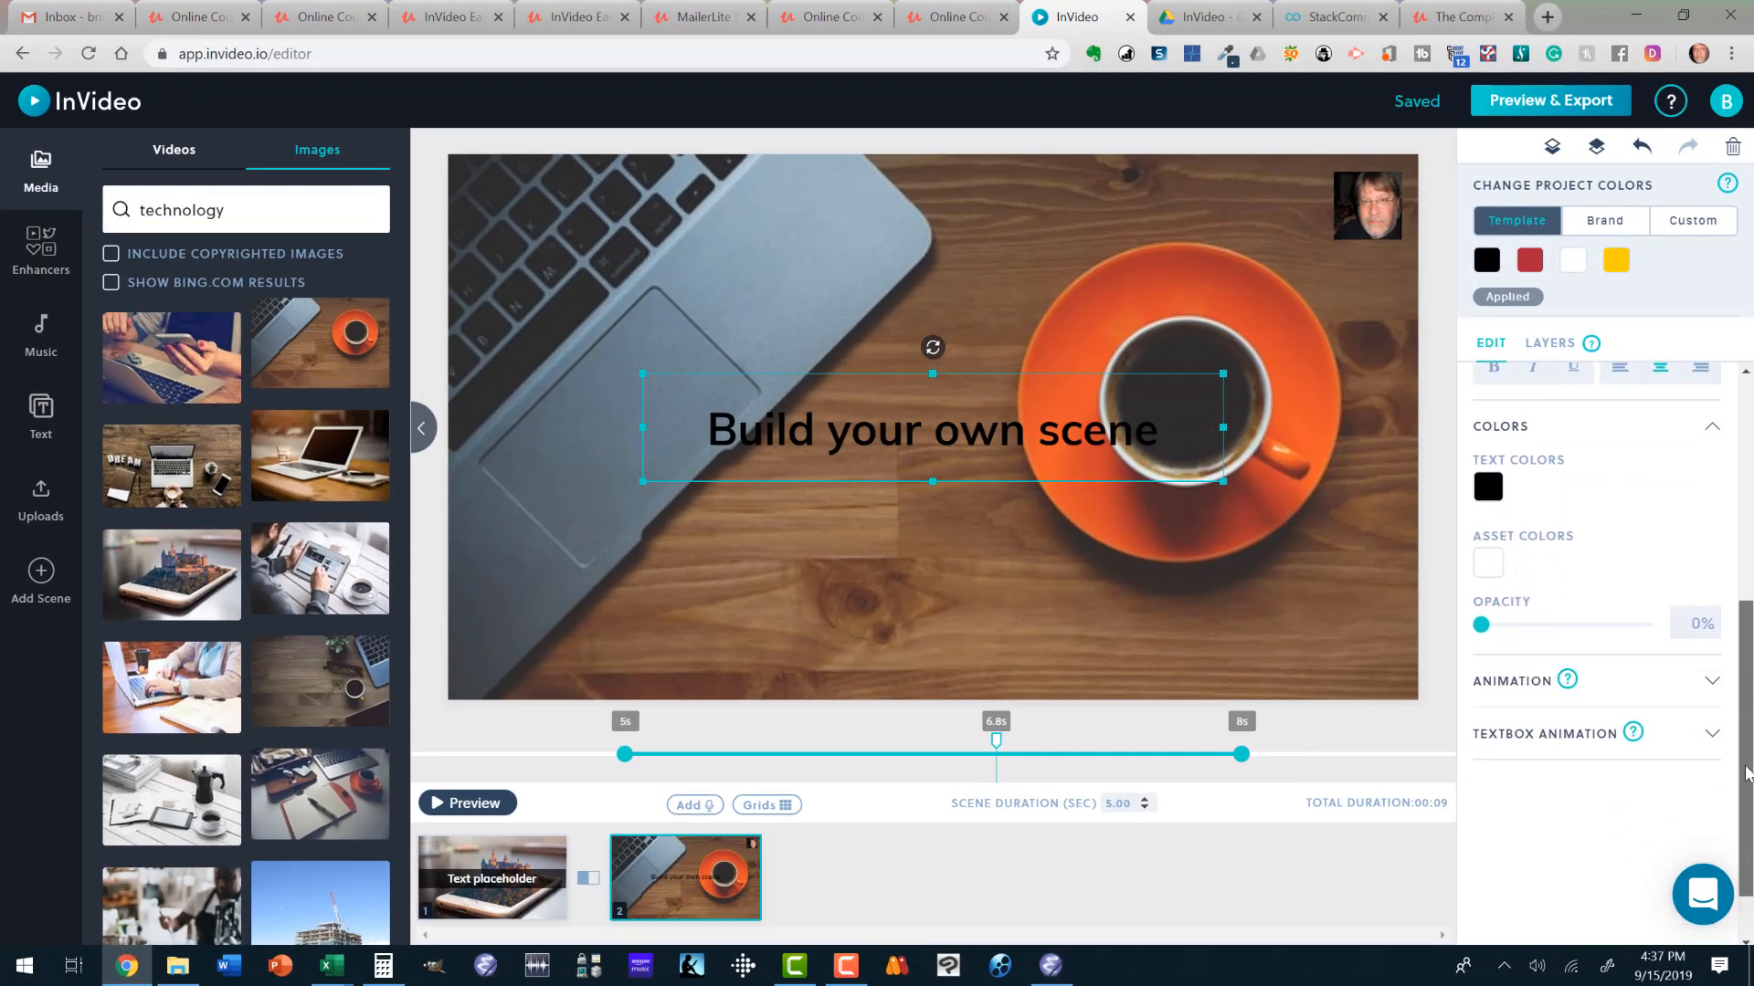
click(1711, 680)
scroll(1690, 666, down, 3)
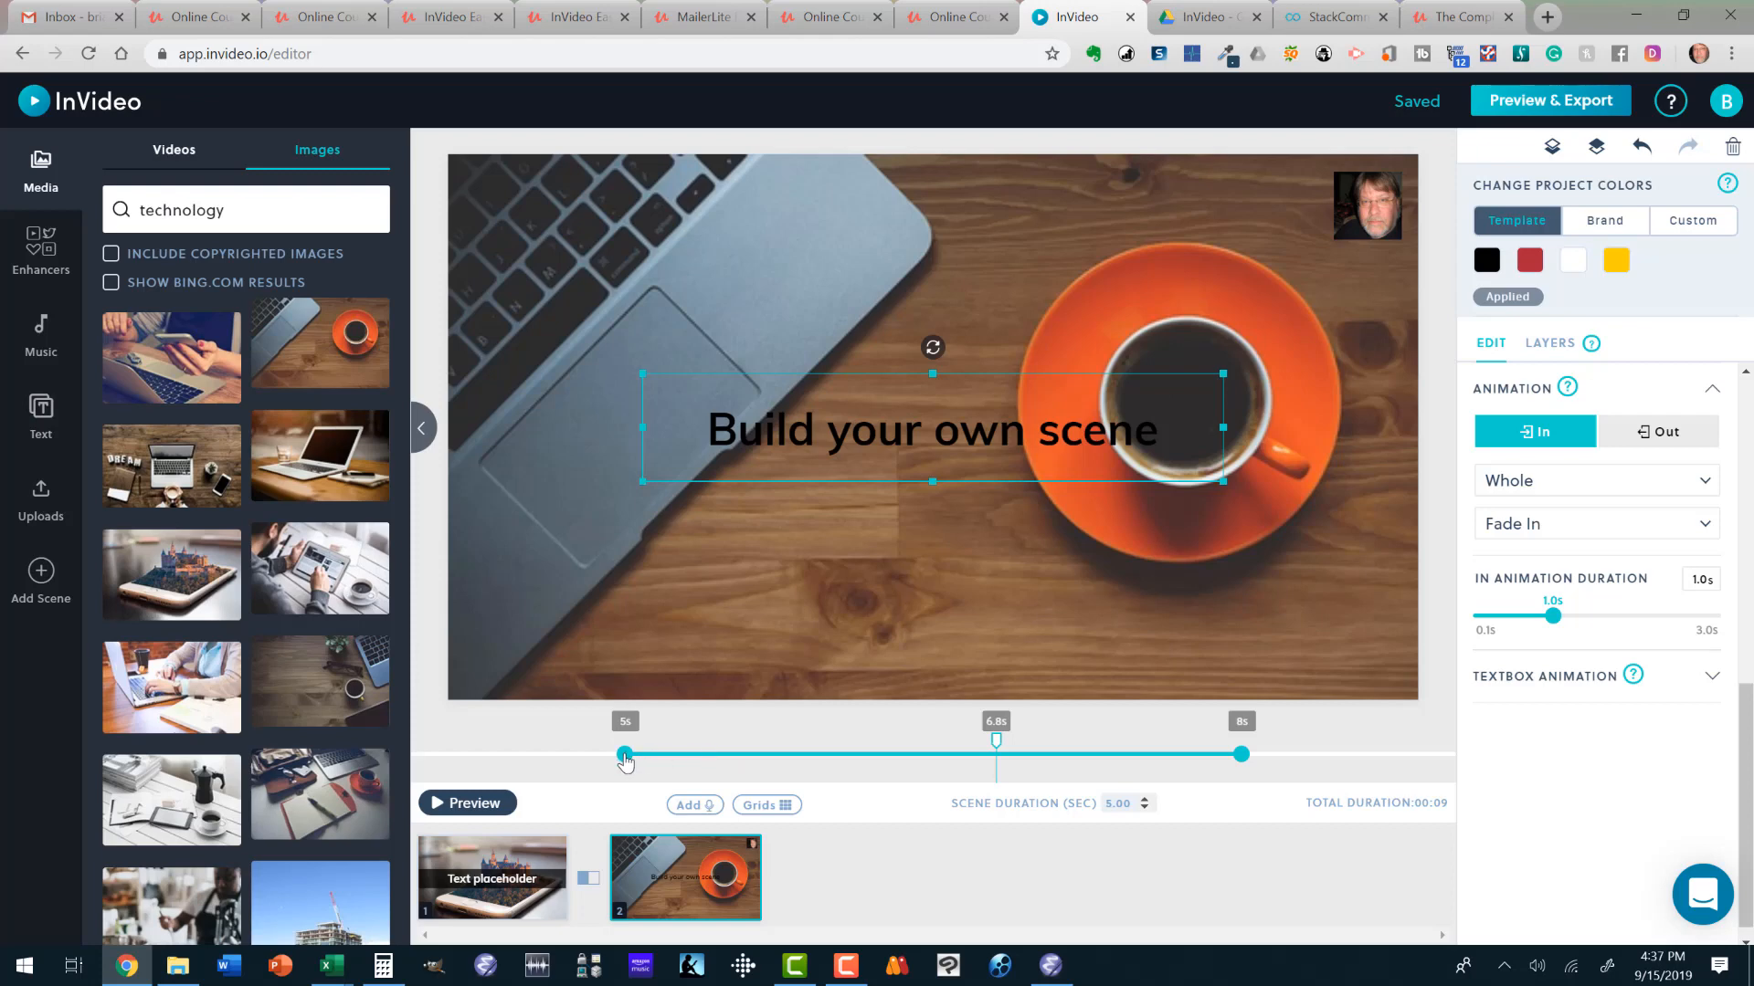
Check the timing of scene 2's "Build your own scene" text by scrubbing to 4.6 s, 5.9 s and 8.3 s, and reselect the text.
mouse_move(518, 902)
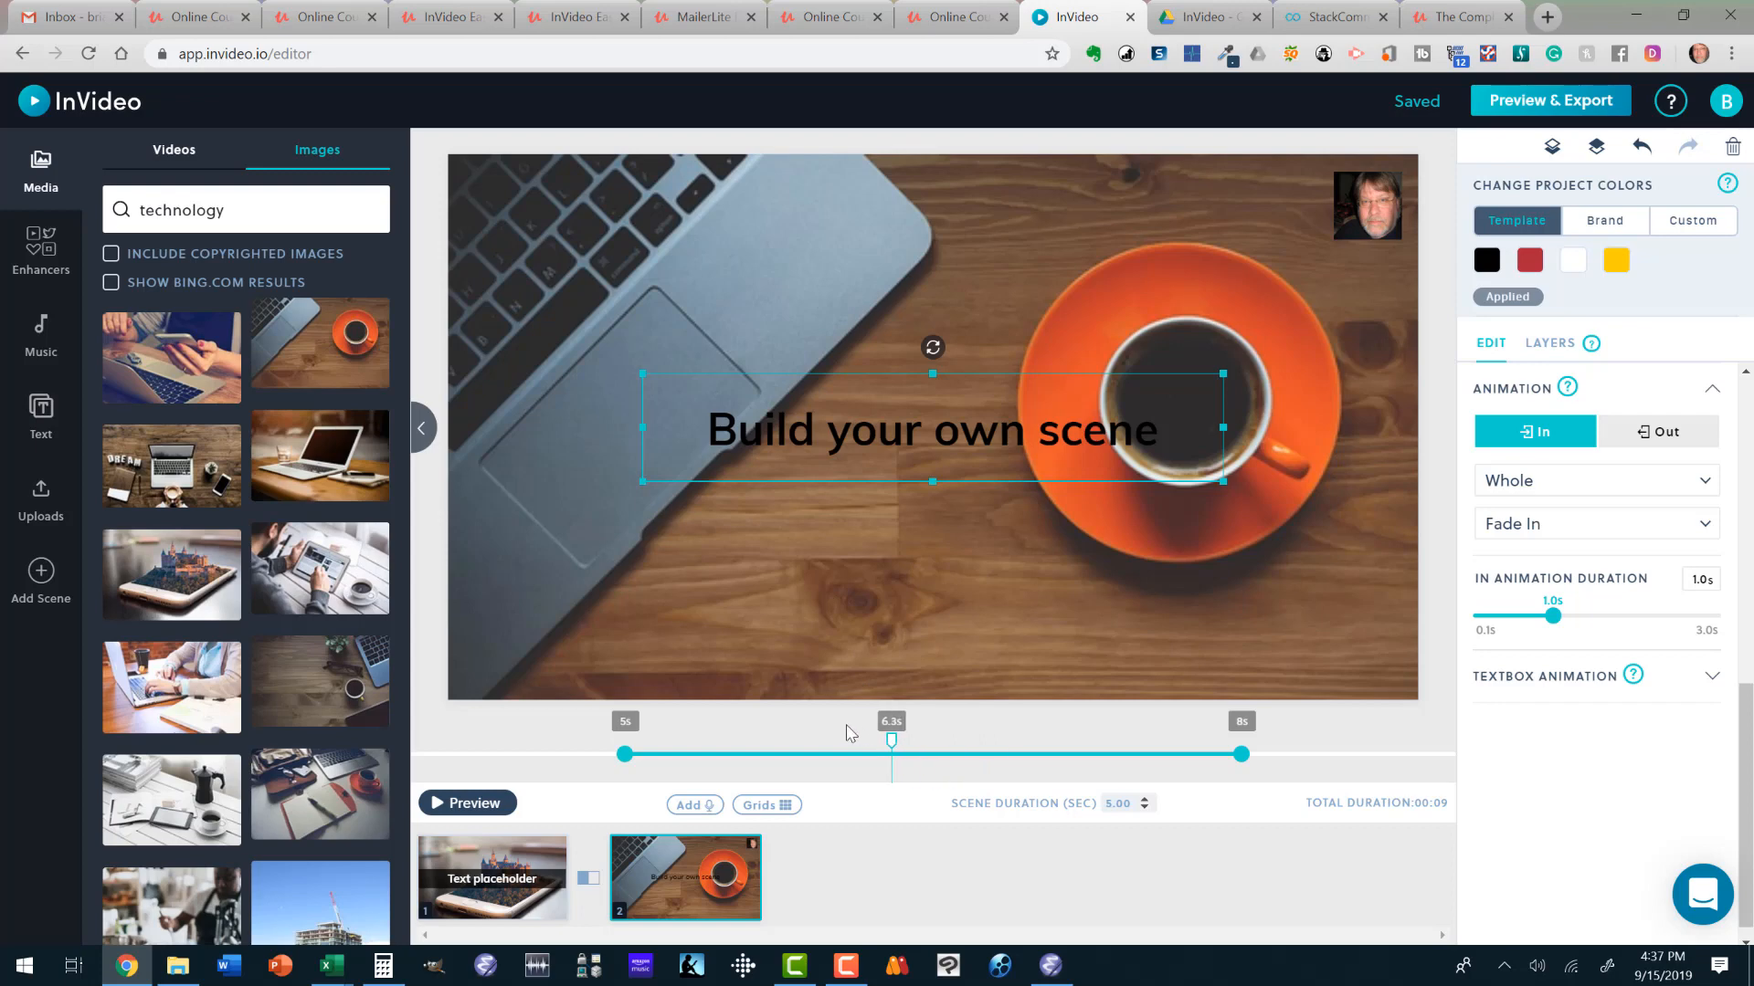
click(540, 731)
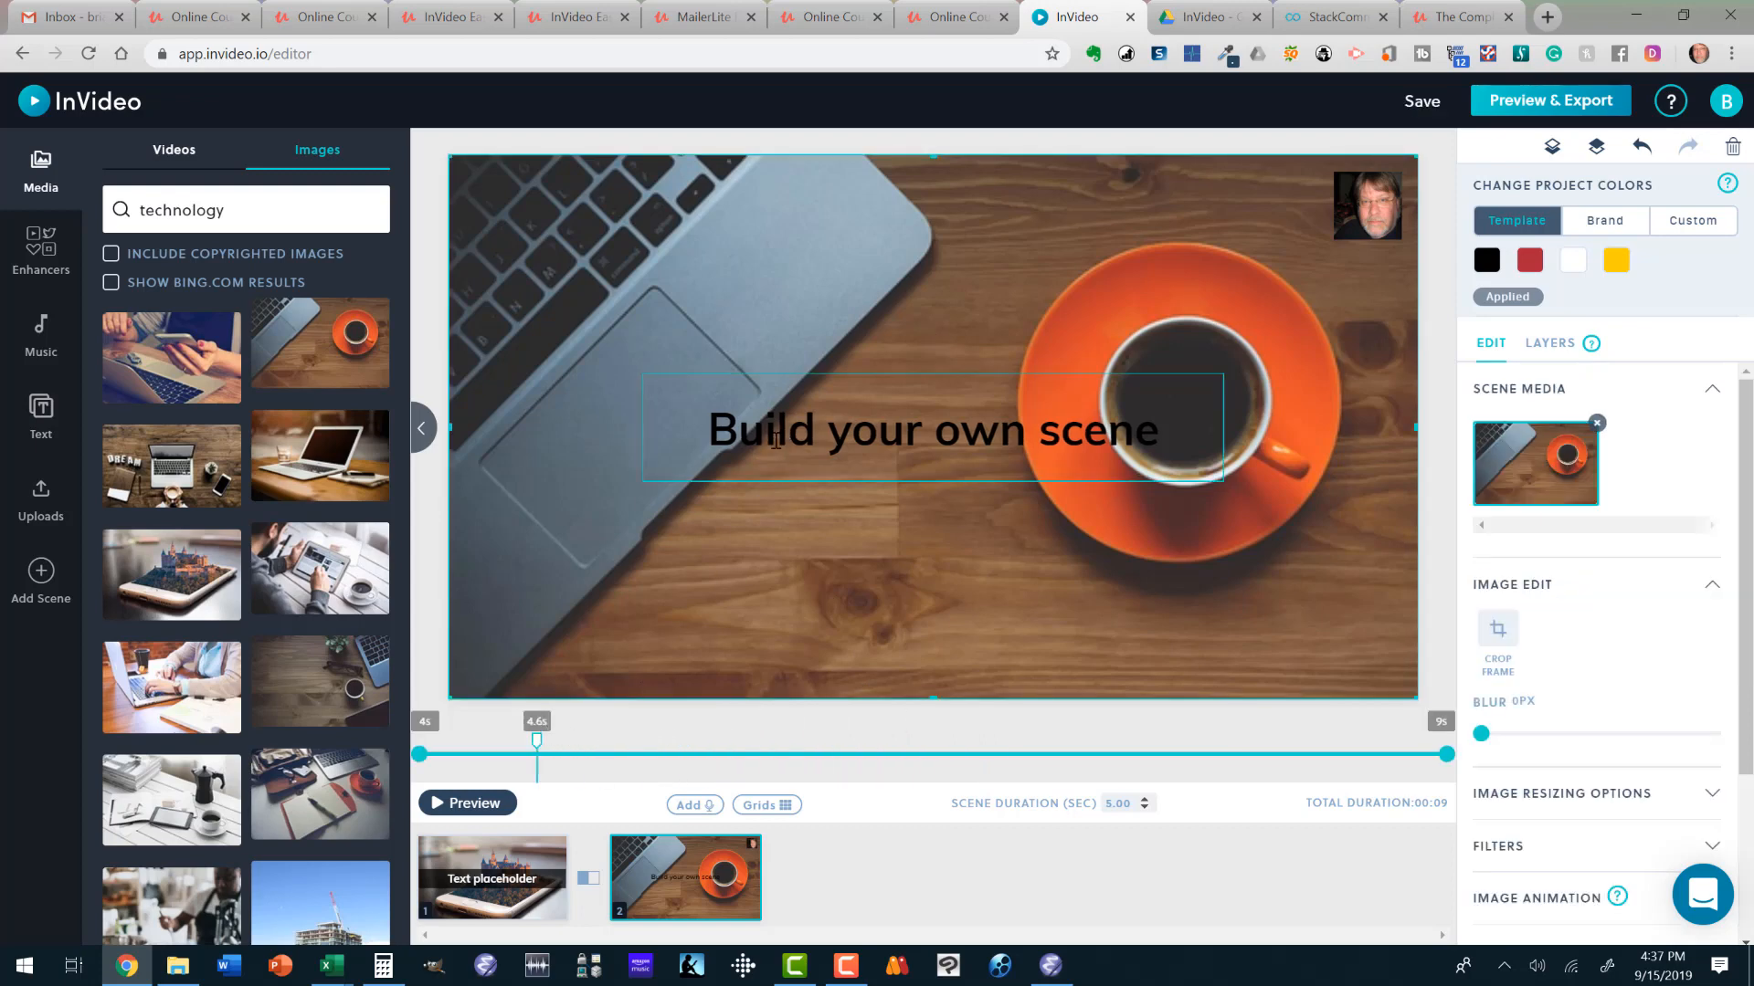
click(774, 432)
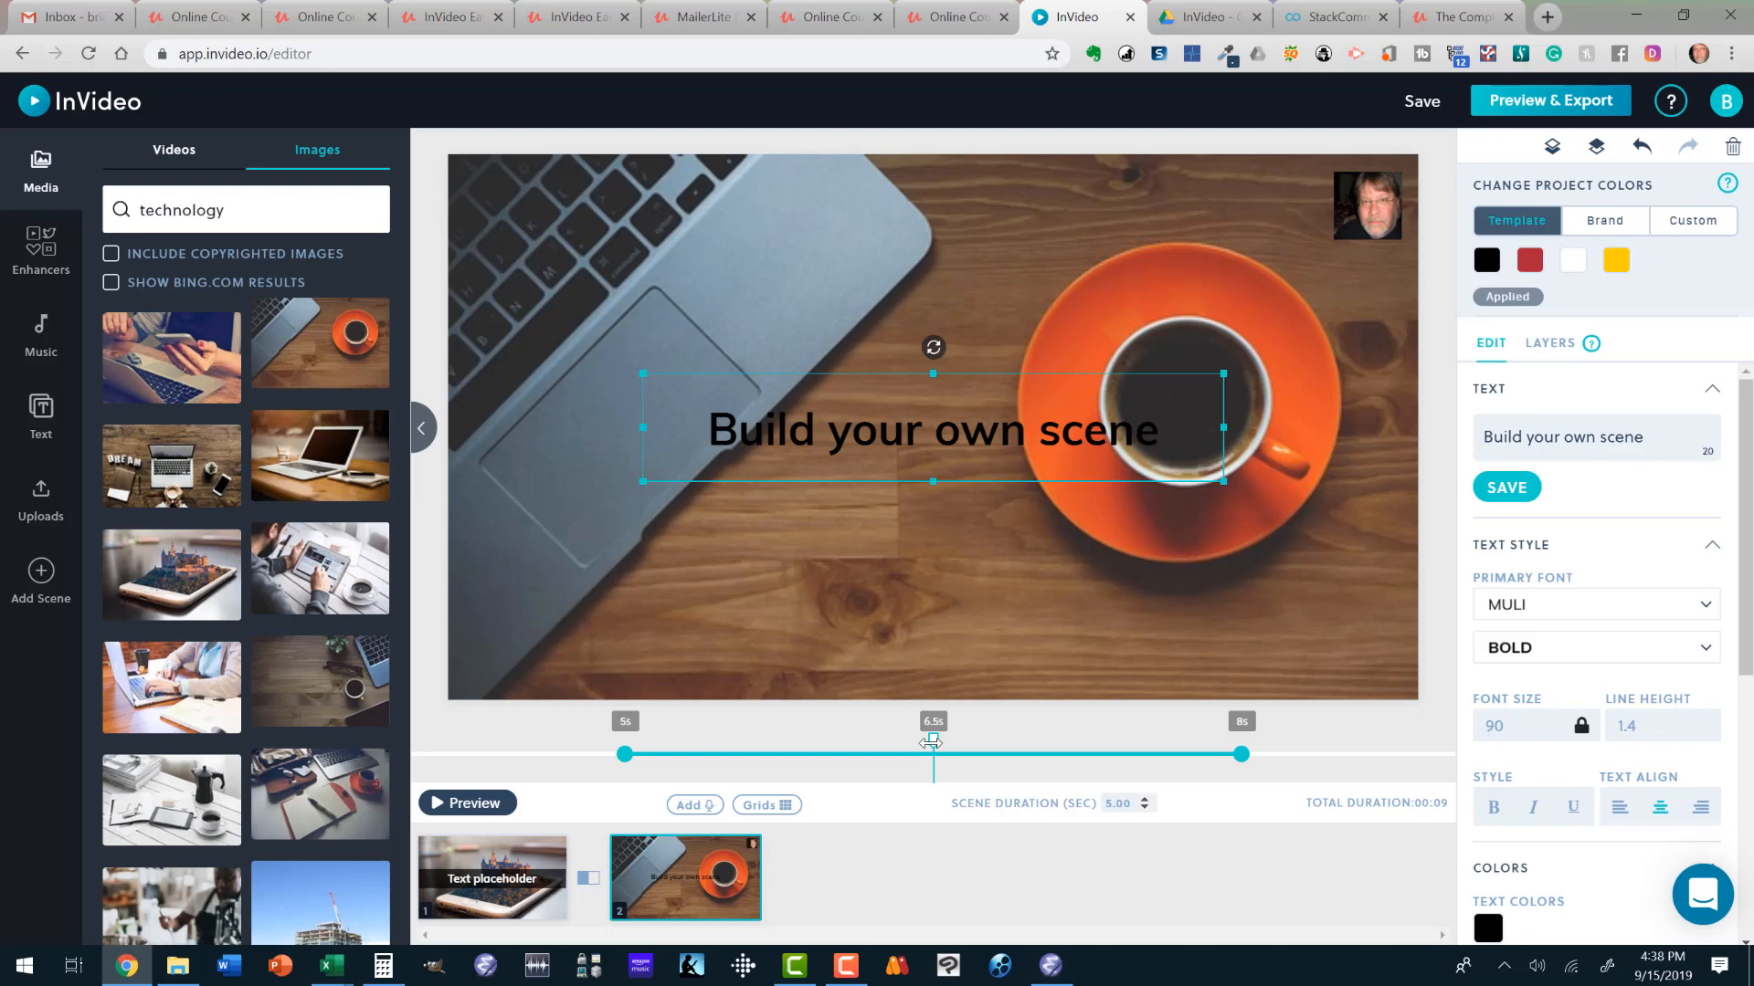
drag(925, 751, 808, 747)
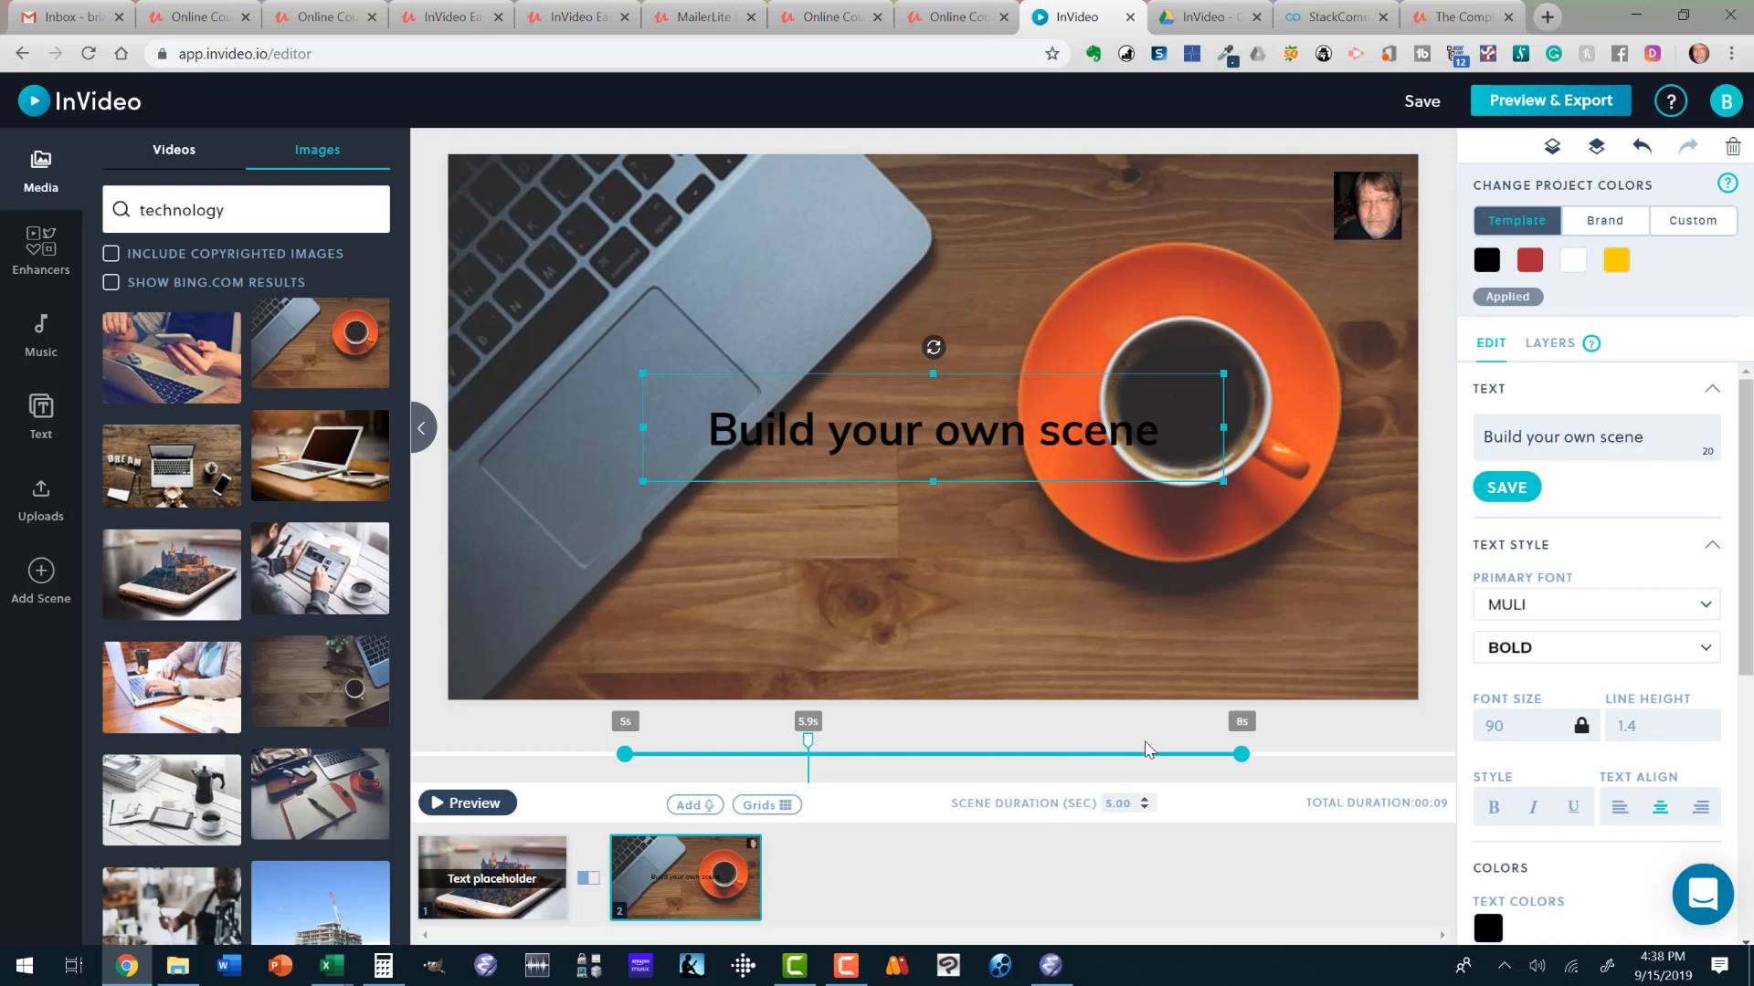
drag(807, 746, 1308, 738)
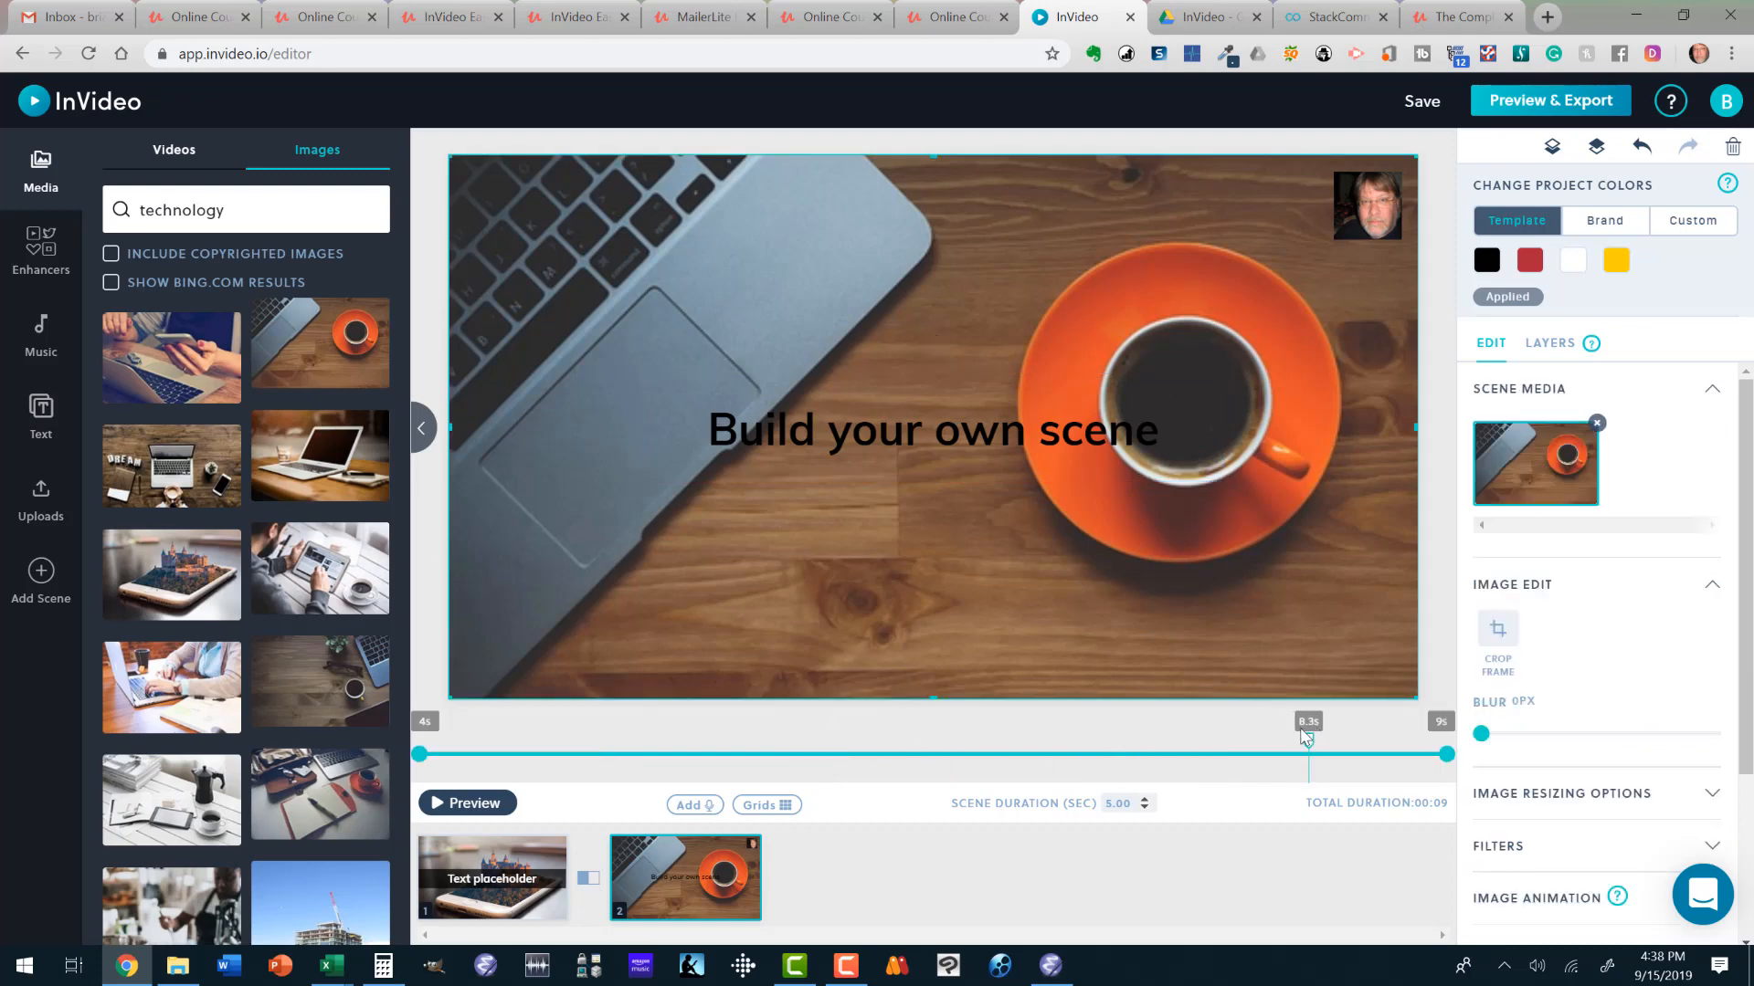
click(865, 428)
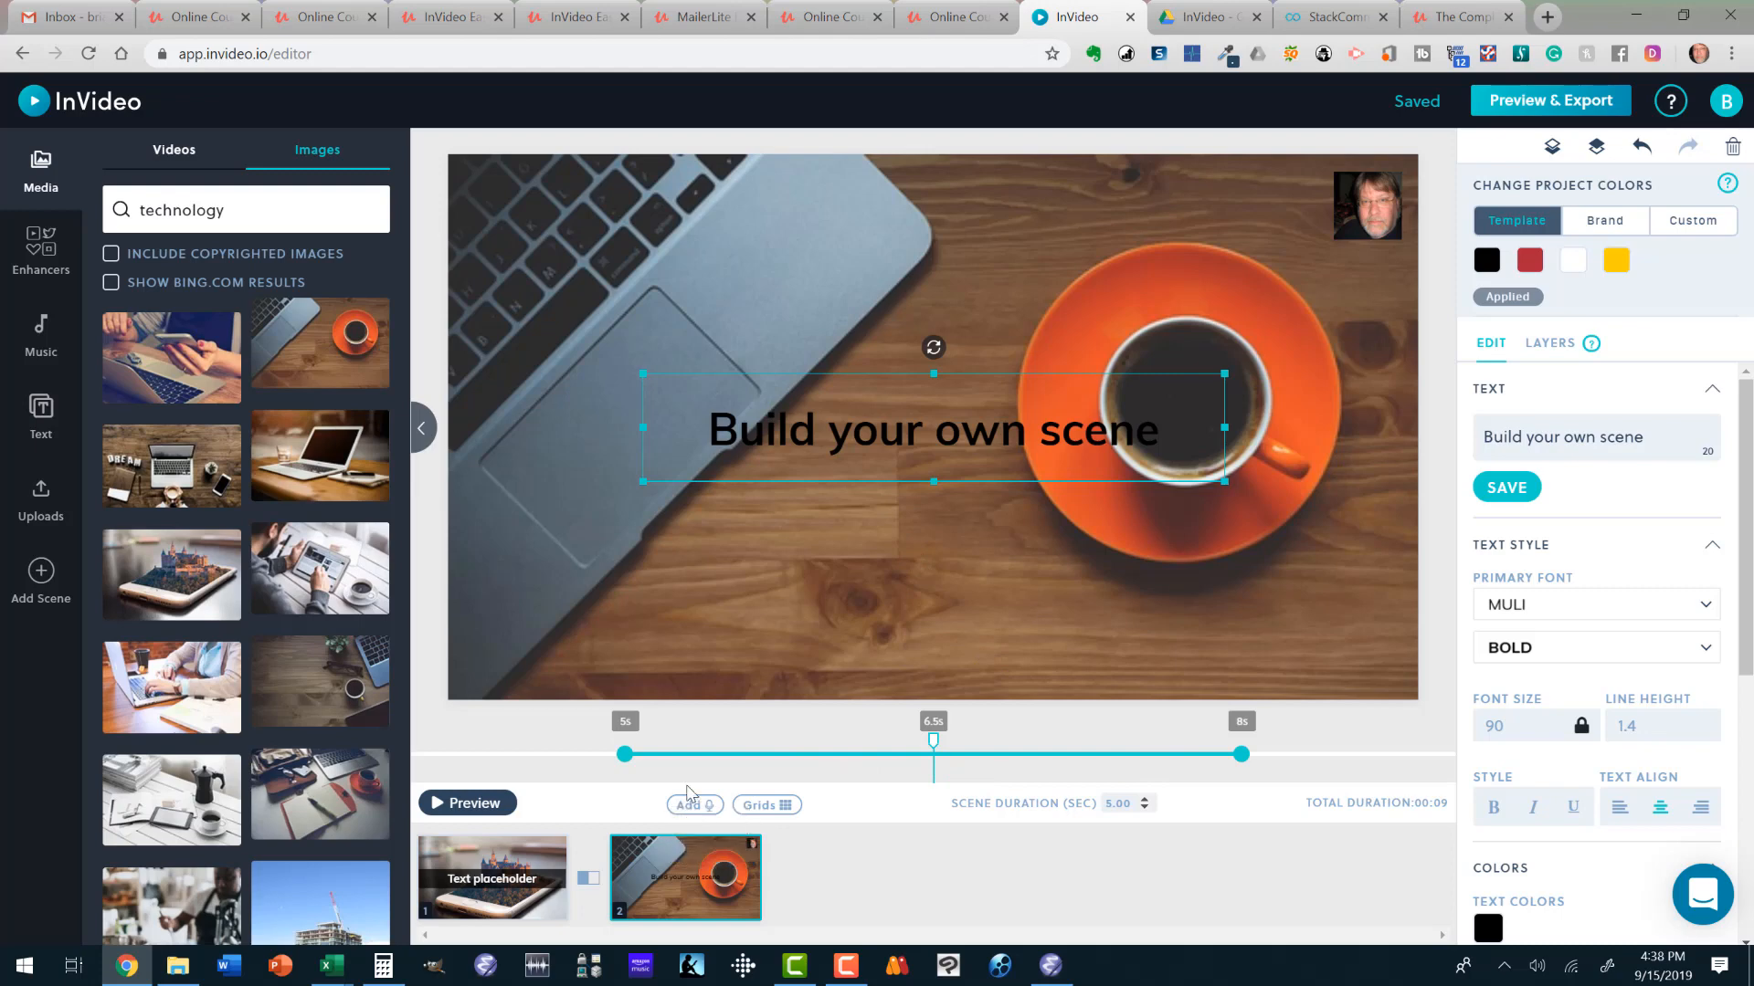
mouse_move(676, 849)
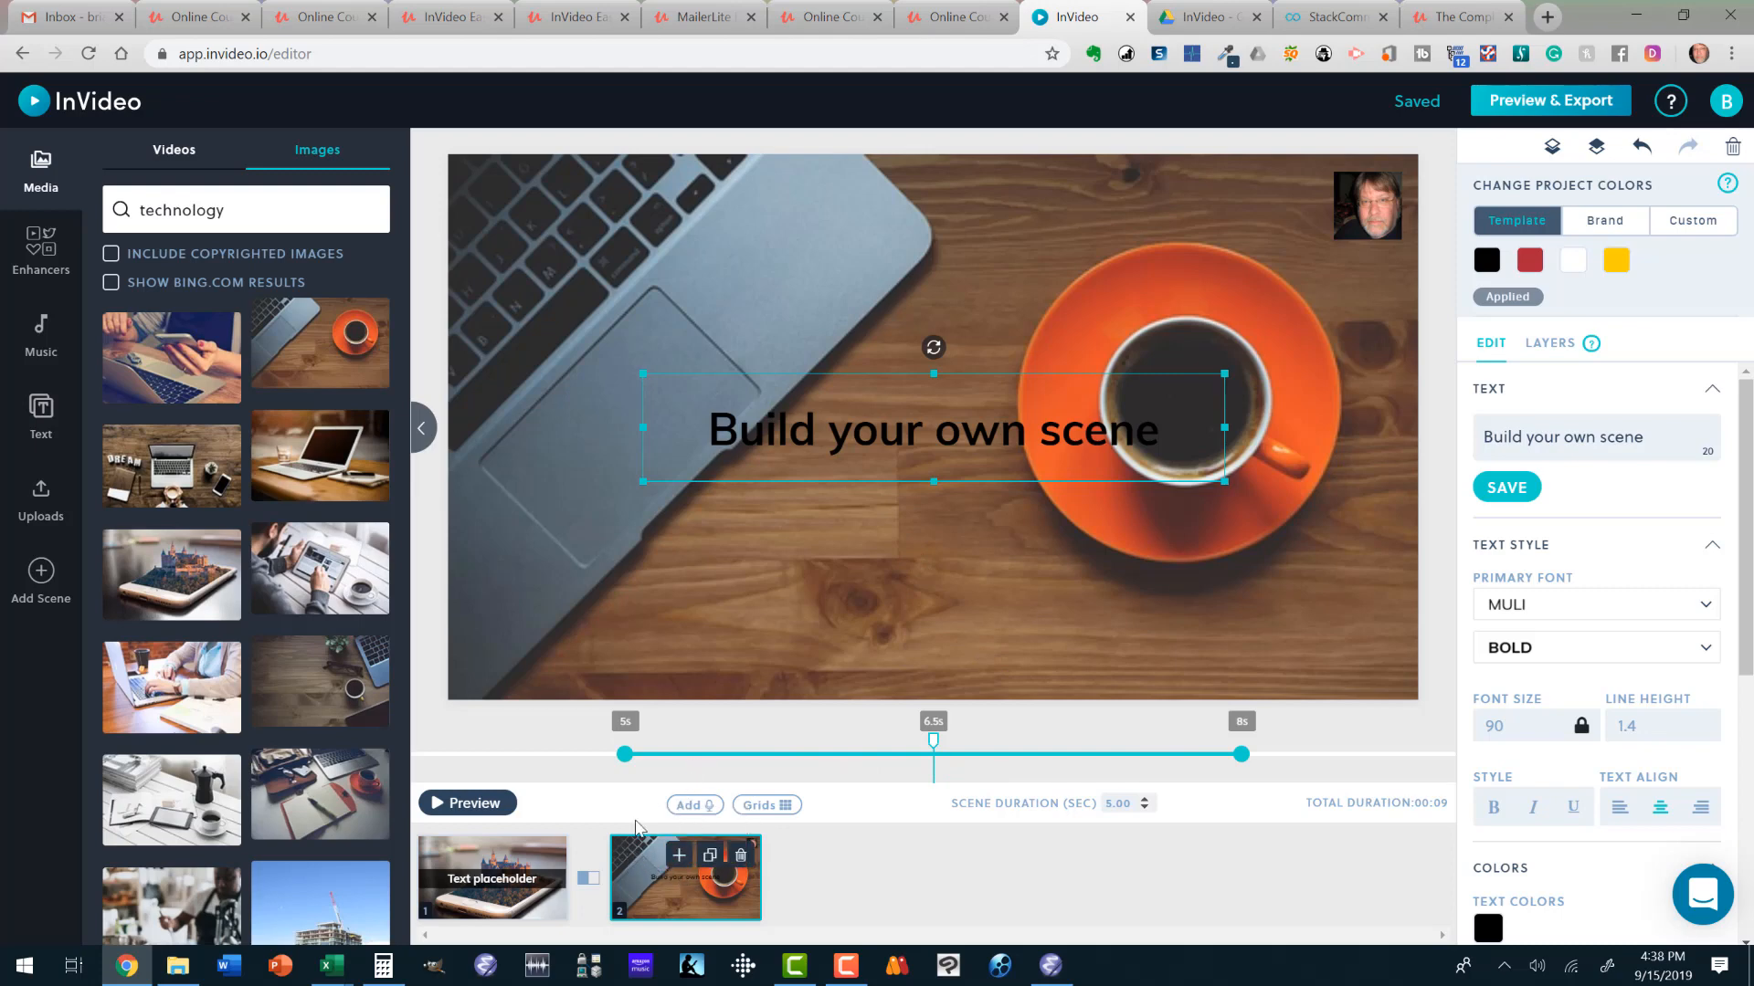
Delete the laptop-and-coffee background photo from scene 2 and confirm the deletion.
click(610, 579)
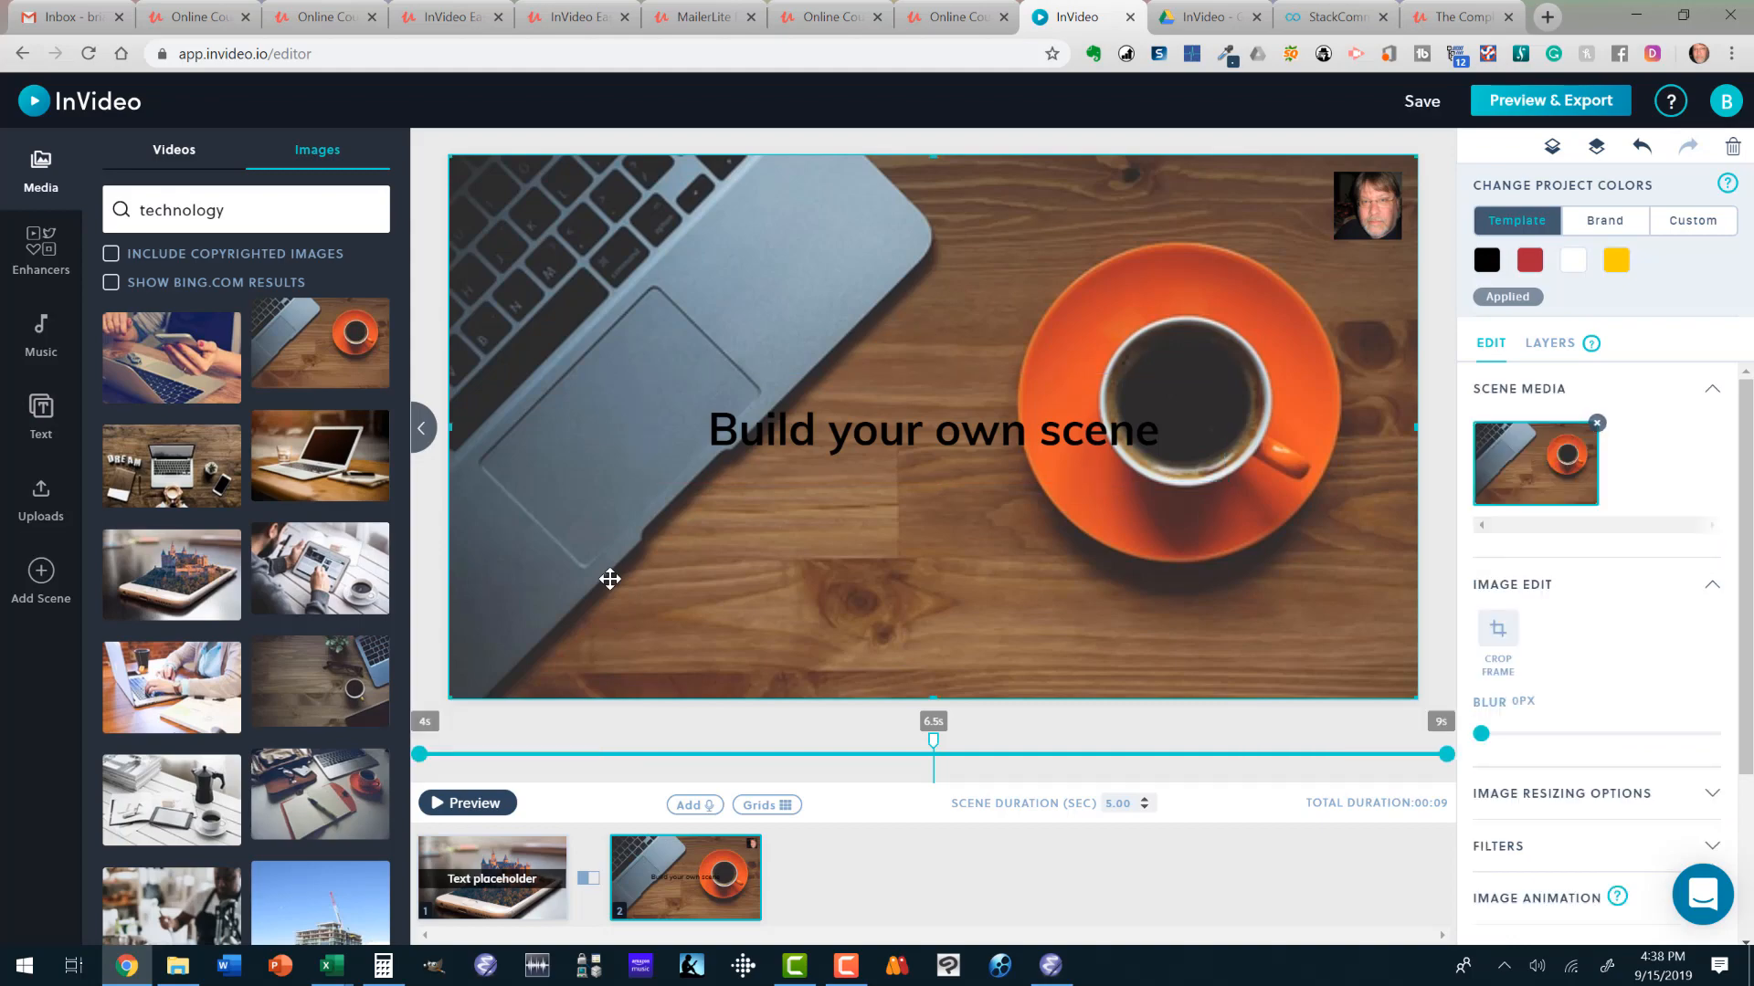
key(Delete)
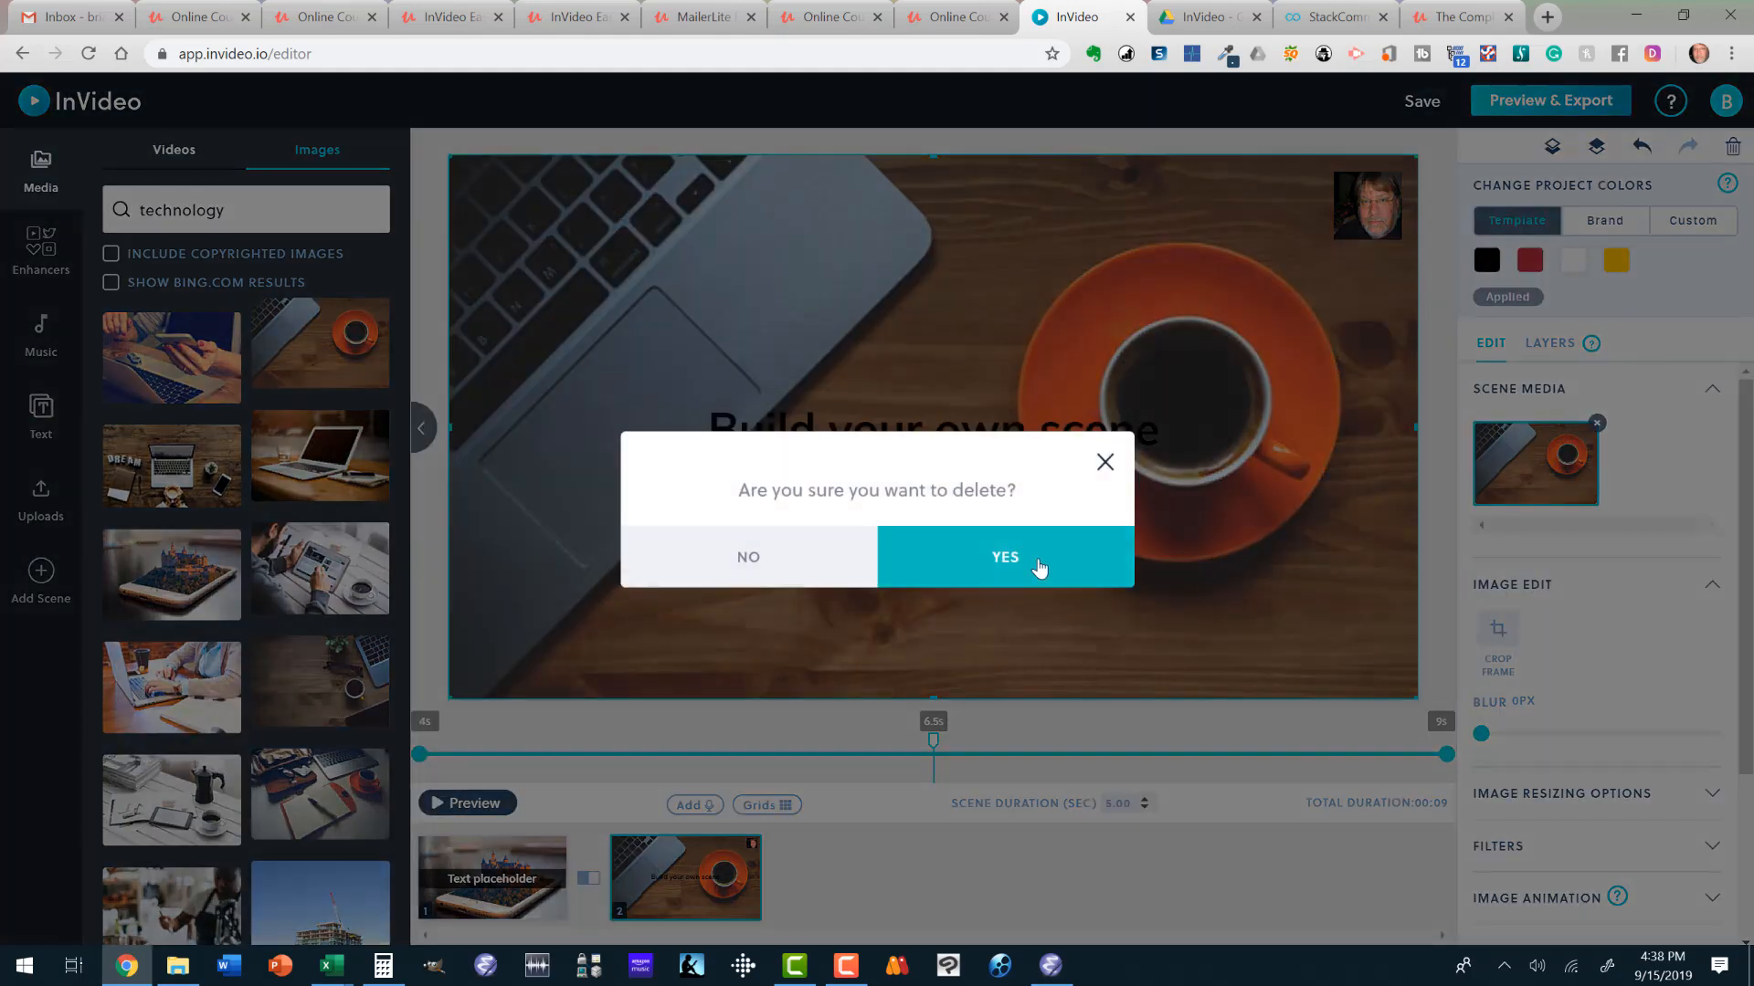
click(1040, 566)
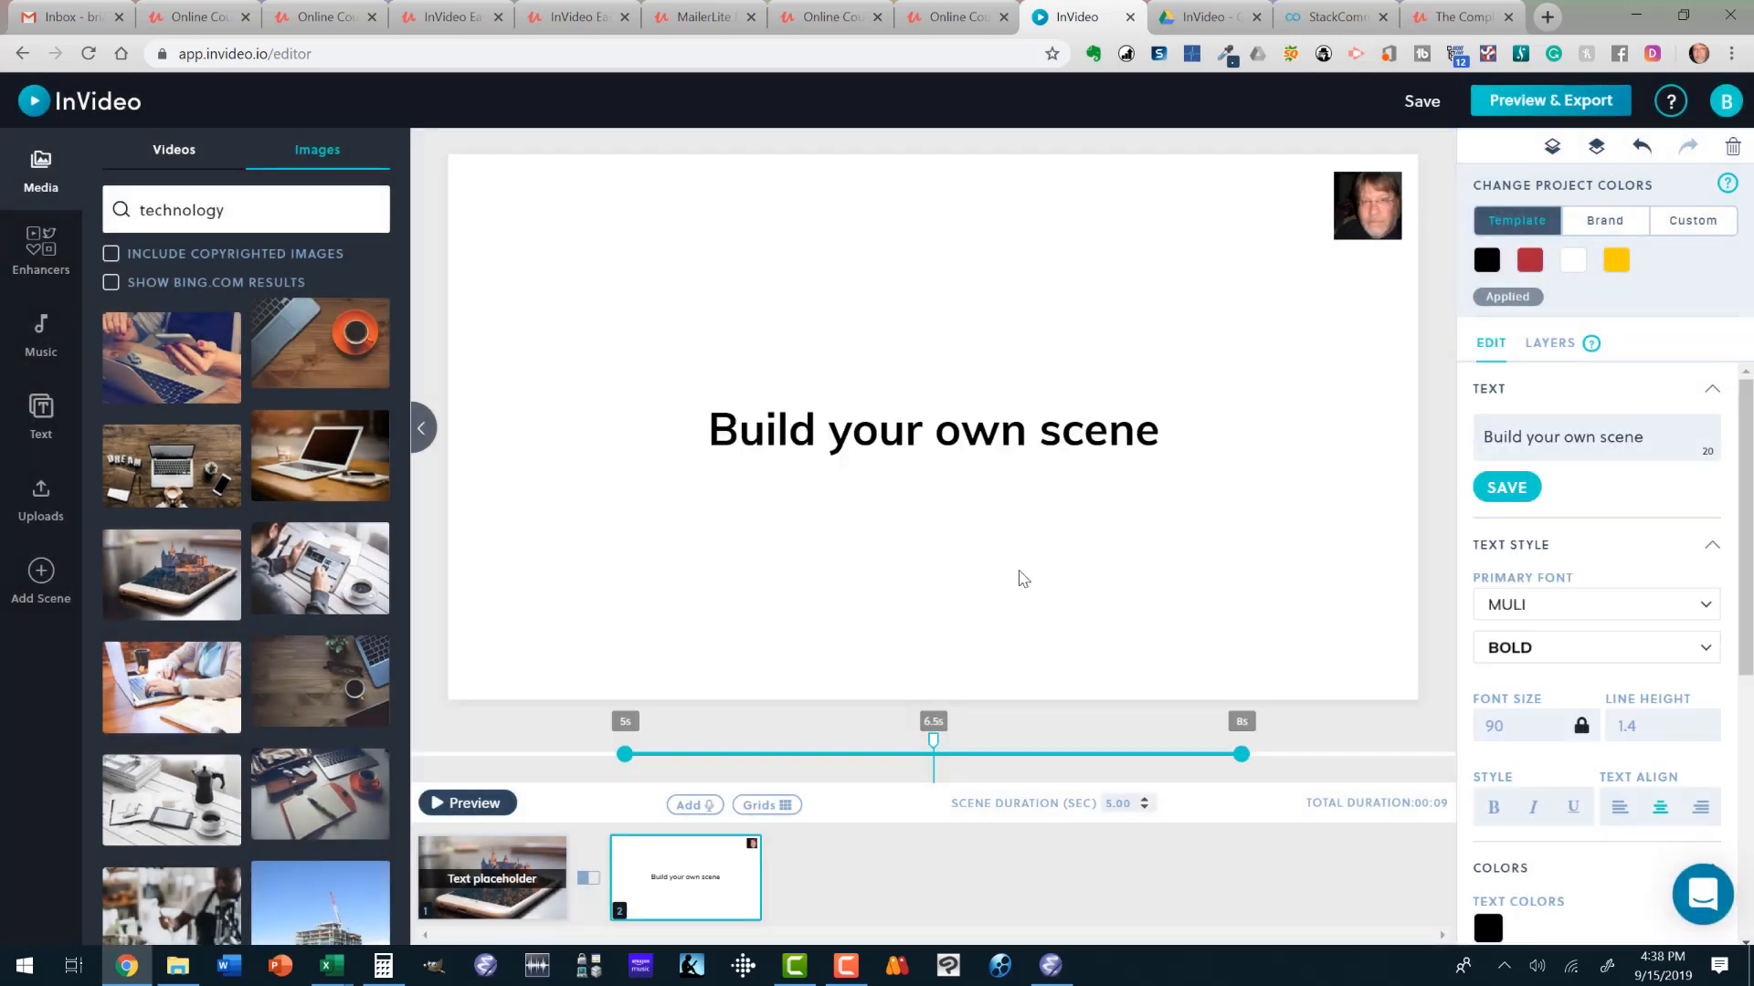
Move the "Build your own scene" text to the upper-left area of scene 2's canvas and left-align it.
click(854, 432)
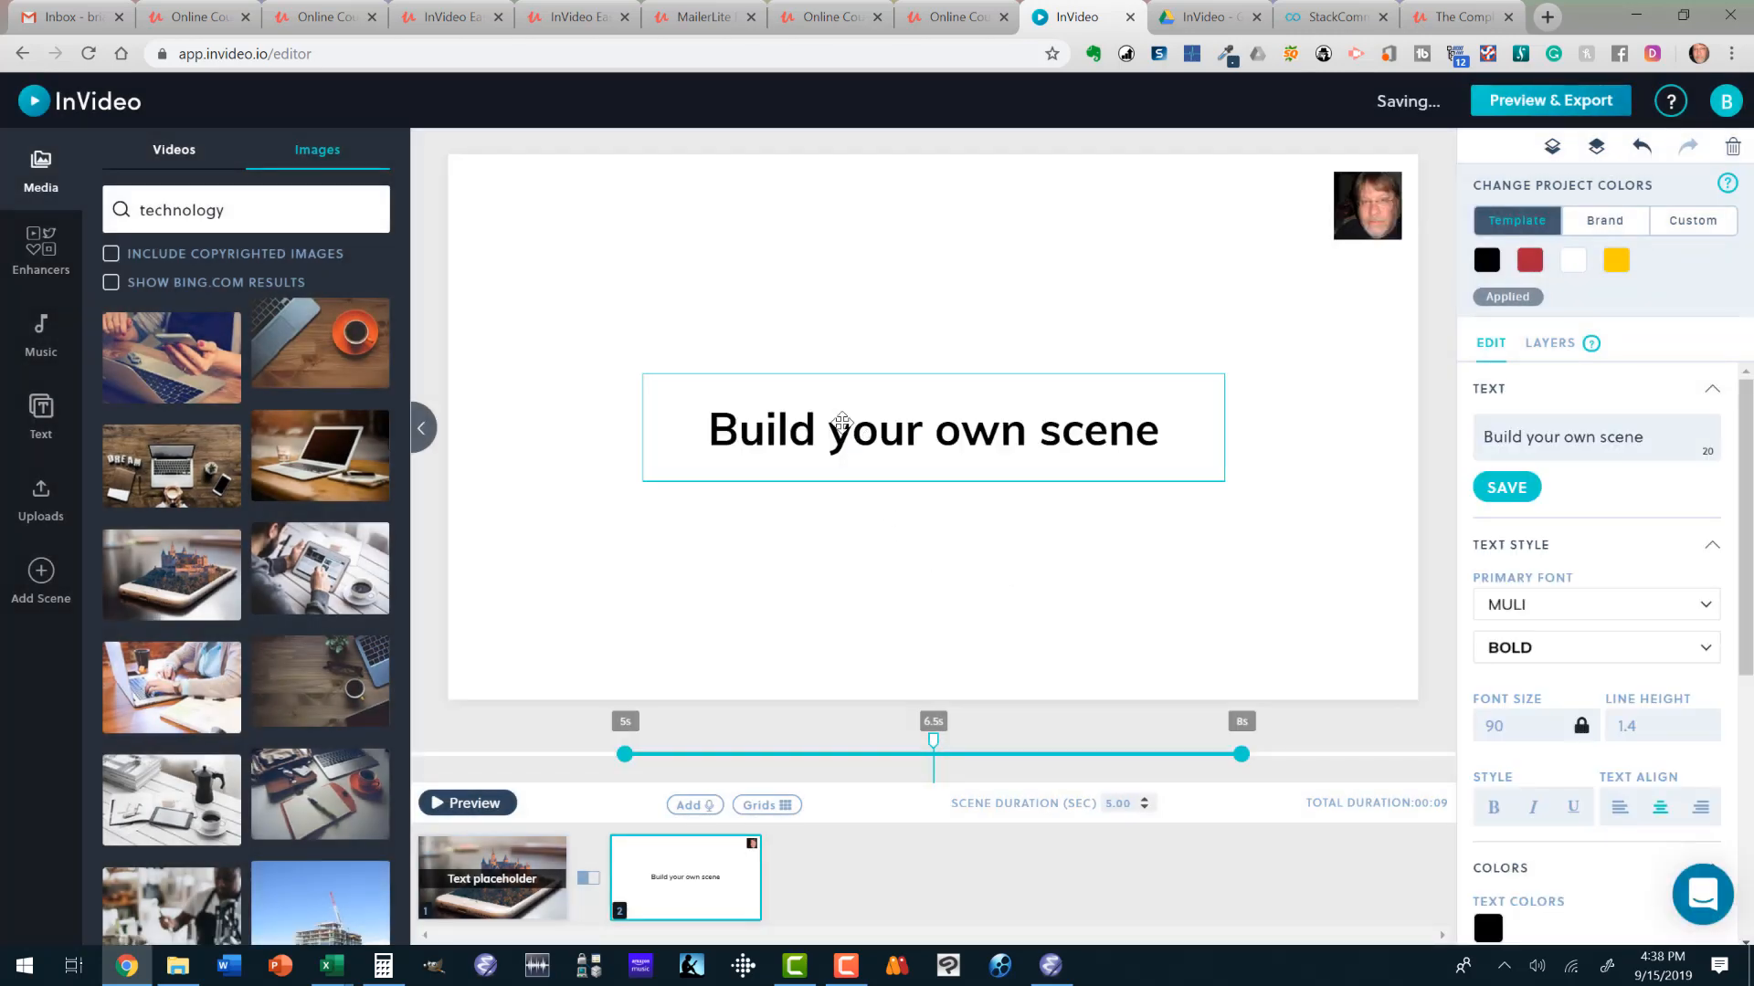
drag(854, 431, 696, 235)
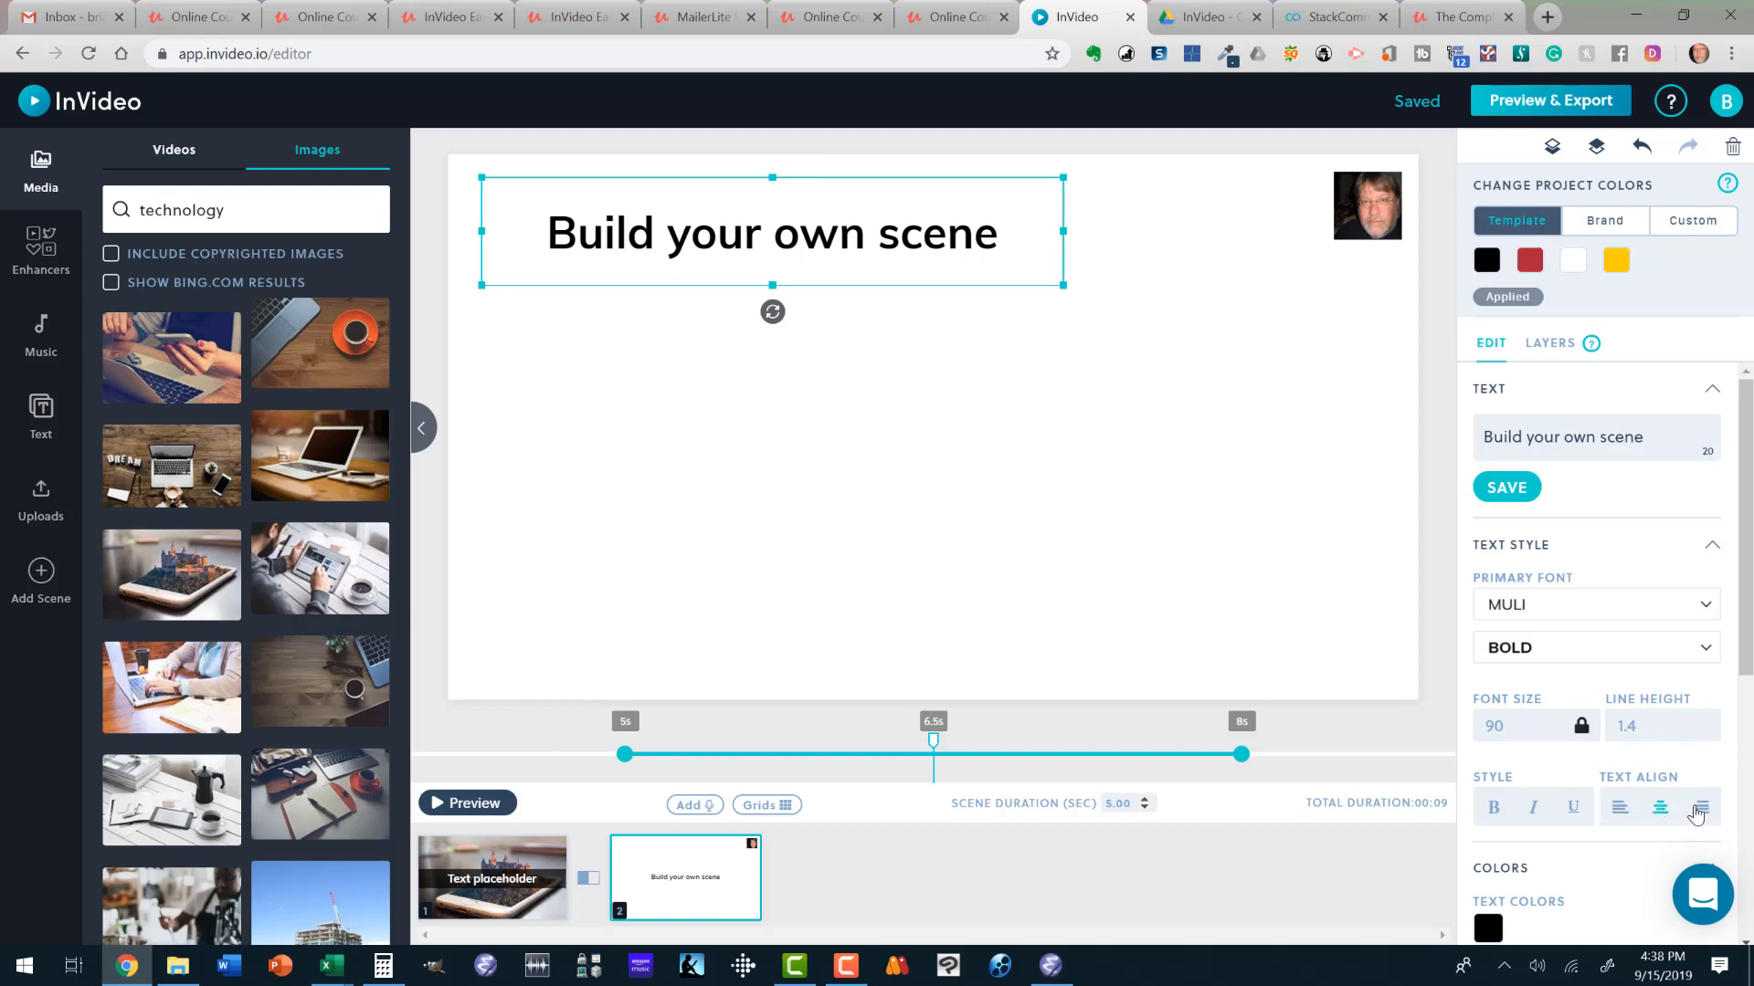
click(1620, 809)
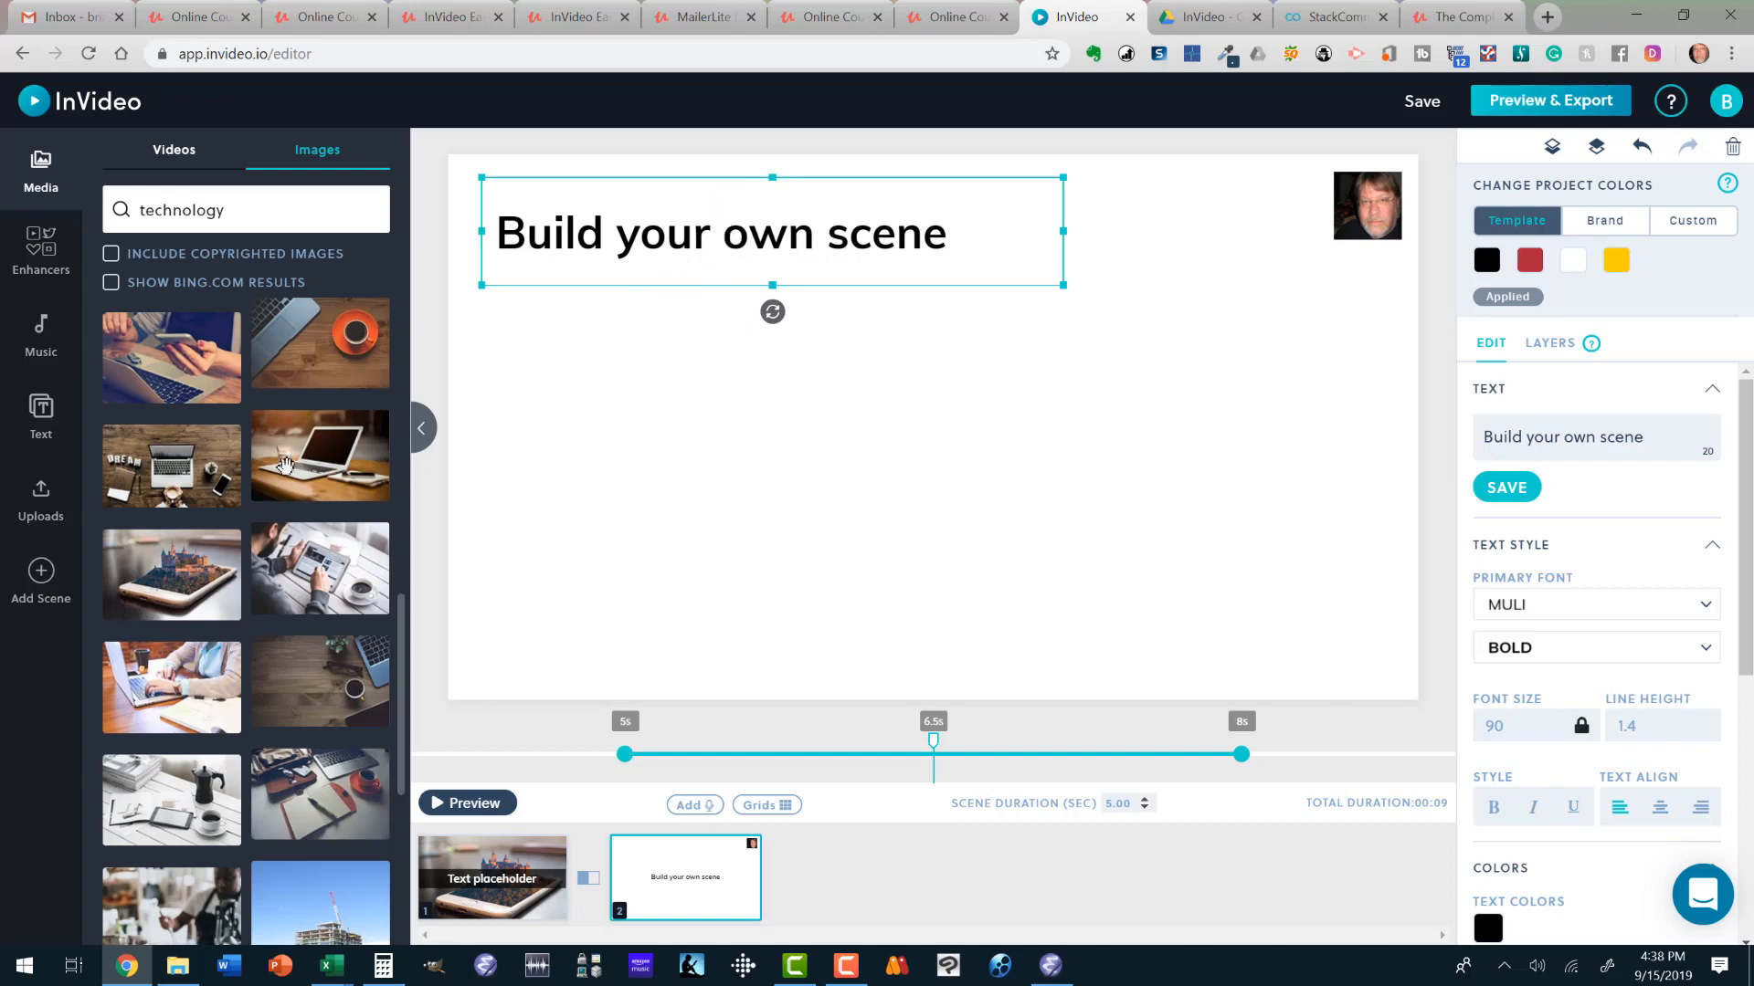
Add a standard text box to scene 2 and replace its placeholder wording with "Text Level 2".
click(37, 418)
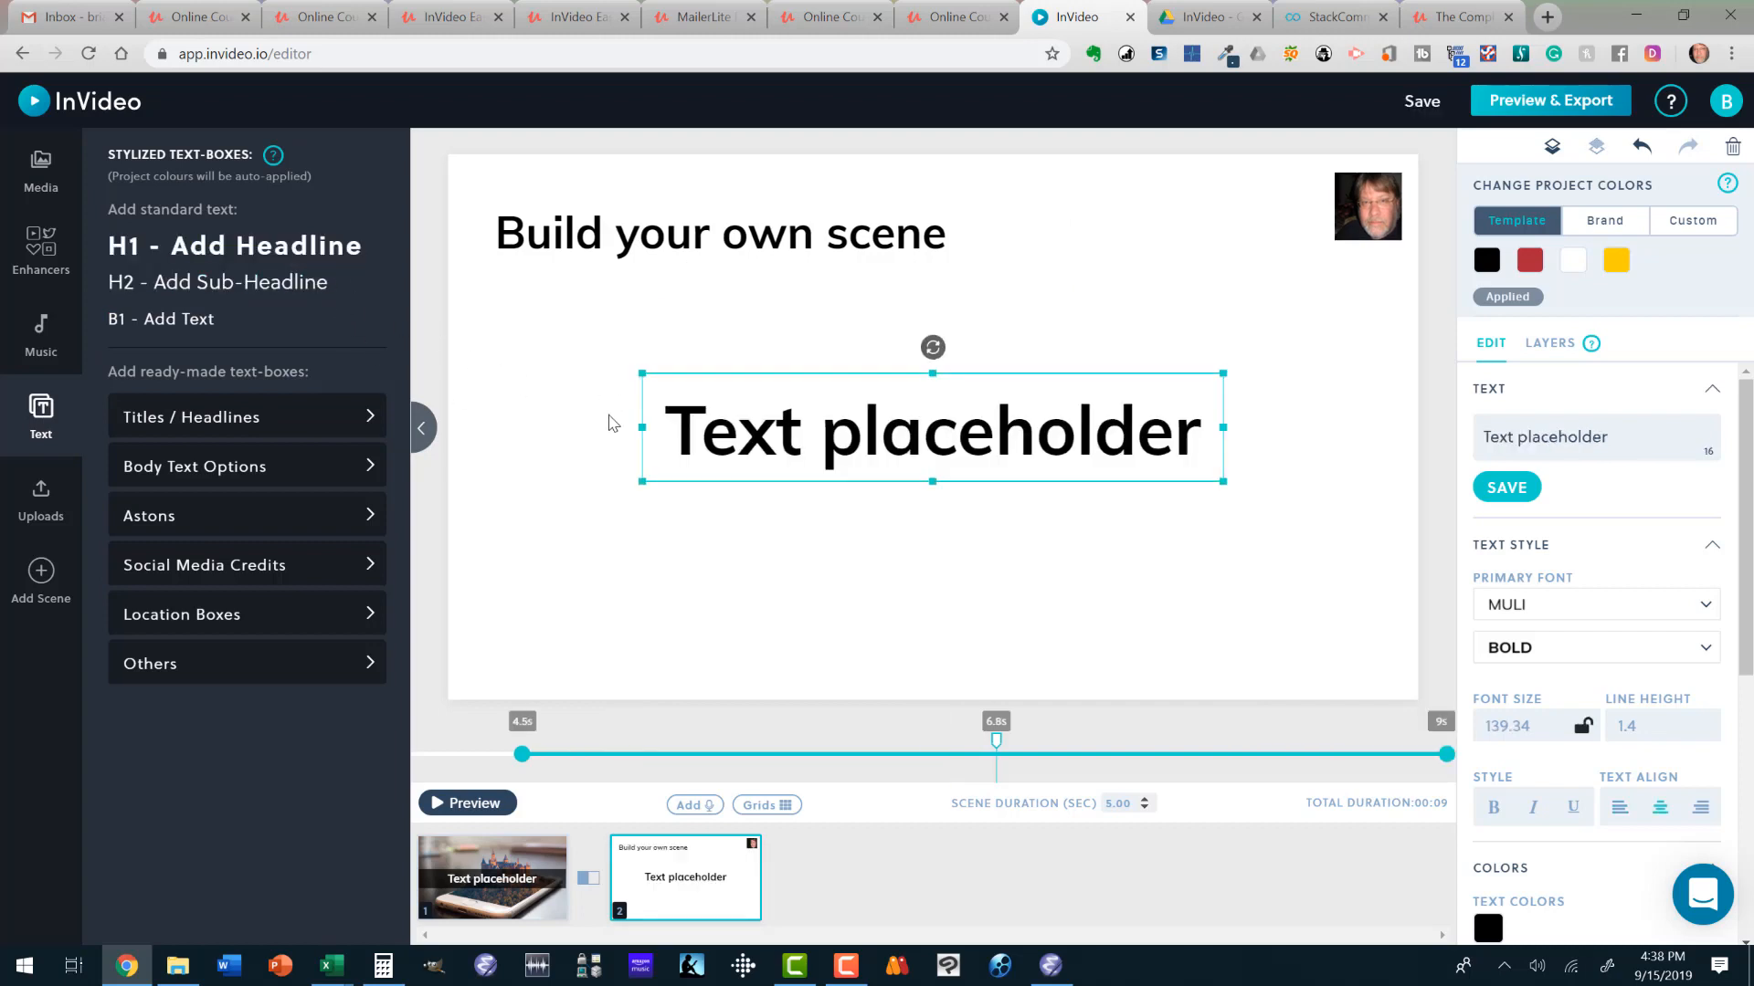
click(689, 428)
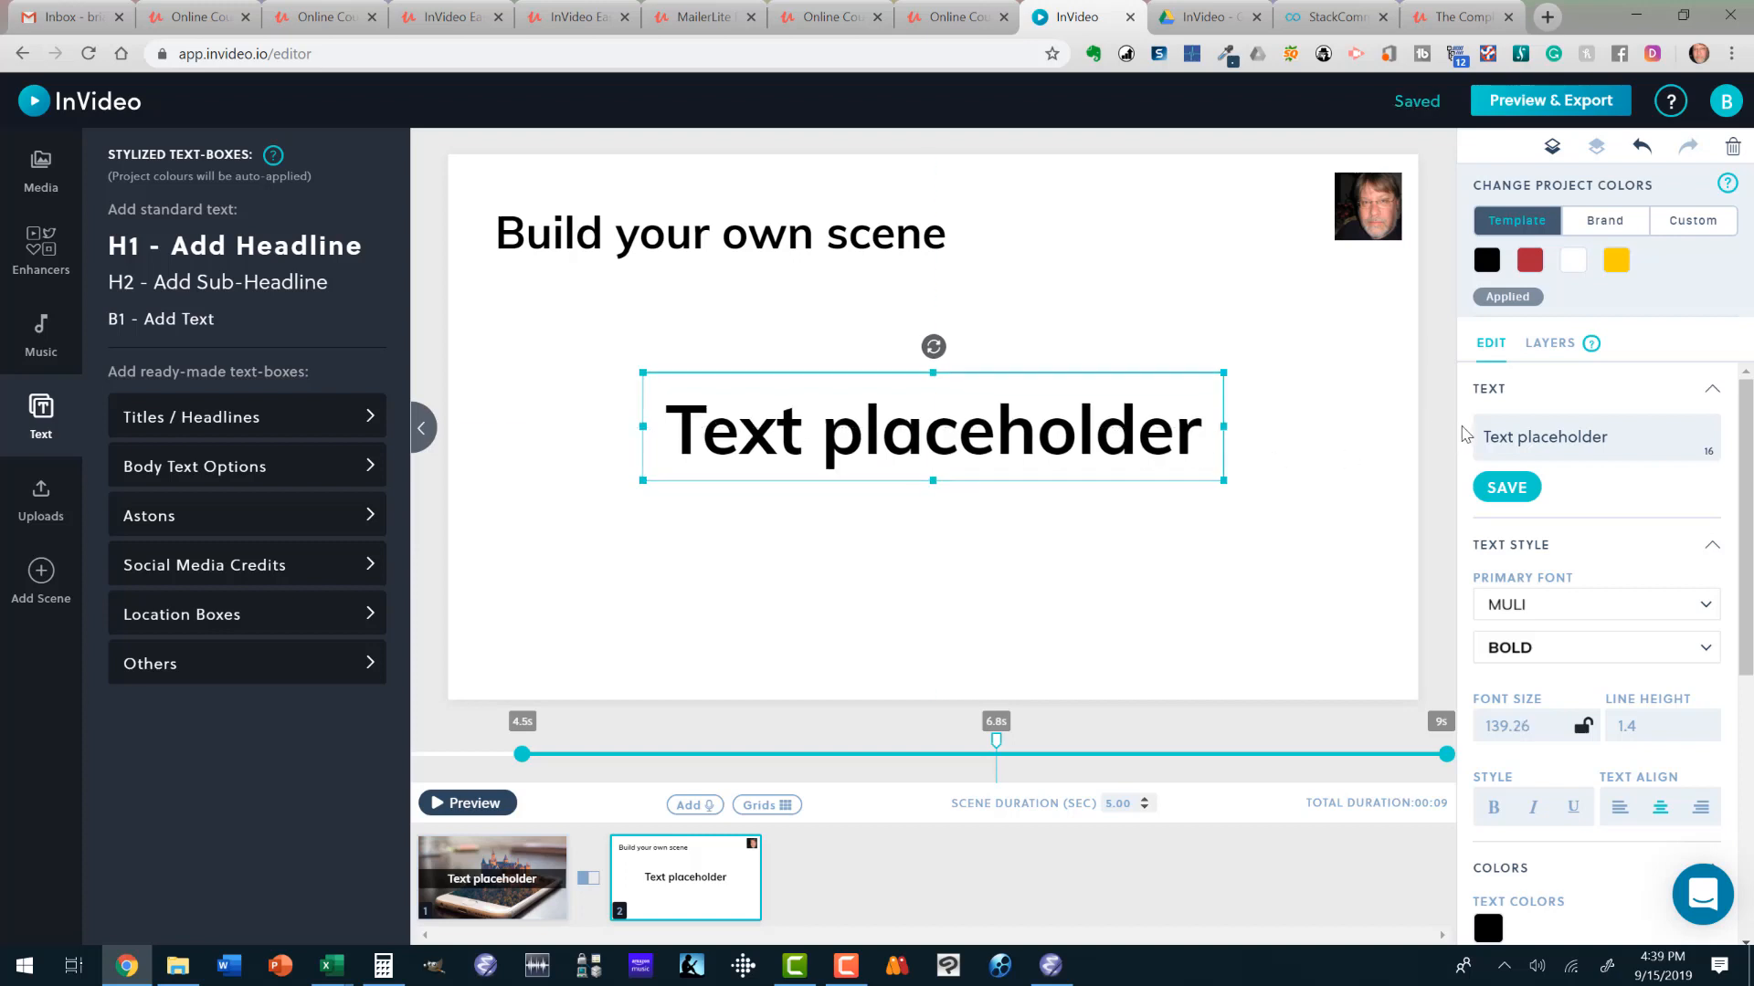
drag(1485, 436, 1603, 436)
key(ctrl+c)
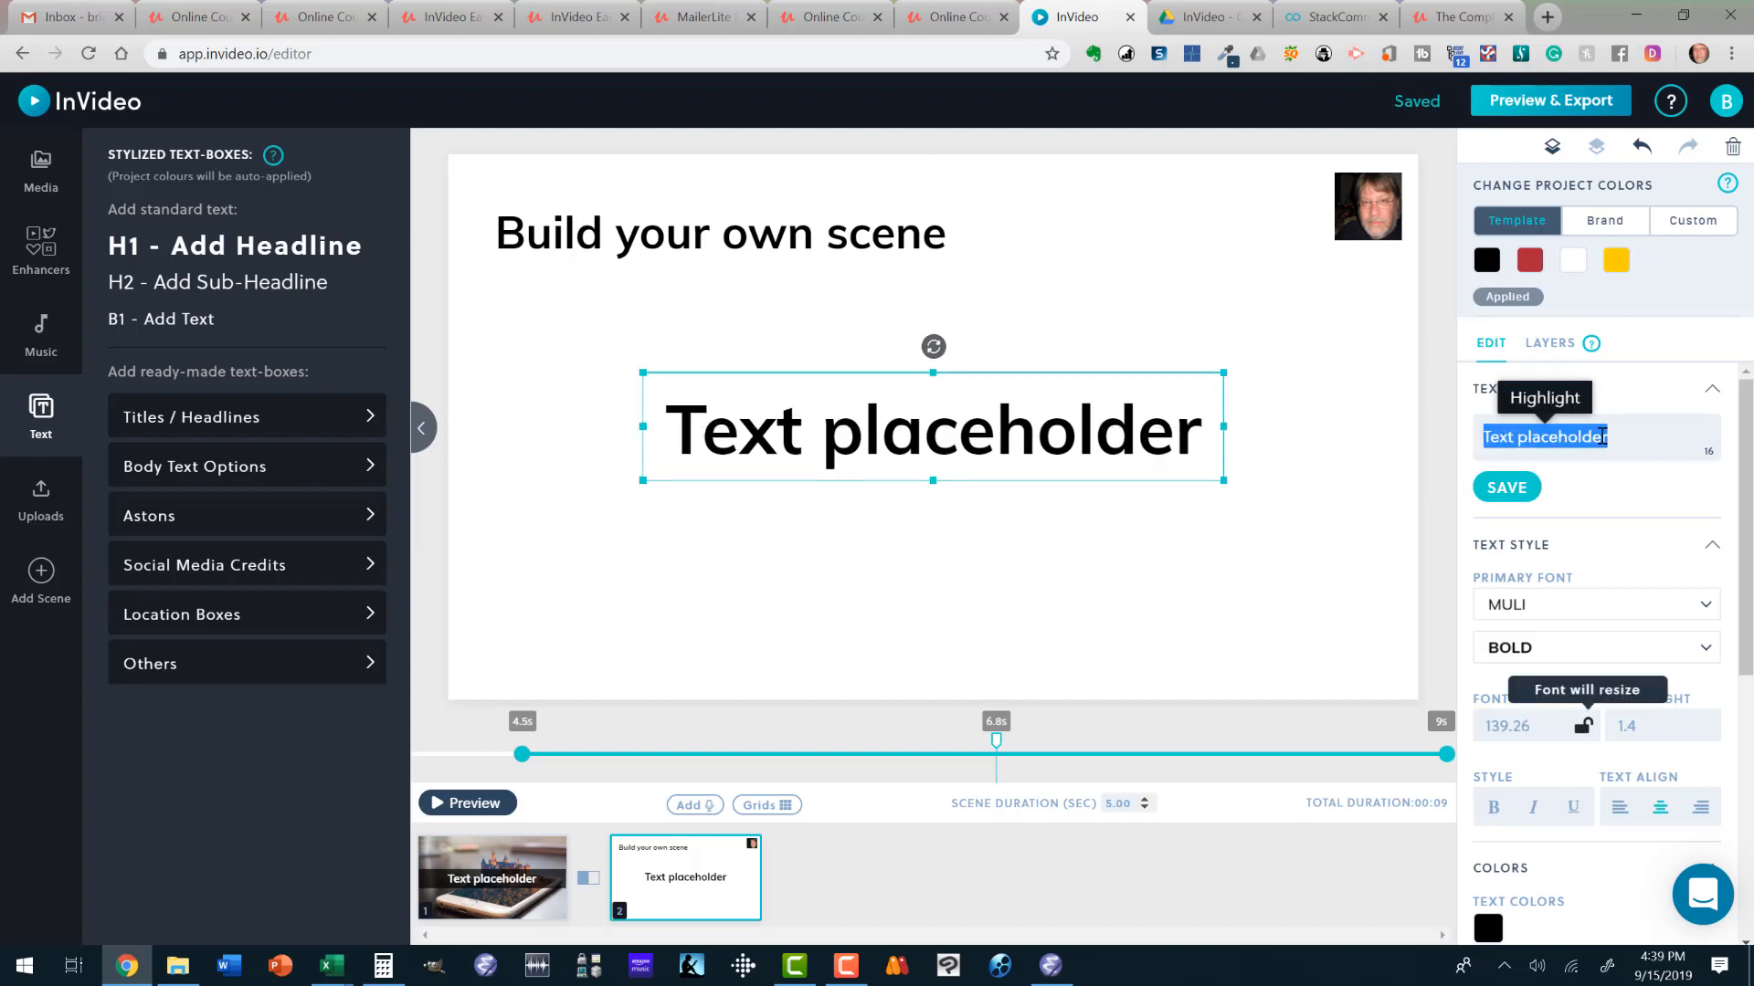
text(Text)
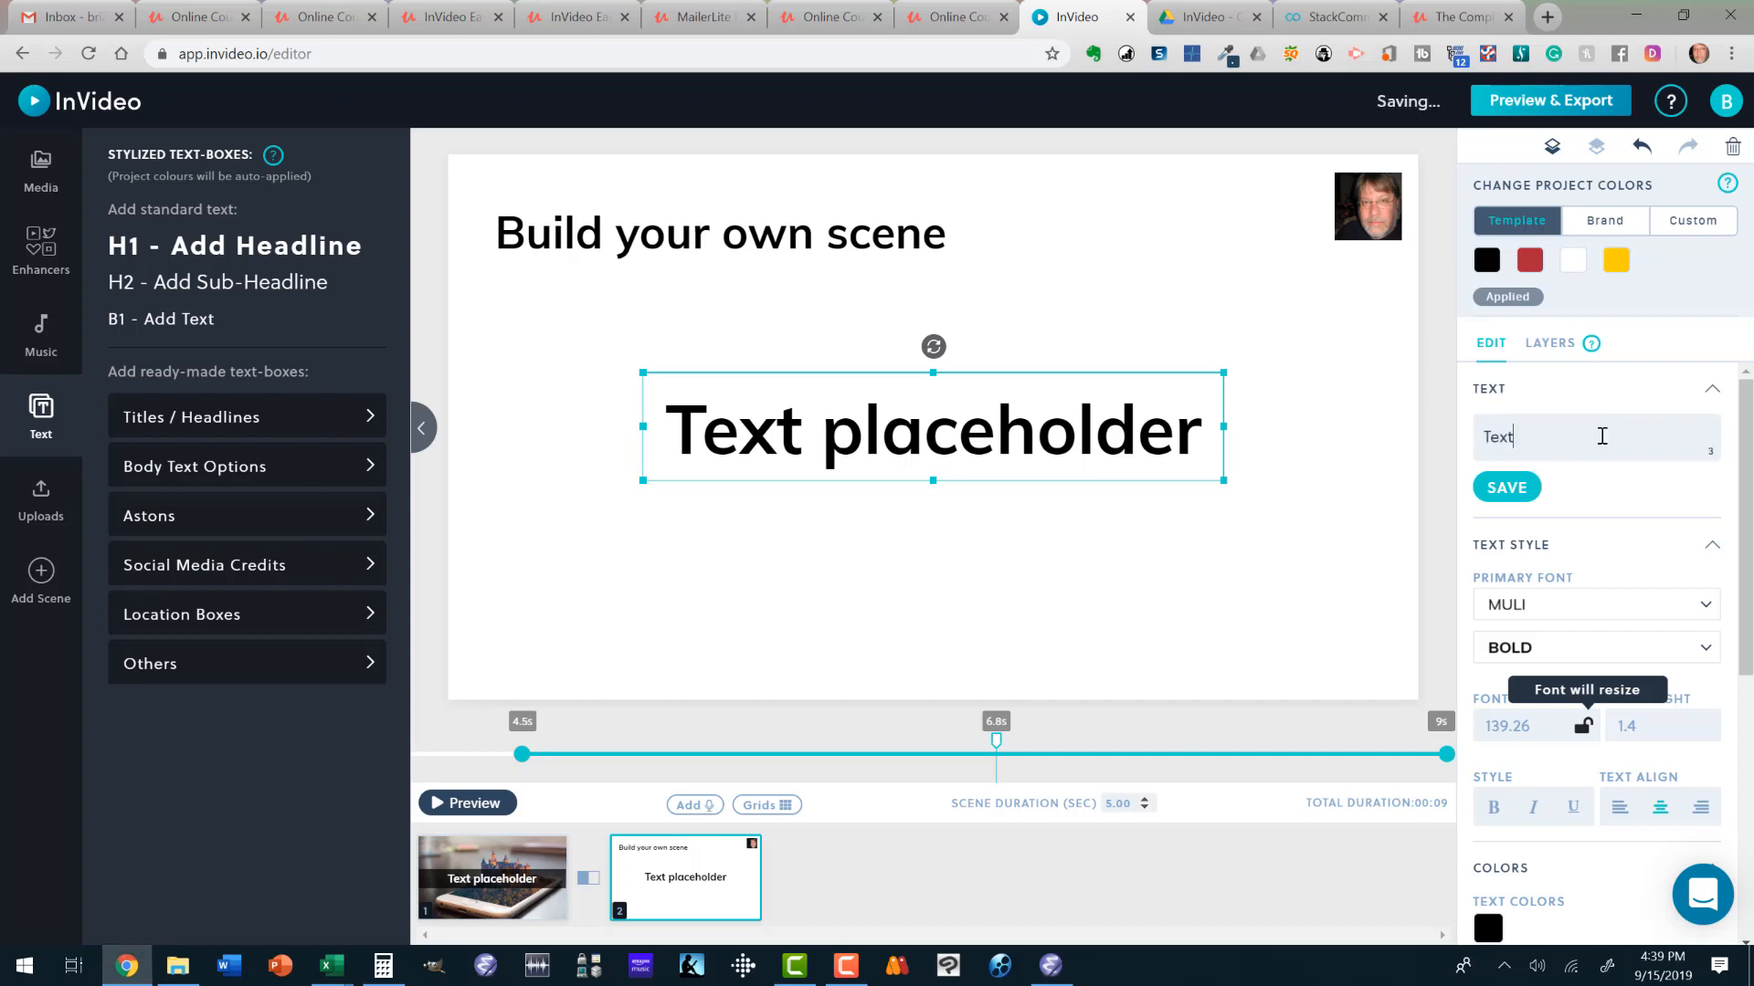
text( Level 2)
key(Return)
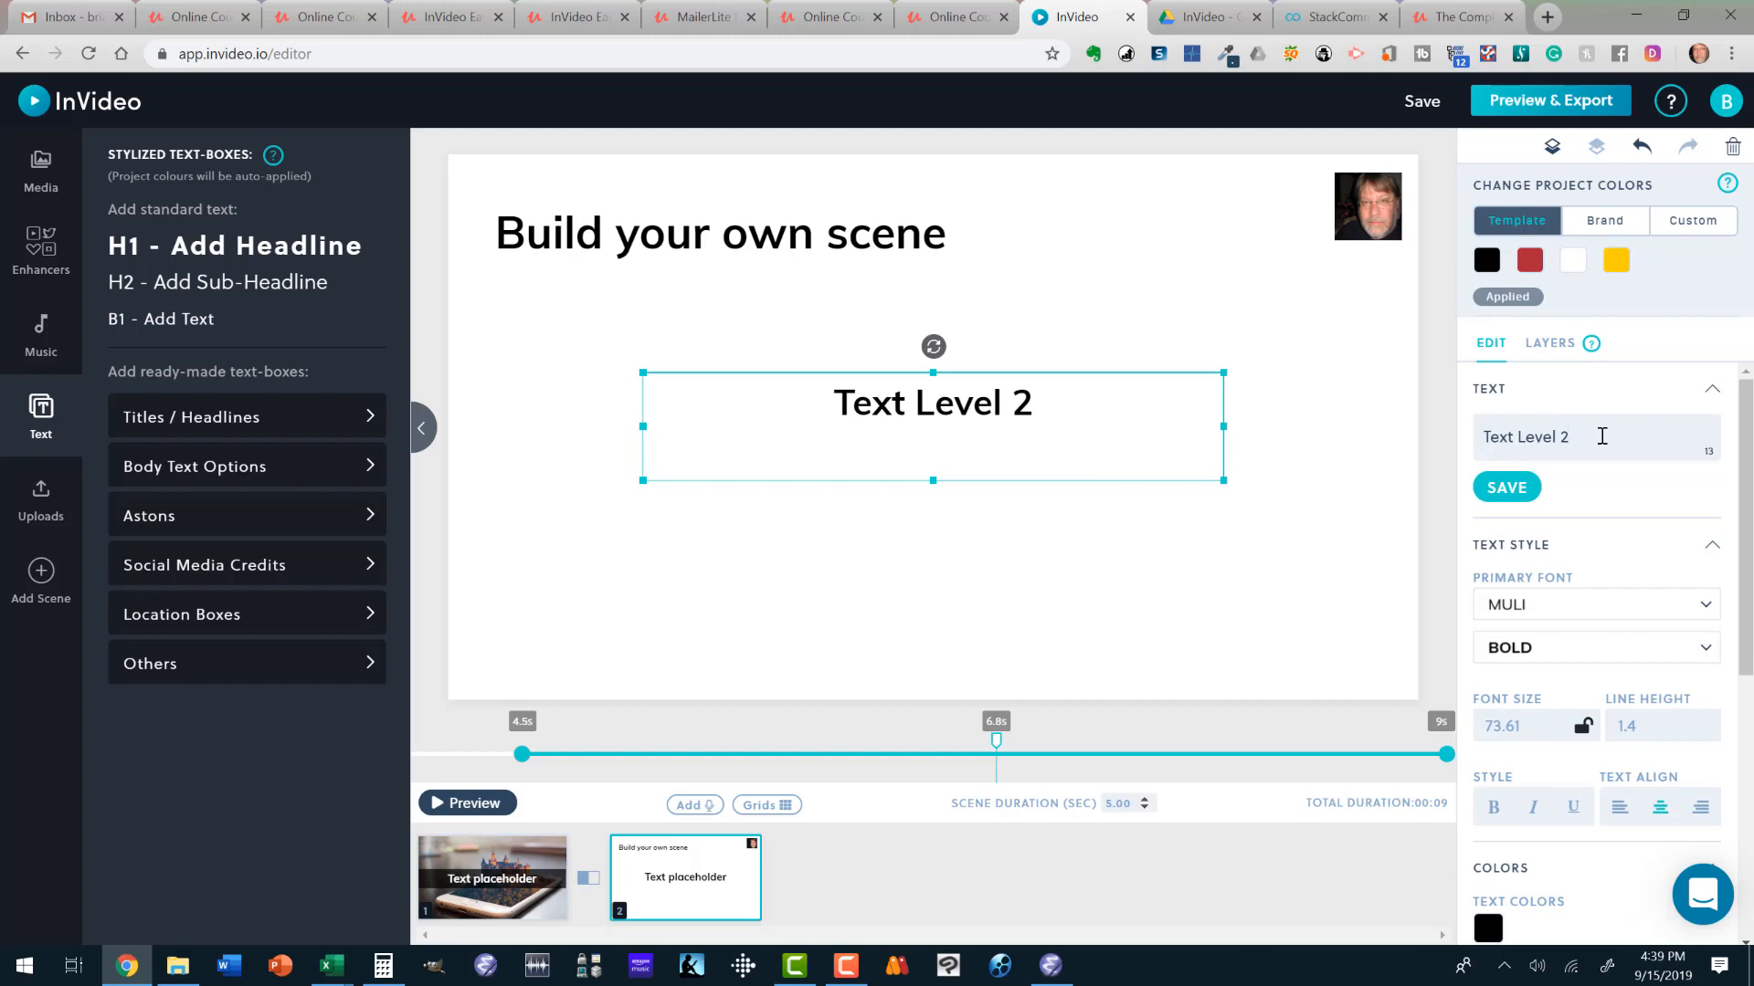
Change the wording of the "Build your own scene" text to "Text Level 1".
click(658, 234)
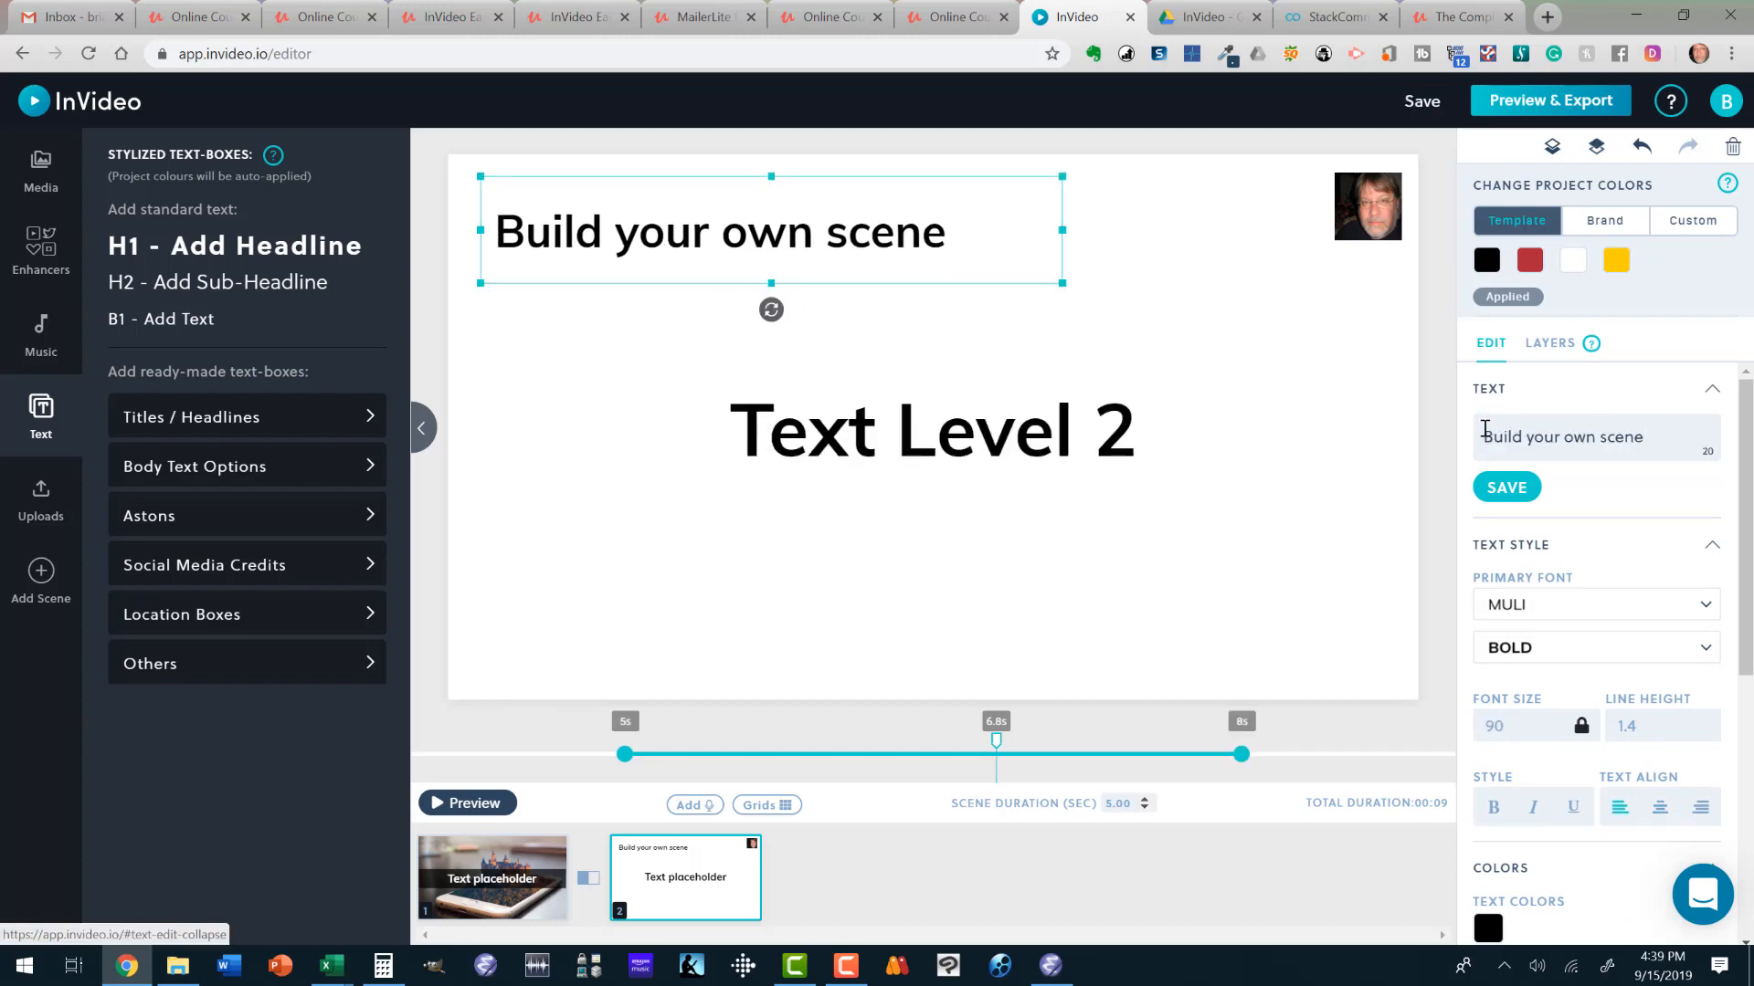
drag(1483, 437, 1710, 432)
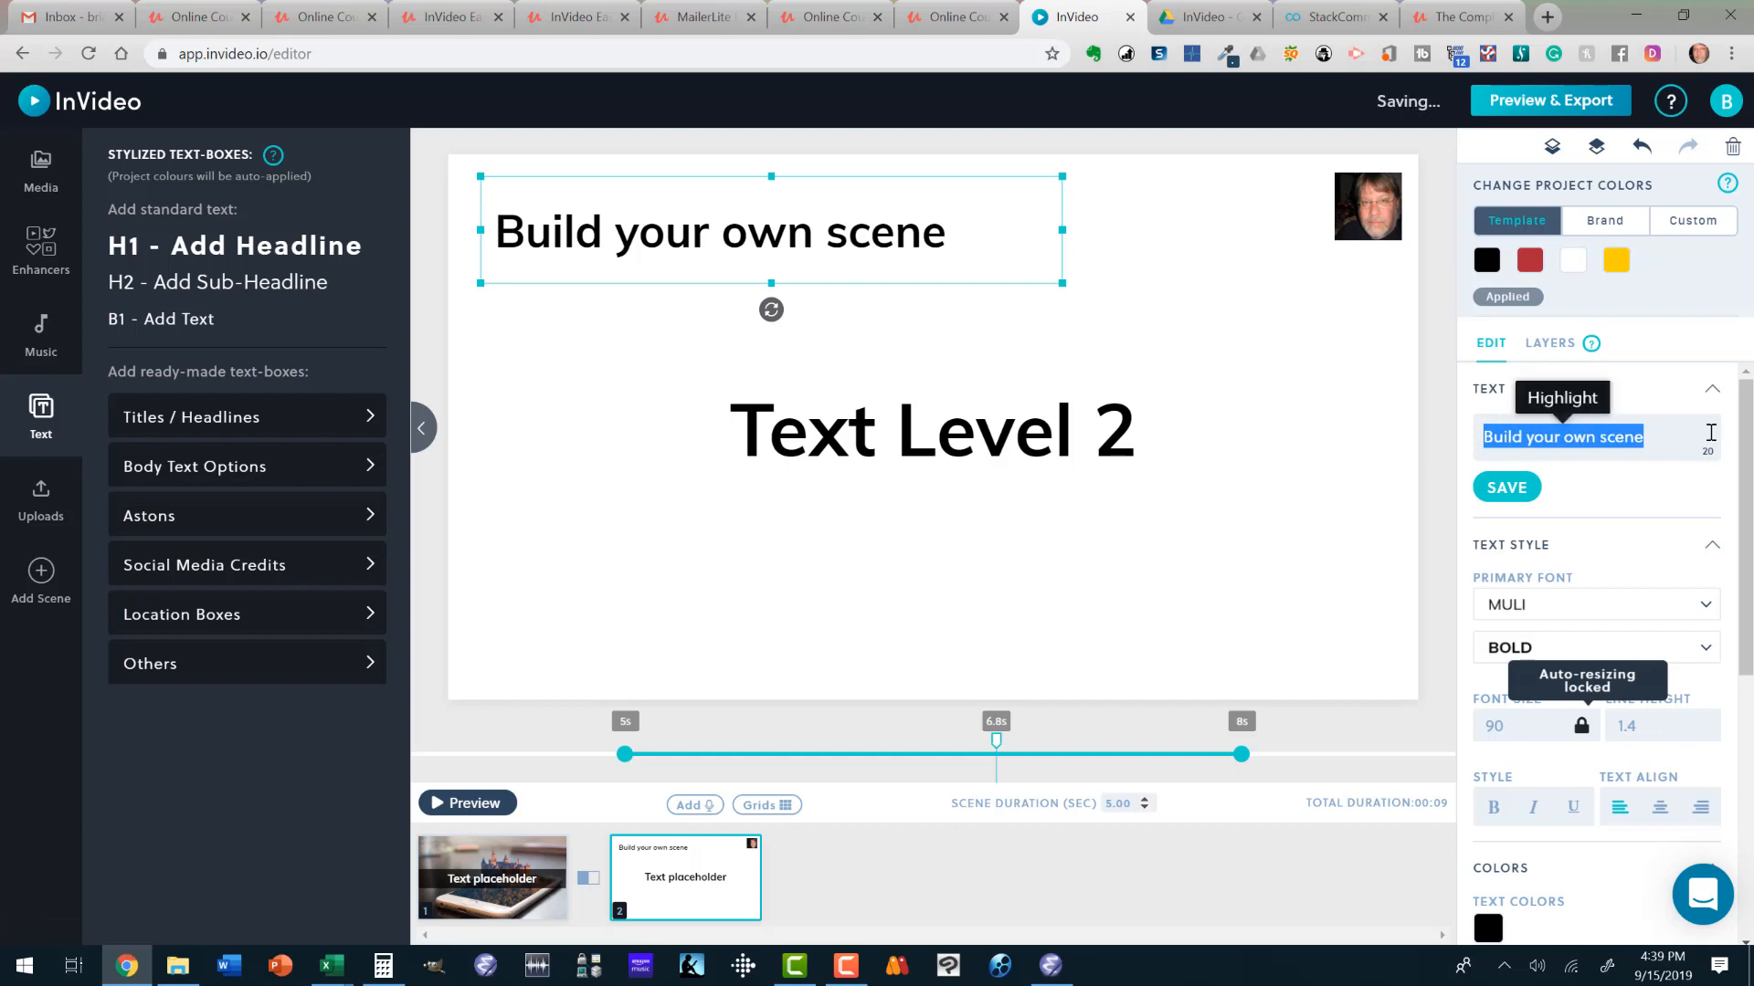
text(Text Le)
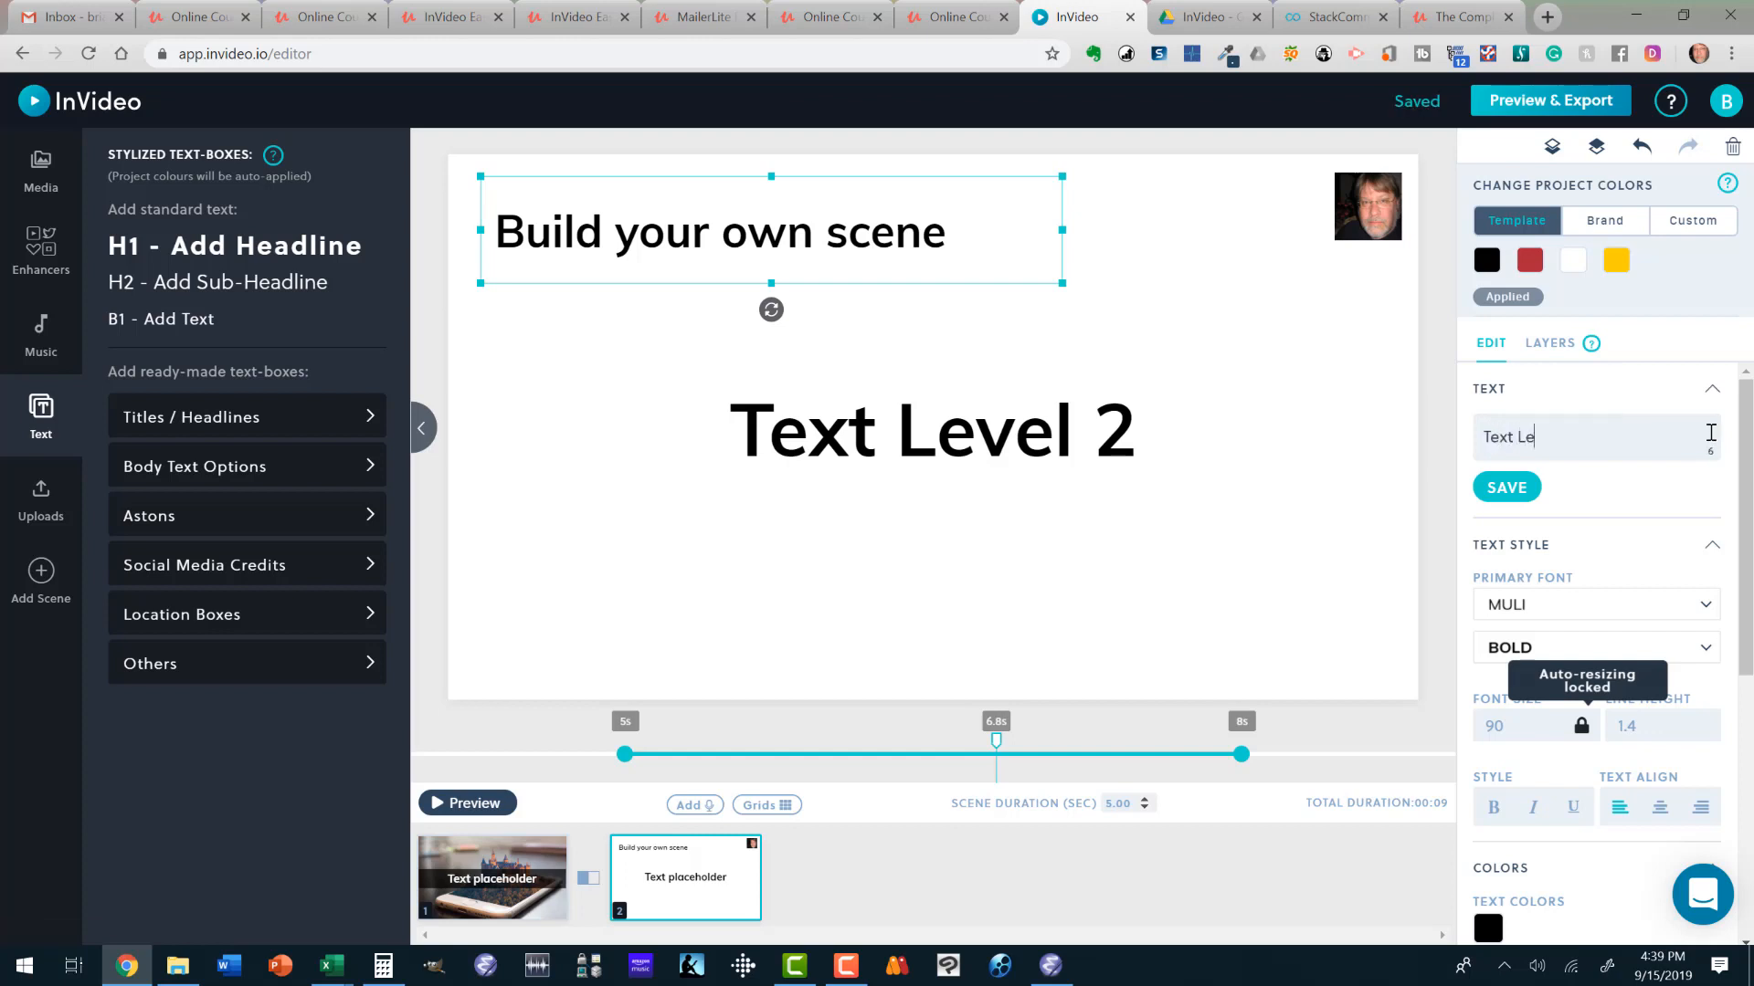
text(vel 1)
key(Return)
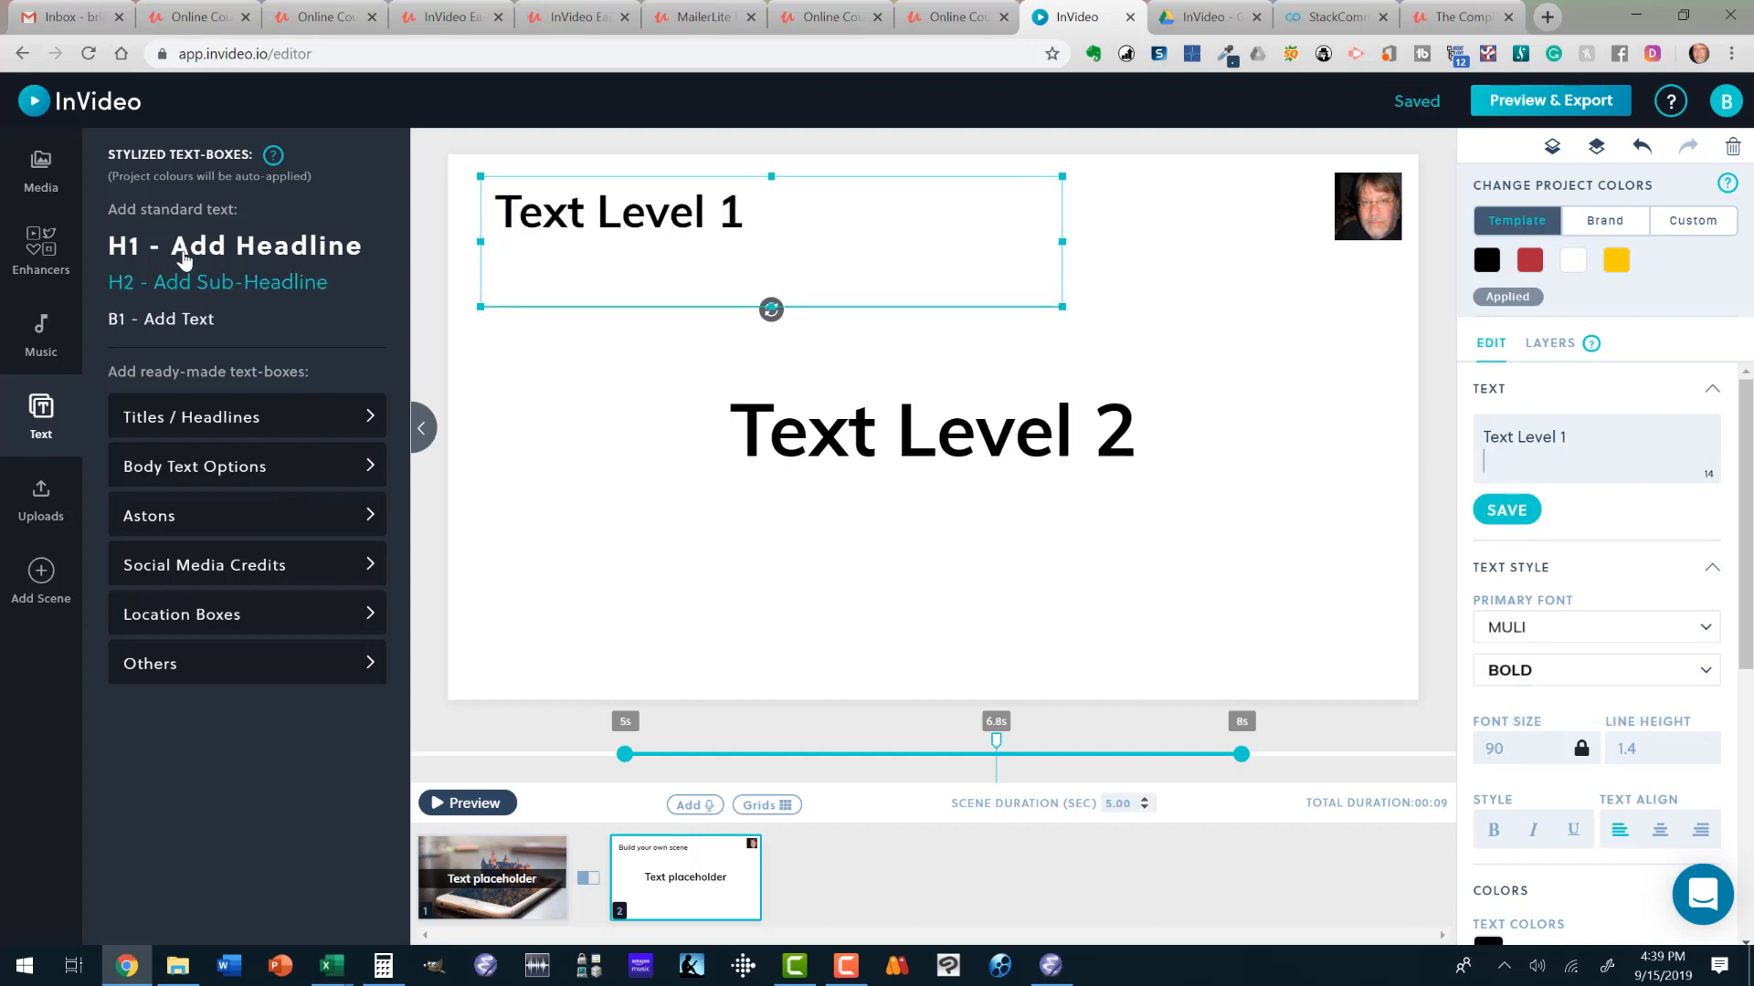
Add another text placeholder to scene 2 and place it directly below "Text Level 2".
key(ctrl+v)
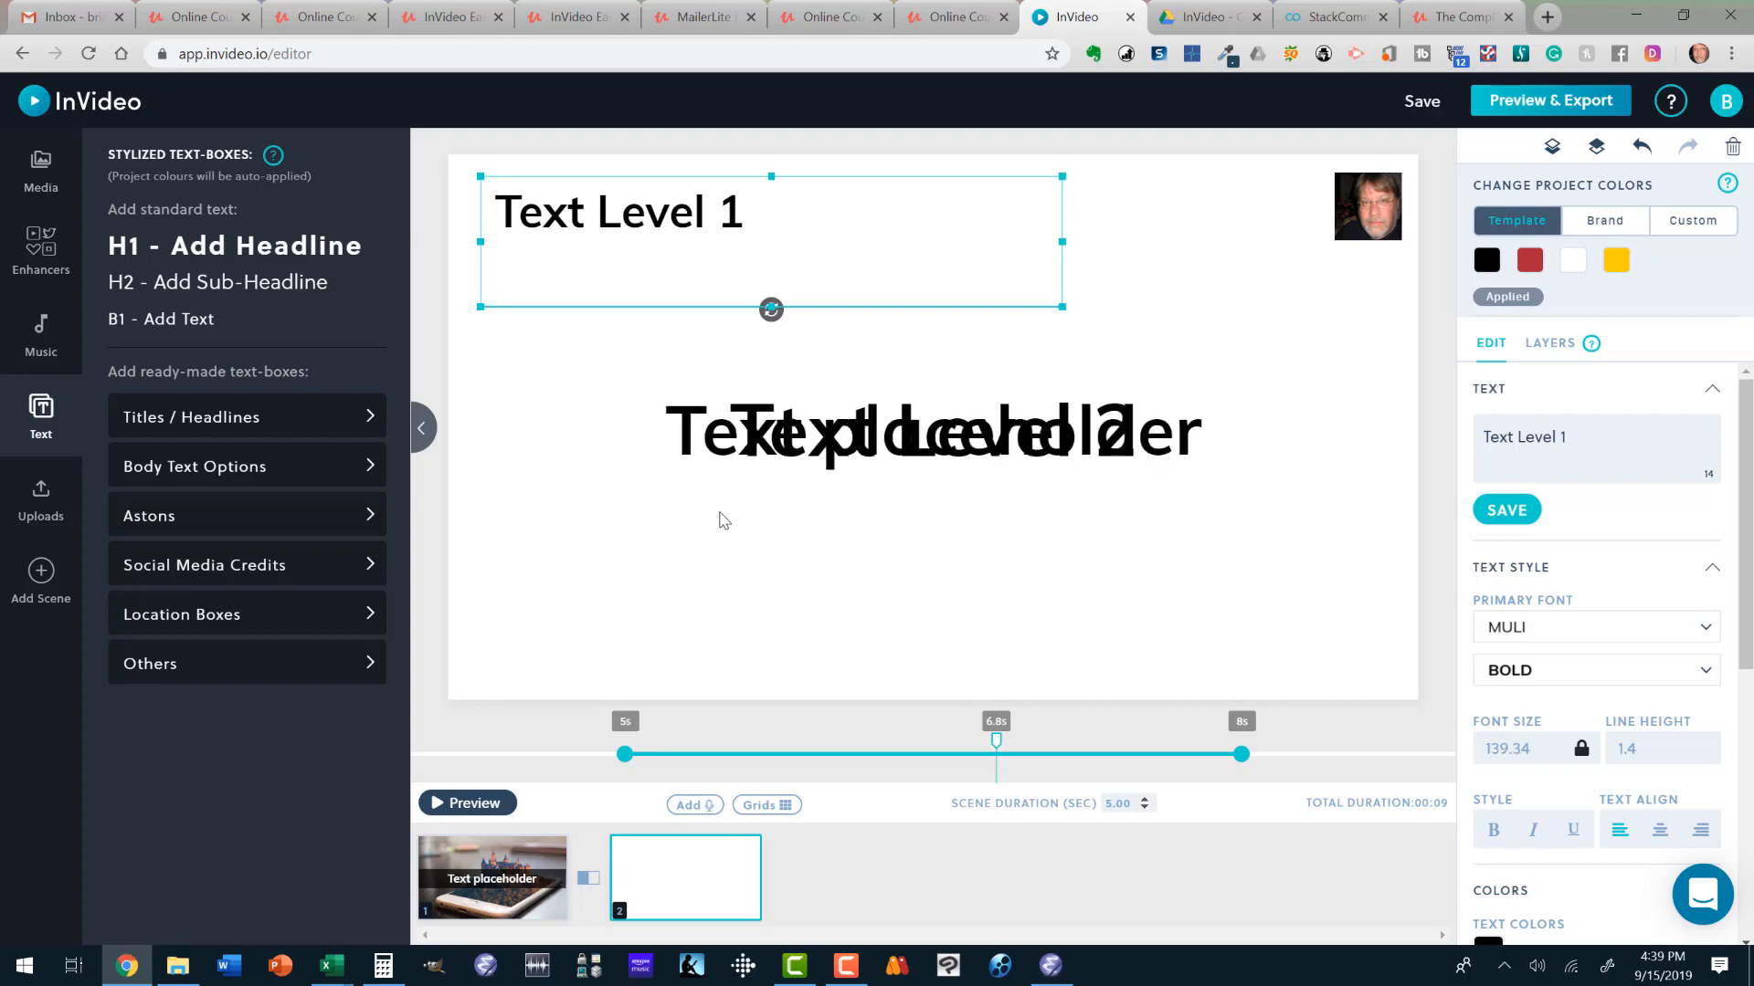
drag(763, 475, 720, 568)
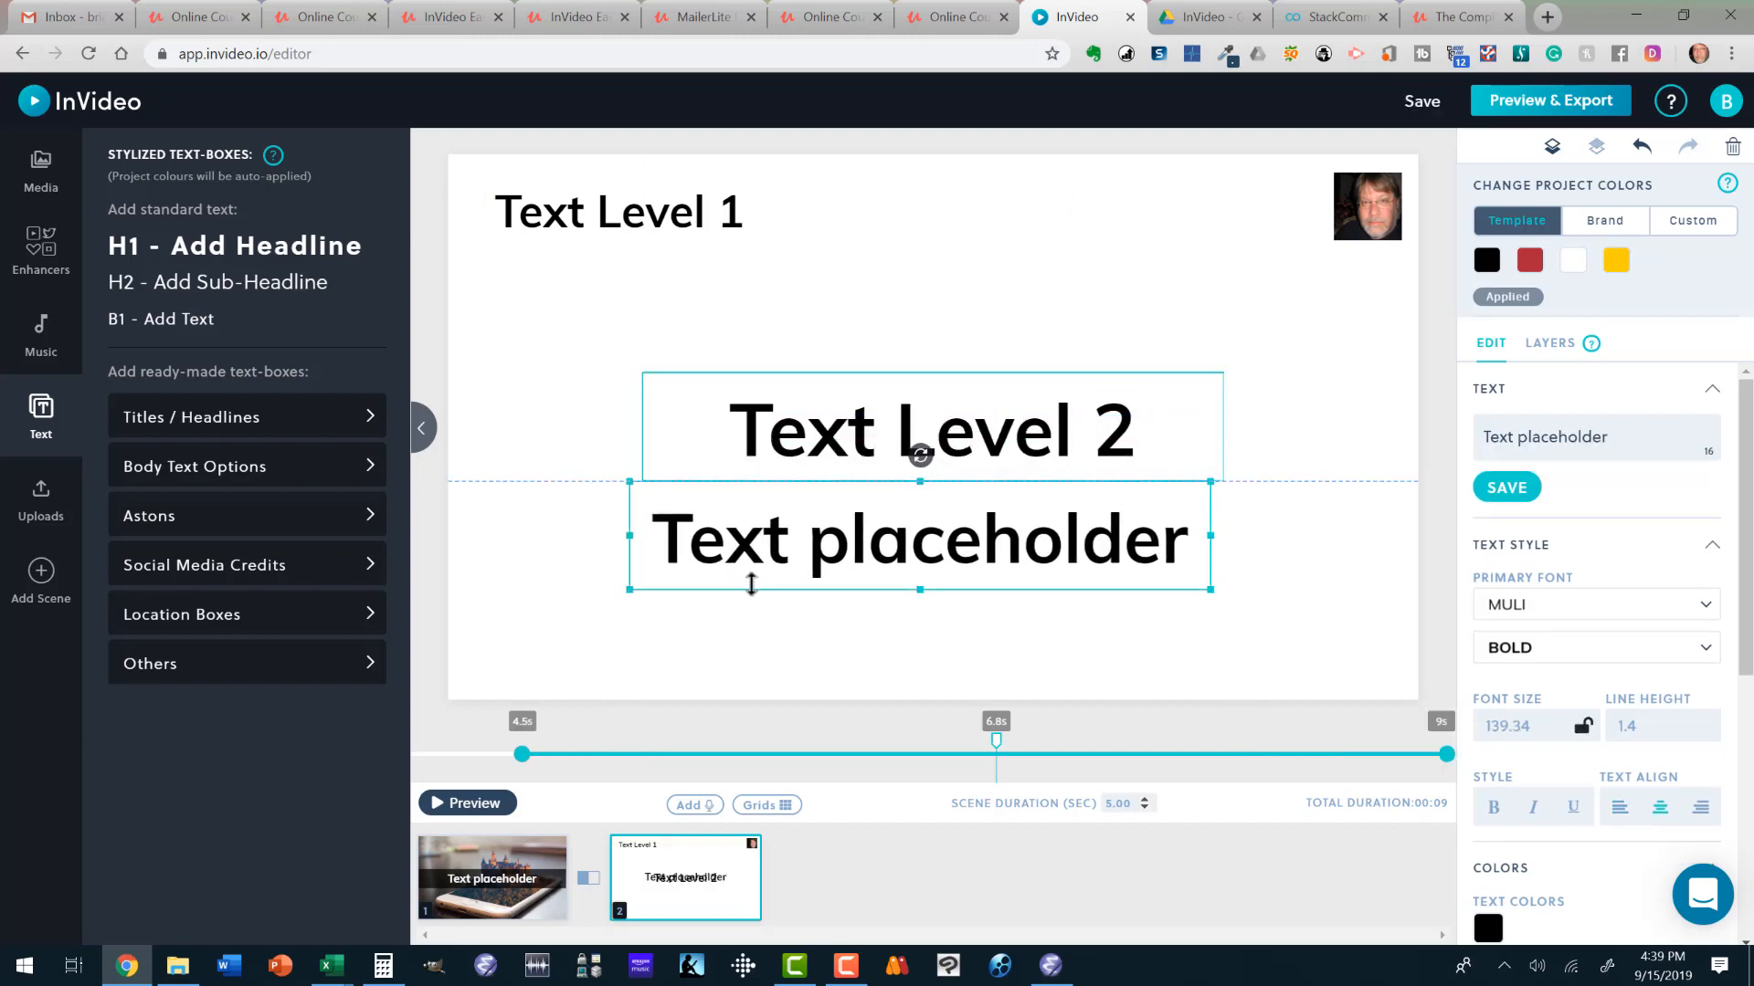
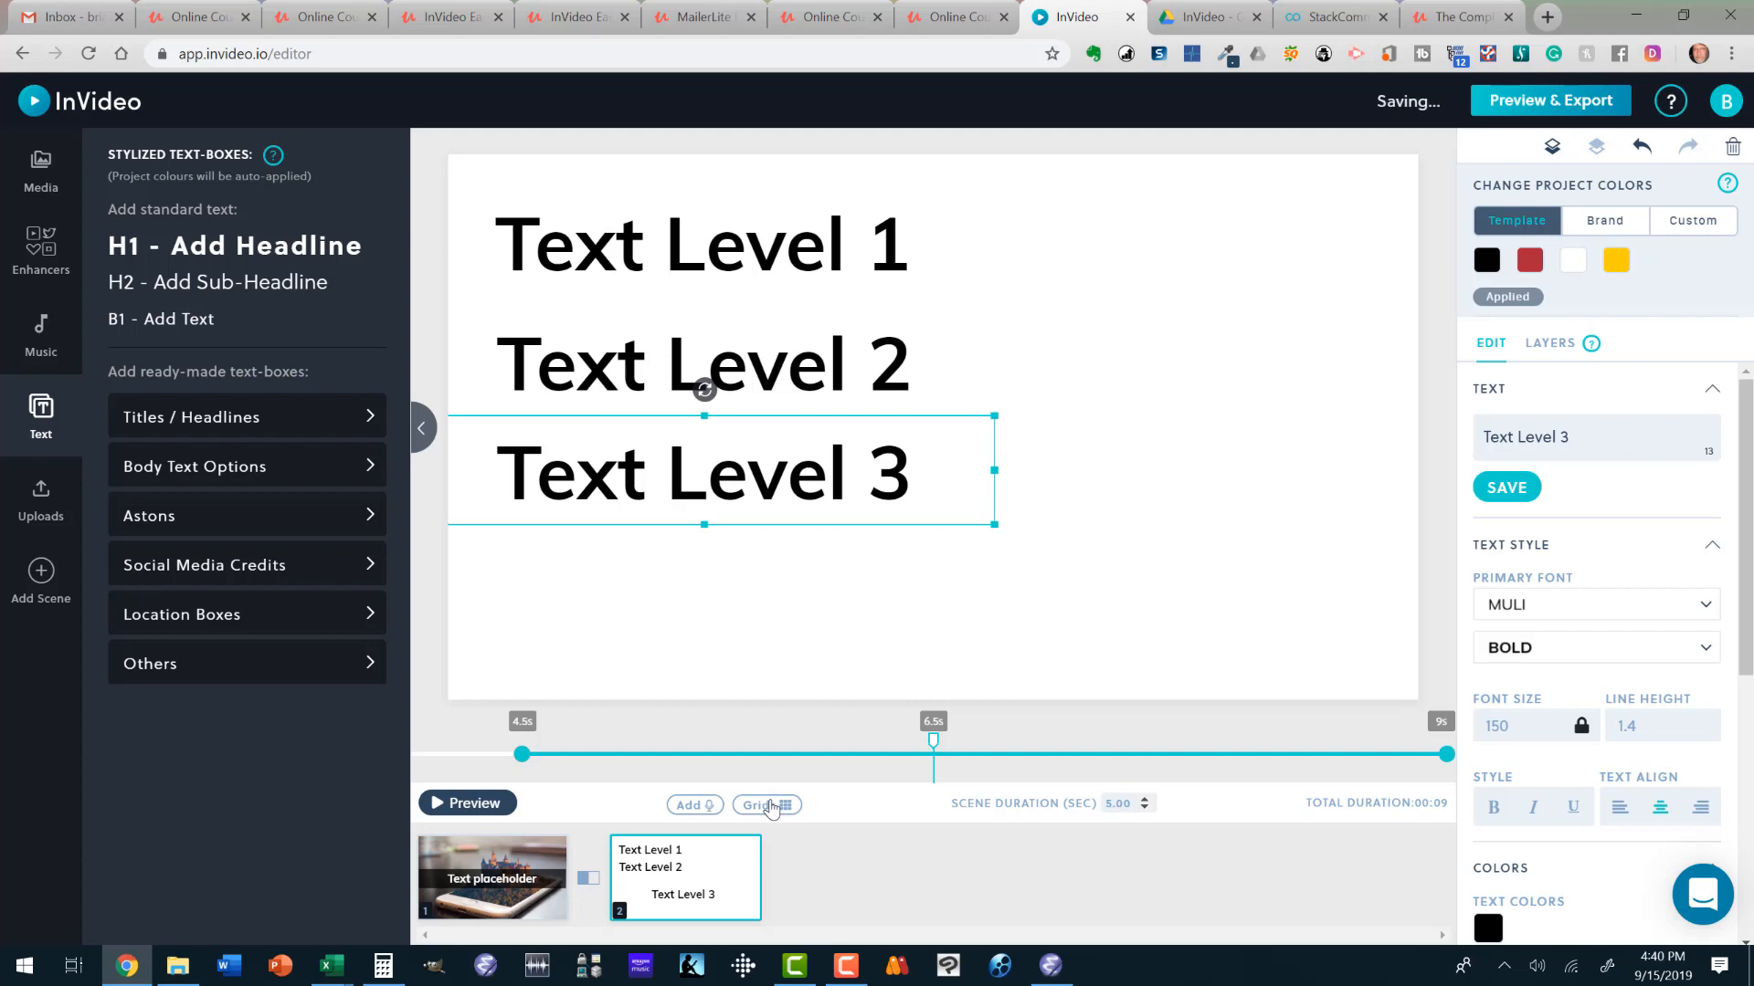
Turn on the canvas grid and nudge "Text Level 1" slightly to check its alignment with the other two texts.
click(771, 807)
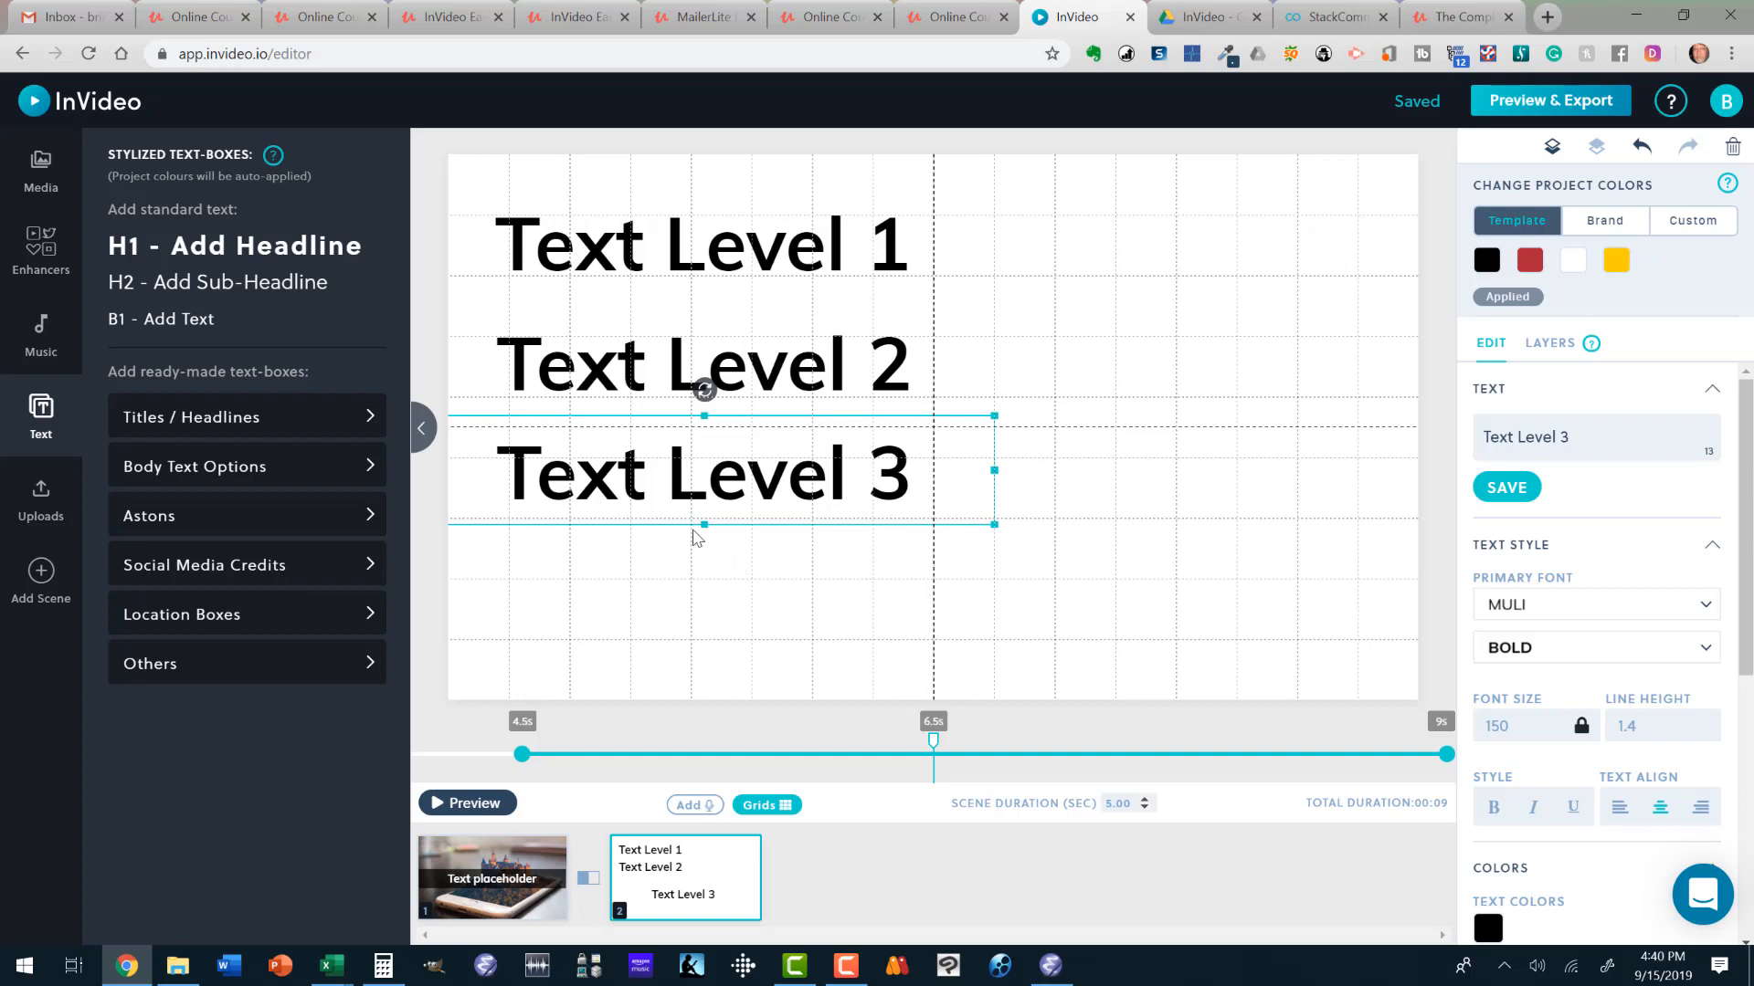
click(646, 370)
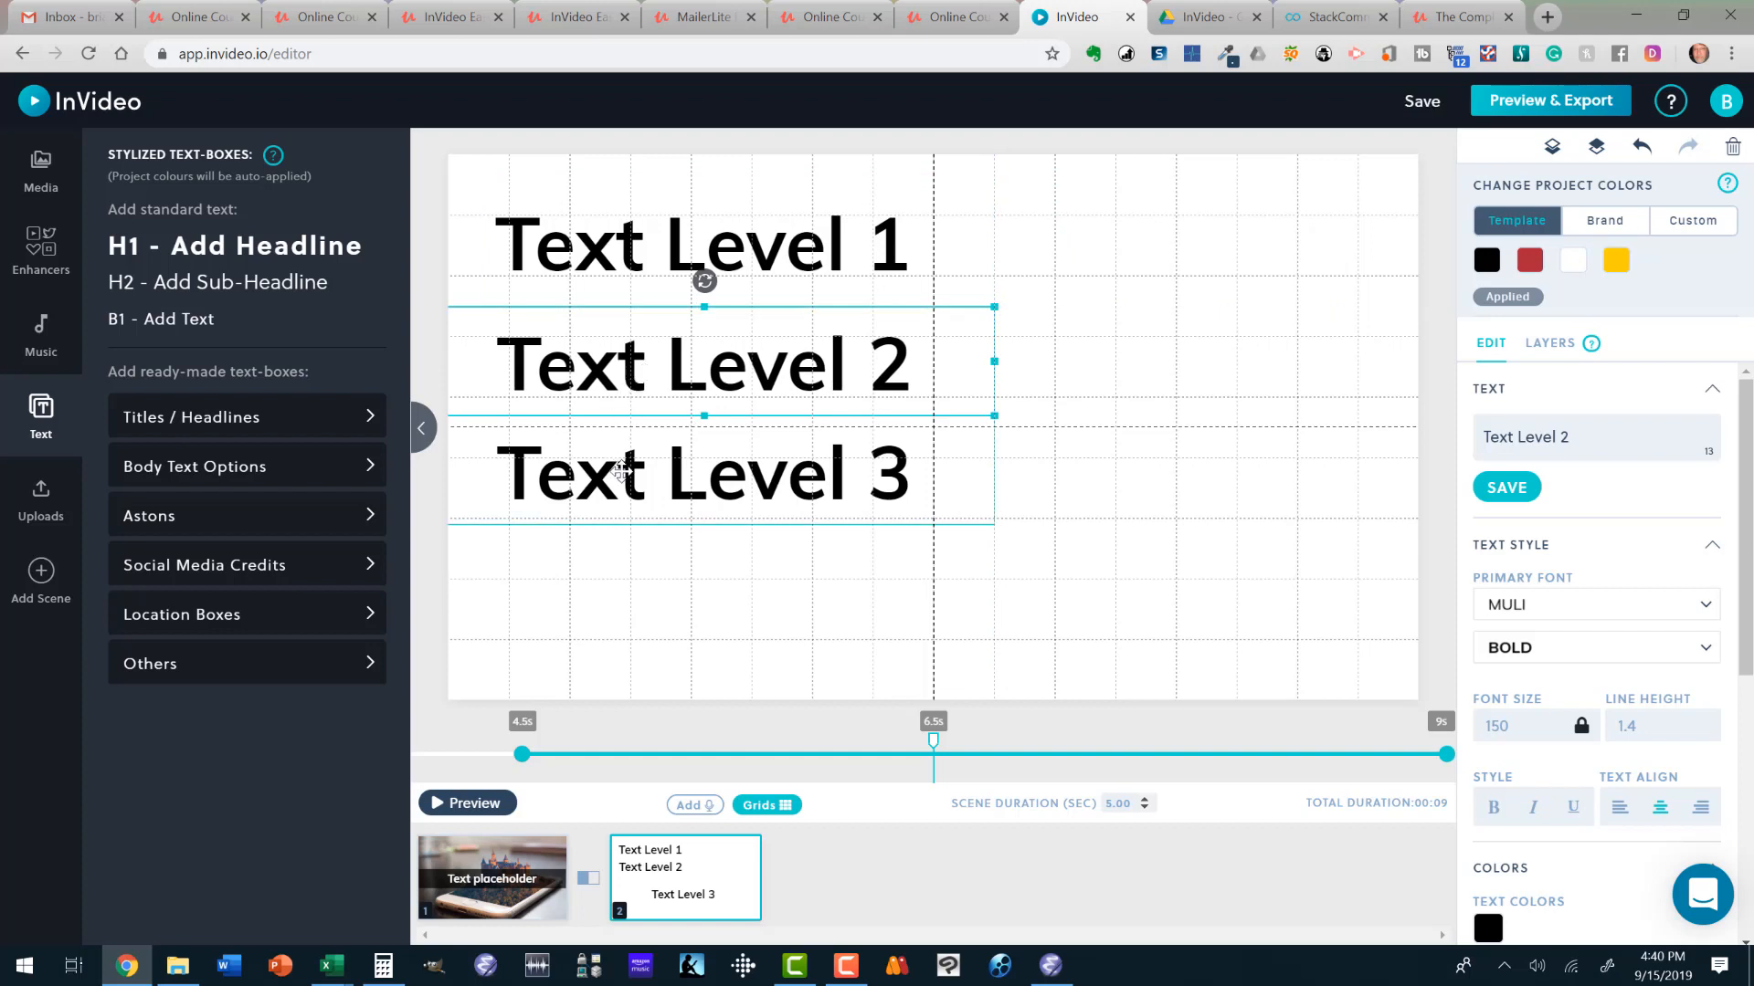
click(621, 471)
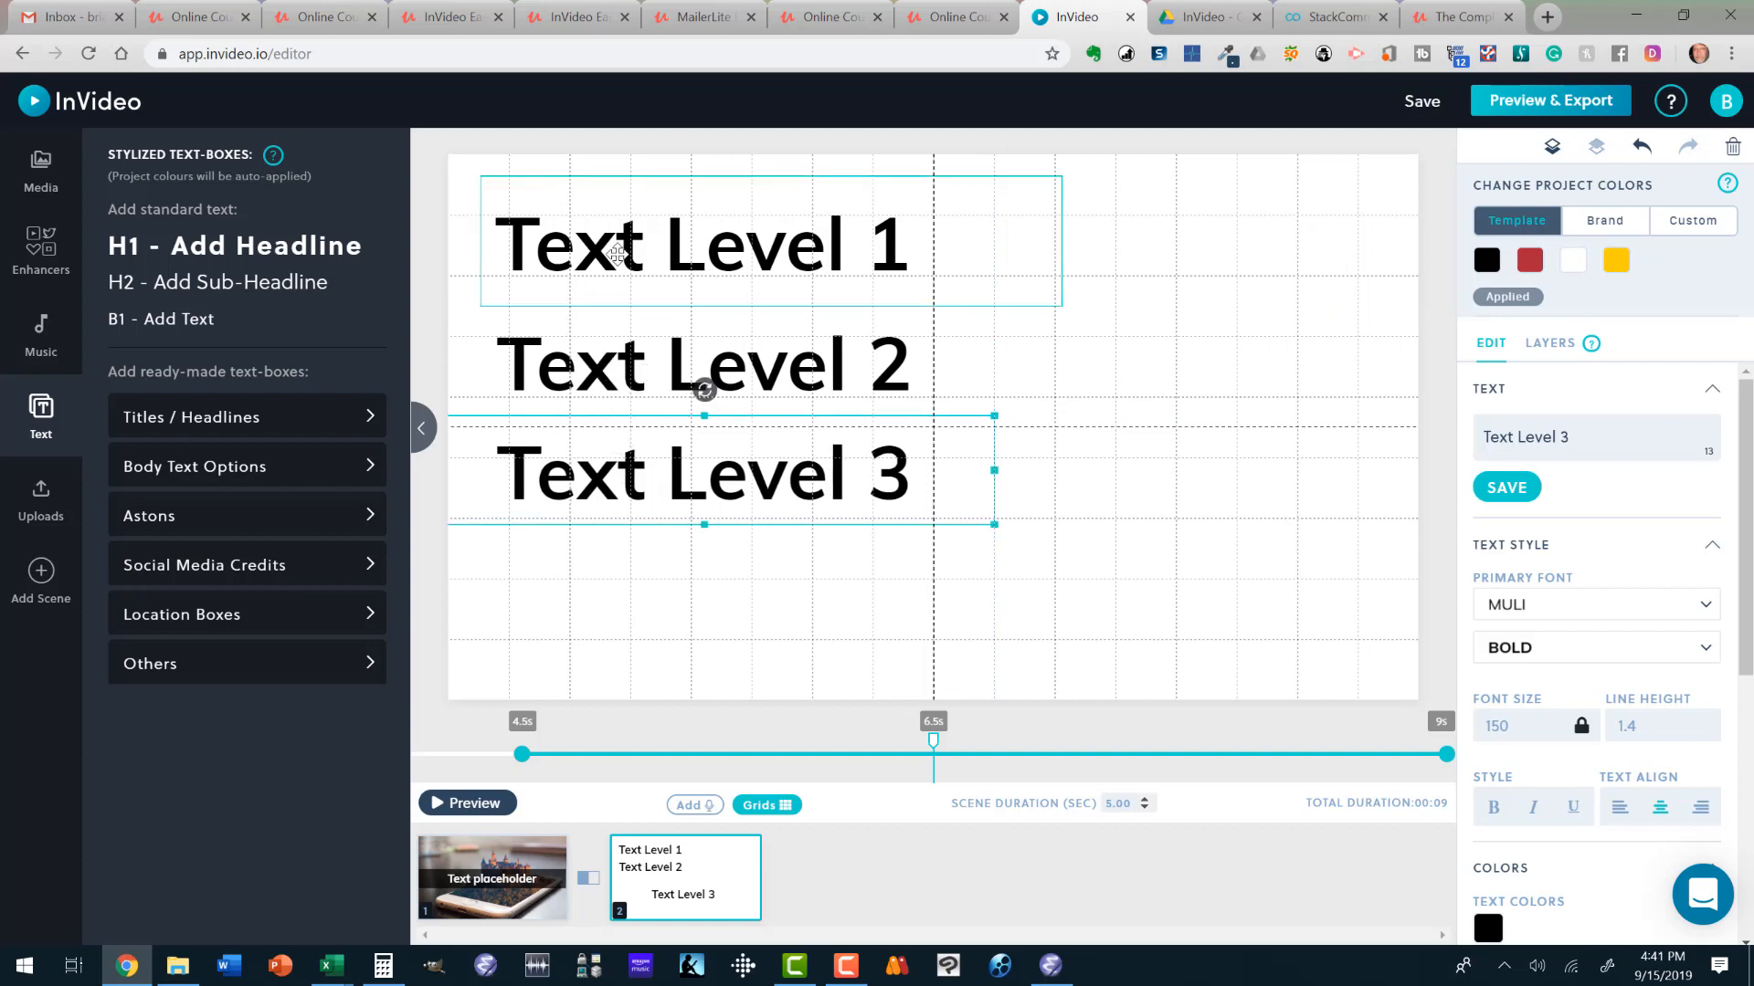
drag(617, 252, 619, 253)
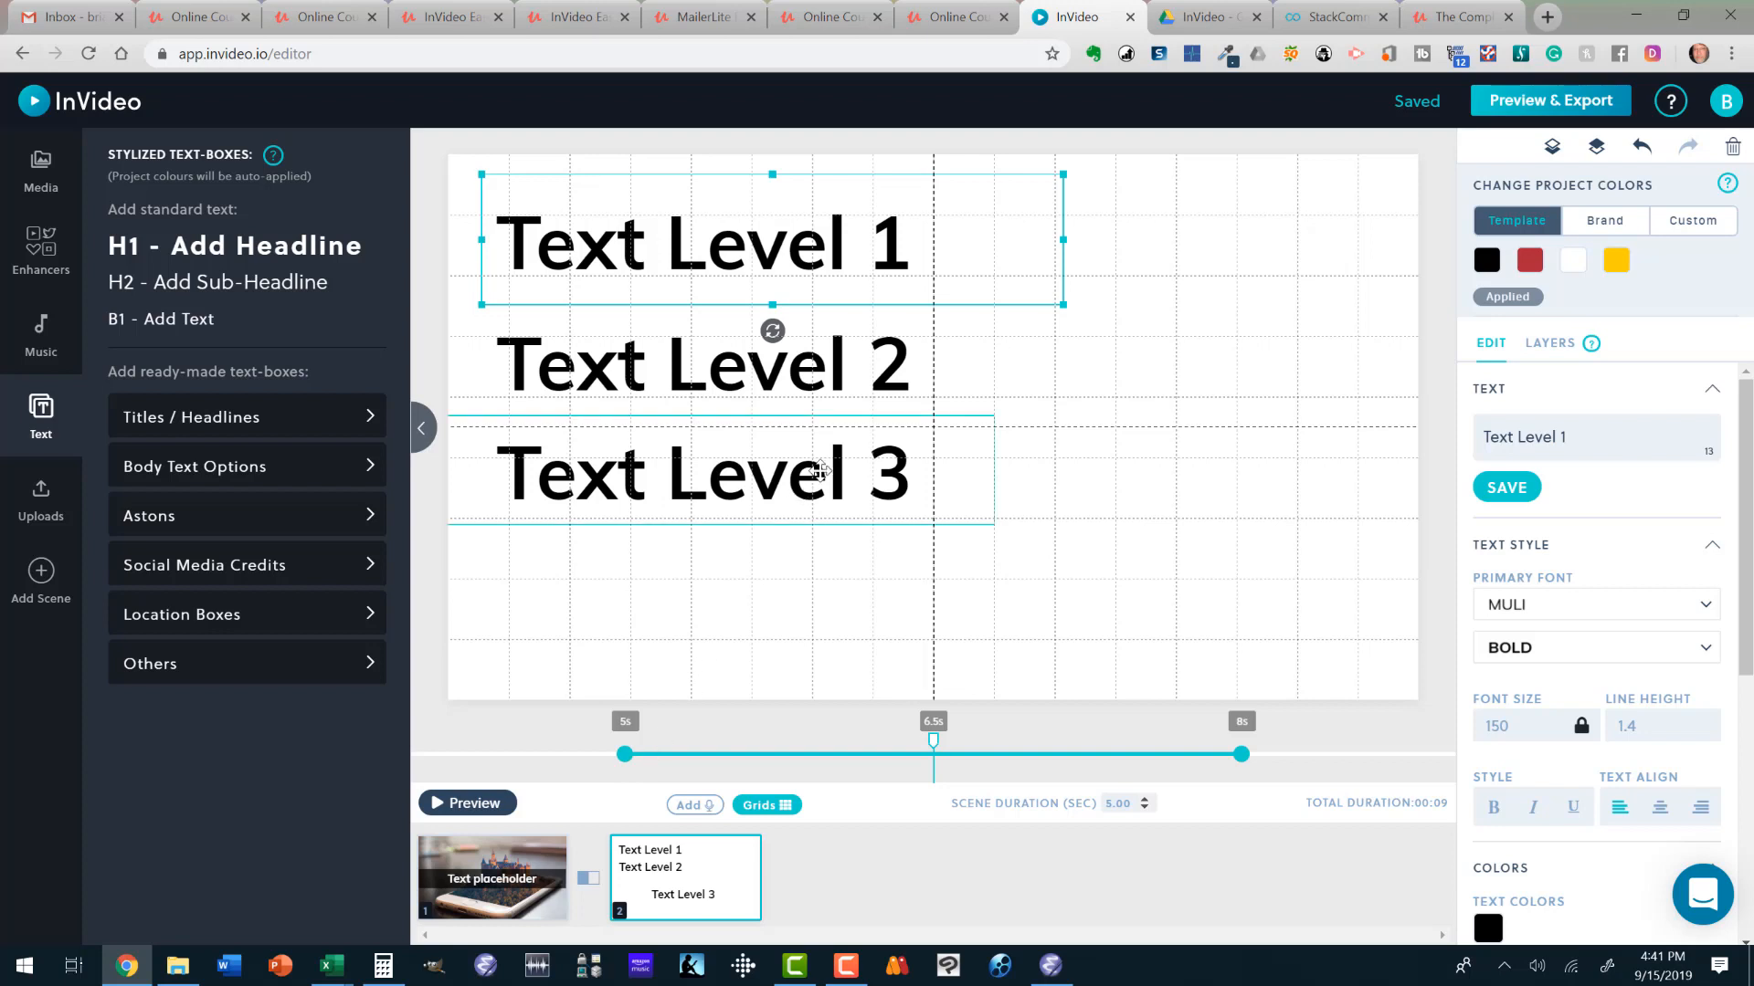
Select "Text Level 2" in the layers, delay its start to 5 s in the 2.50 s scene, and scrub to 4.8 s with "Text Level 1" selected.
click(1550, 343)
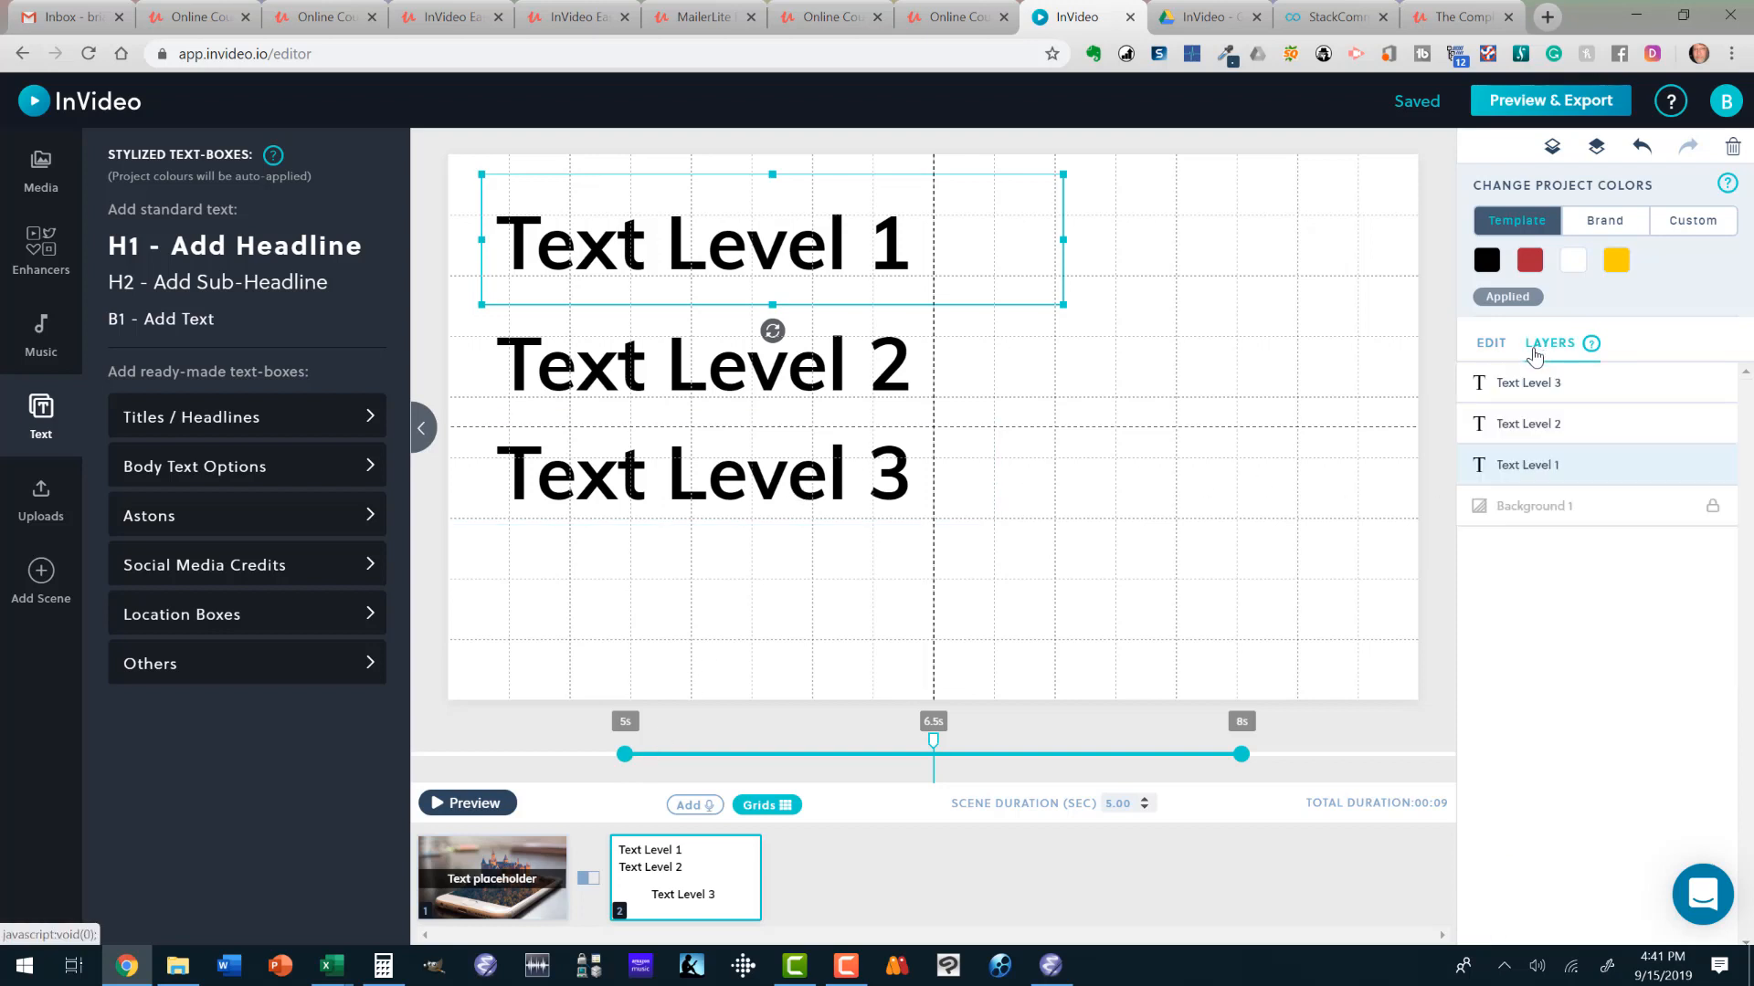
click(1516, 423)
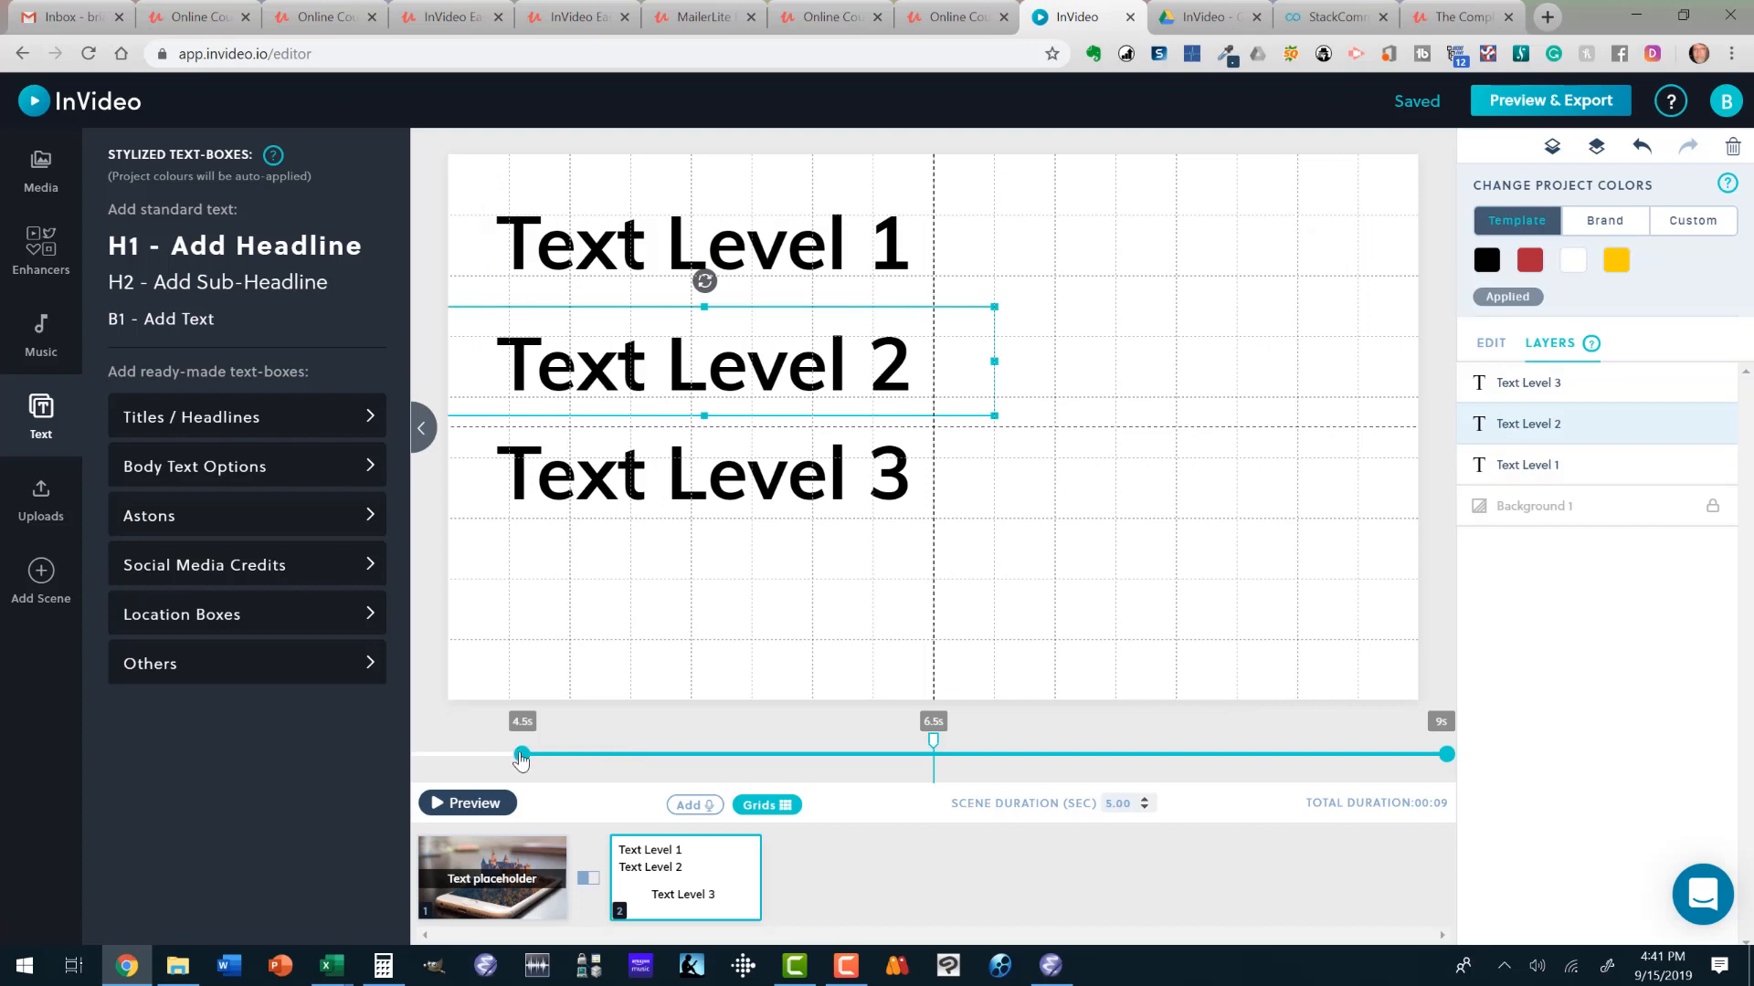
drag(521, 758, 826, 755)
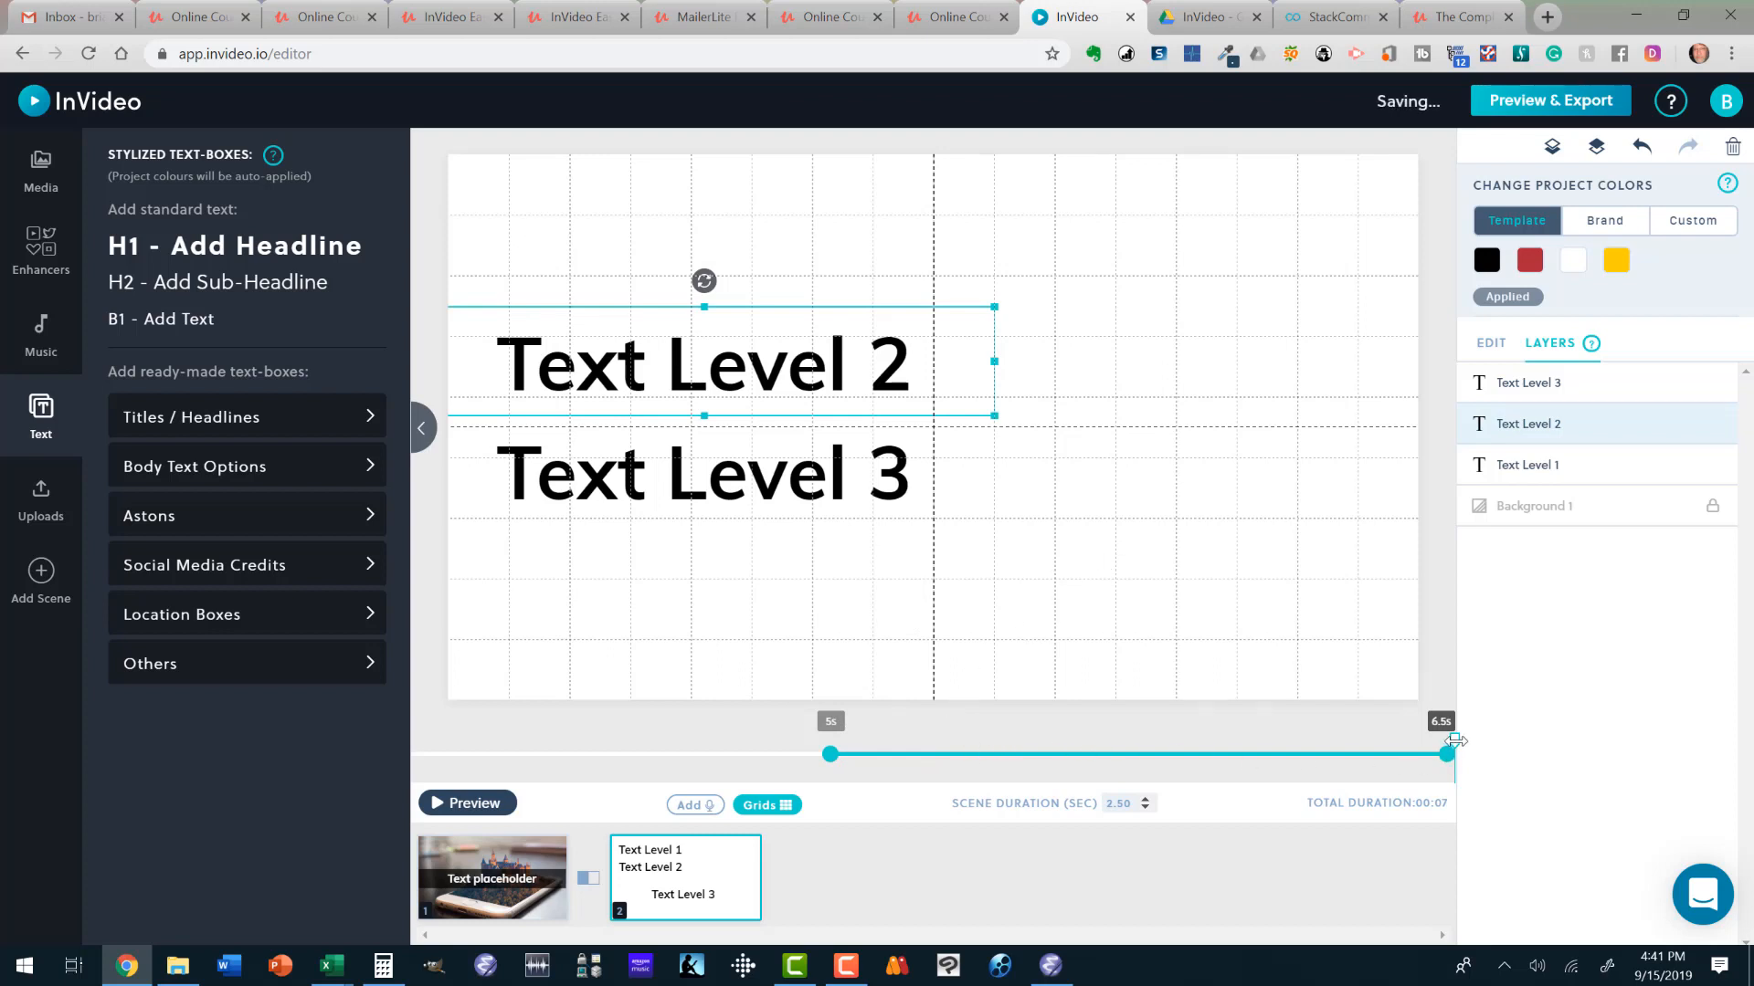
drag(1456, 742, 758, 733)
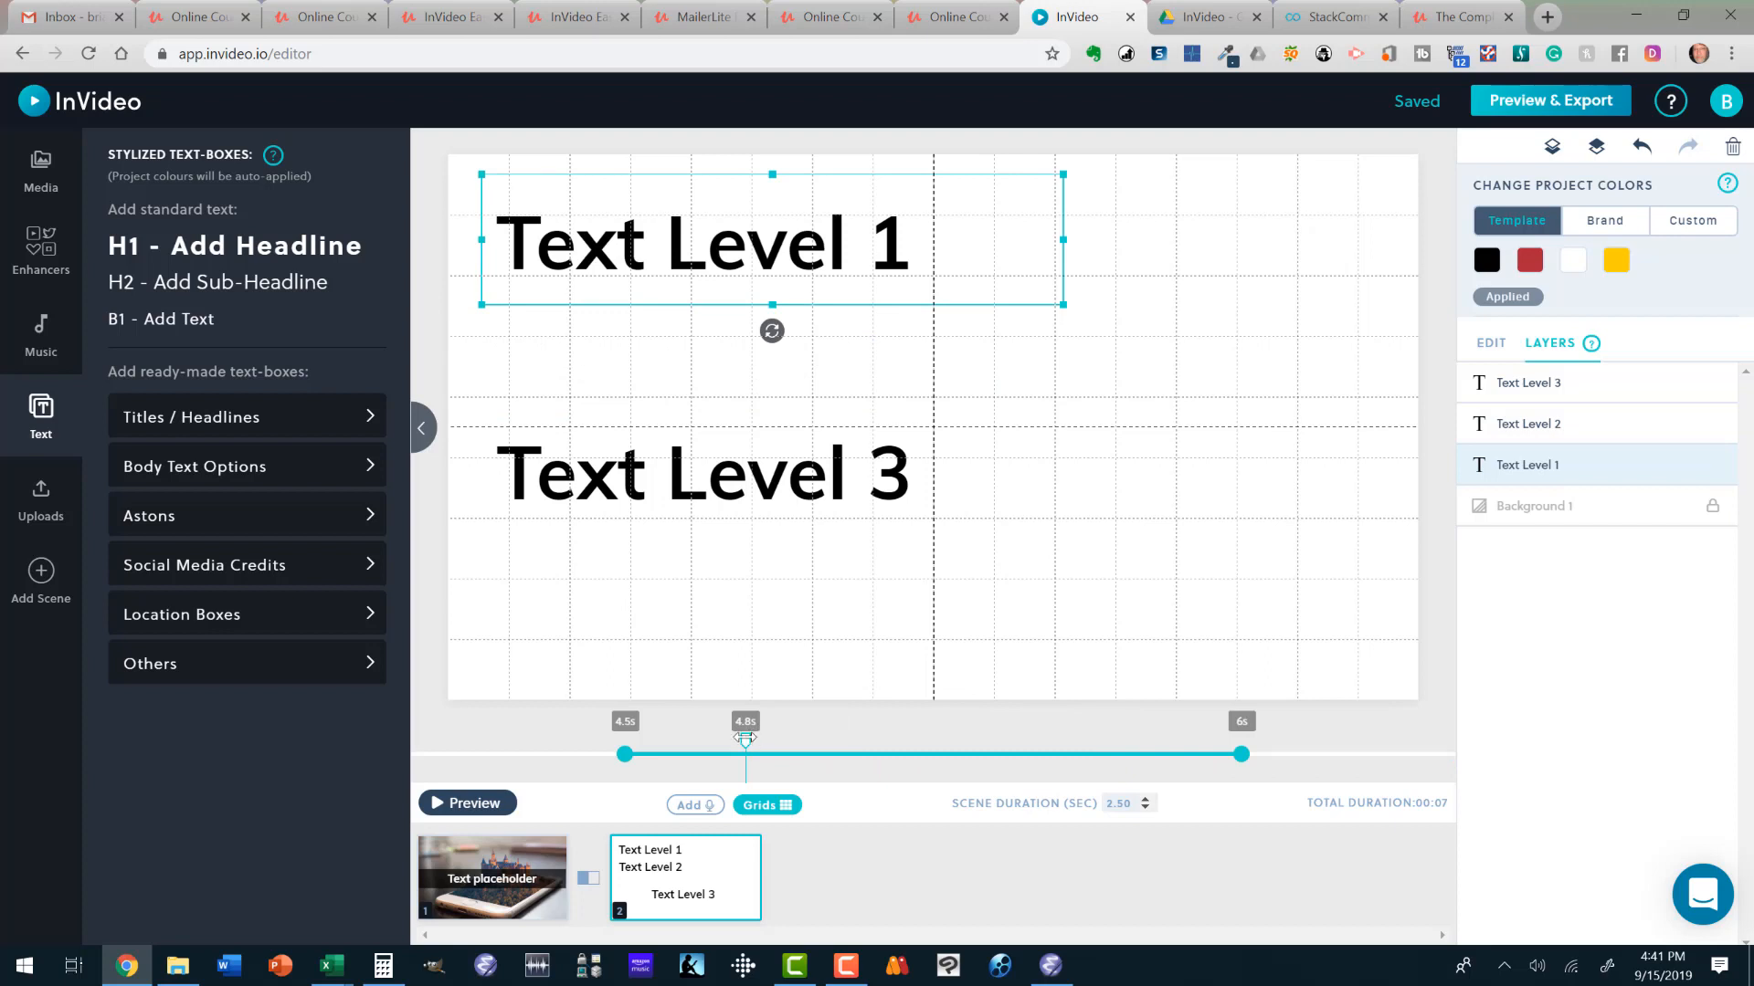
Scrub scene 2 to 4.3 s and 5.1 s, and check the time range of "Text Level 2".
drag(746, 738, 537, 740)
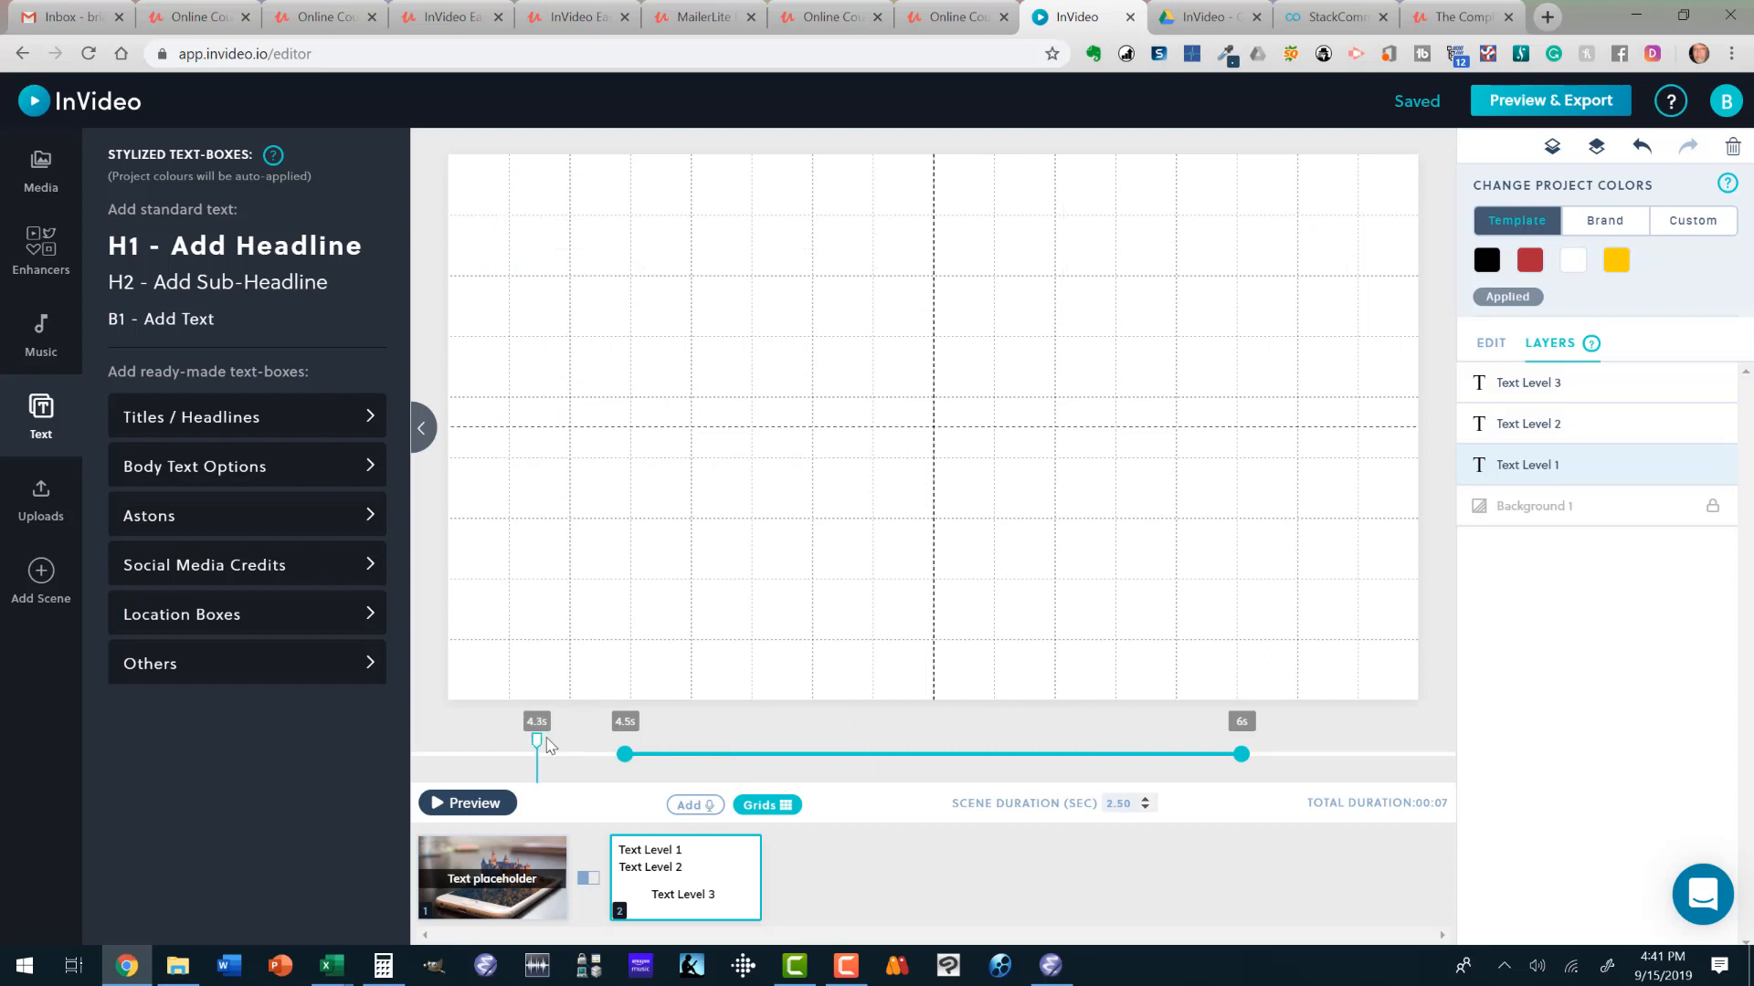
drag(537, 738, 872, 731)
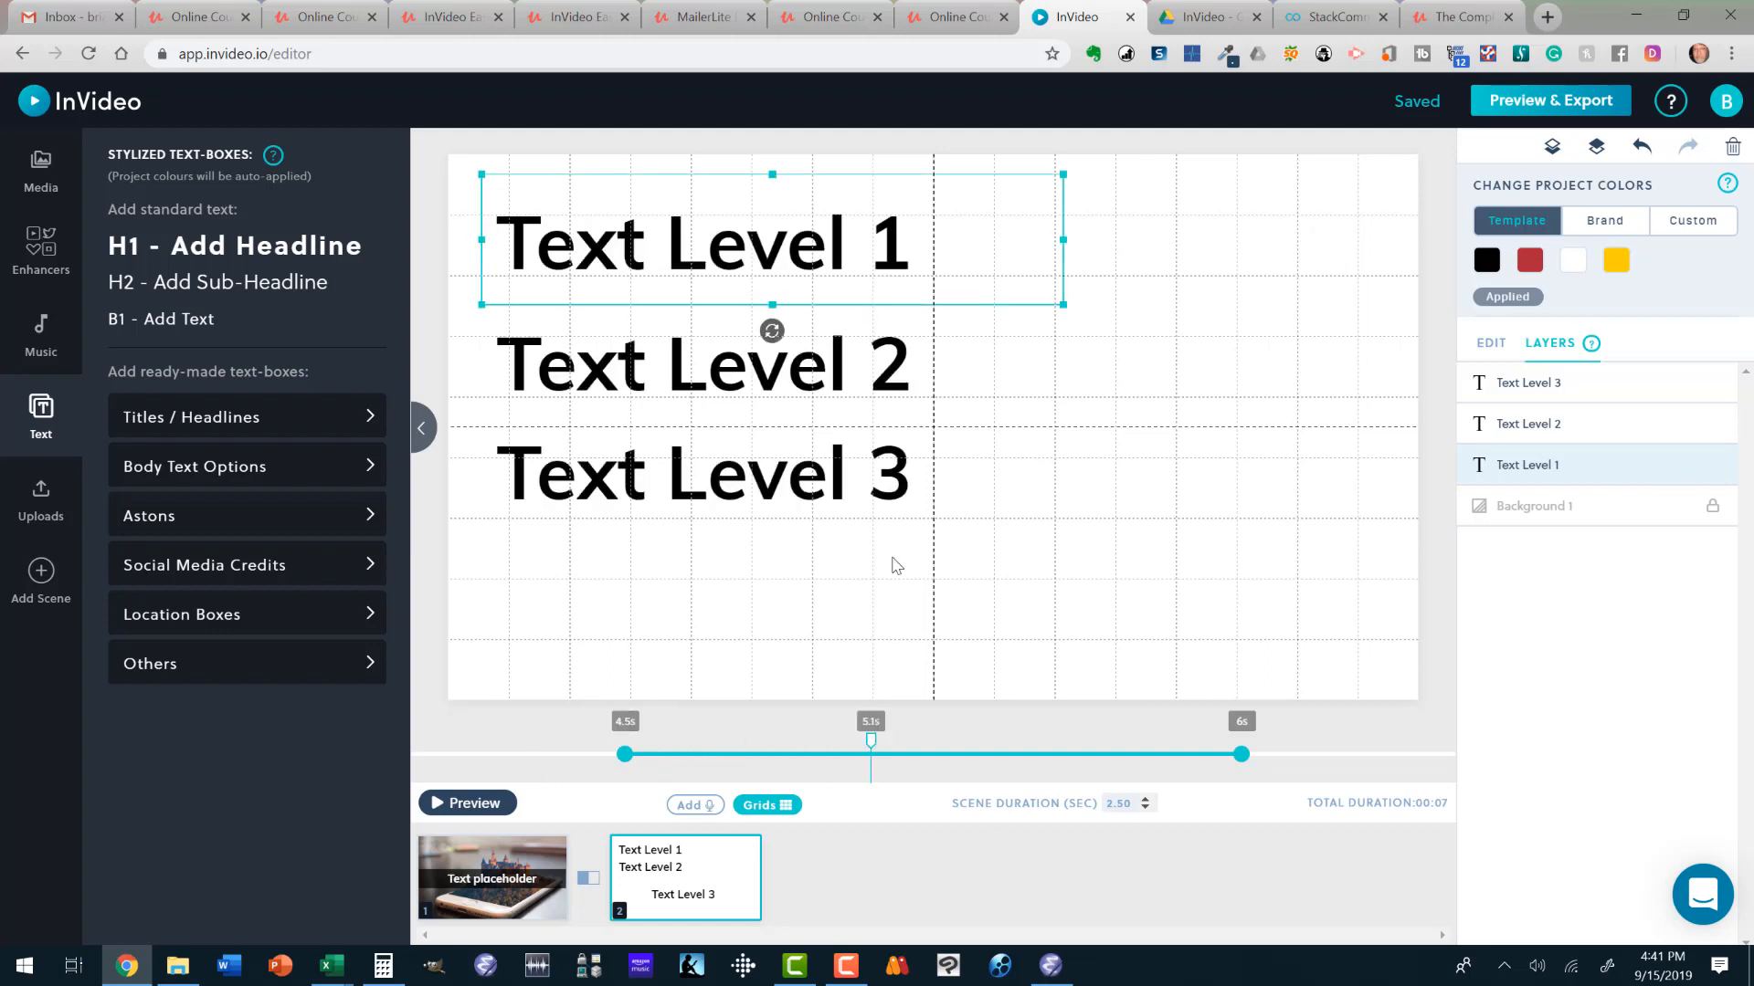
click(1521, 421)
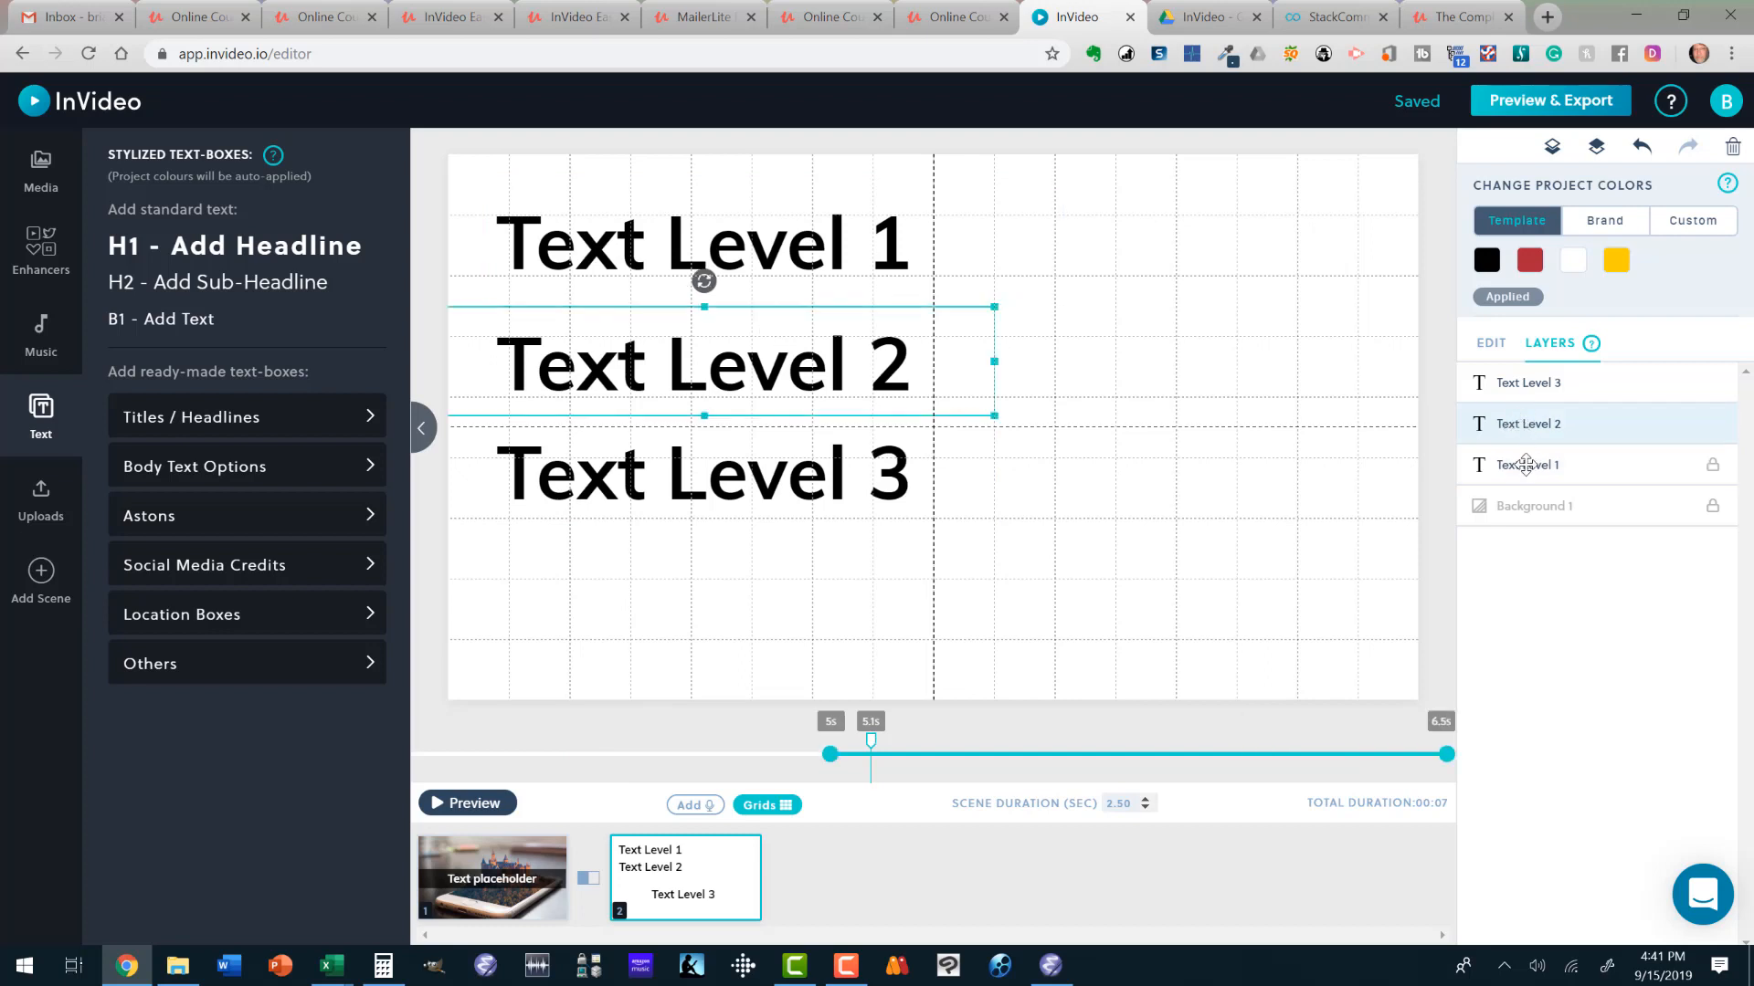
Set scene 2's duration to 5 seconds and retime "Text Level 1" to run from 5 s to 8 s.
click(1524, 465)
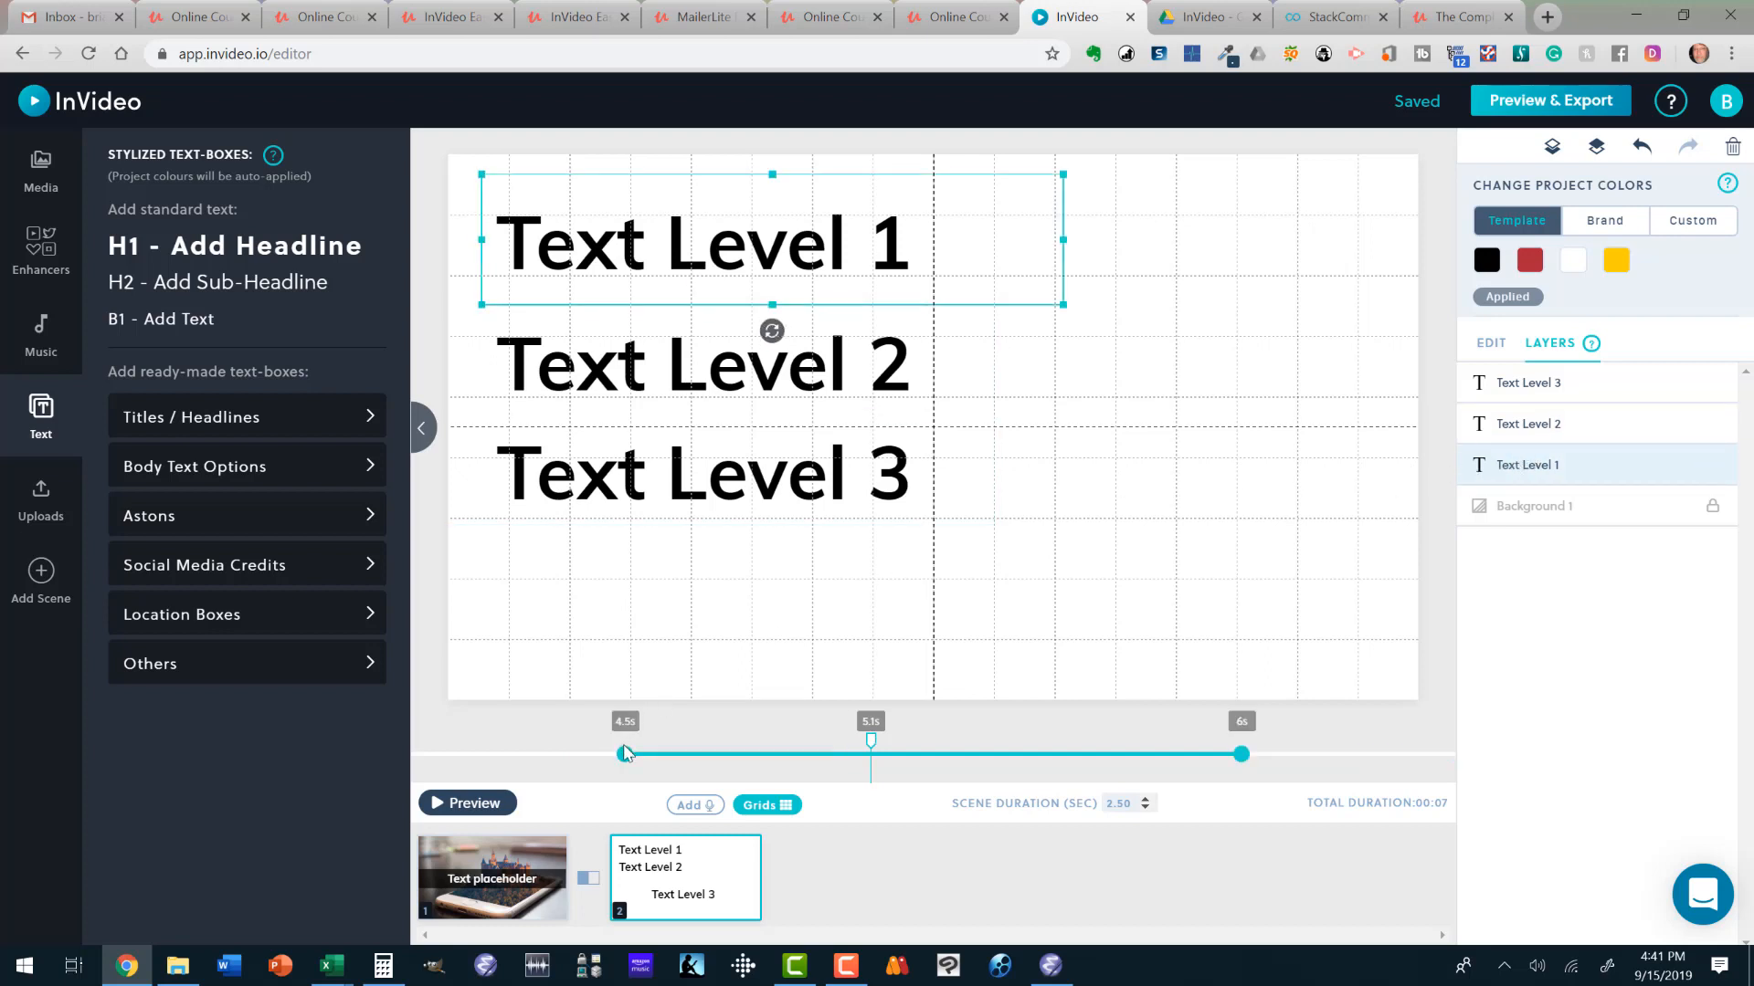
drag(626, 754, 1238, 765)
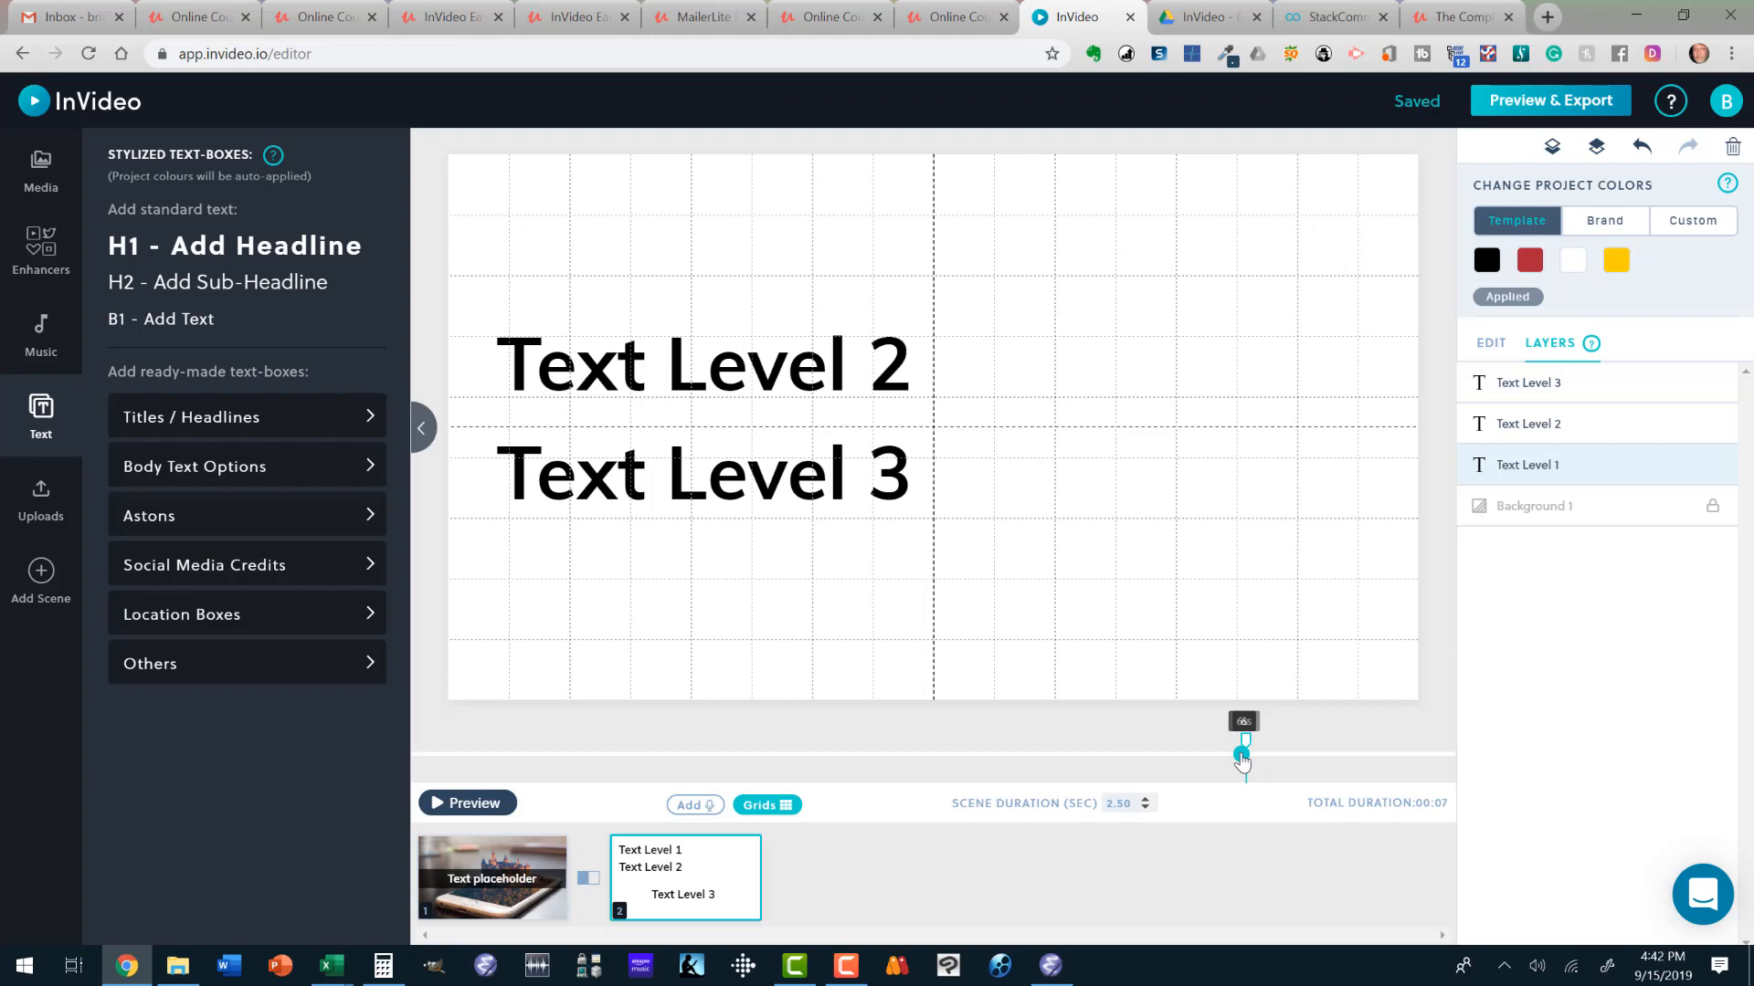
double_click(1129, 803)
text(5)
key(Return)
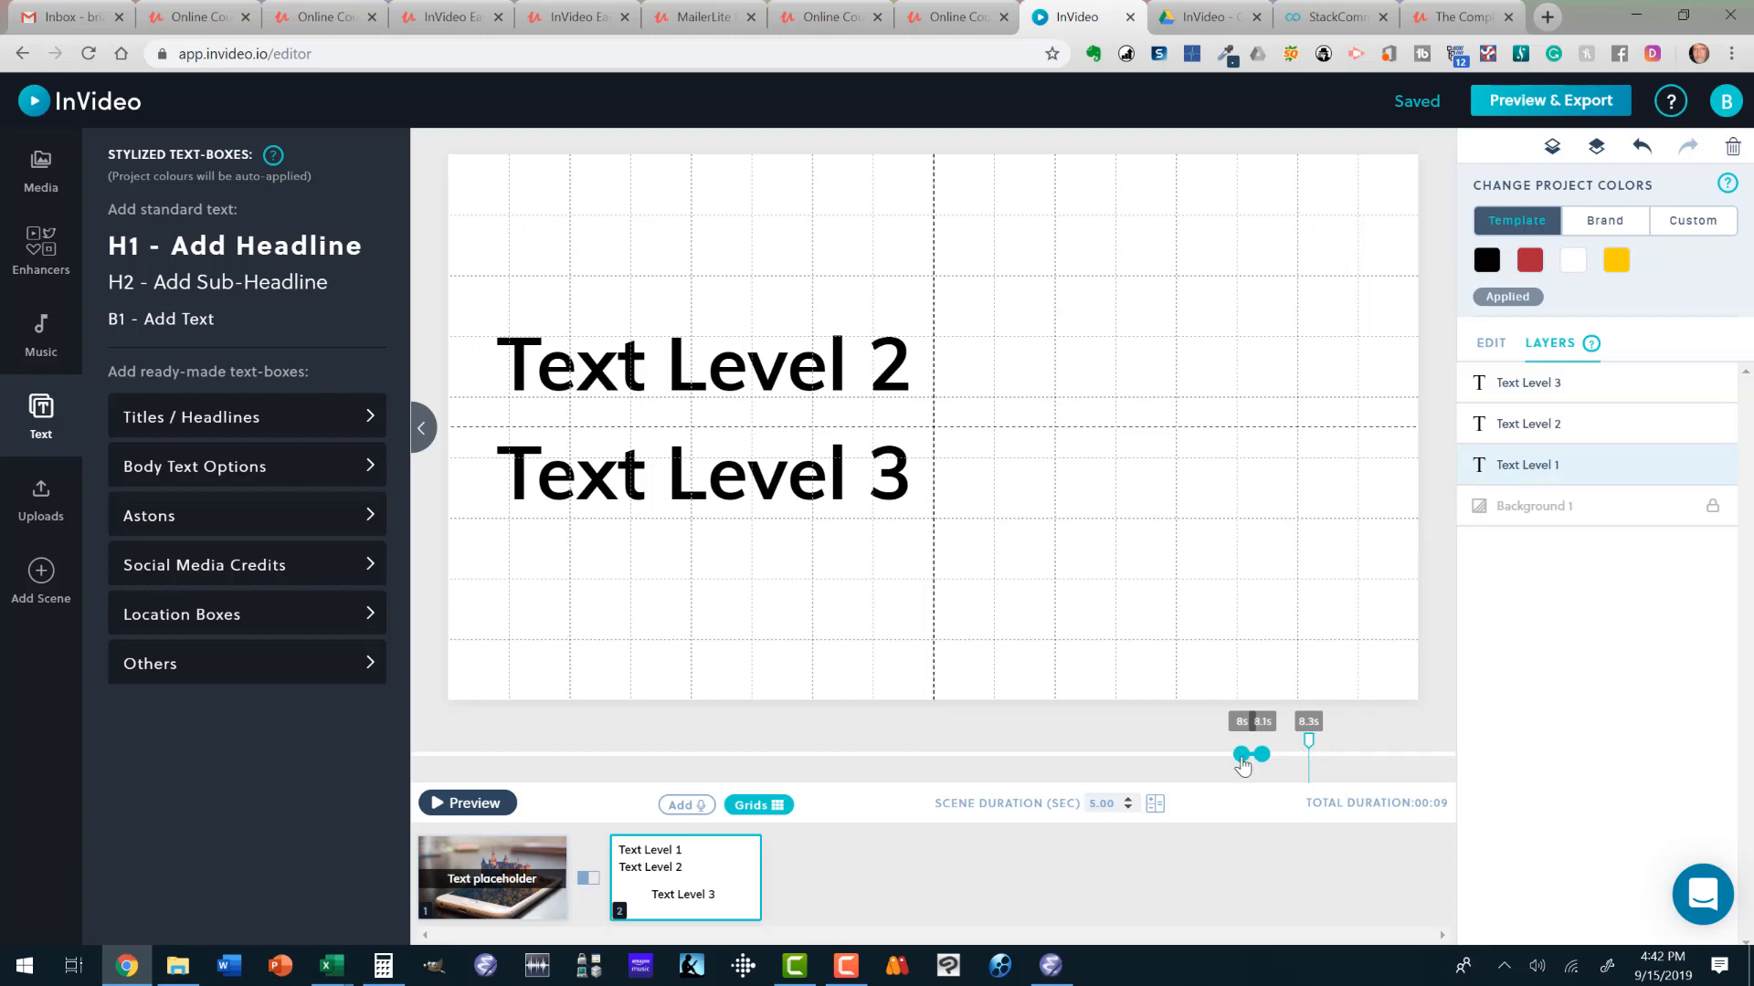
drag(1243, 763, 624, 753)
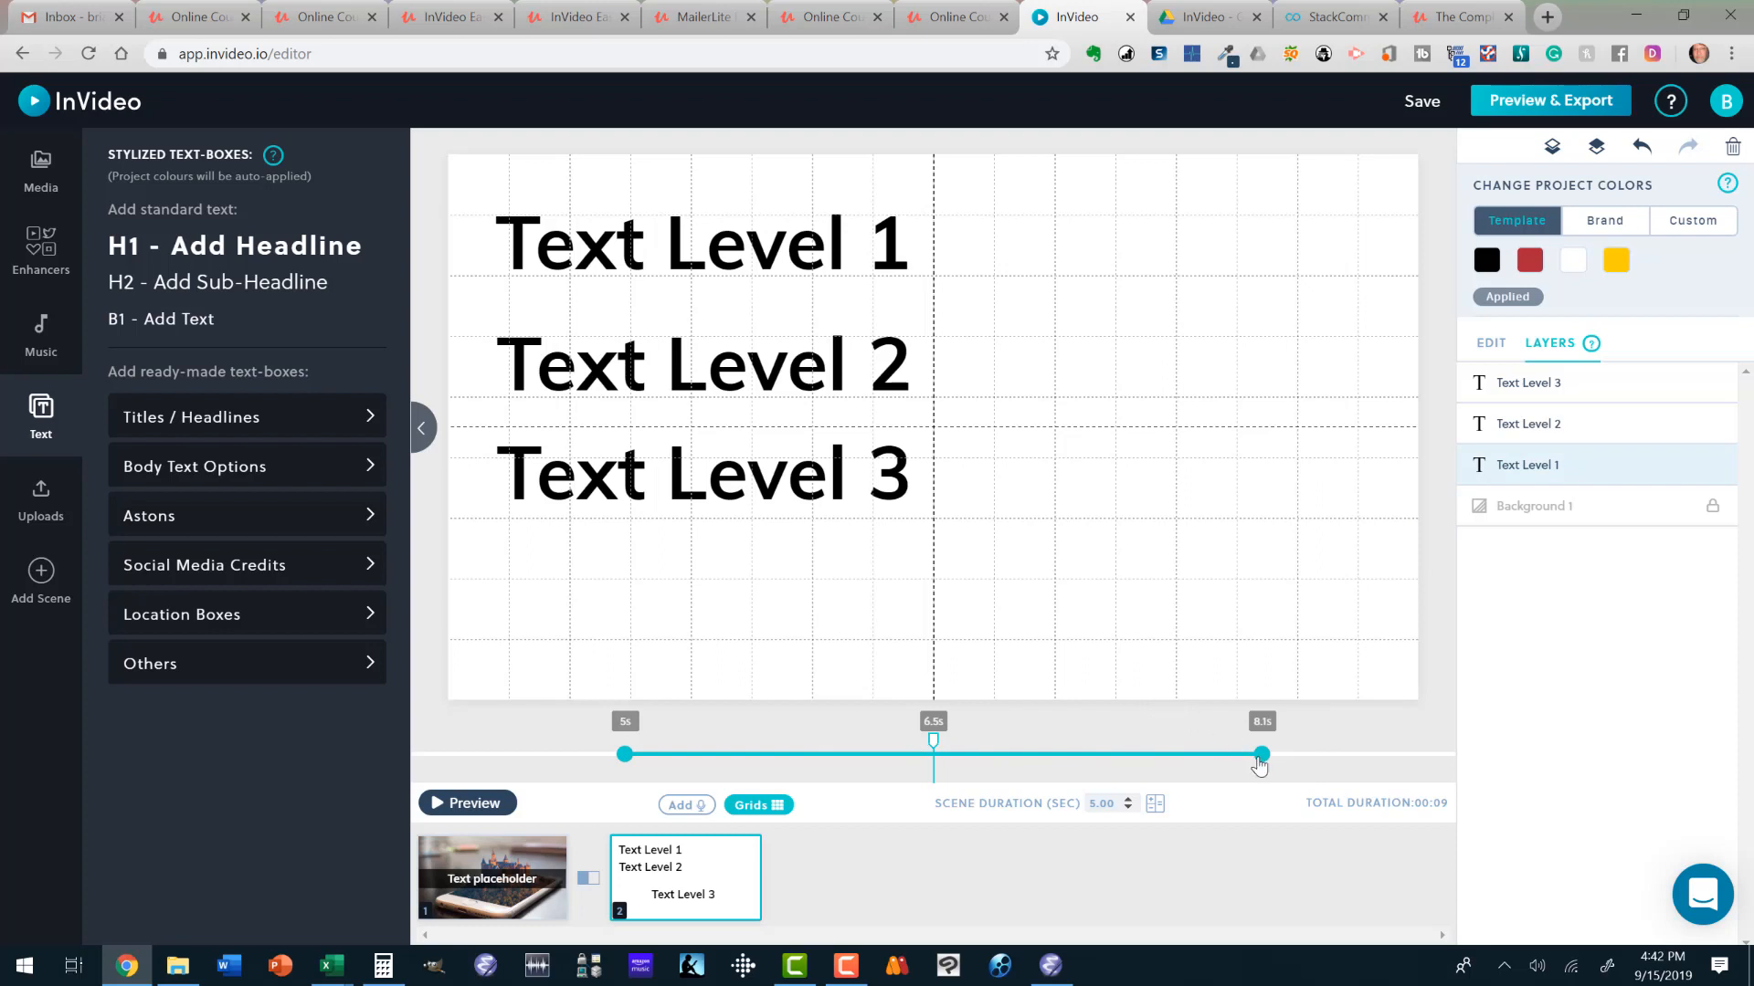
drag(1262, 754, 1241, 754)
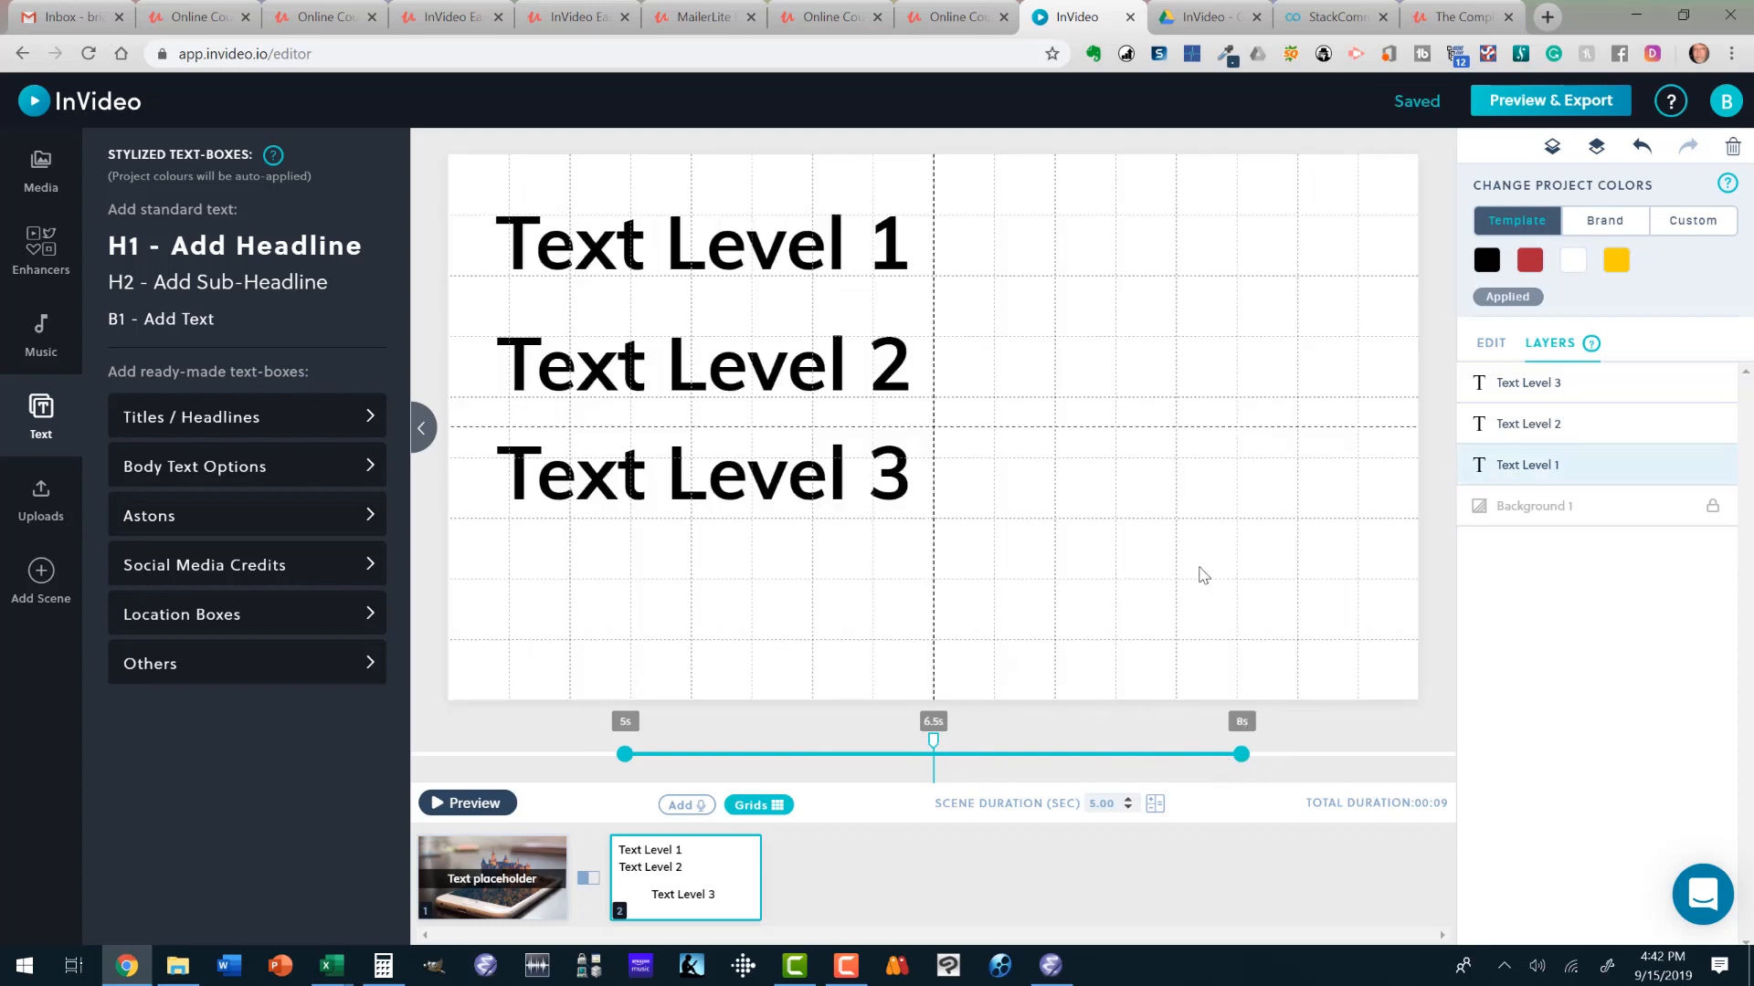
Check the time range of "Text Level 2" and delay the start of "Text Level 1" to 7 s.
click(1532, 425)
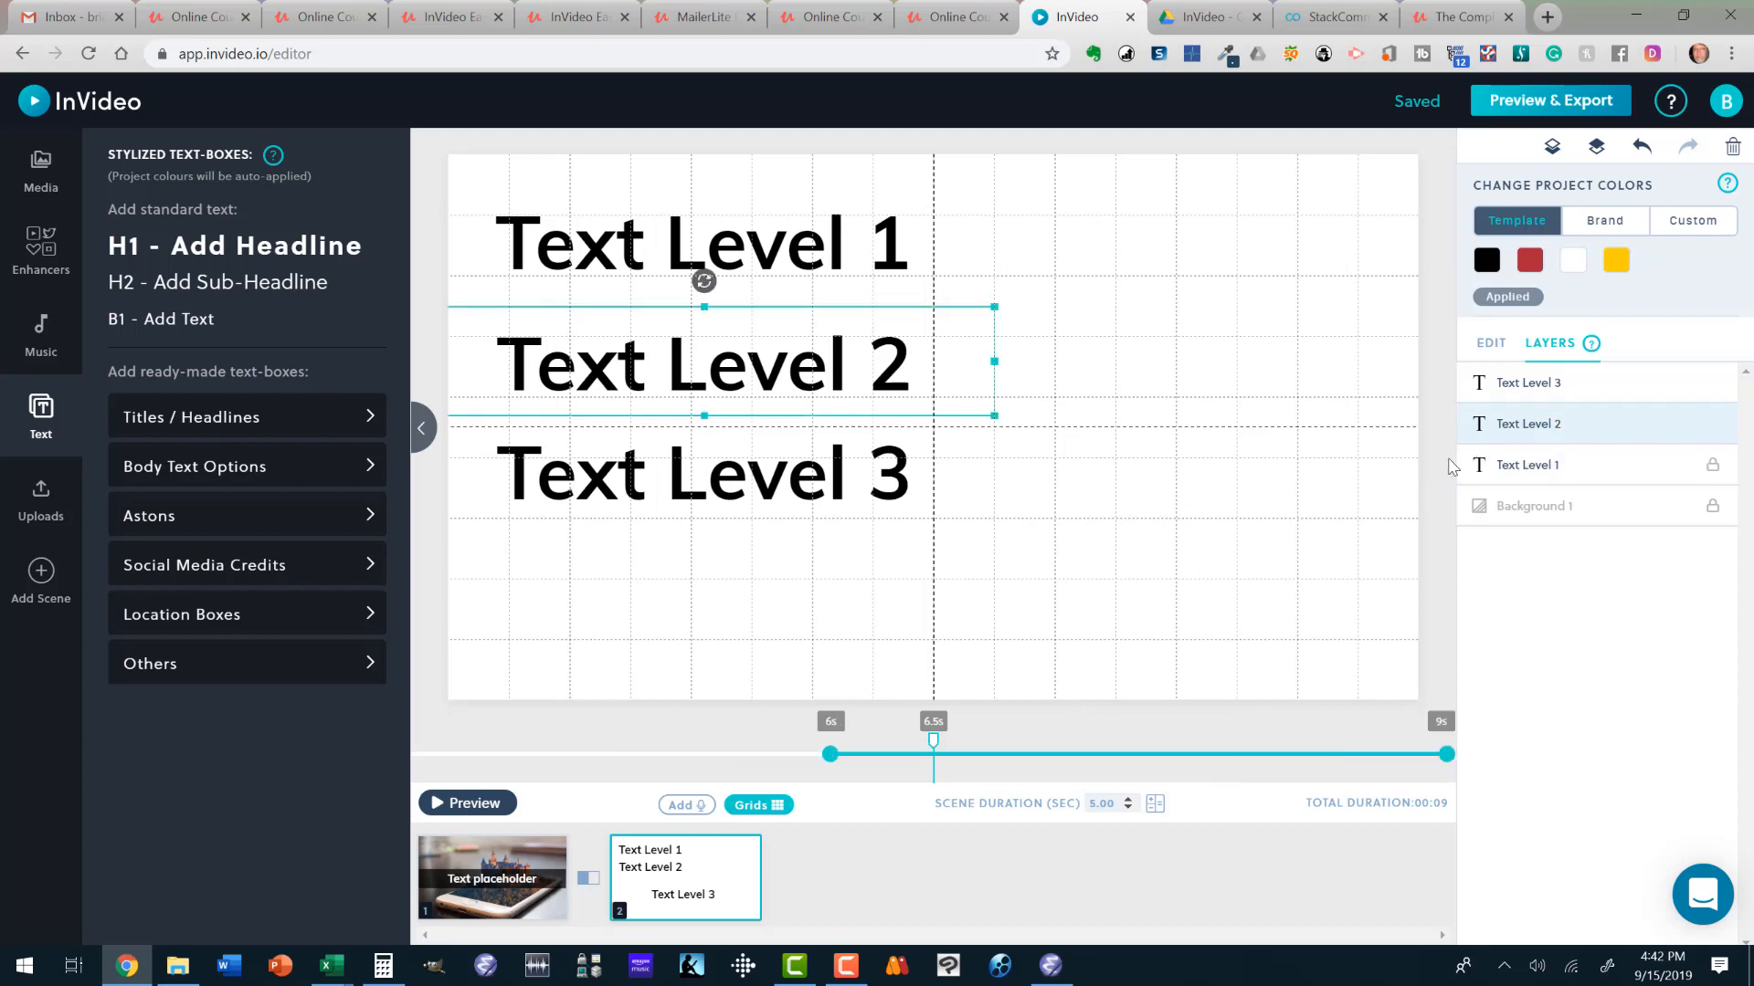
click(1532, 468)
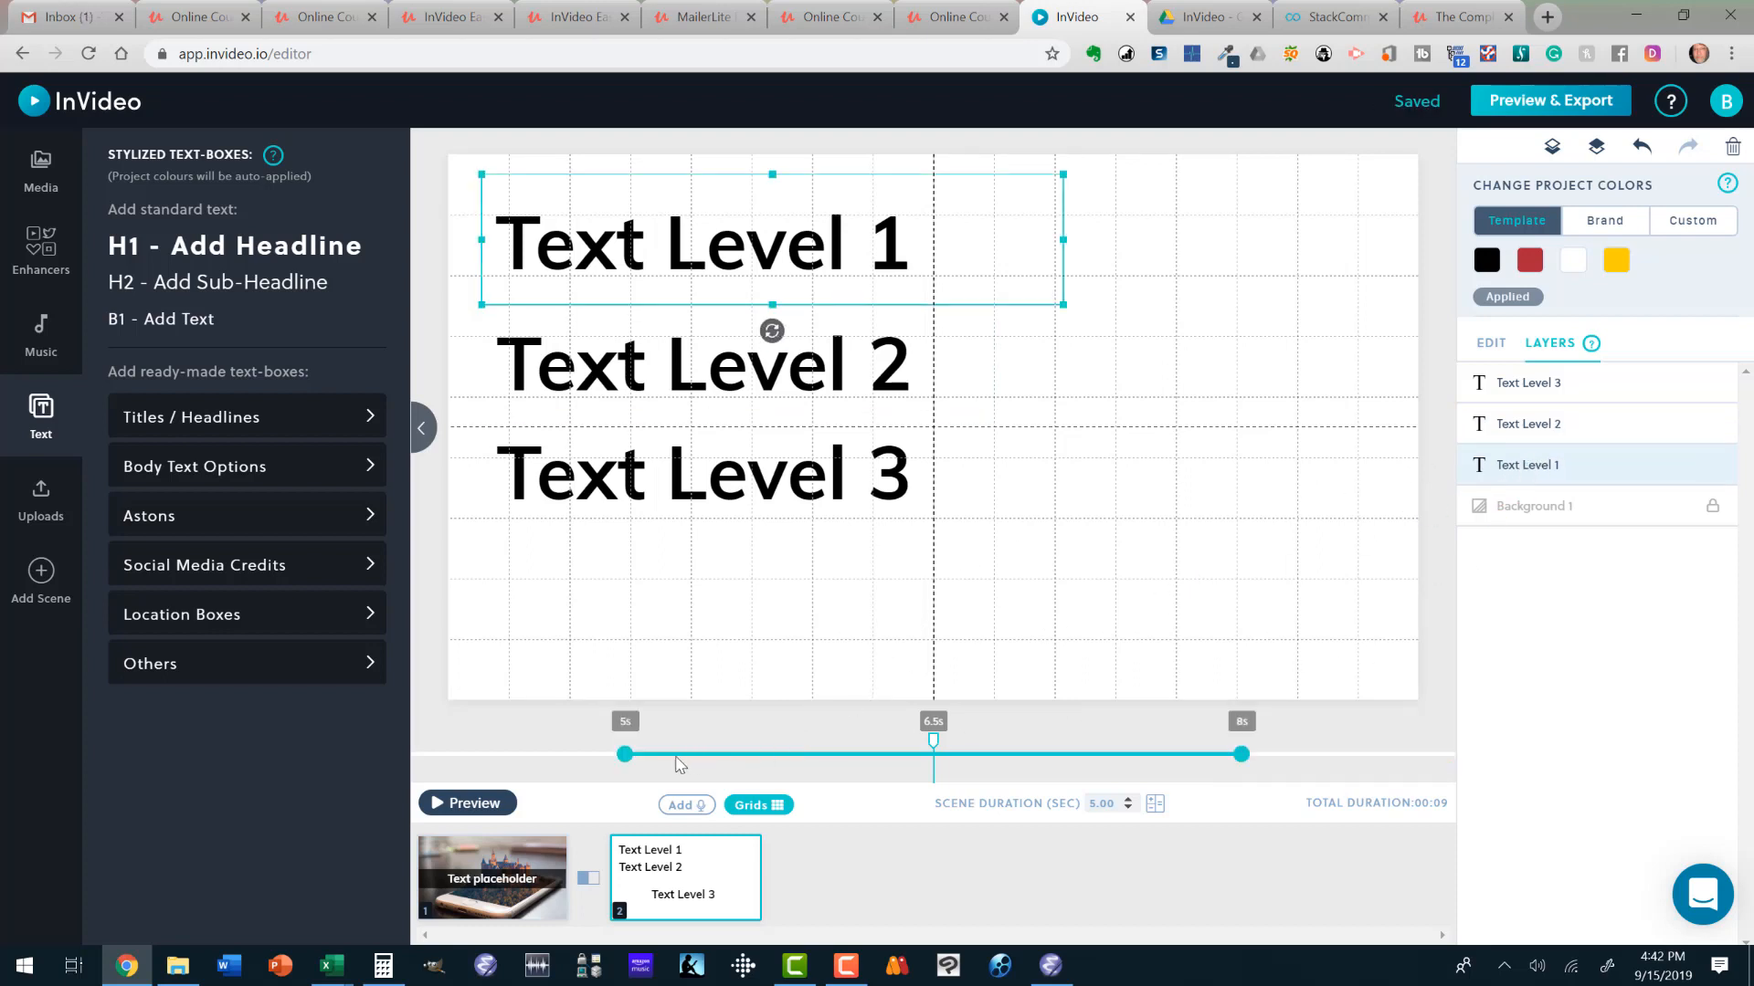
drag(627, 755, 1042, 756)
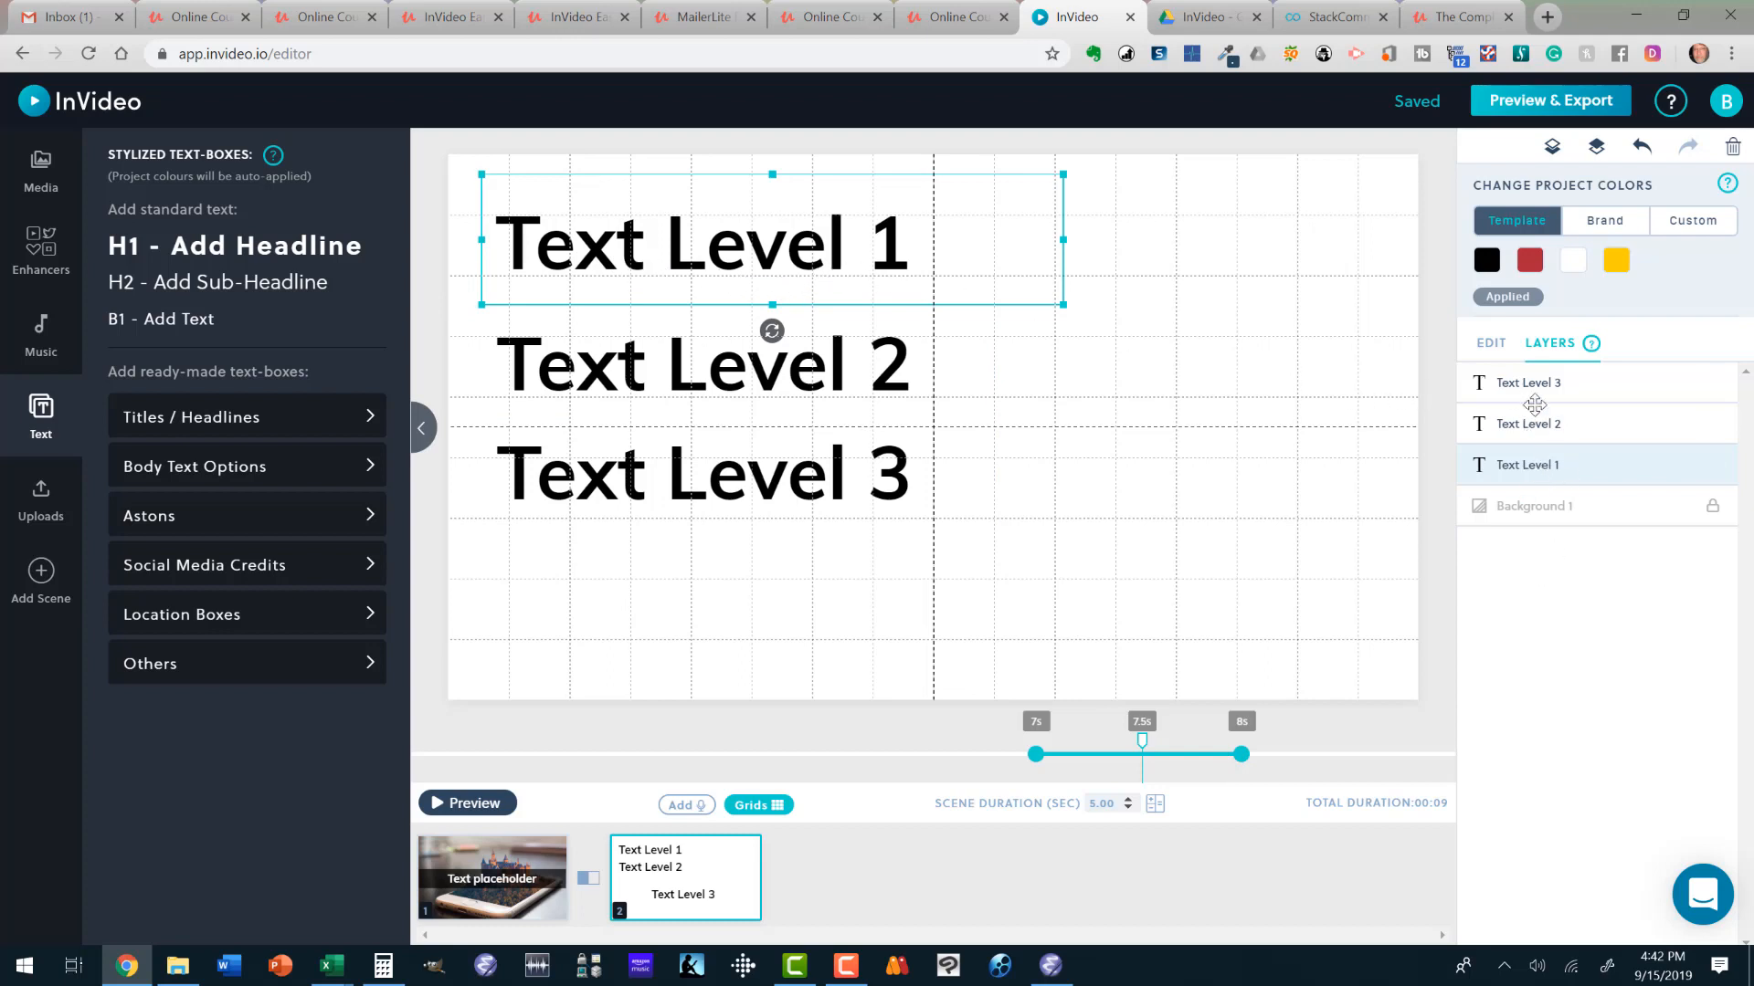
Examine the In animation settings of "Text Level 1" and "Text Level 2".
click(1491, 345)
scroll(1598, 681, down, 5)
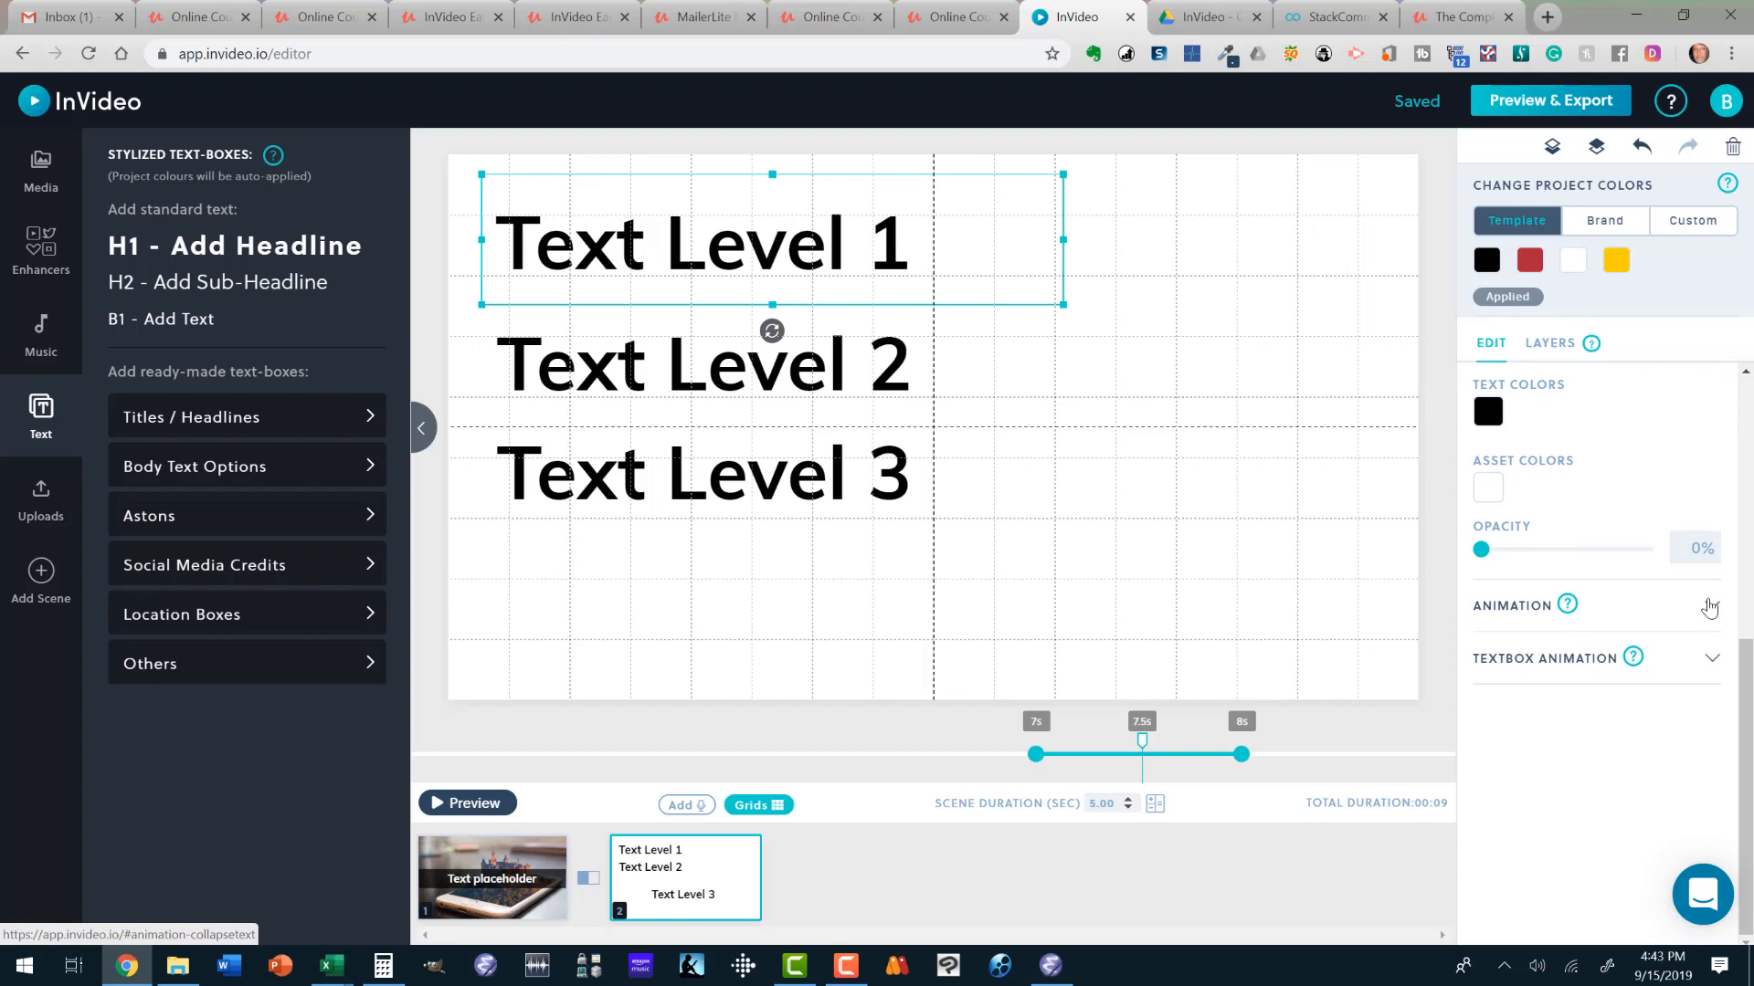
click(1709, 609)
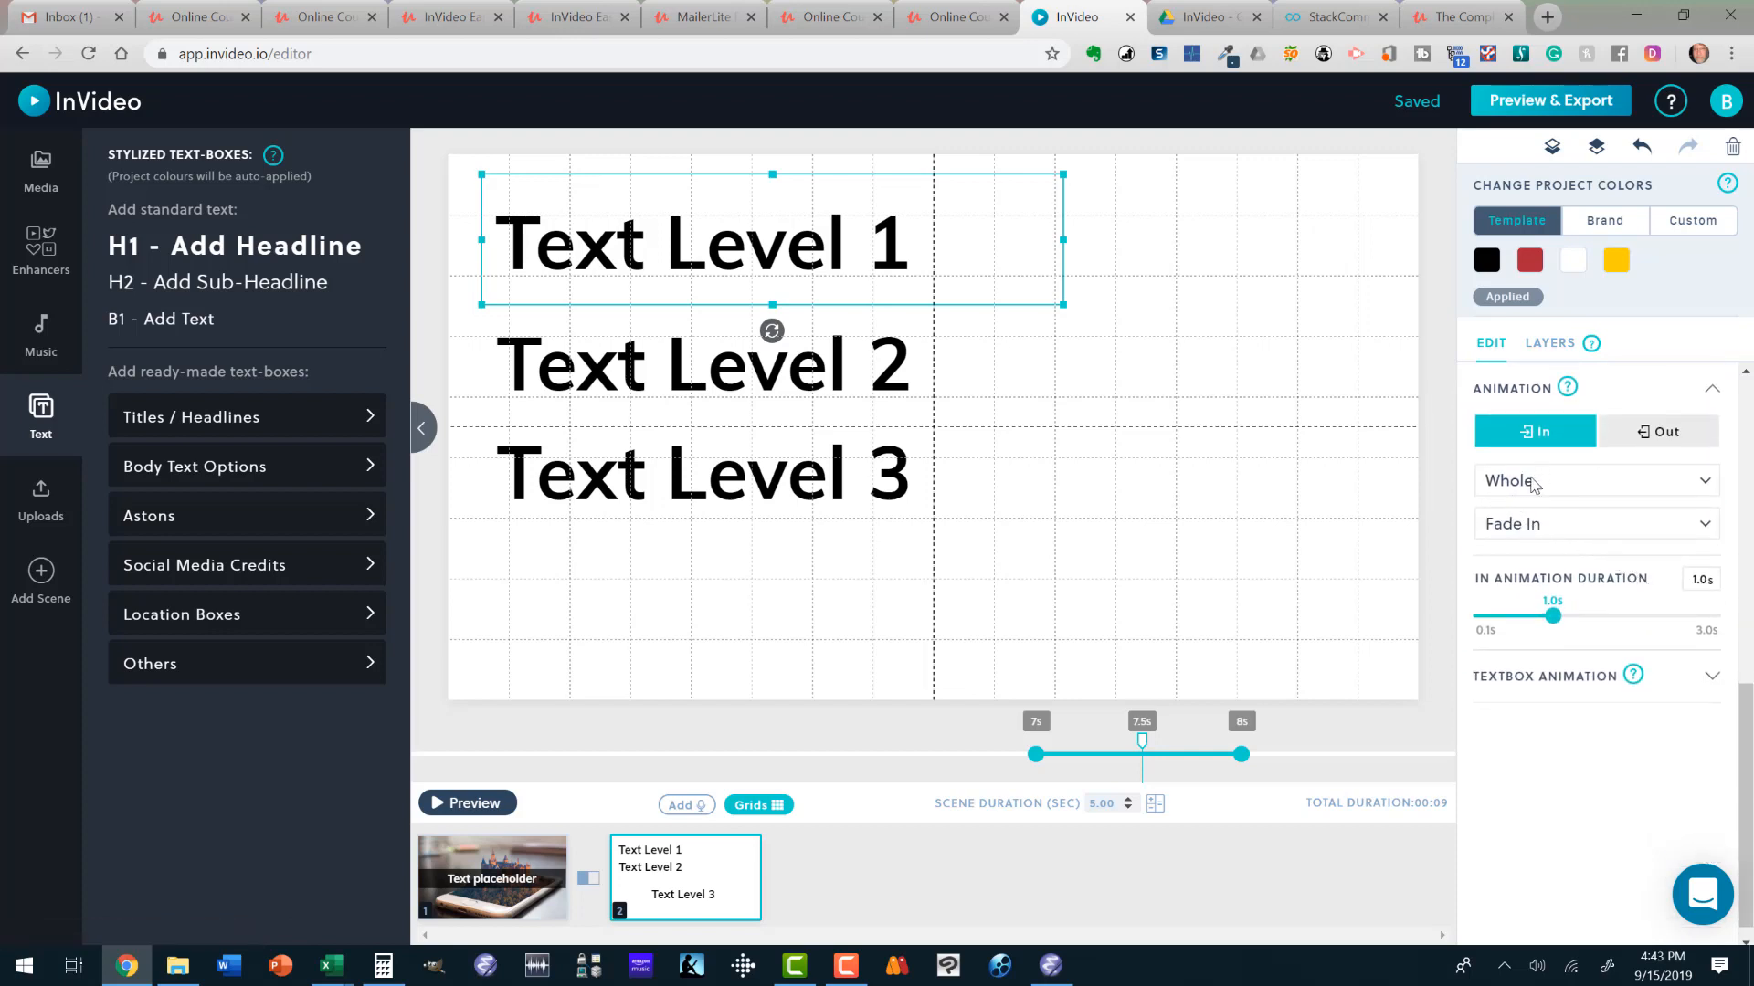
click(1550, 344)
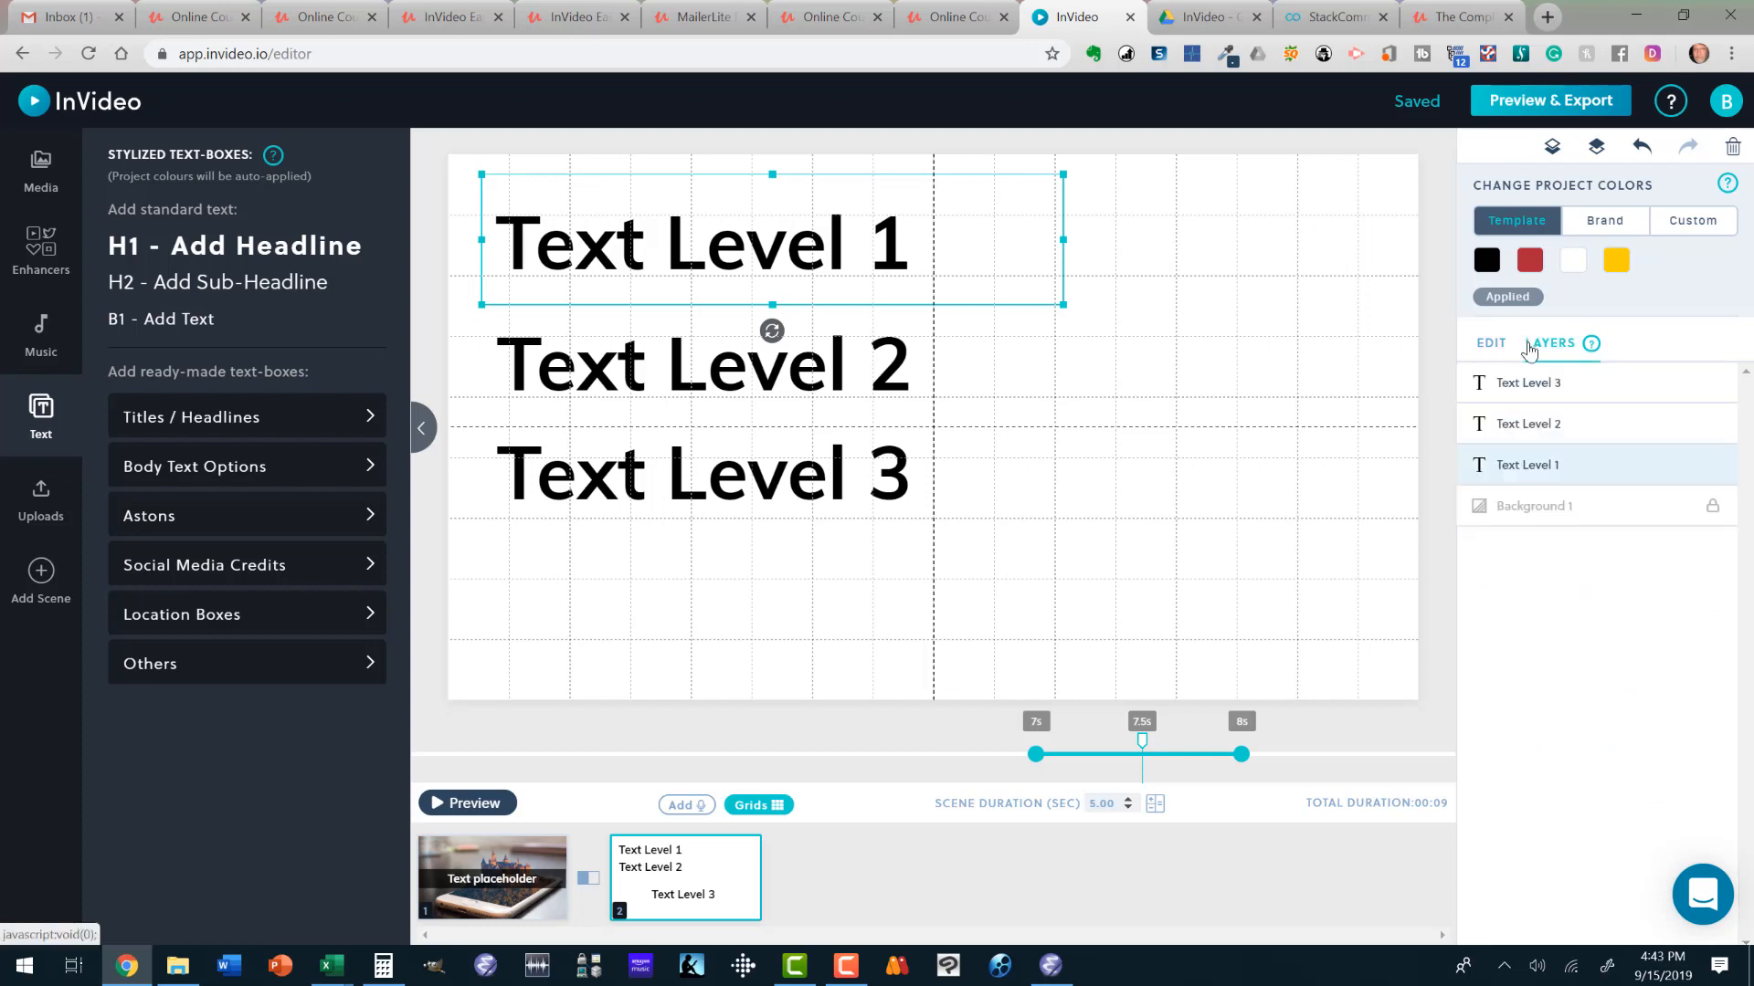
click(1550, 423)
click(1496, 349)
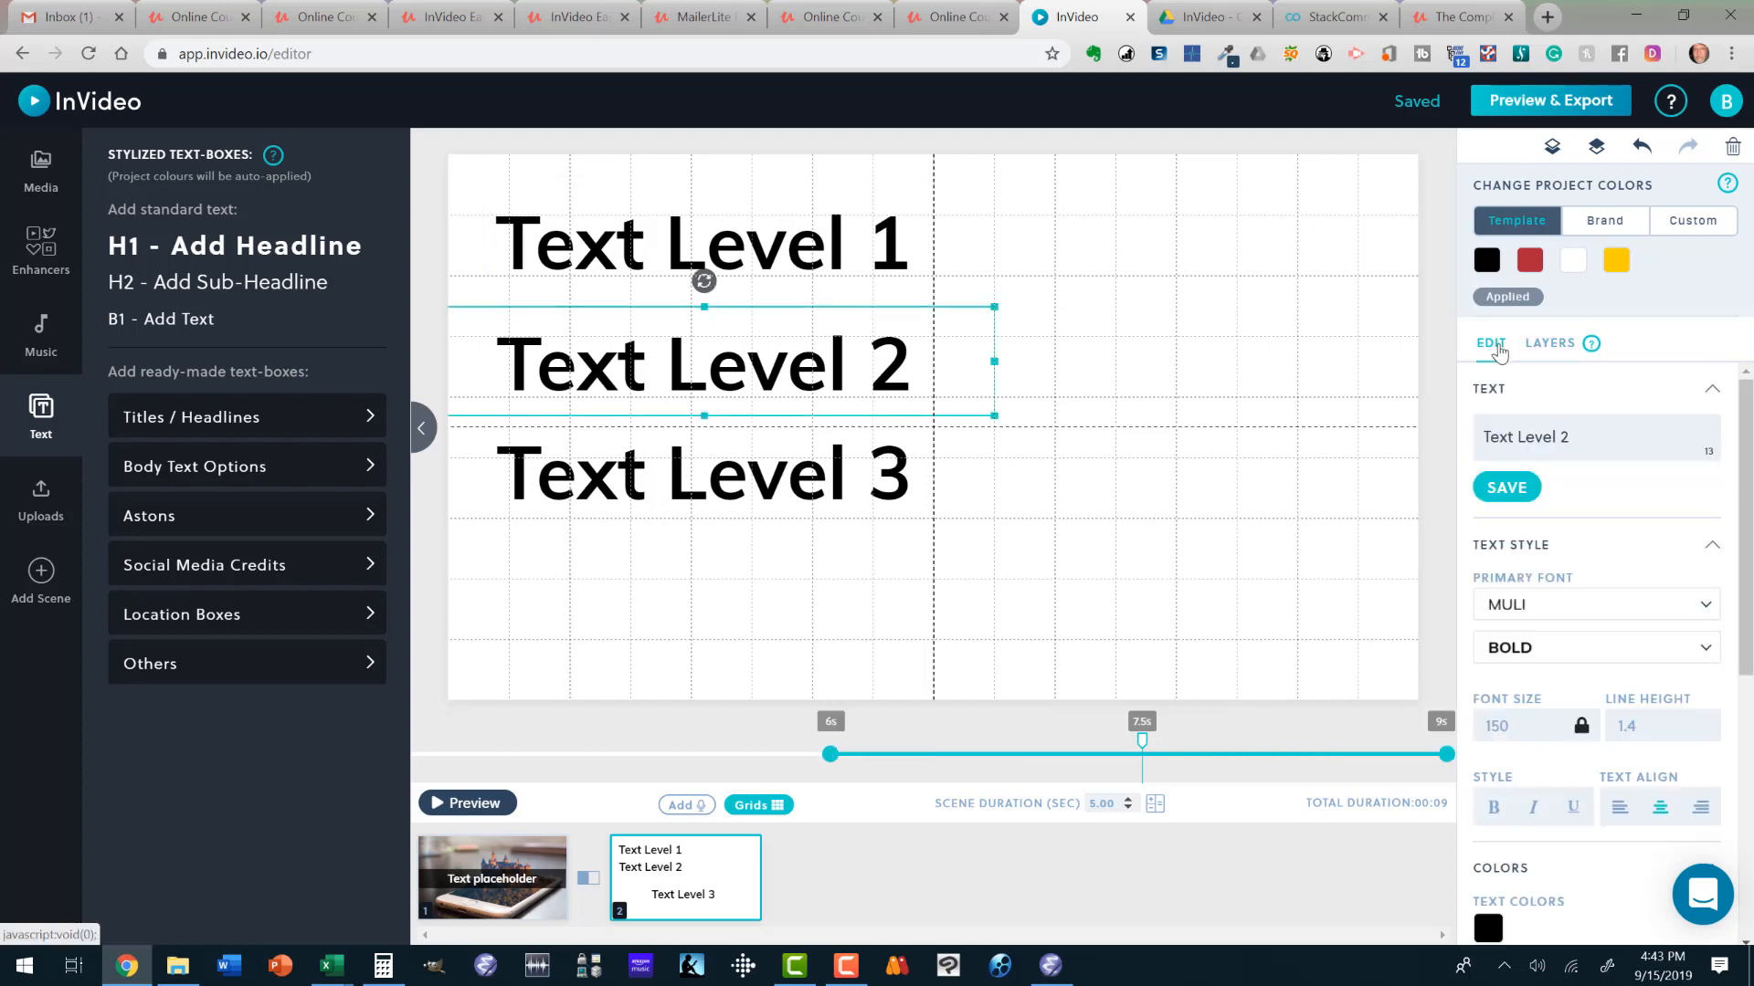
scroll(1581, 560, down, 5)
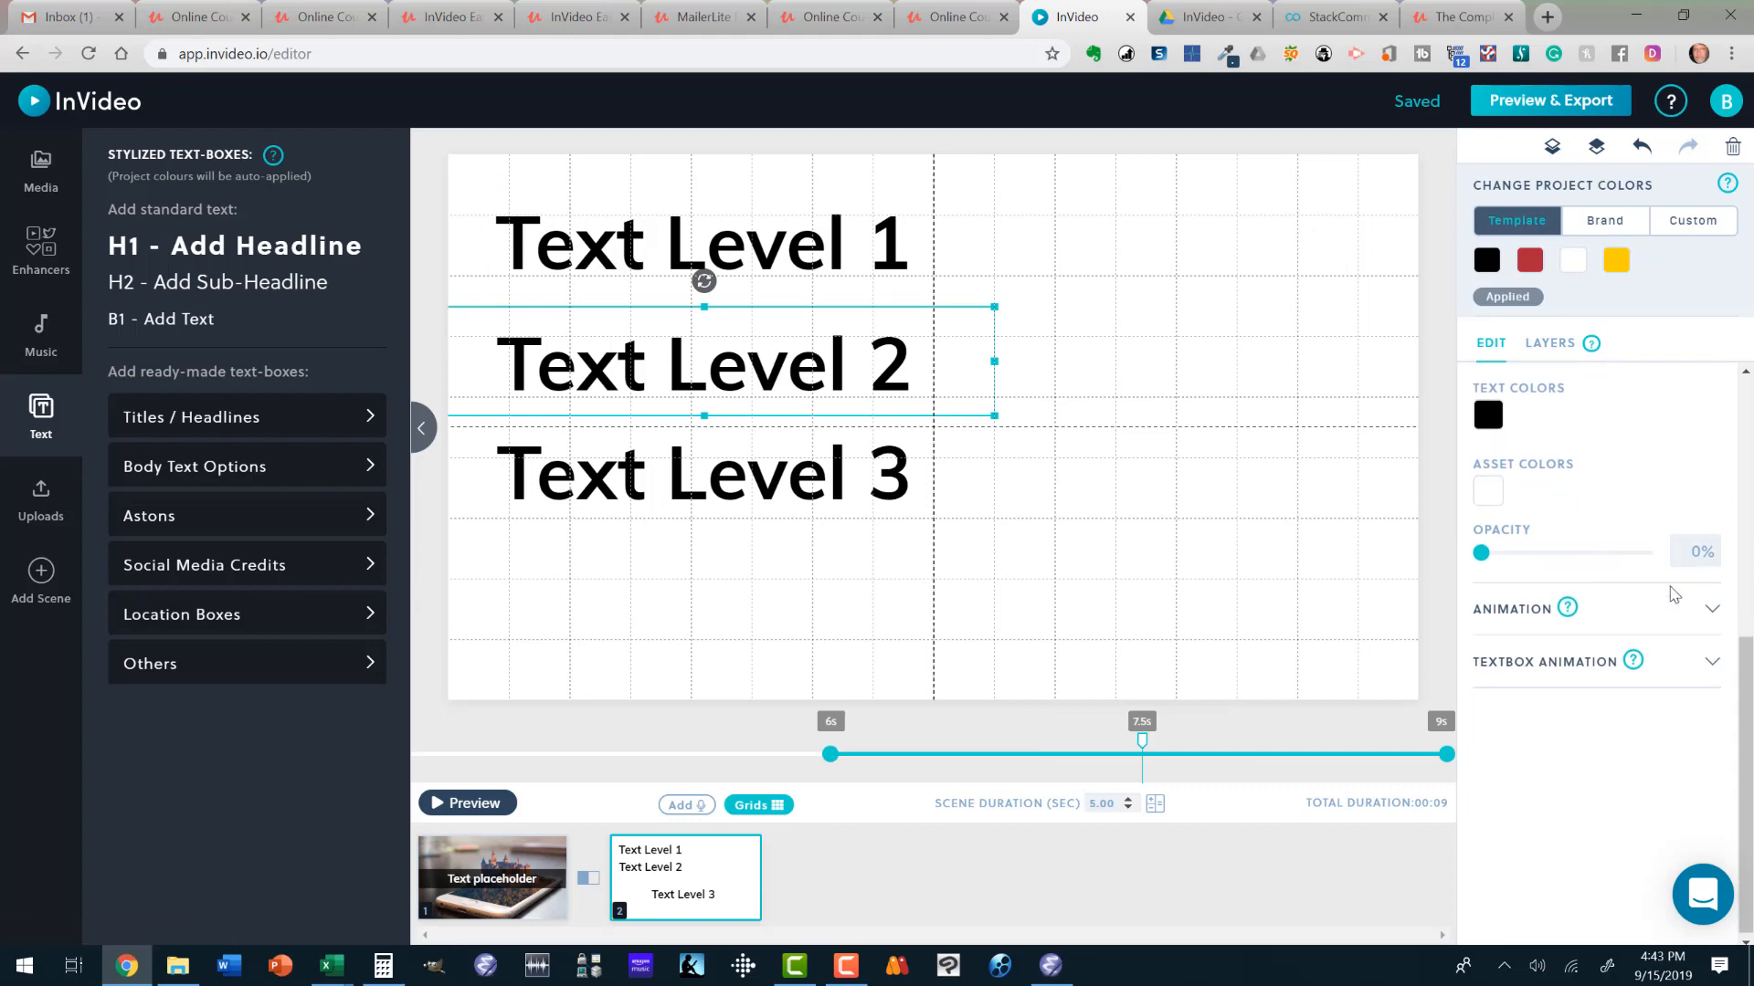
click(1710, 609)
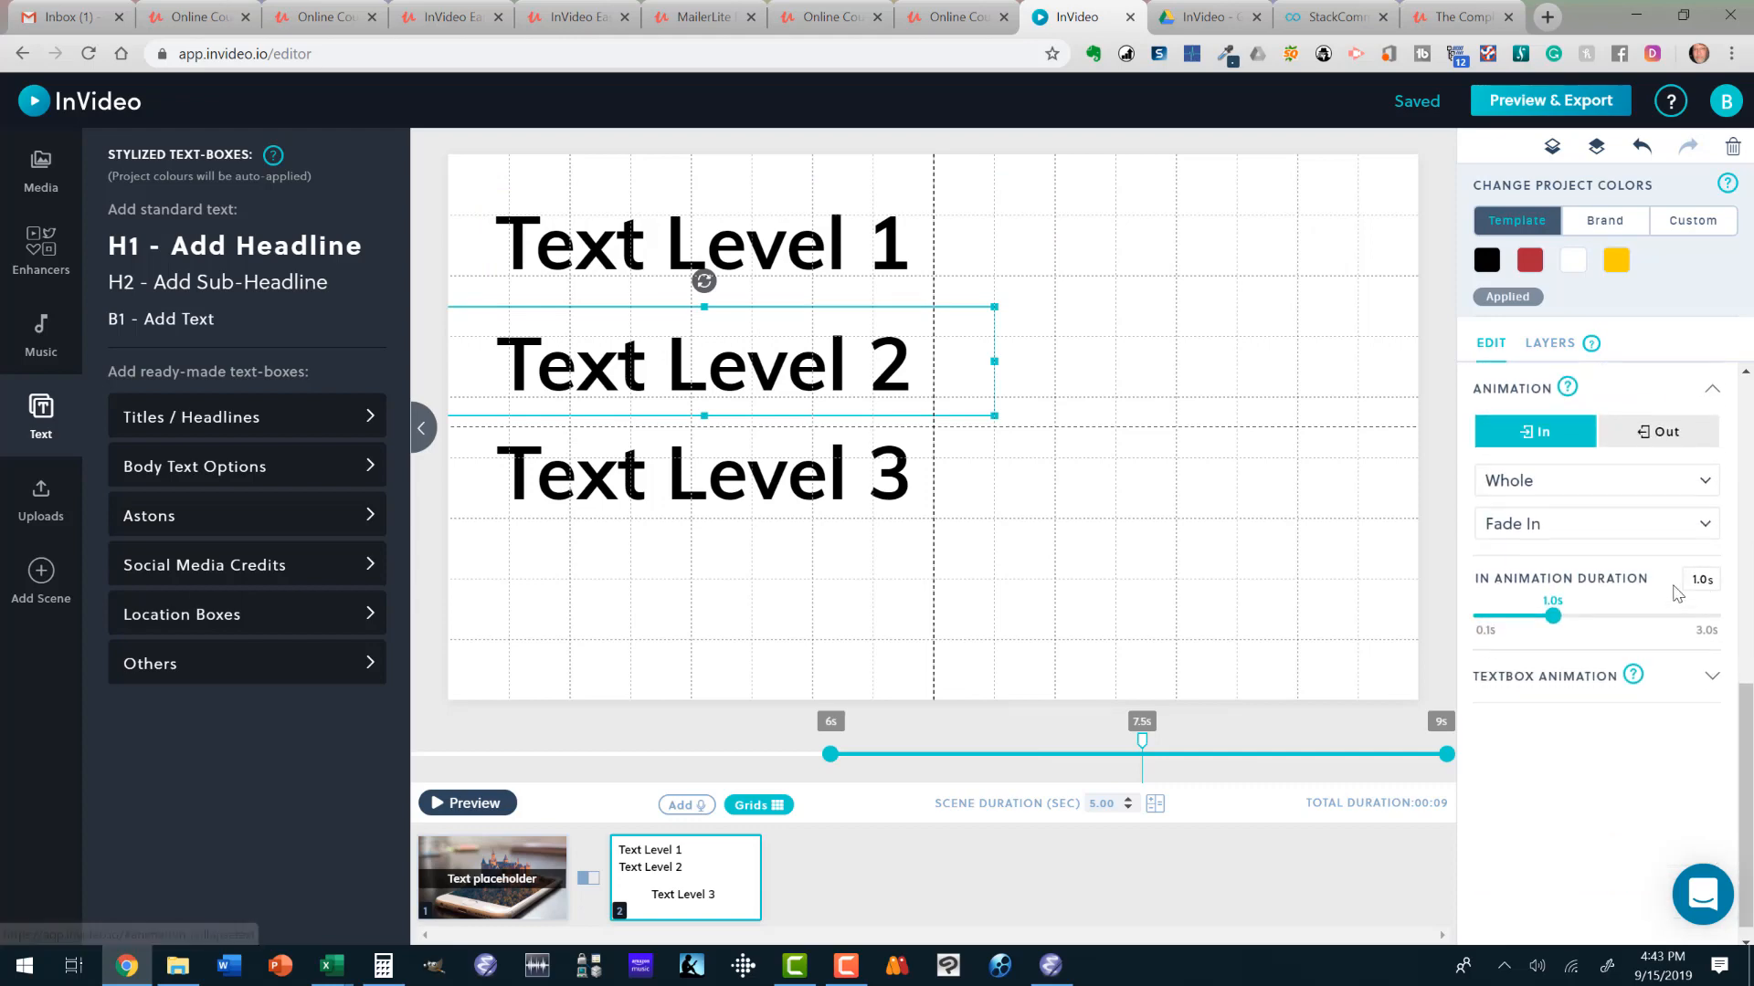
Examine the In animation settings of "Text Level 3" and play a preview of the timing.
click(1546, 347)
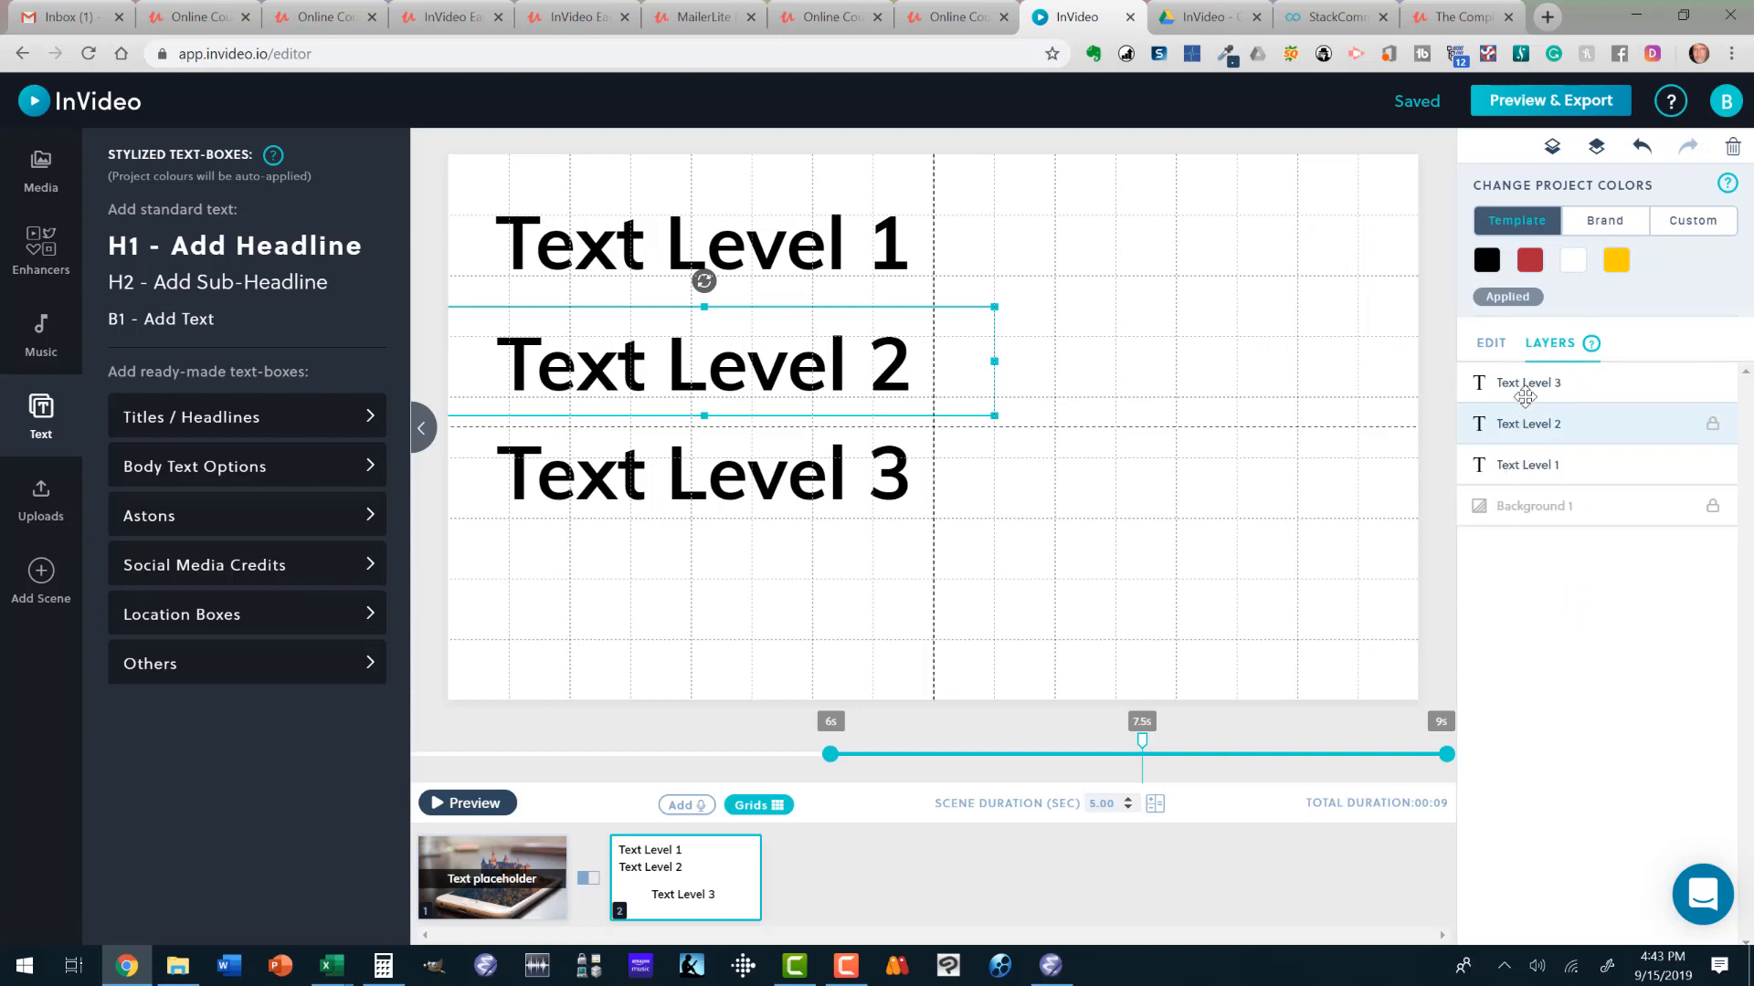
click(1525, 385)
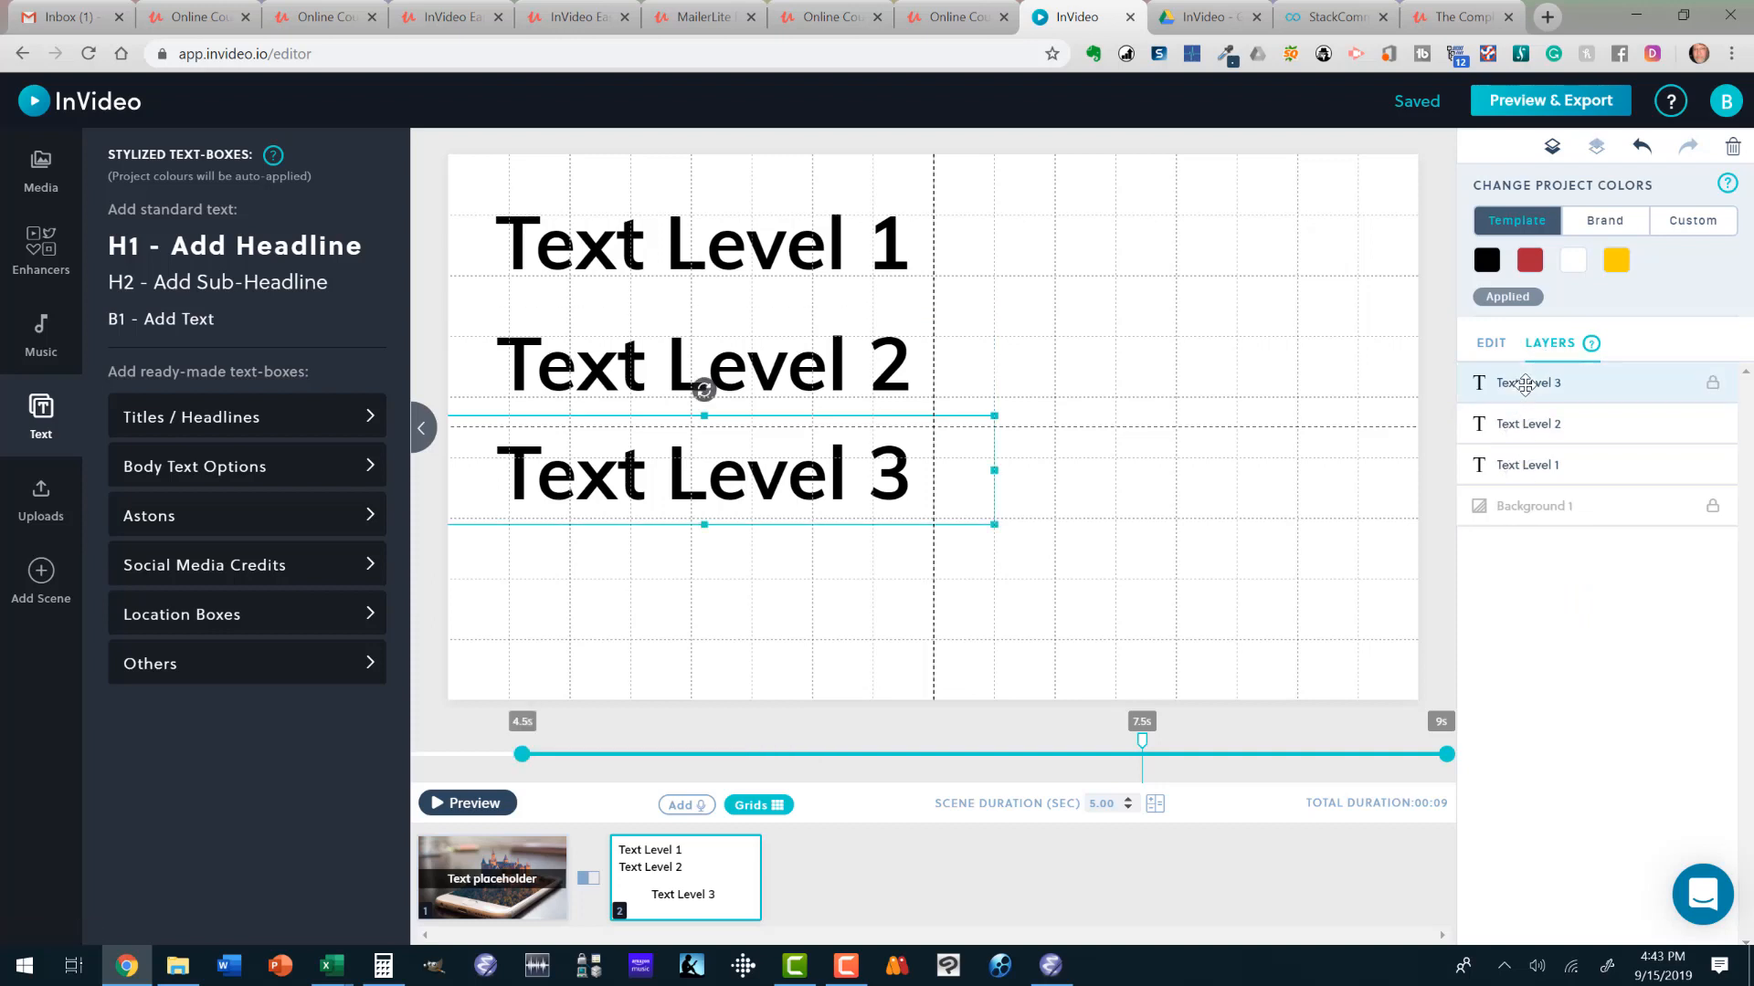
click(1496, 347)
scroll(1531, 421, down, 5)
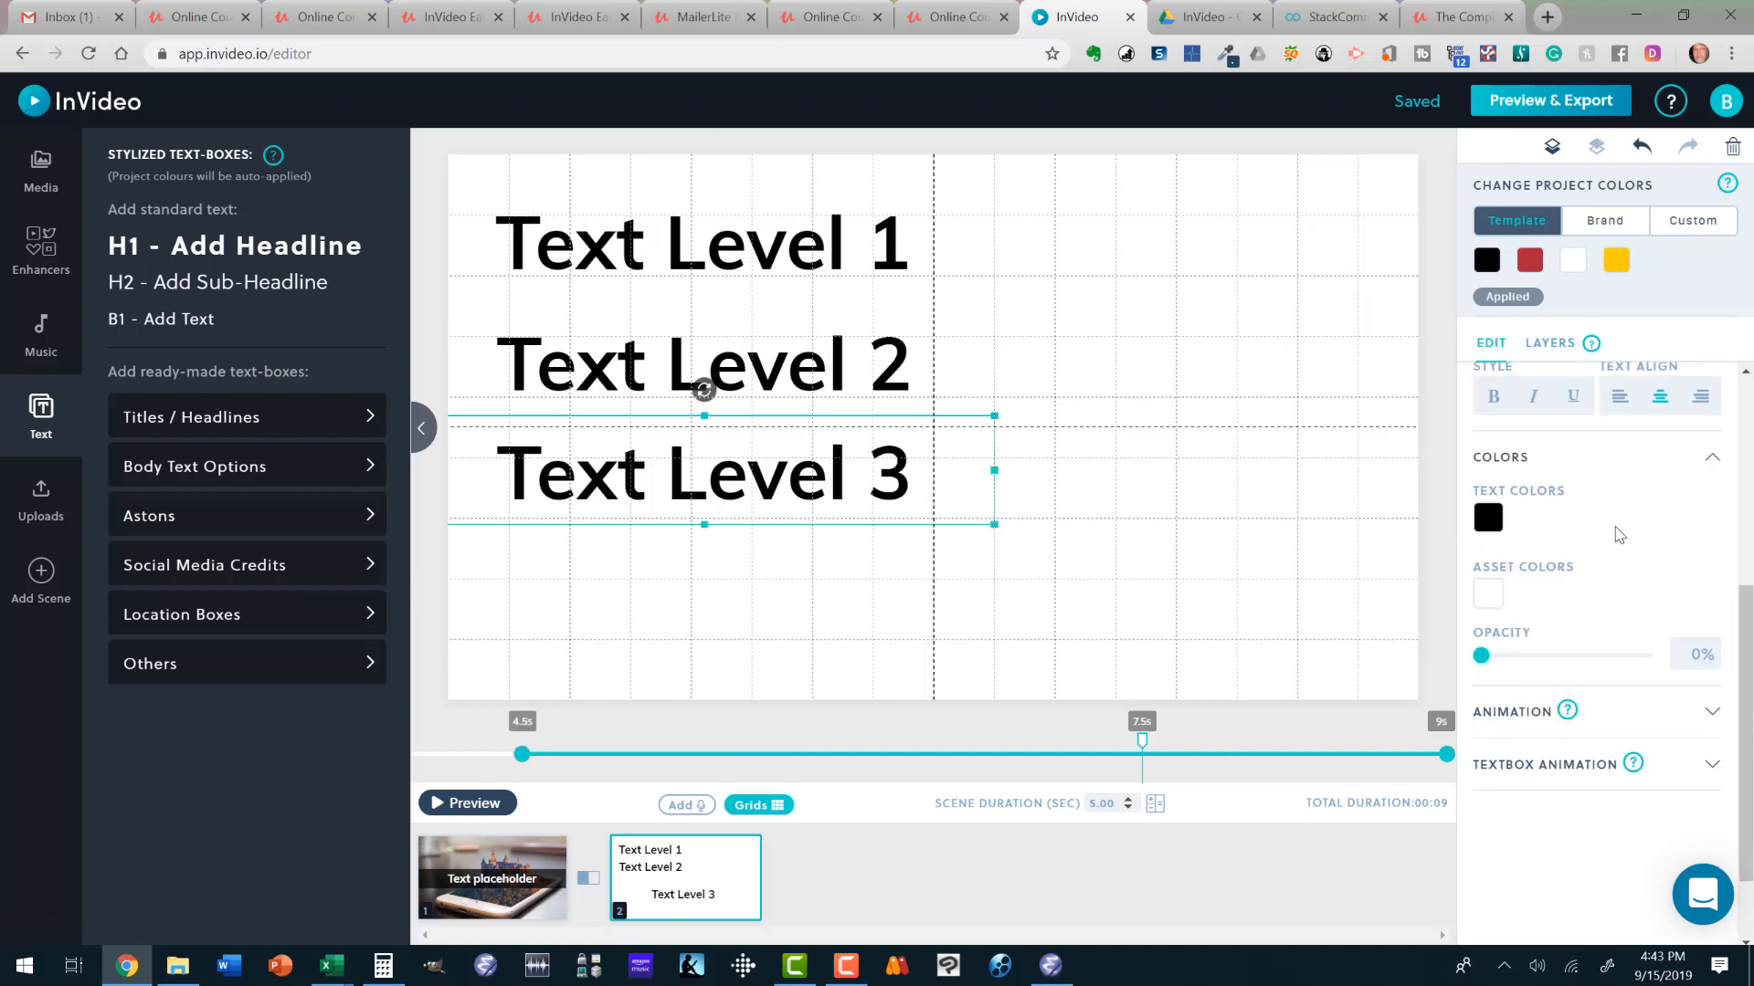
click(1711, 610)
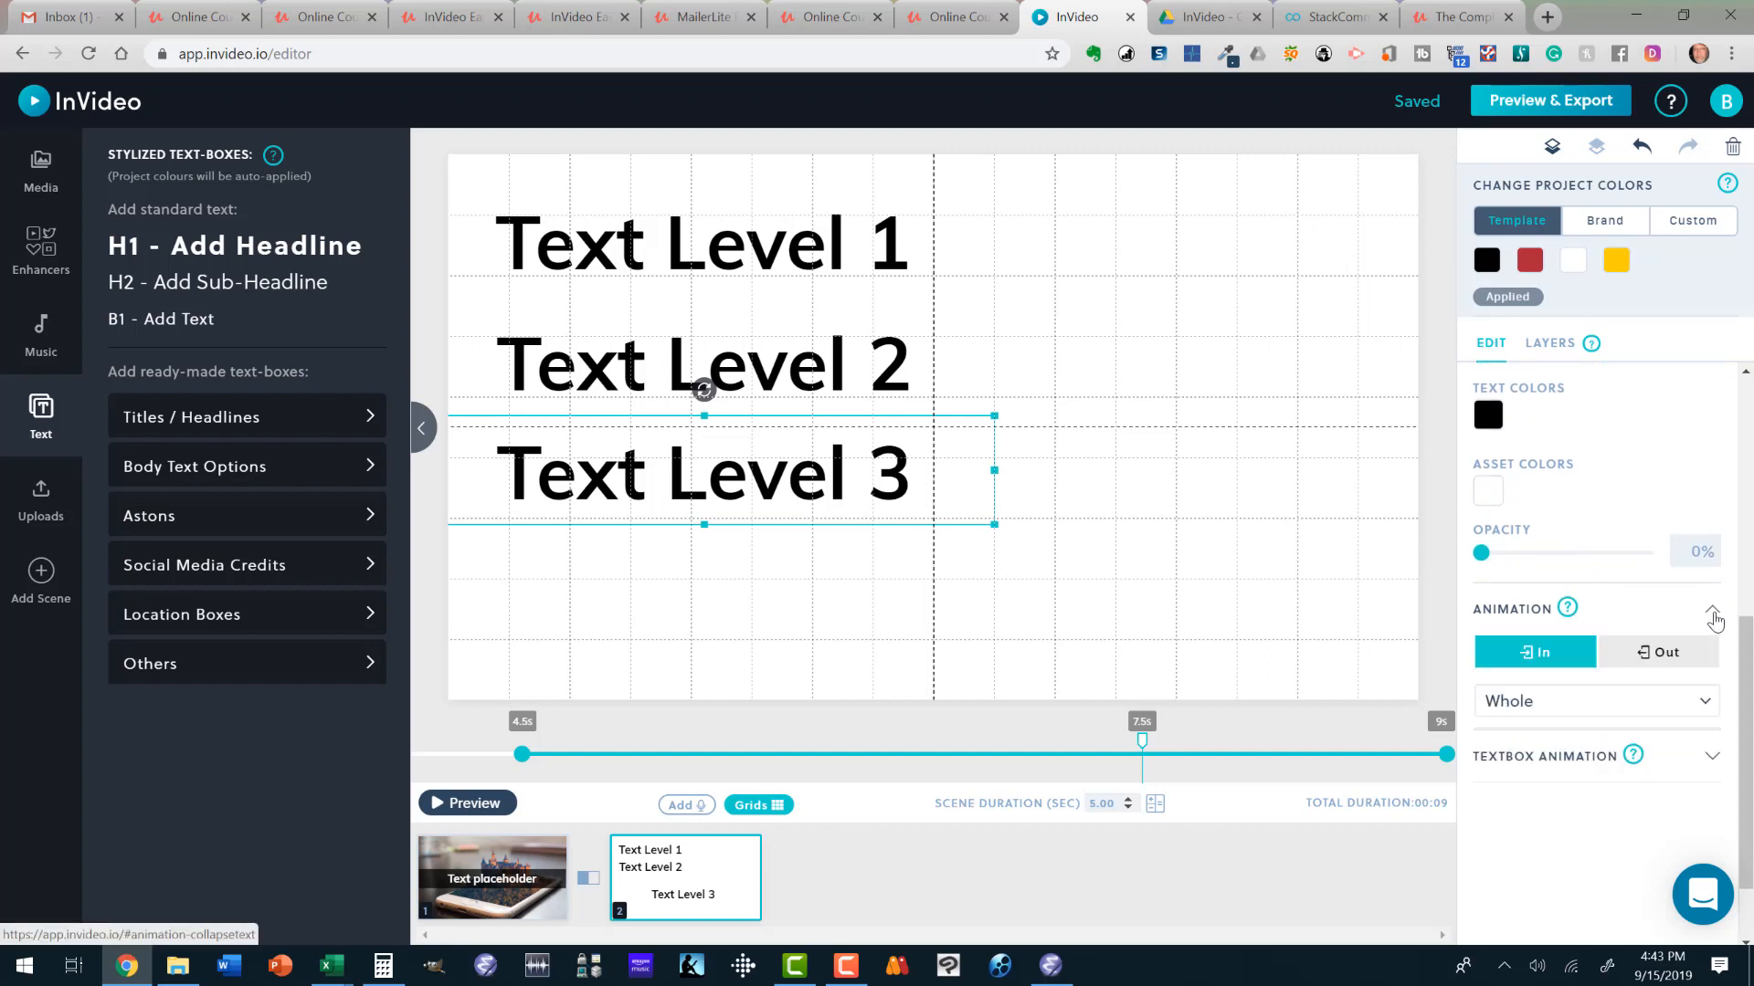
scroll(1557, 691, down, 2)
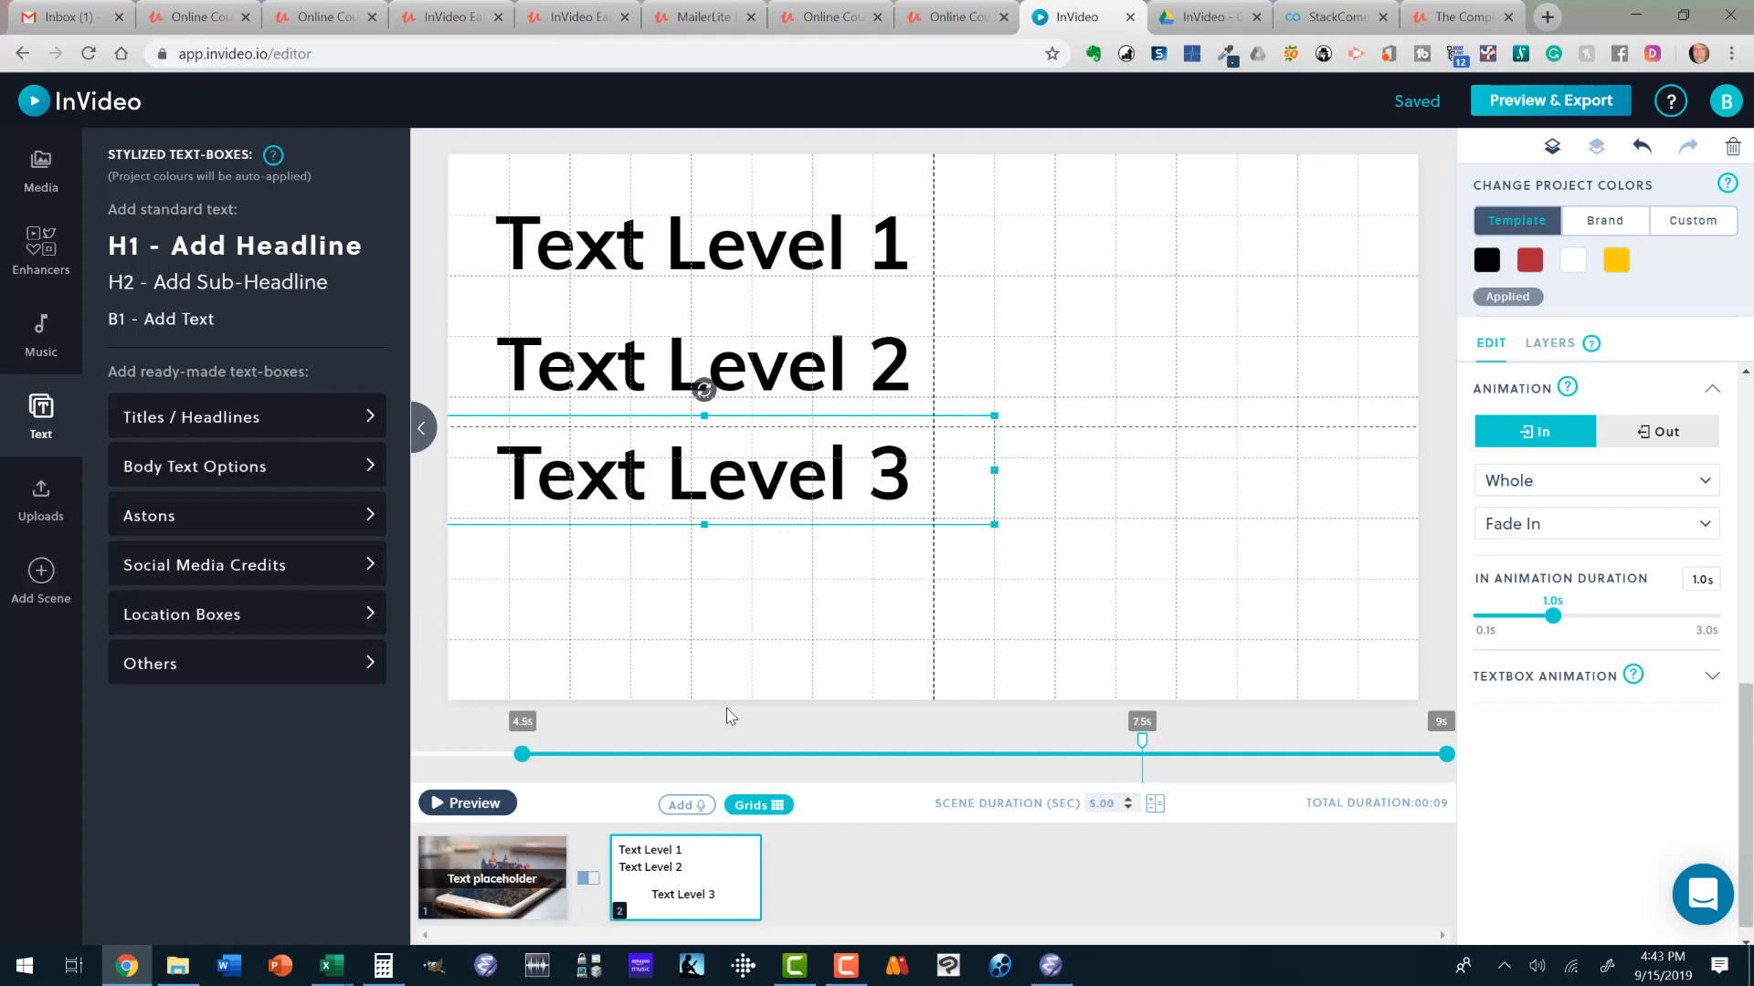
click(474, 804)
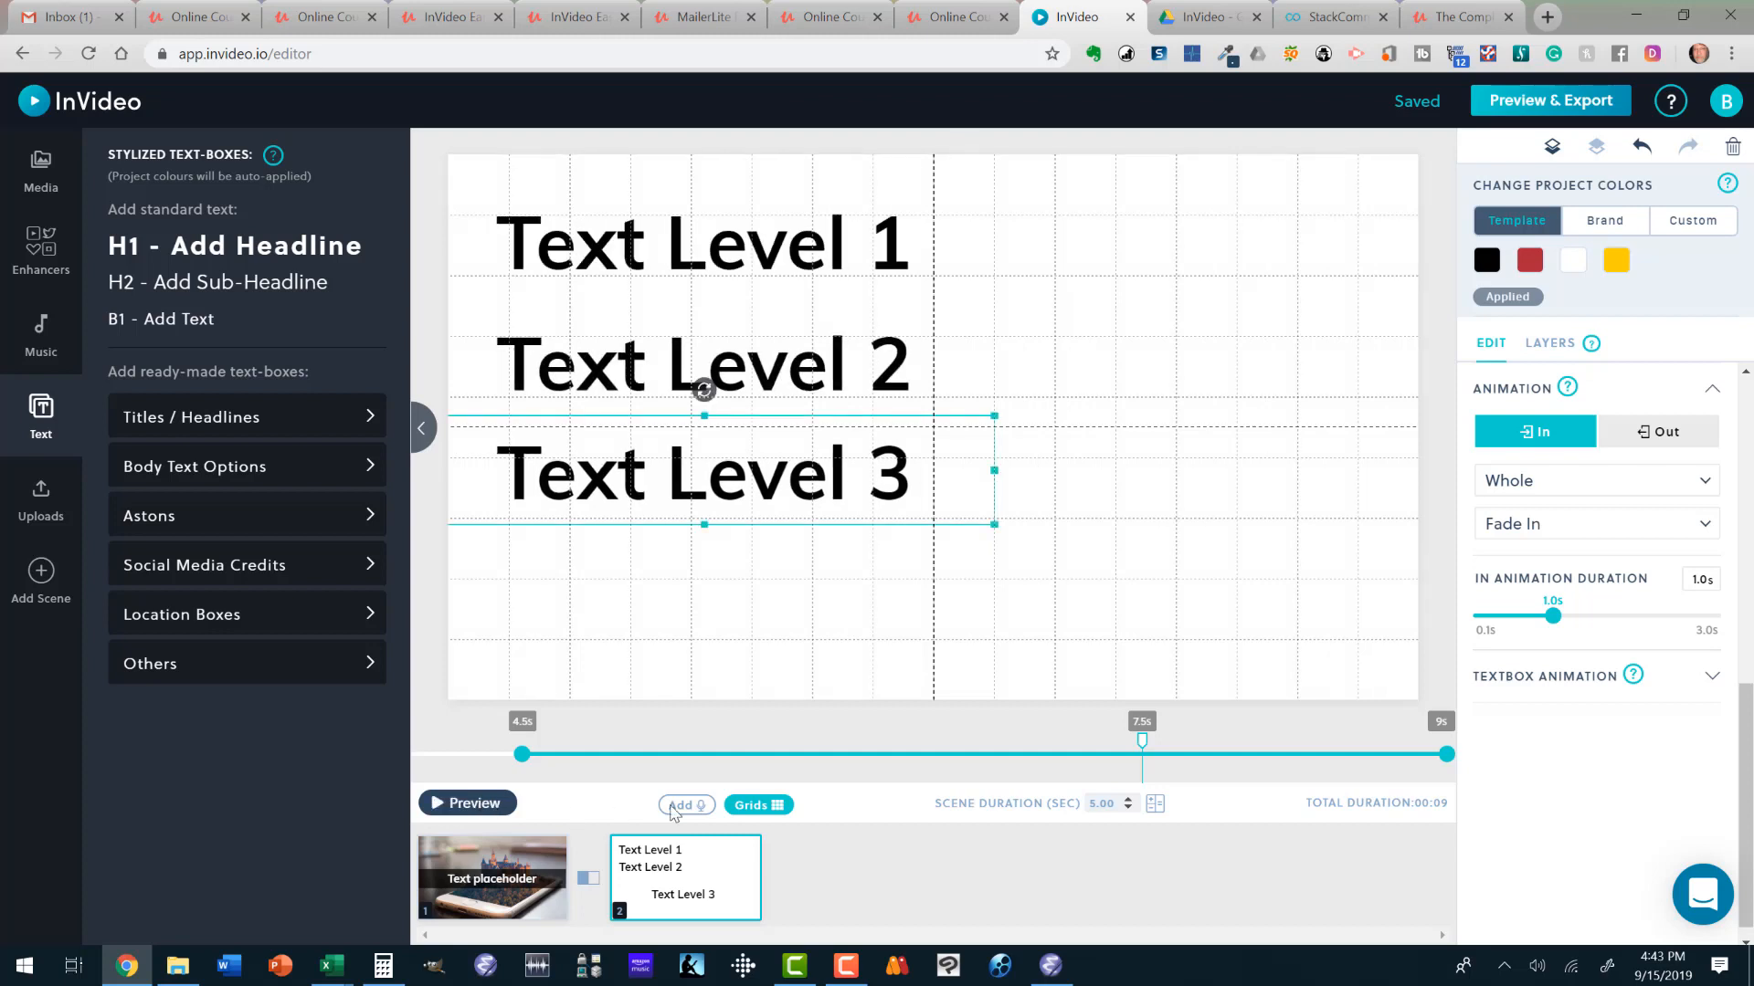
Move the start of "Text Level 1" back to 5 s.
click(1568, 348)
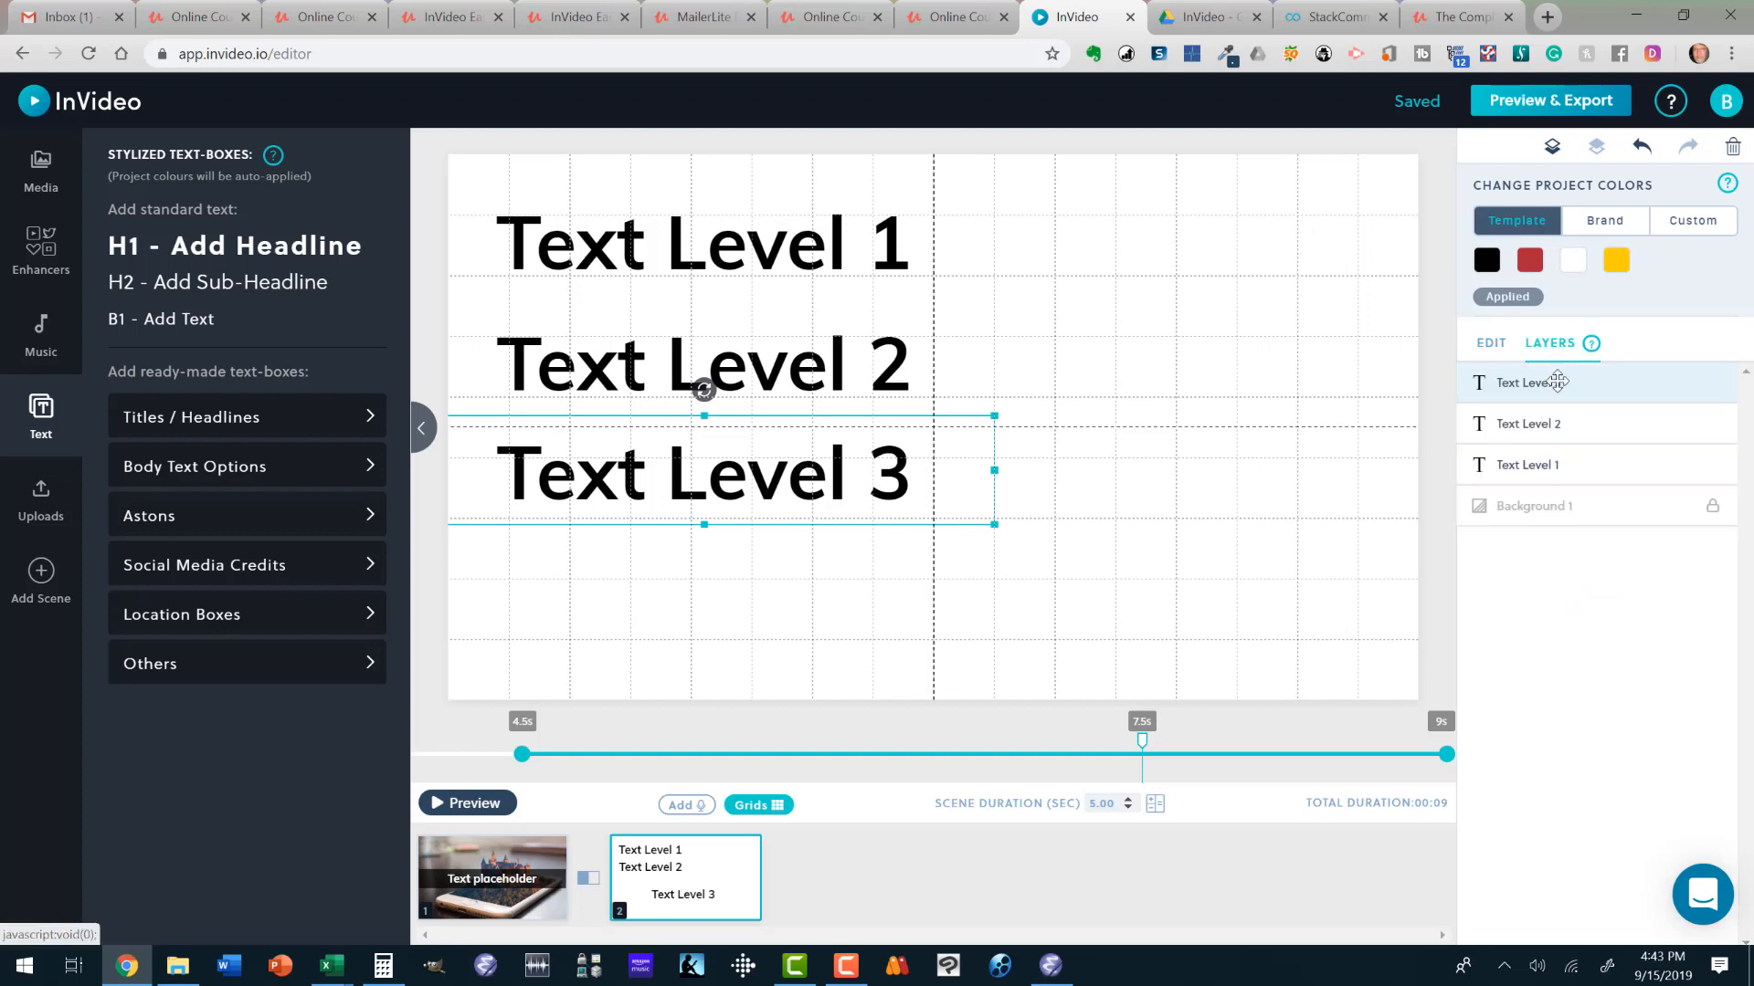
click(1544, 461)
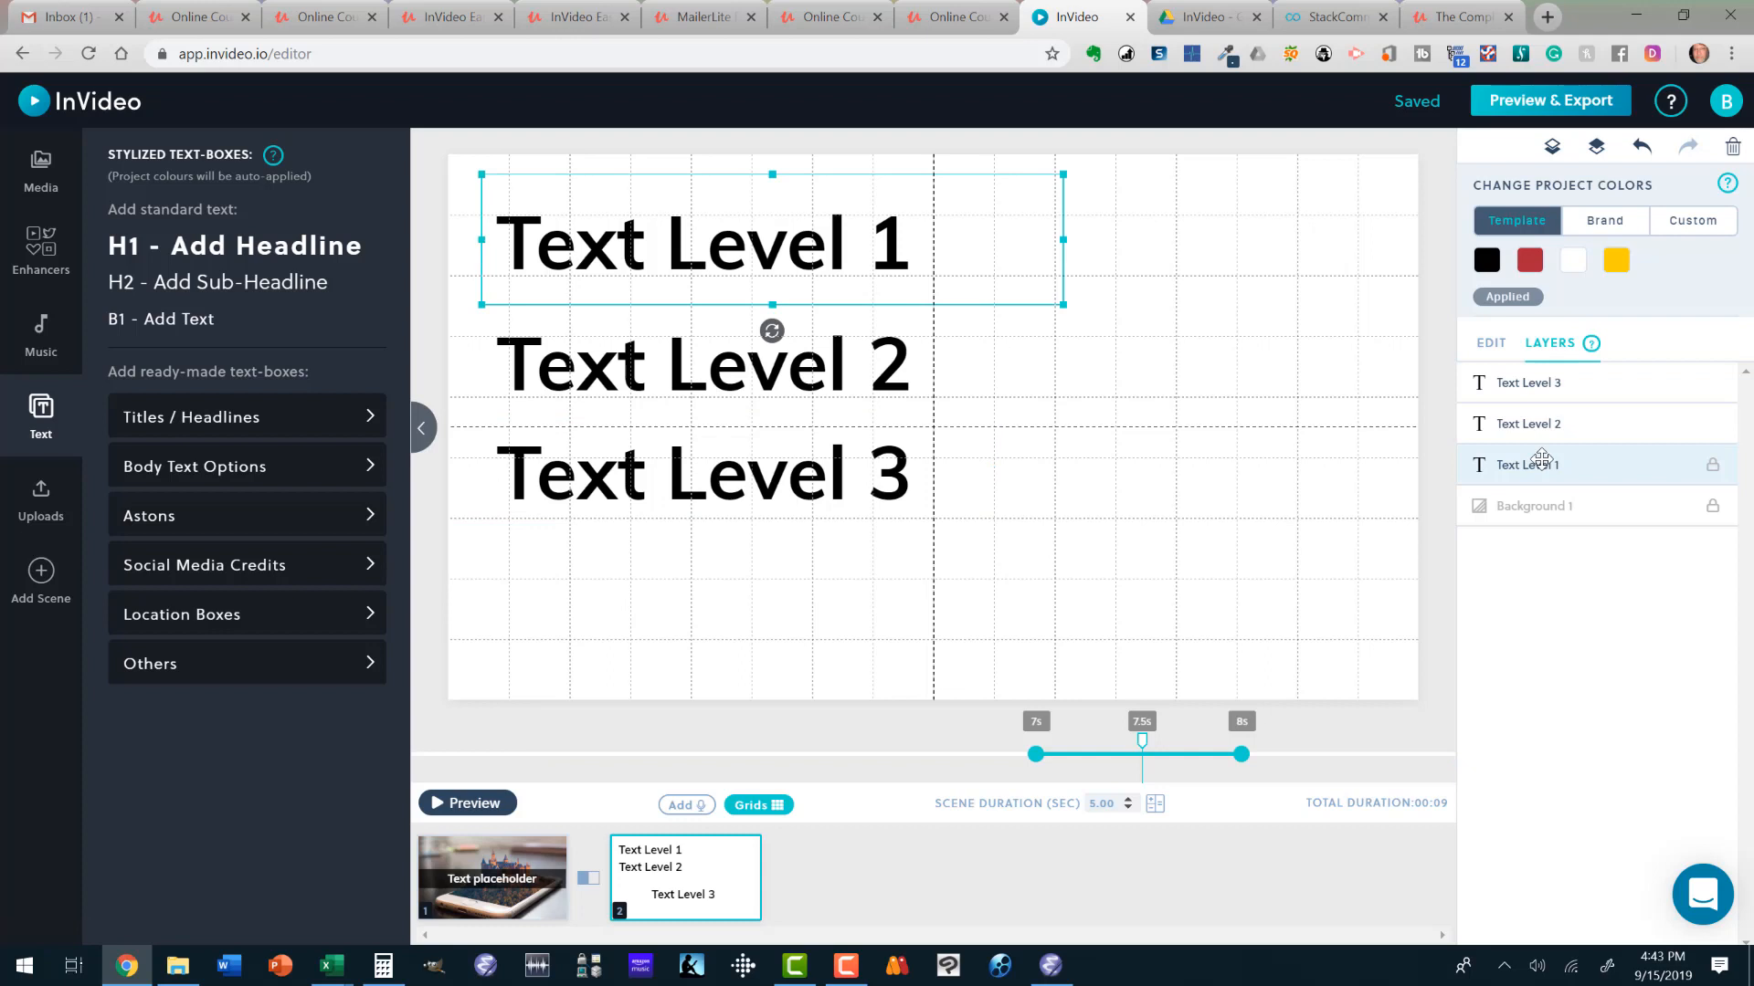
drag(1038, 760, 636, 798)
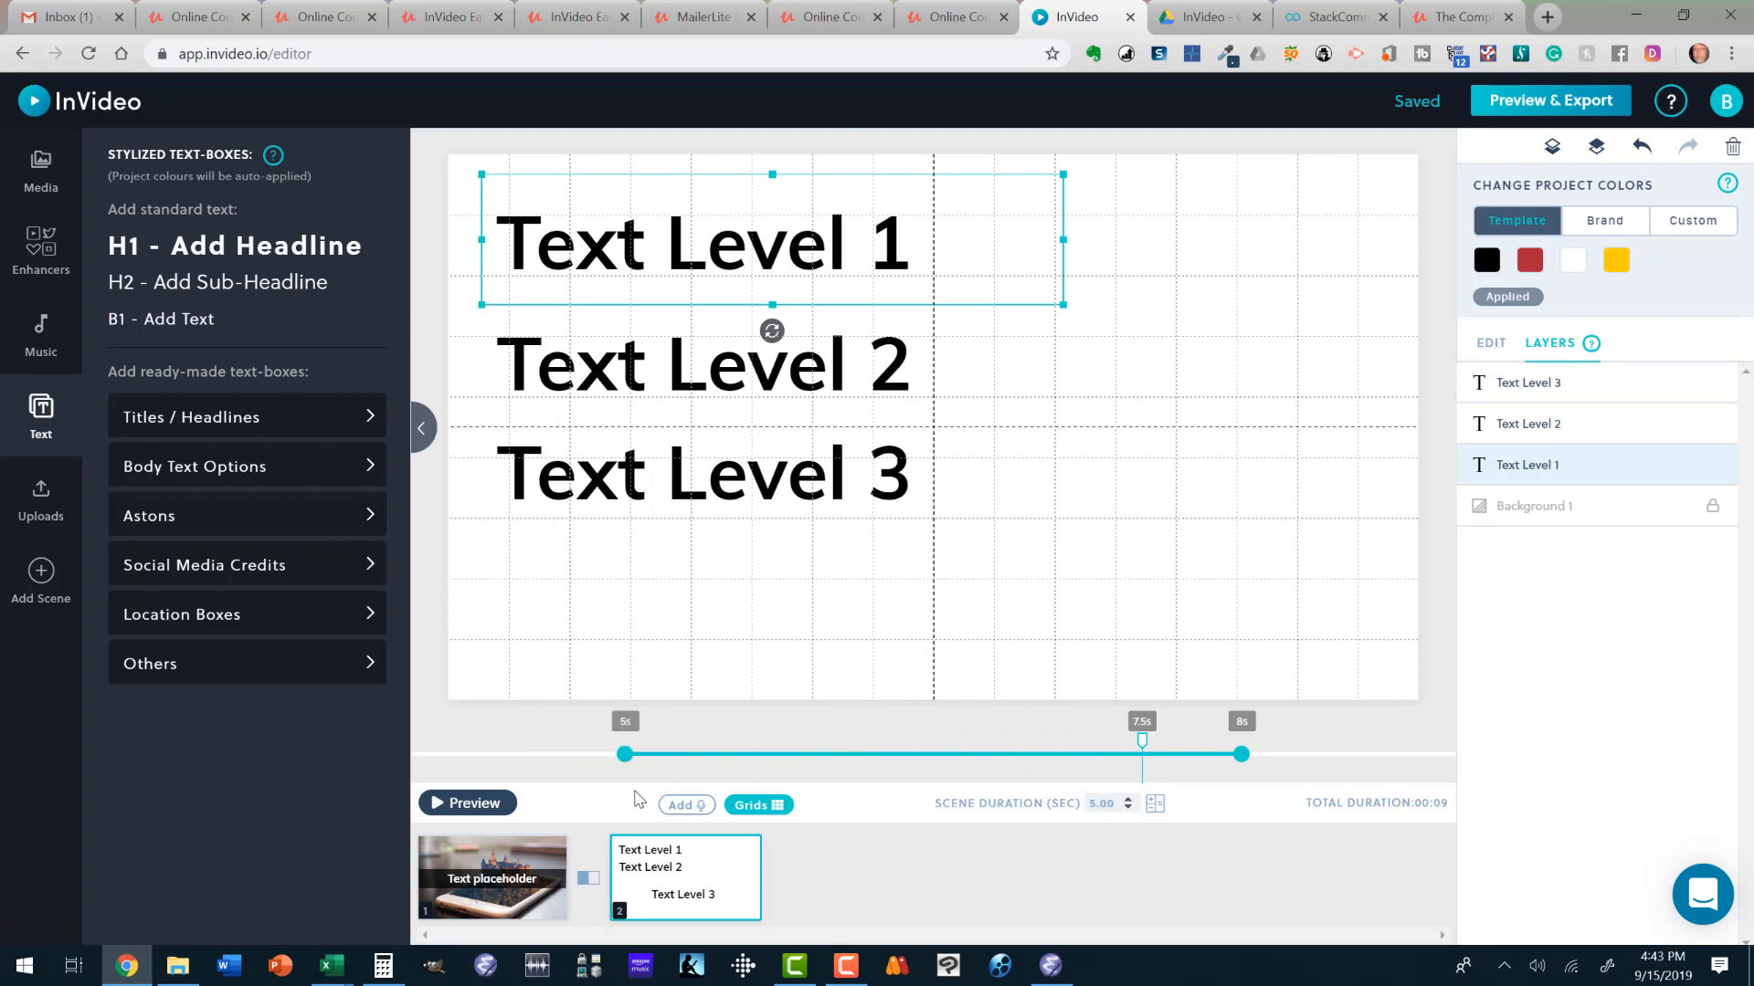
Check the time range of "Text Level 2", delay the start of "Text Level 3" to 7 s, and preview the result.
click(1535, 425)
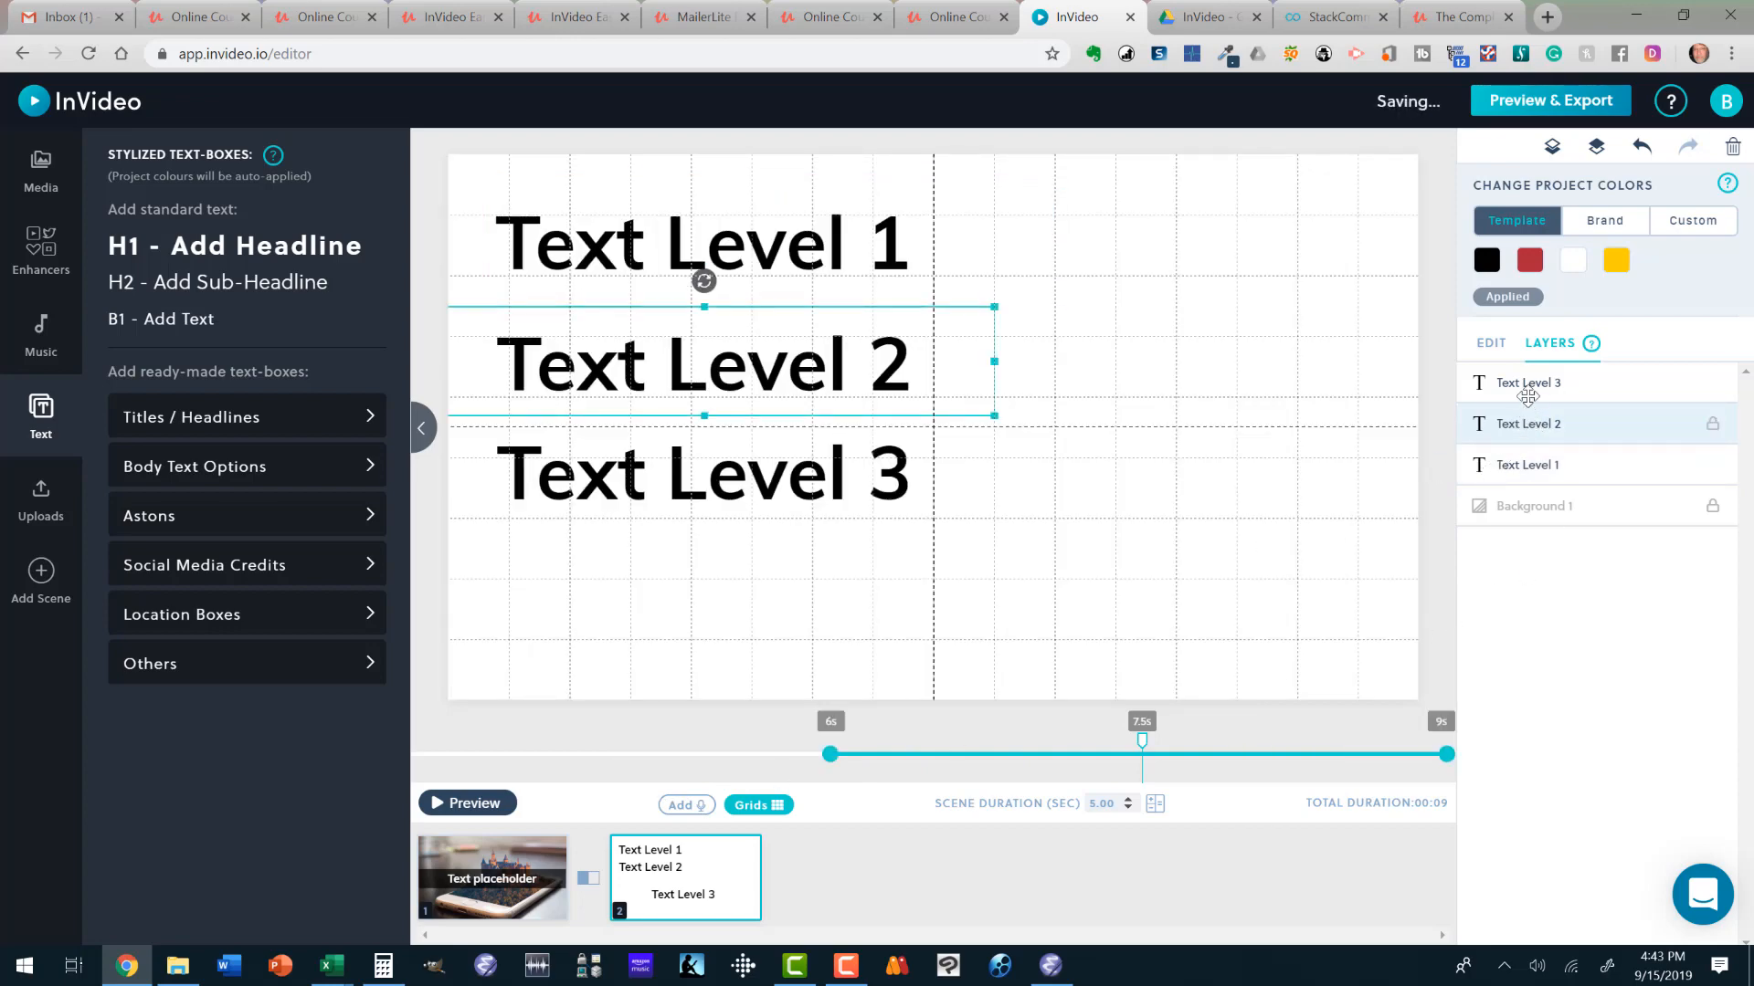
click(1525, 385)
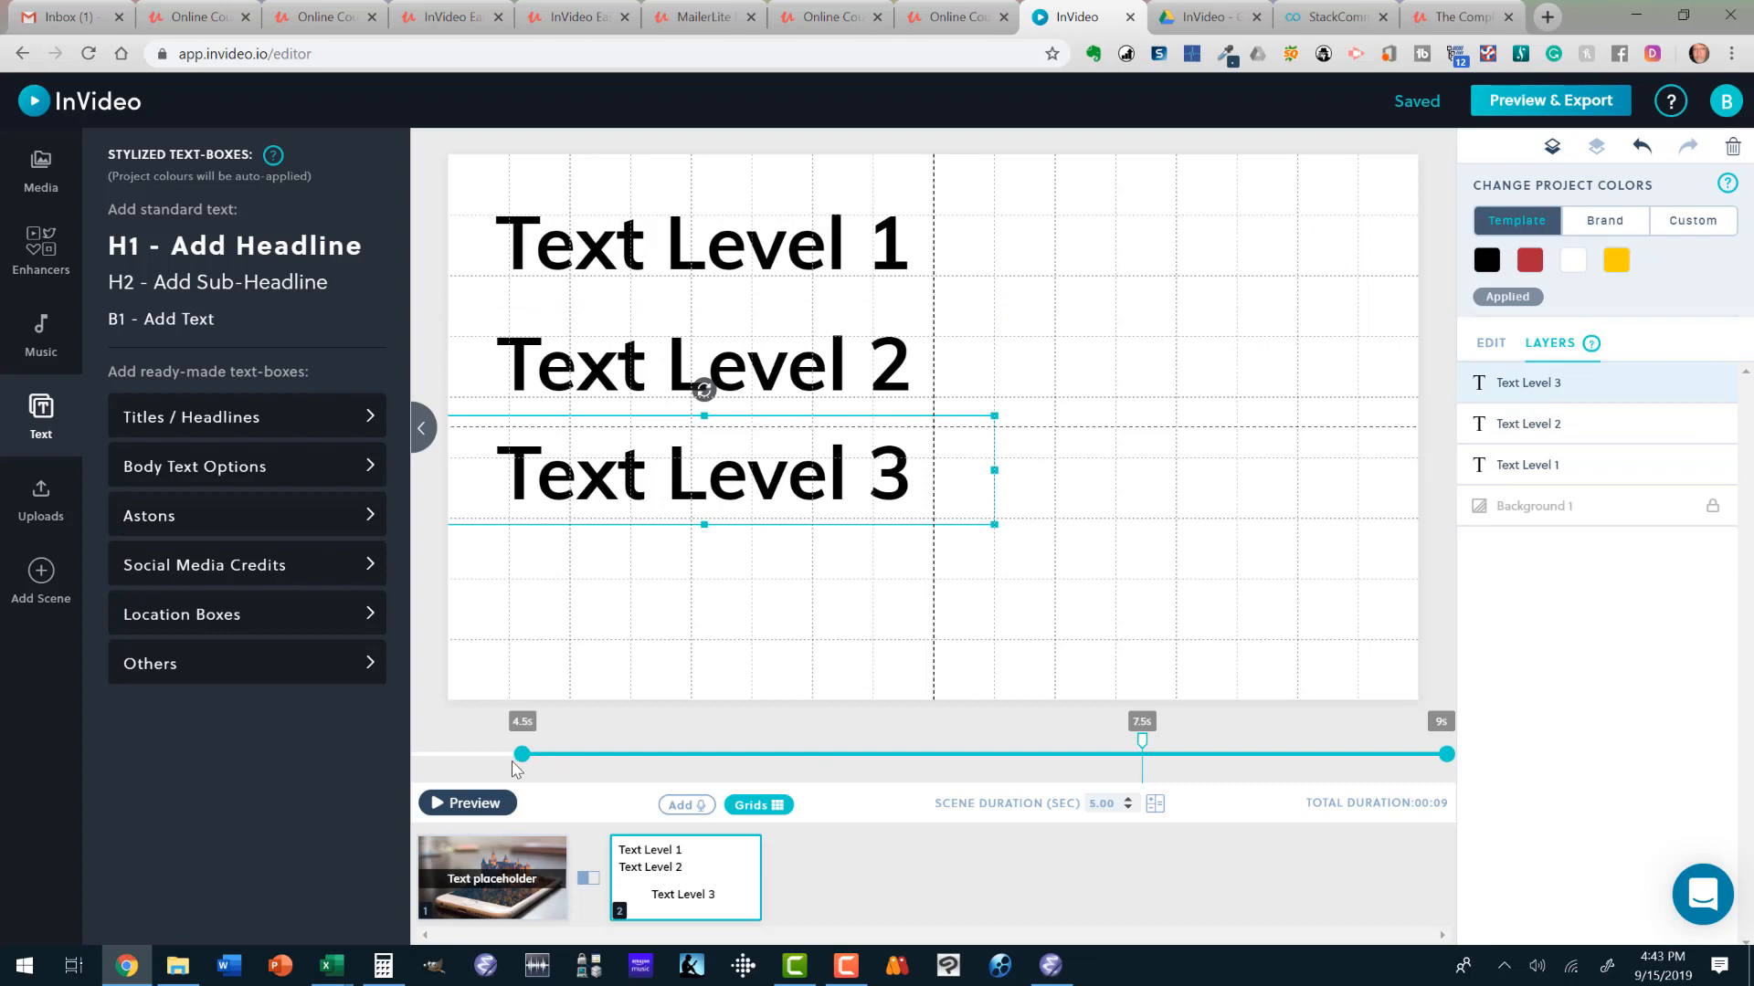
drag(520, 754, 1038, 756)
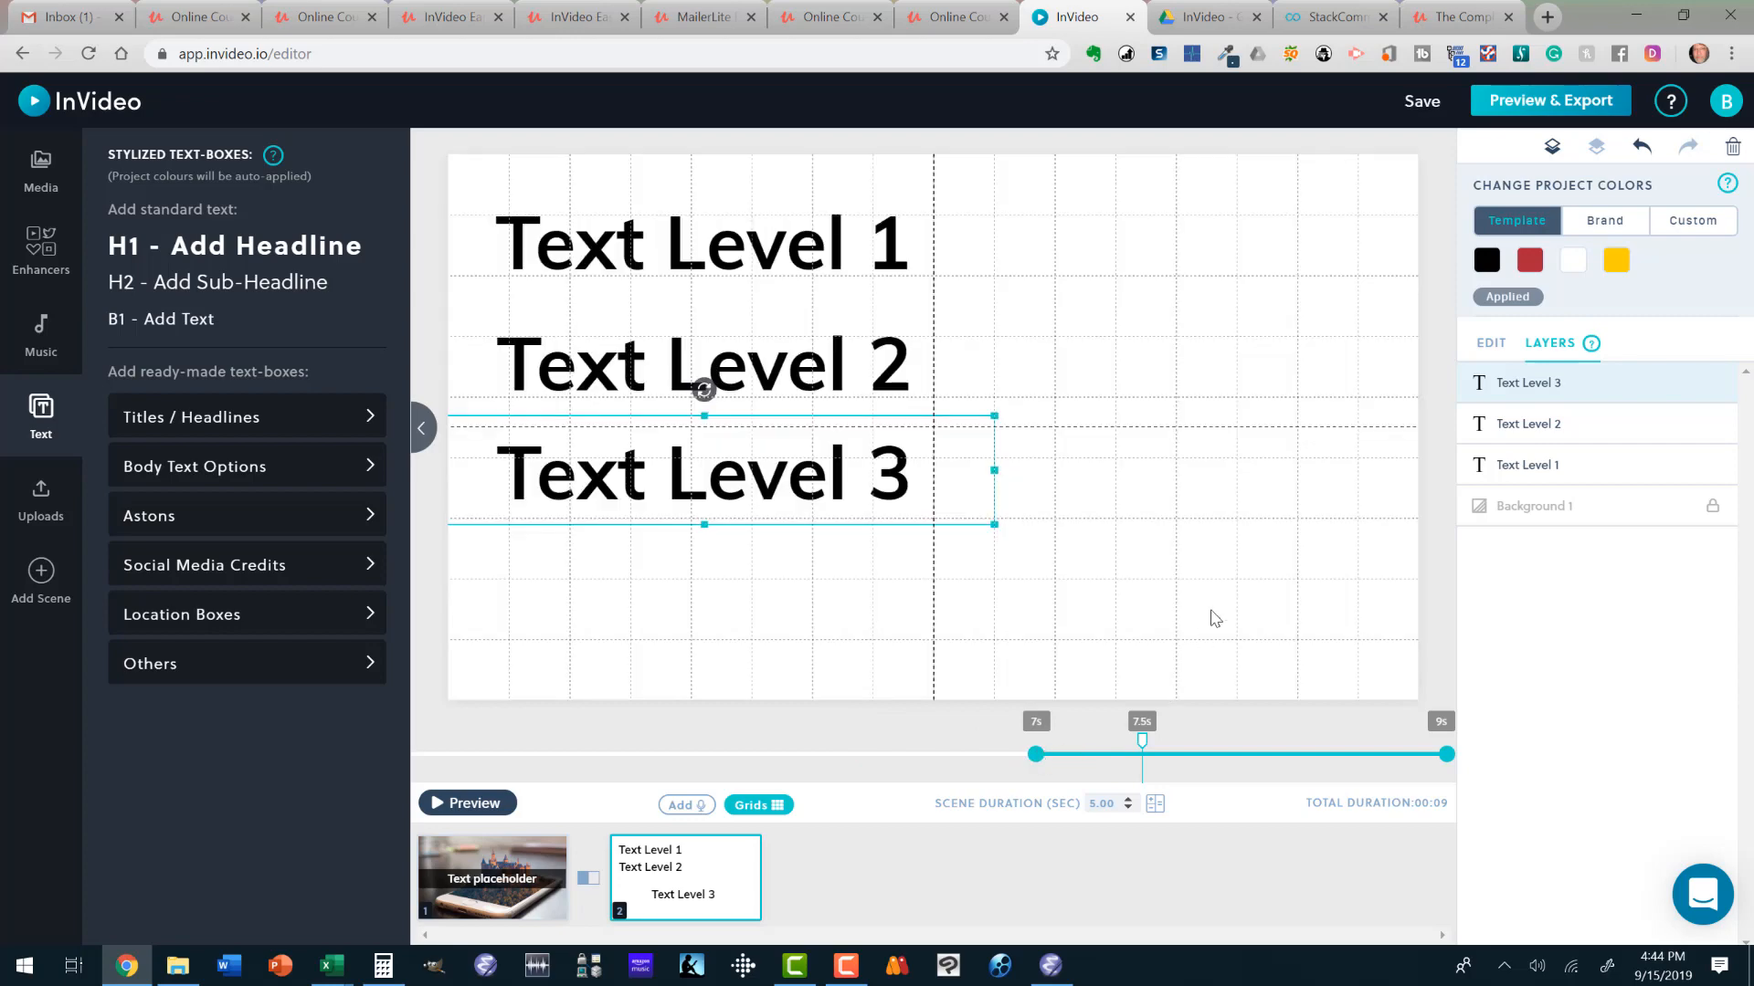
click(491, 809)
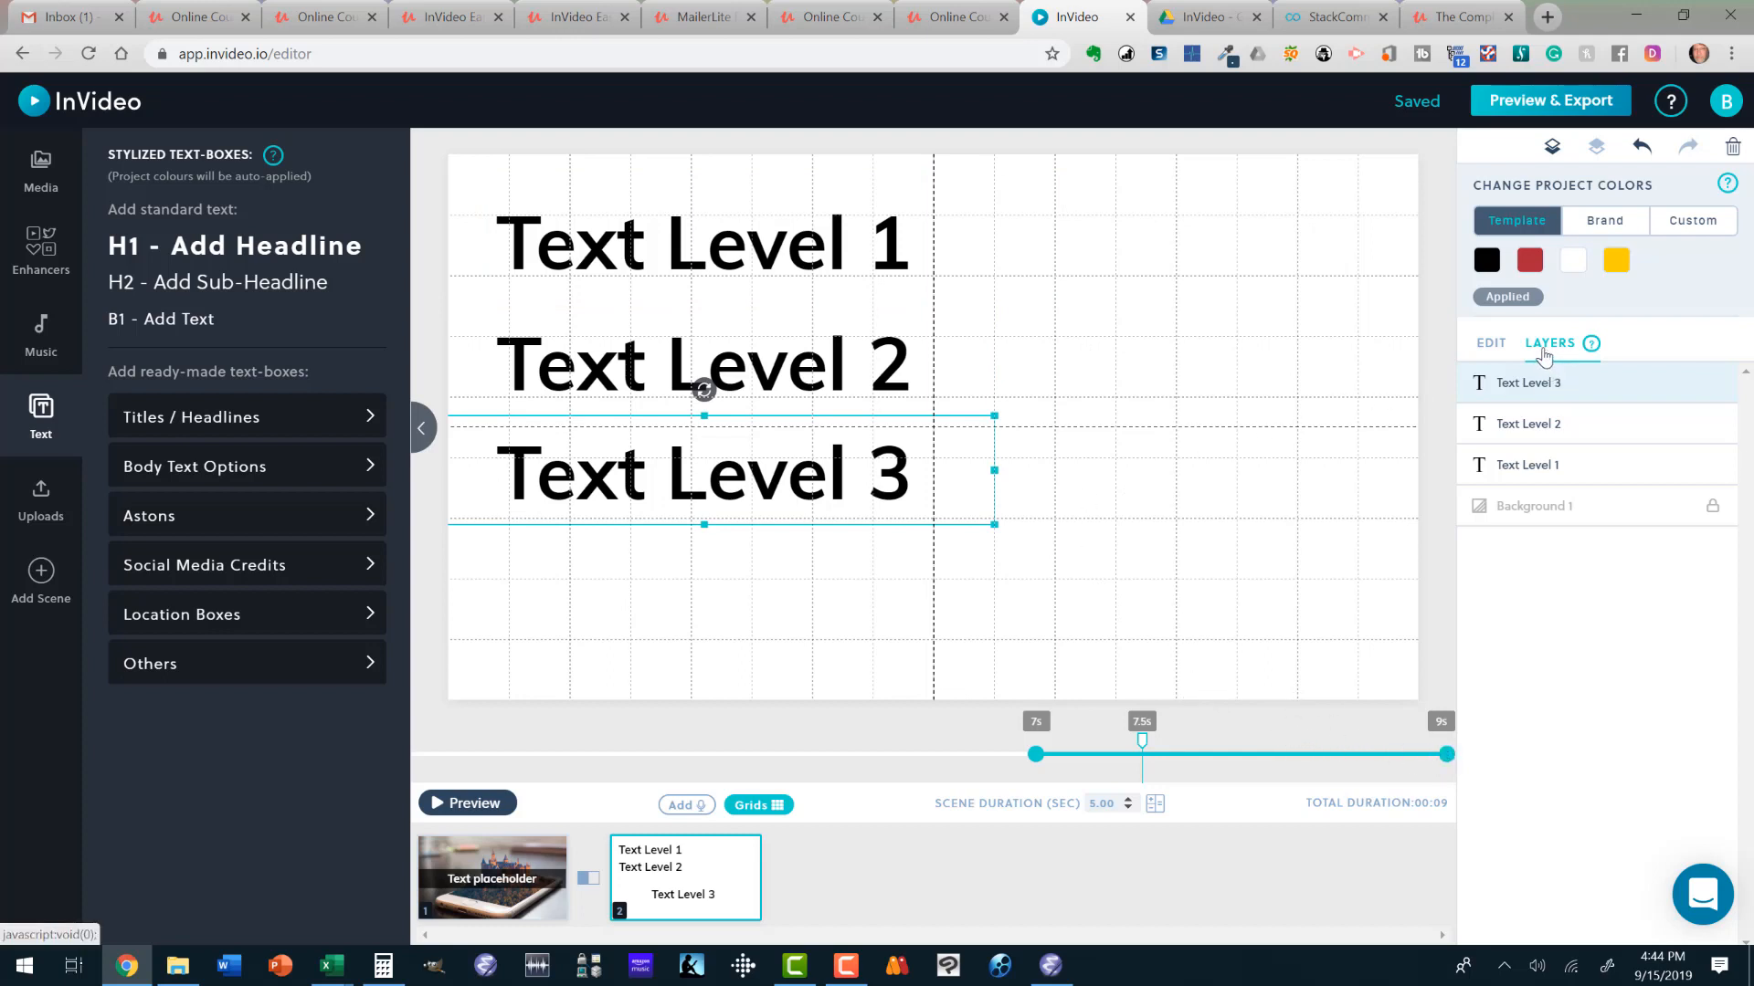
Set the Out animation of "Text Level 1" to the In-Place fade (Fade Out).
click(1498, 345)
click(1532, 346)
click(1532, 464)
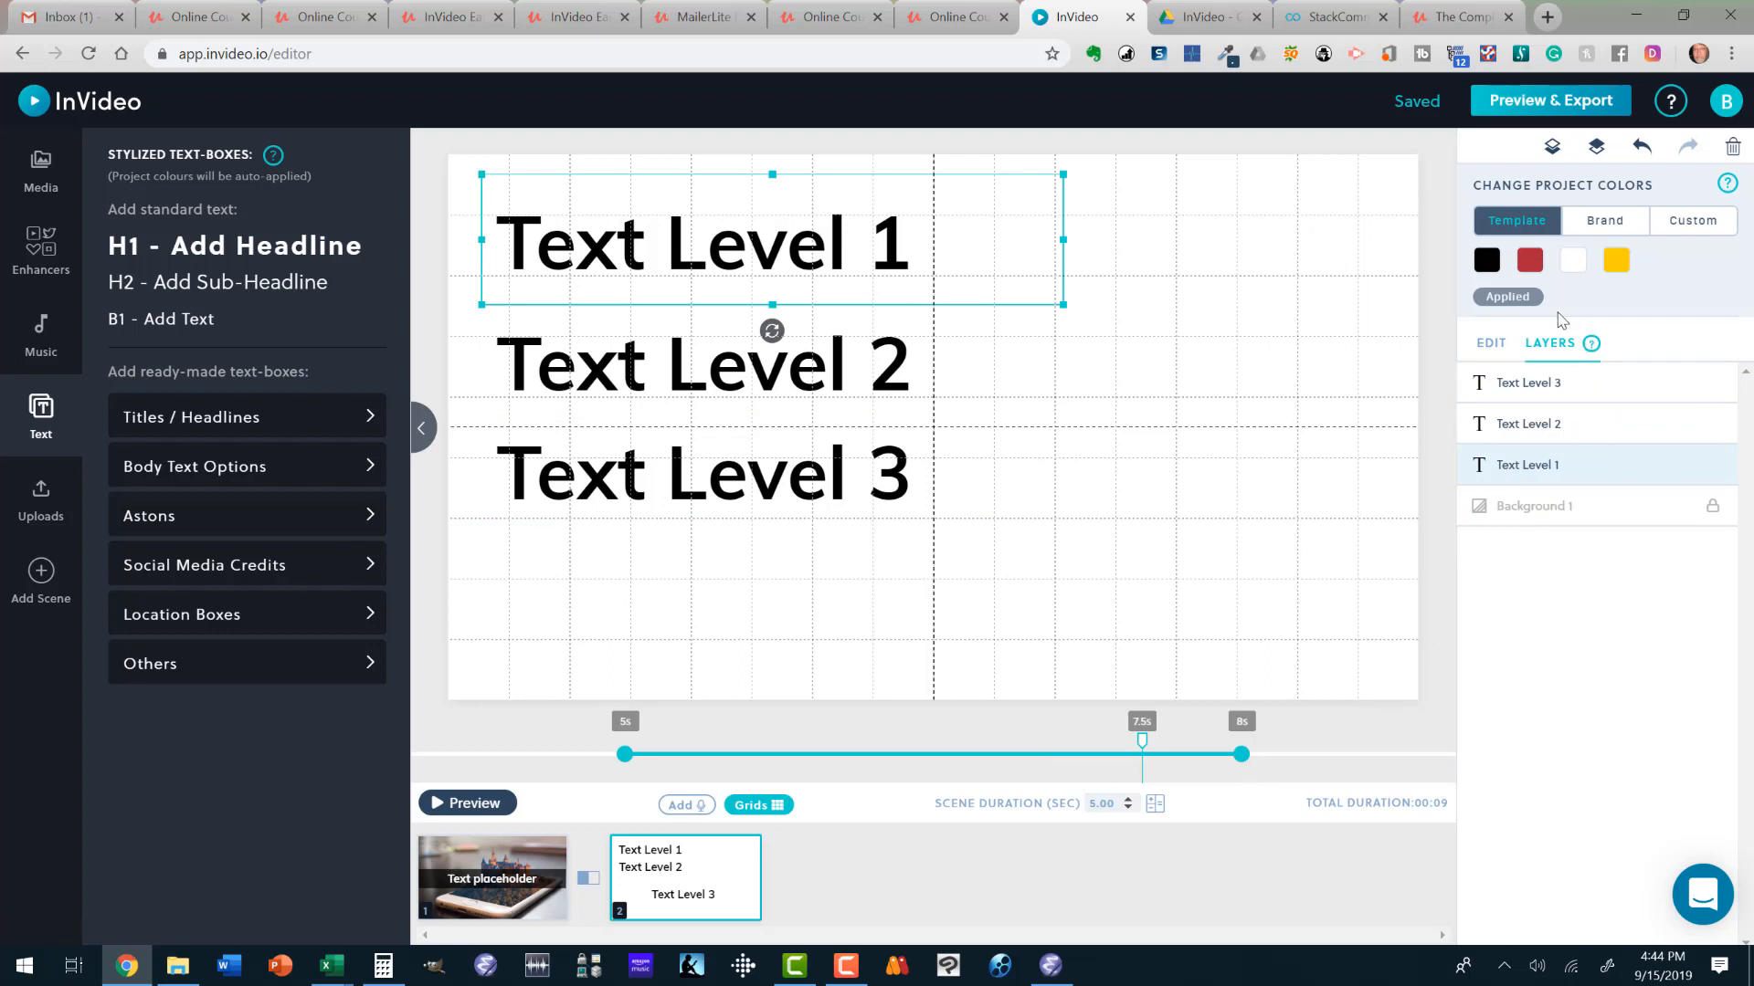
click(1492, 345)
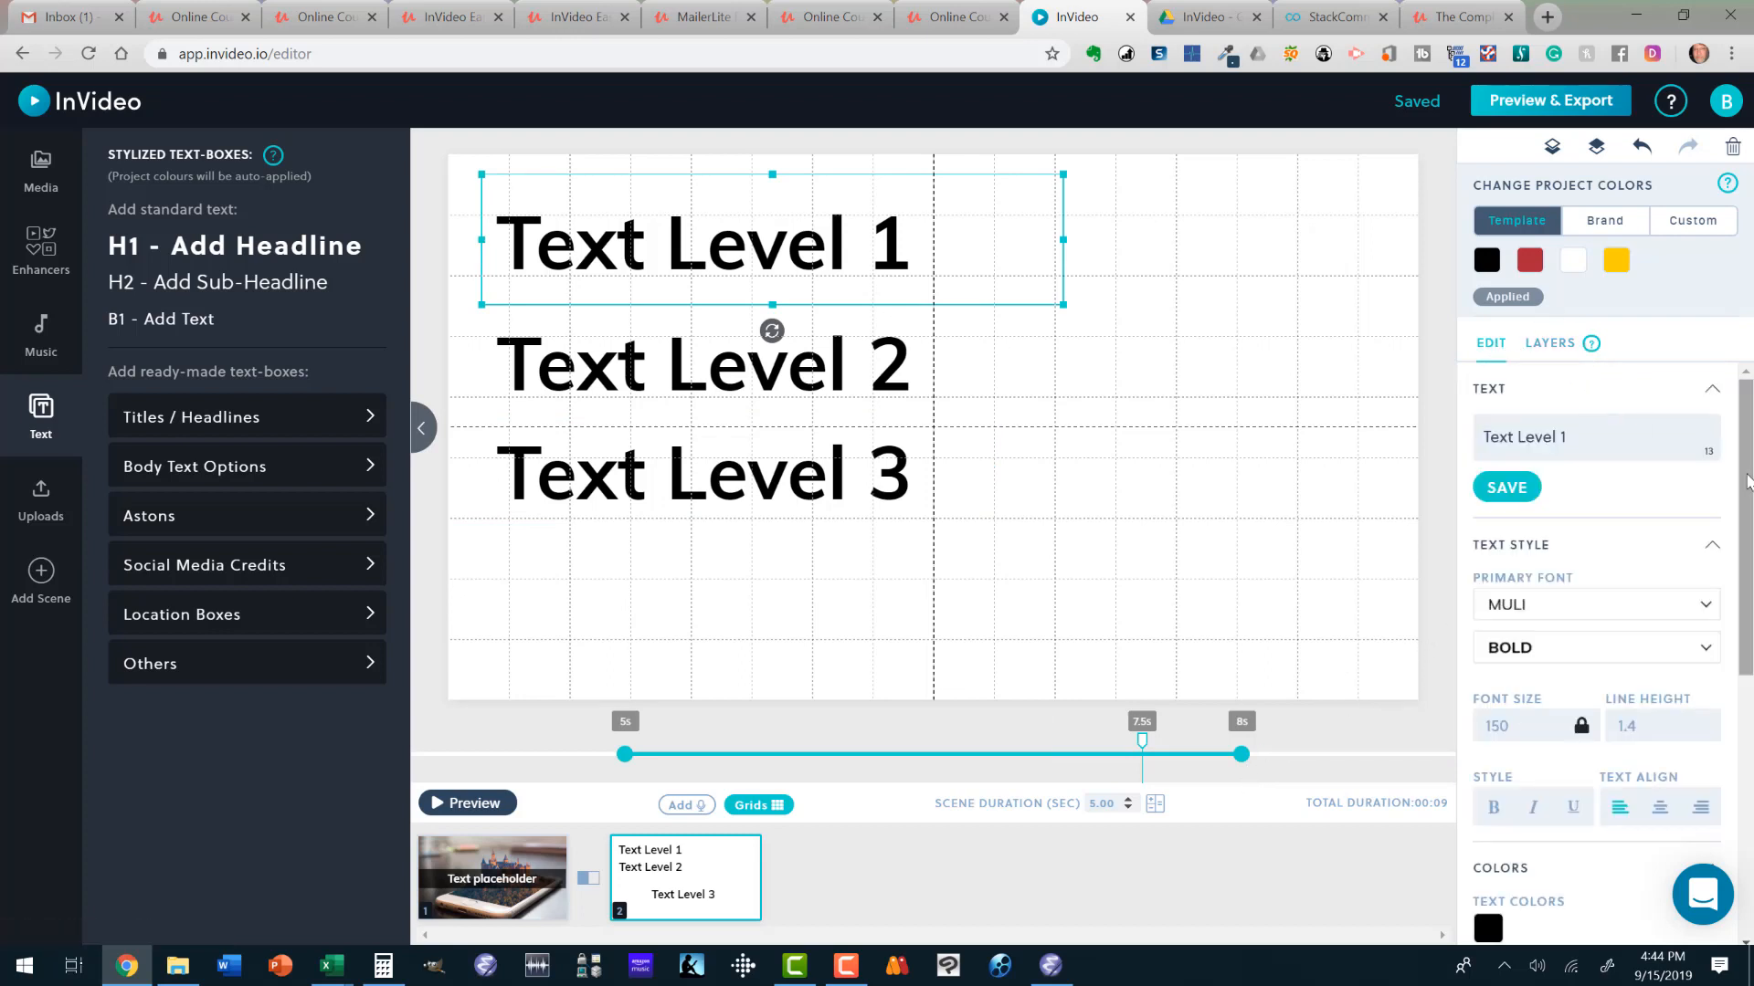
scroll(1721, 707, down, 4)
scroll(1720, 708, down, 1)
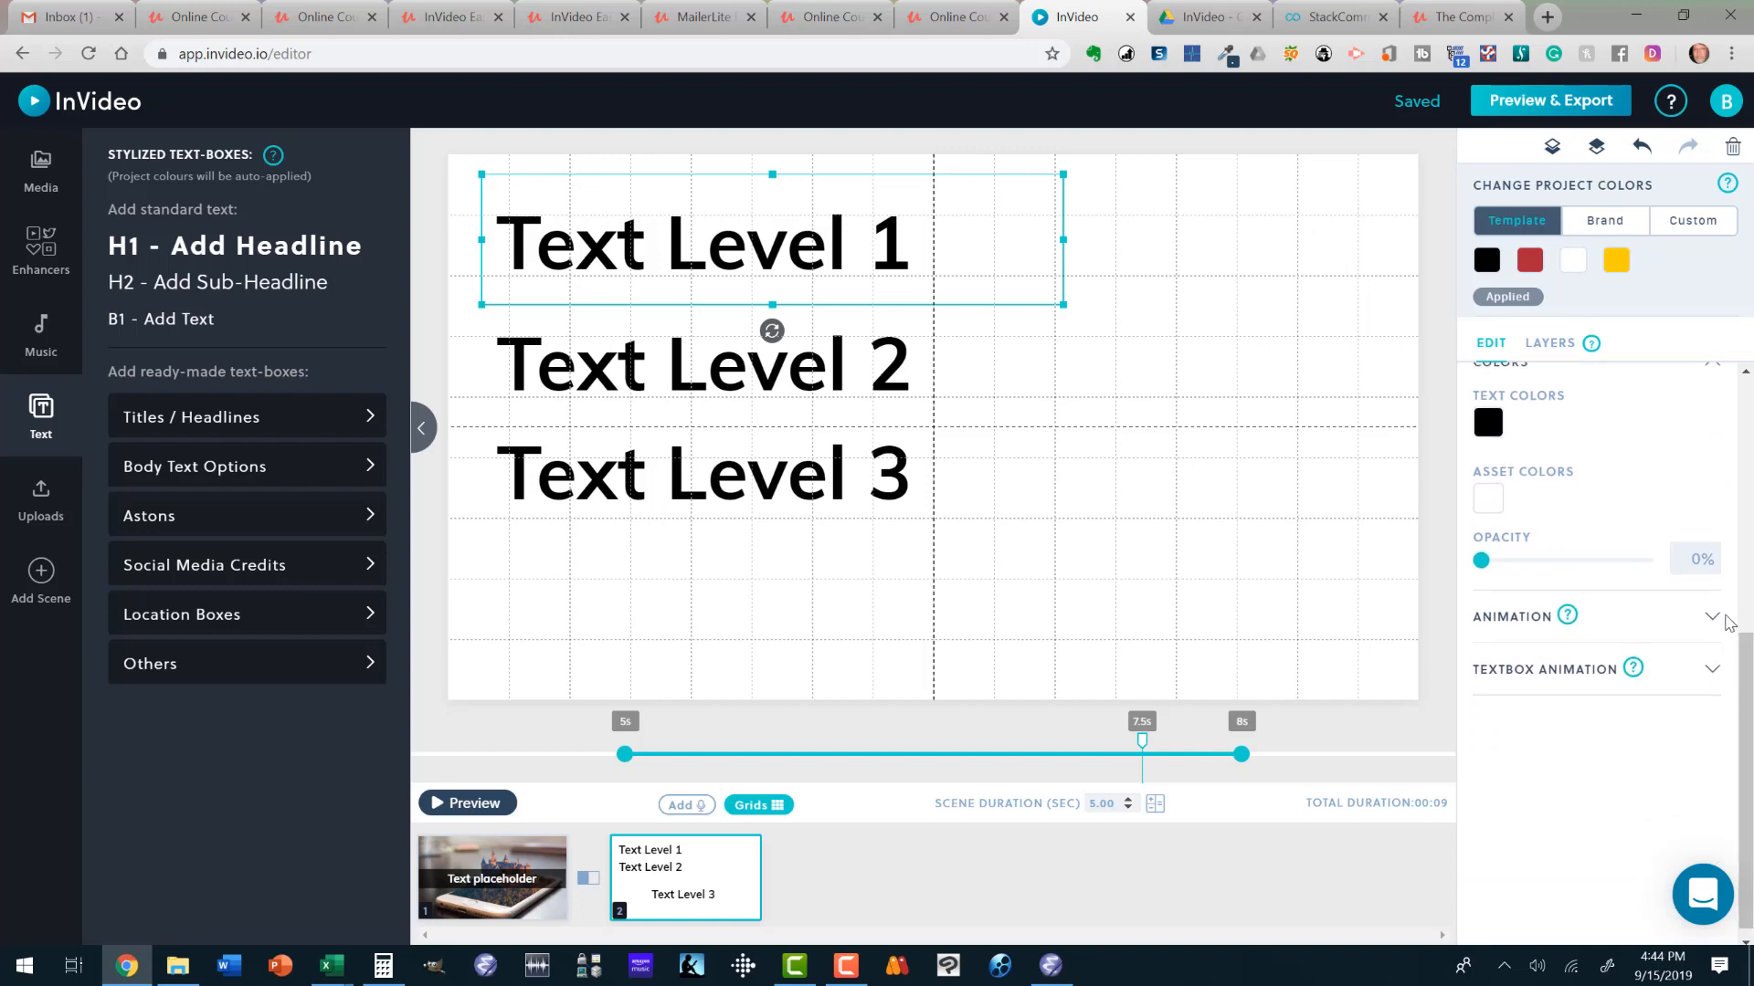
click(1715, 620)
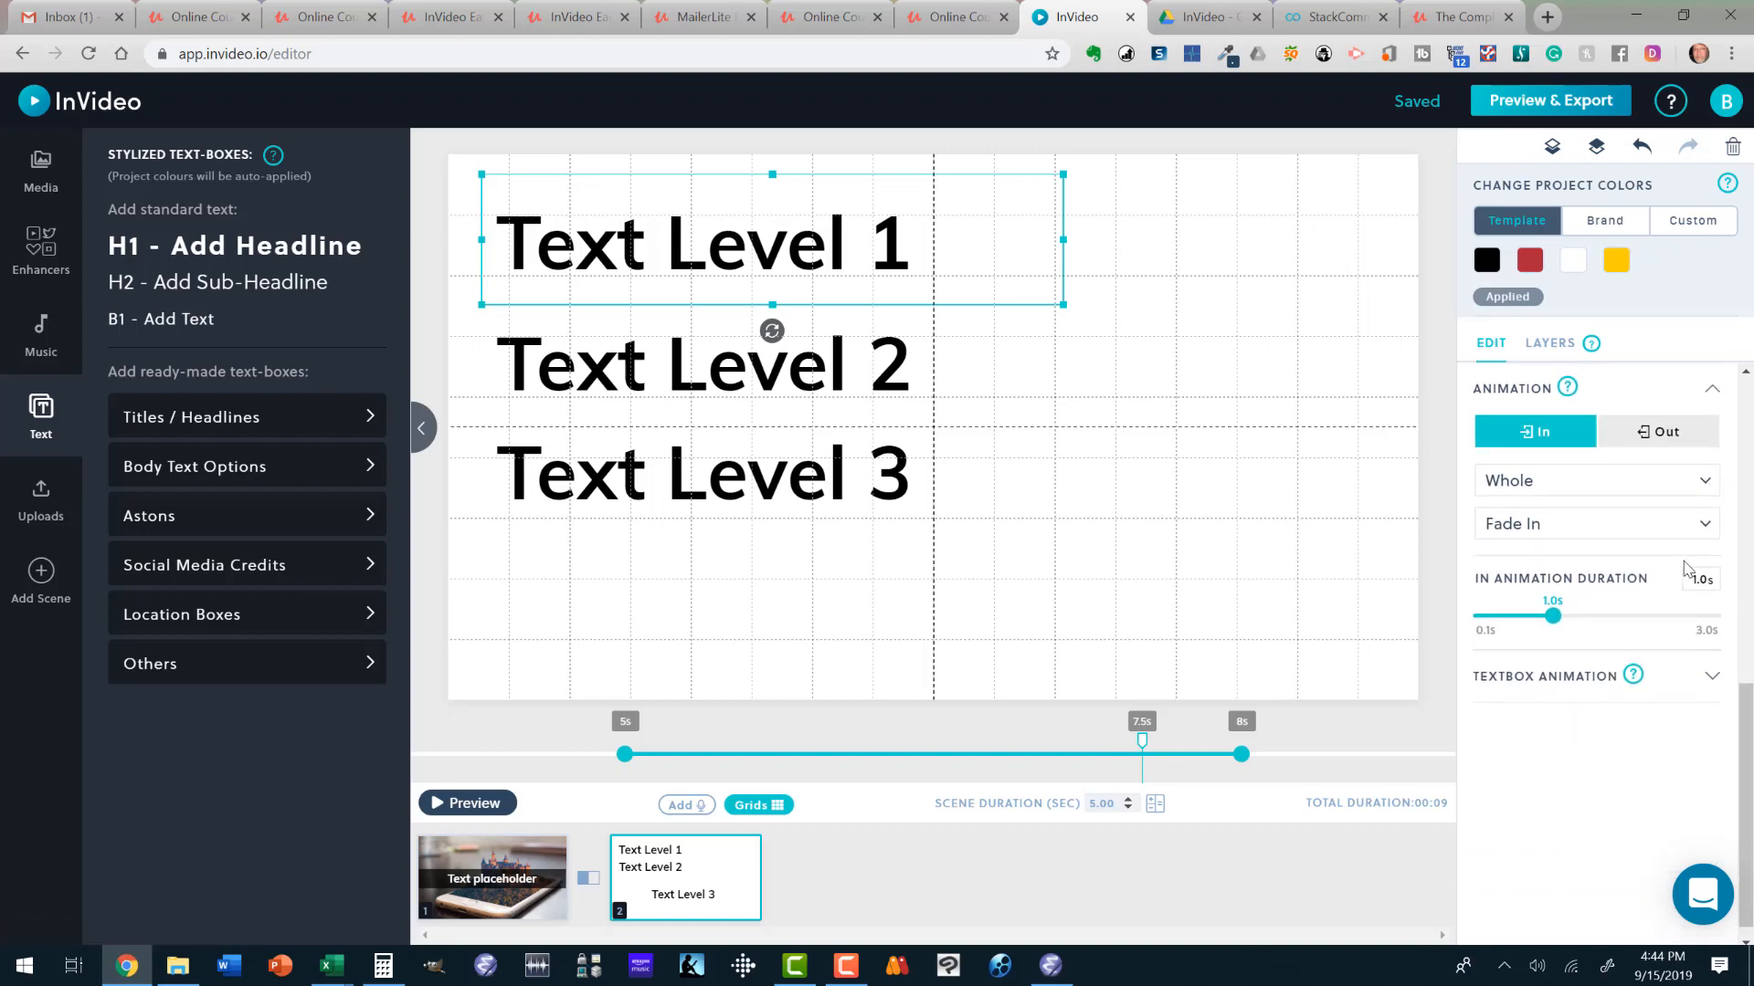
click(1681, 437)
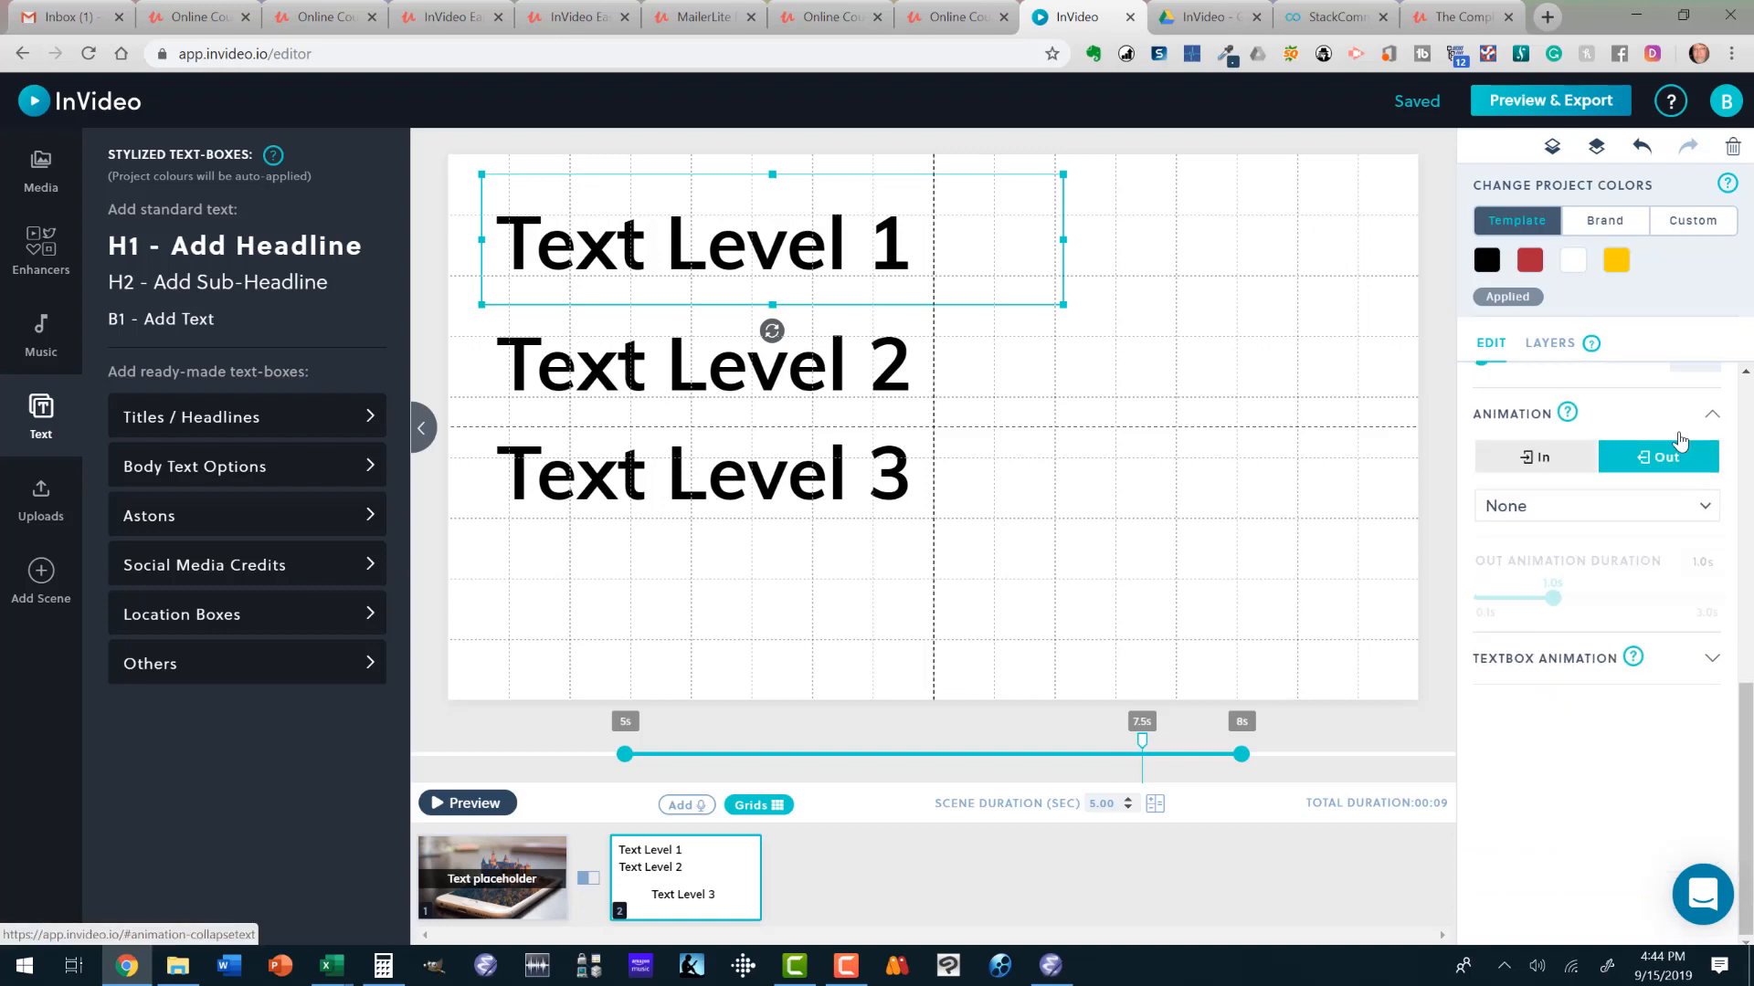
click(1701, 507)
scroll(1598, 585, down, 5)
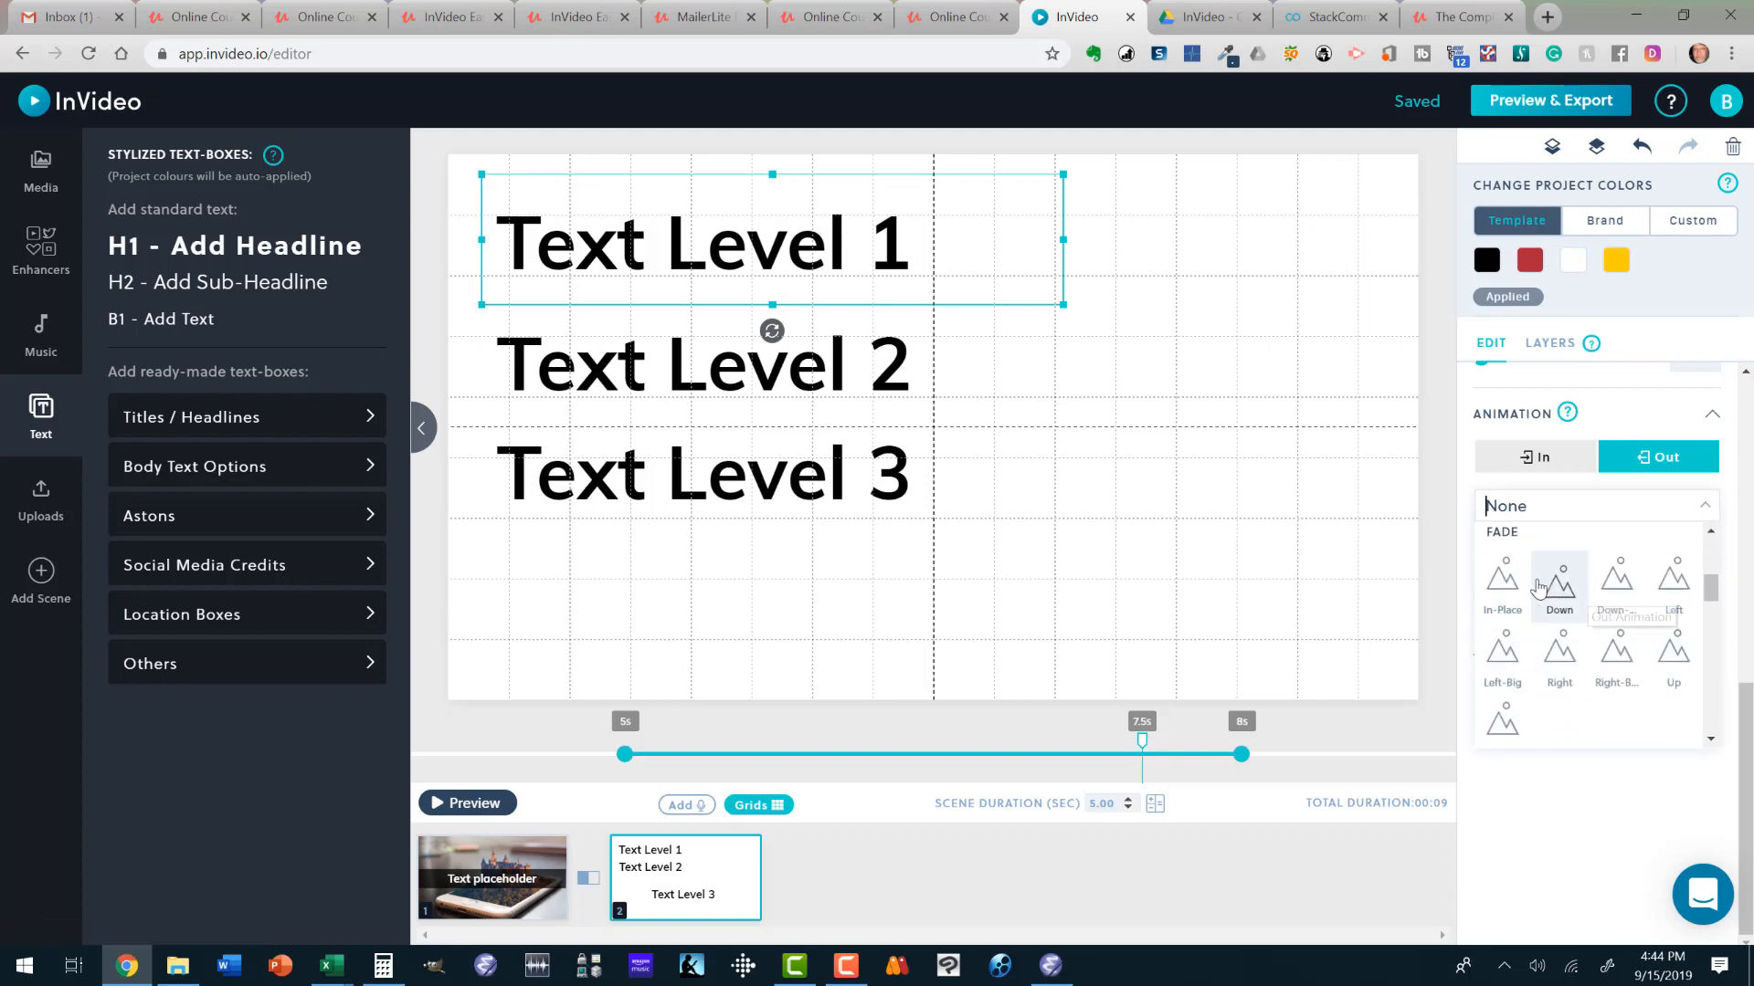
click(1506, 583)
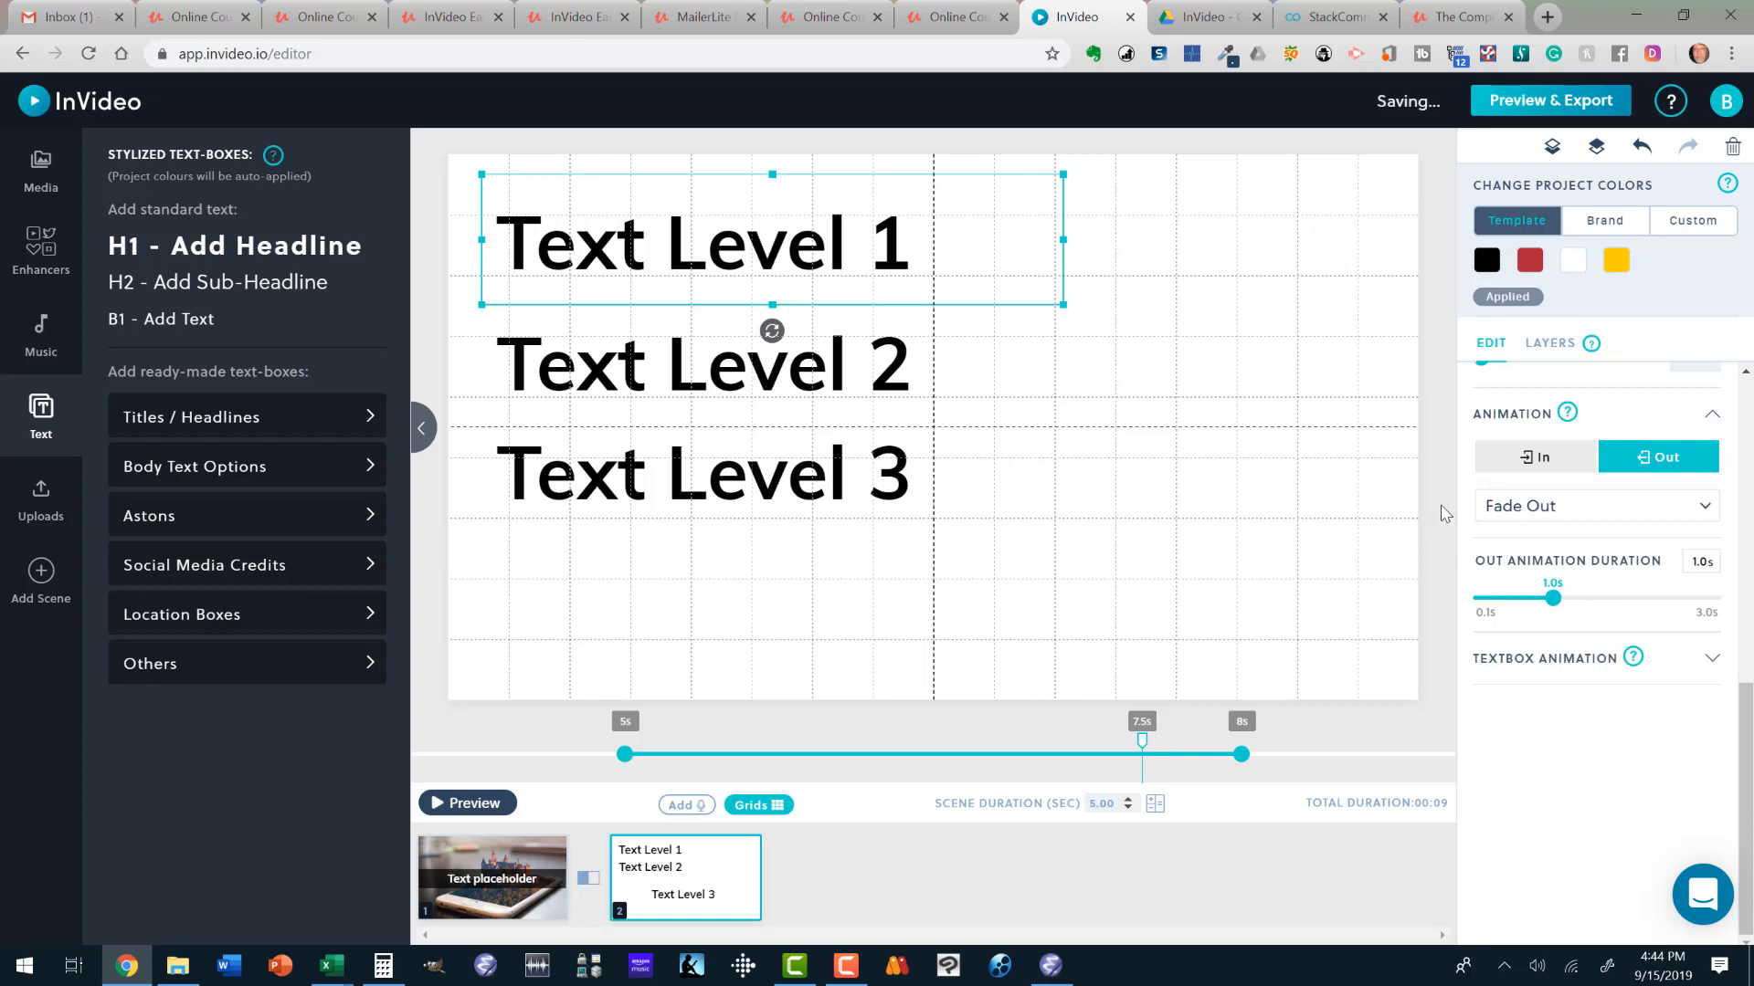
Shorten the time range of "Text Level 2" so that it ends at 8 s.
click(1544, 344)
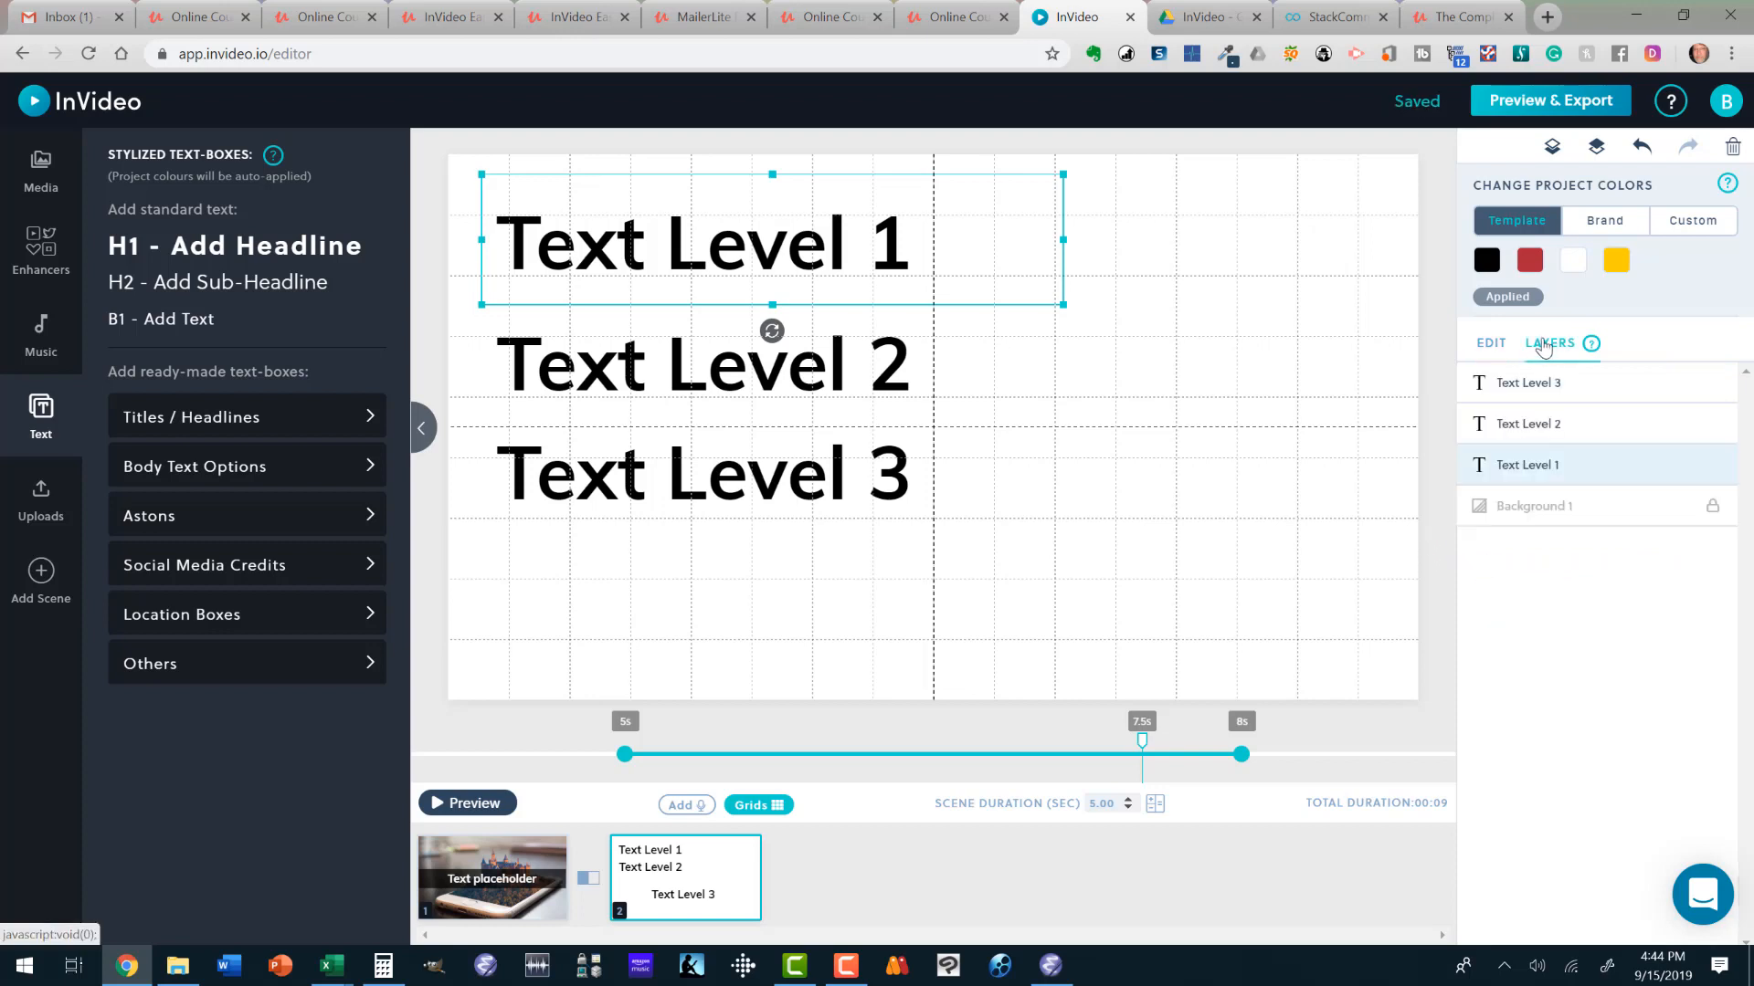
click(1535, 426)
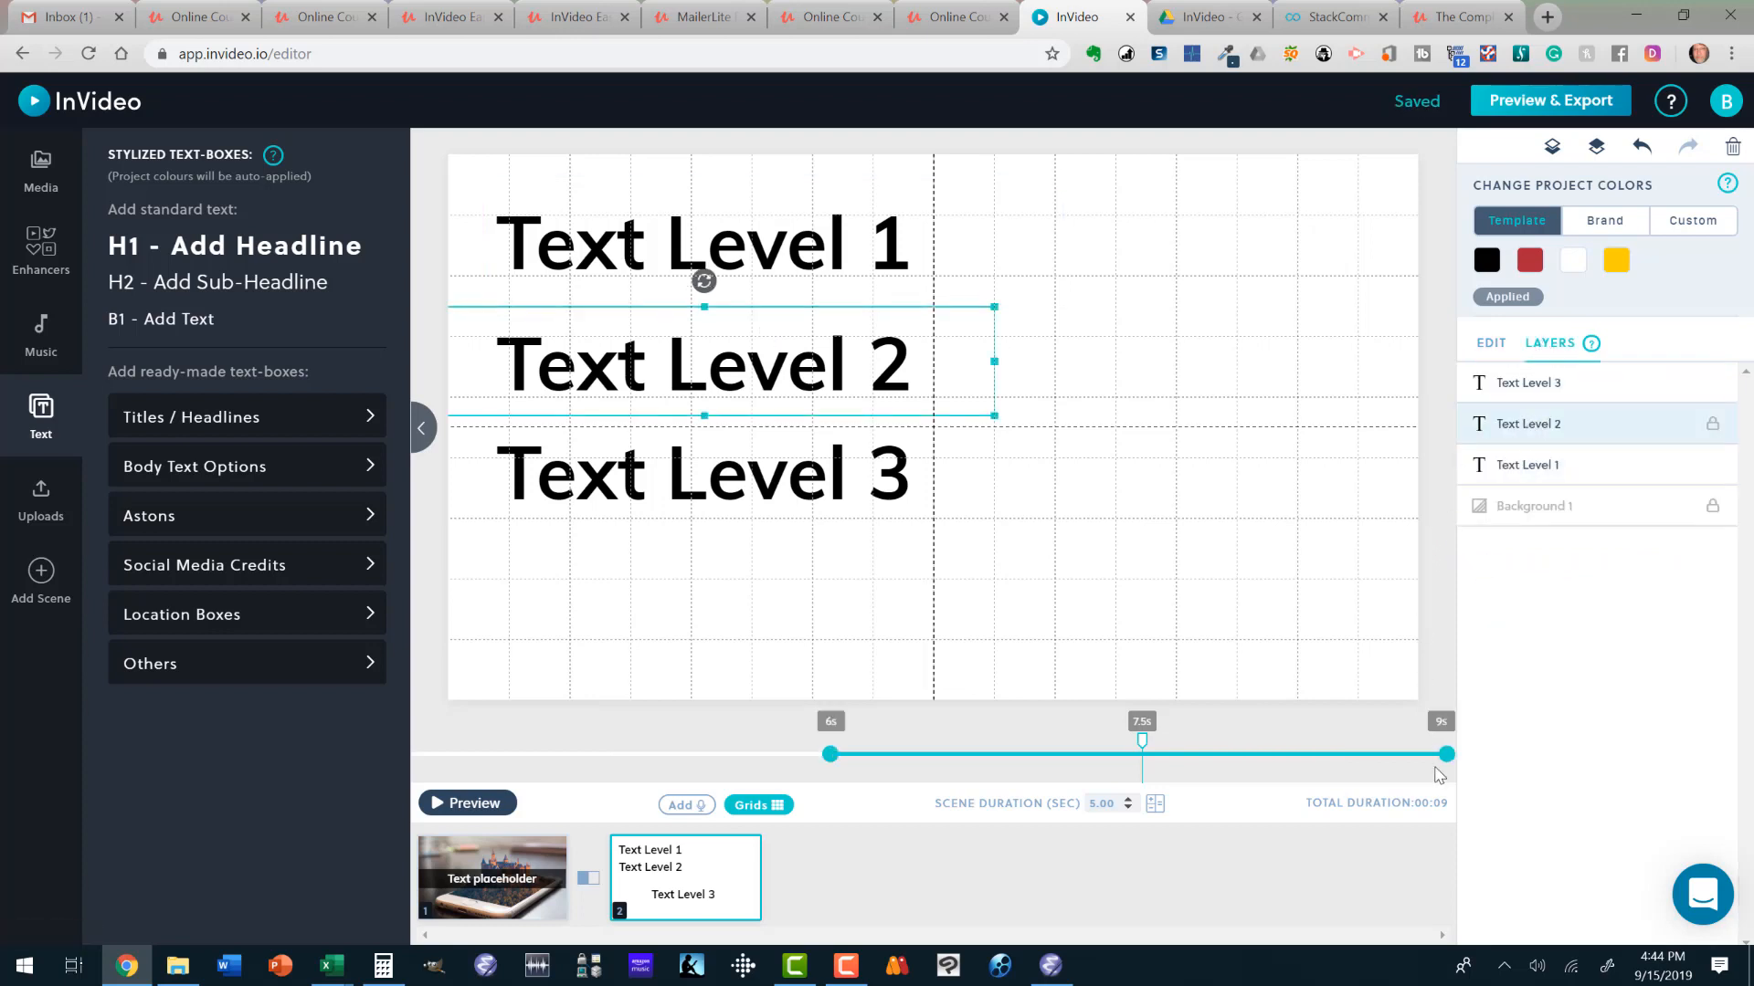
drag(1446, 764, 1254, 769)
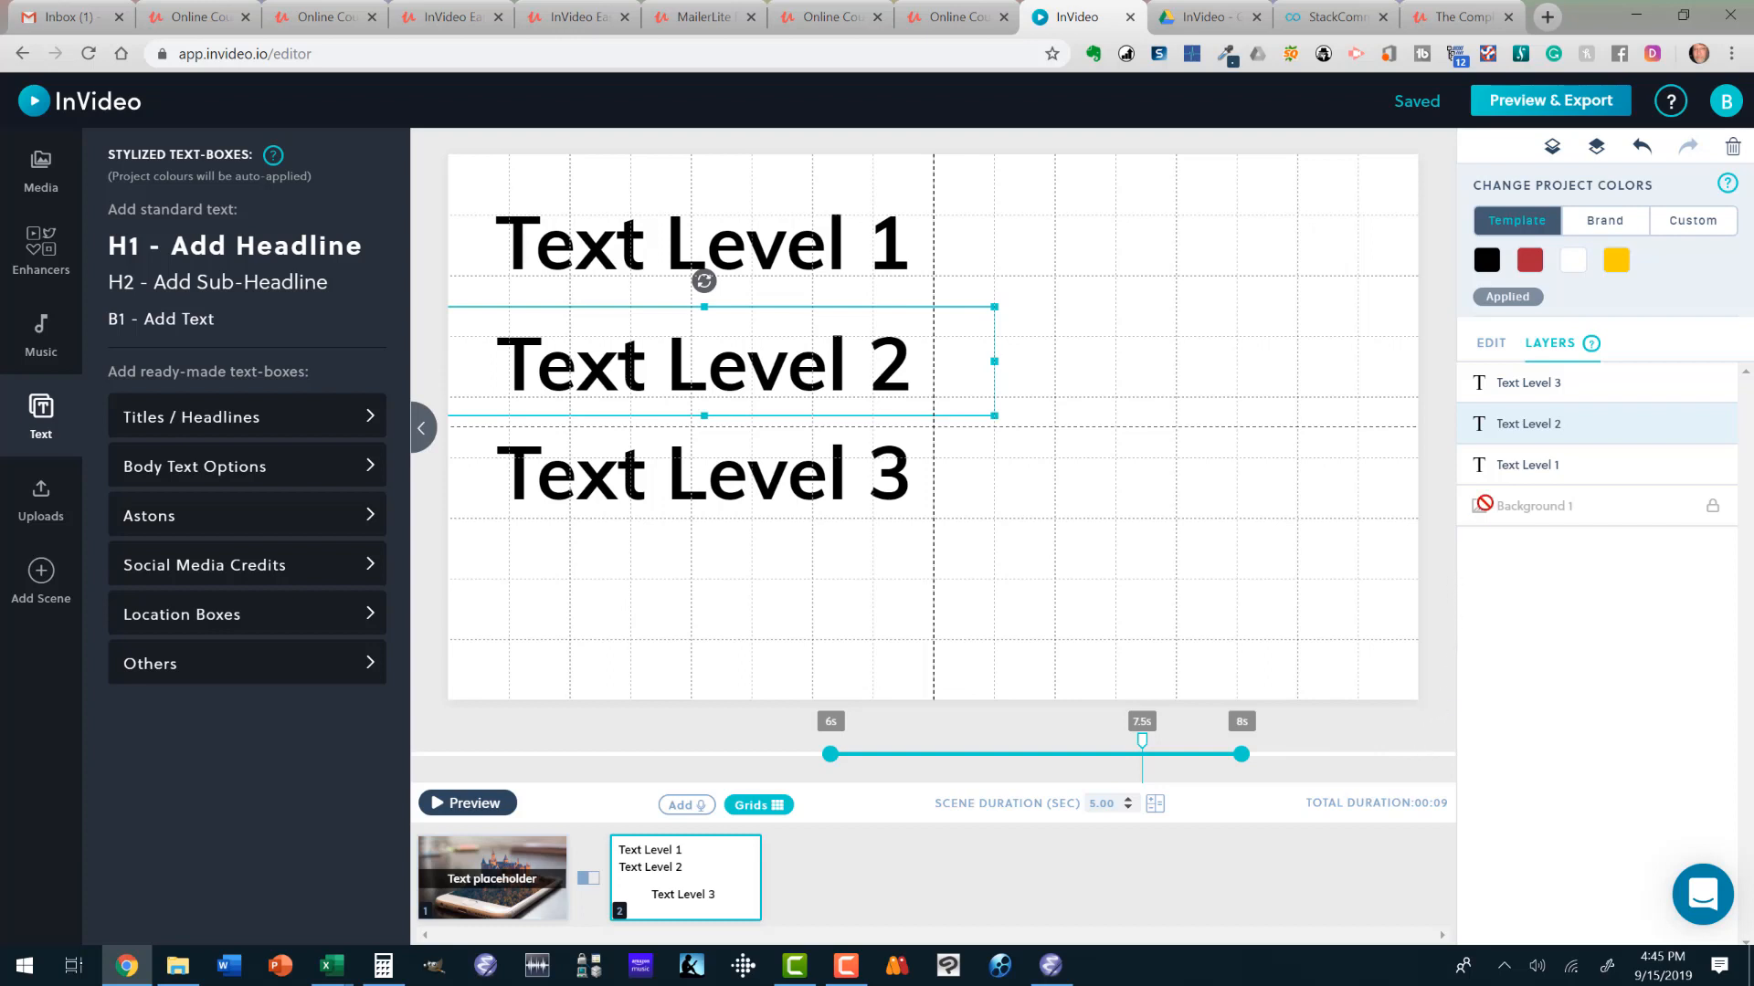
Set the Out animation of "Text Level 2" to the In-Place fade (Fade Out).
click(1491, 343)
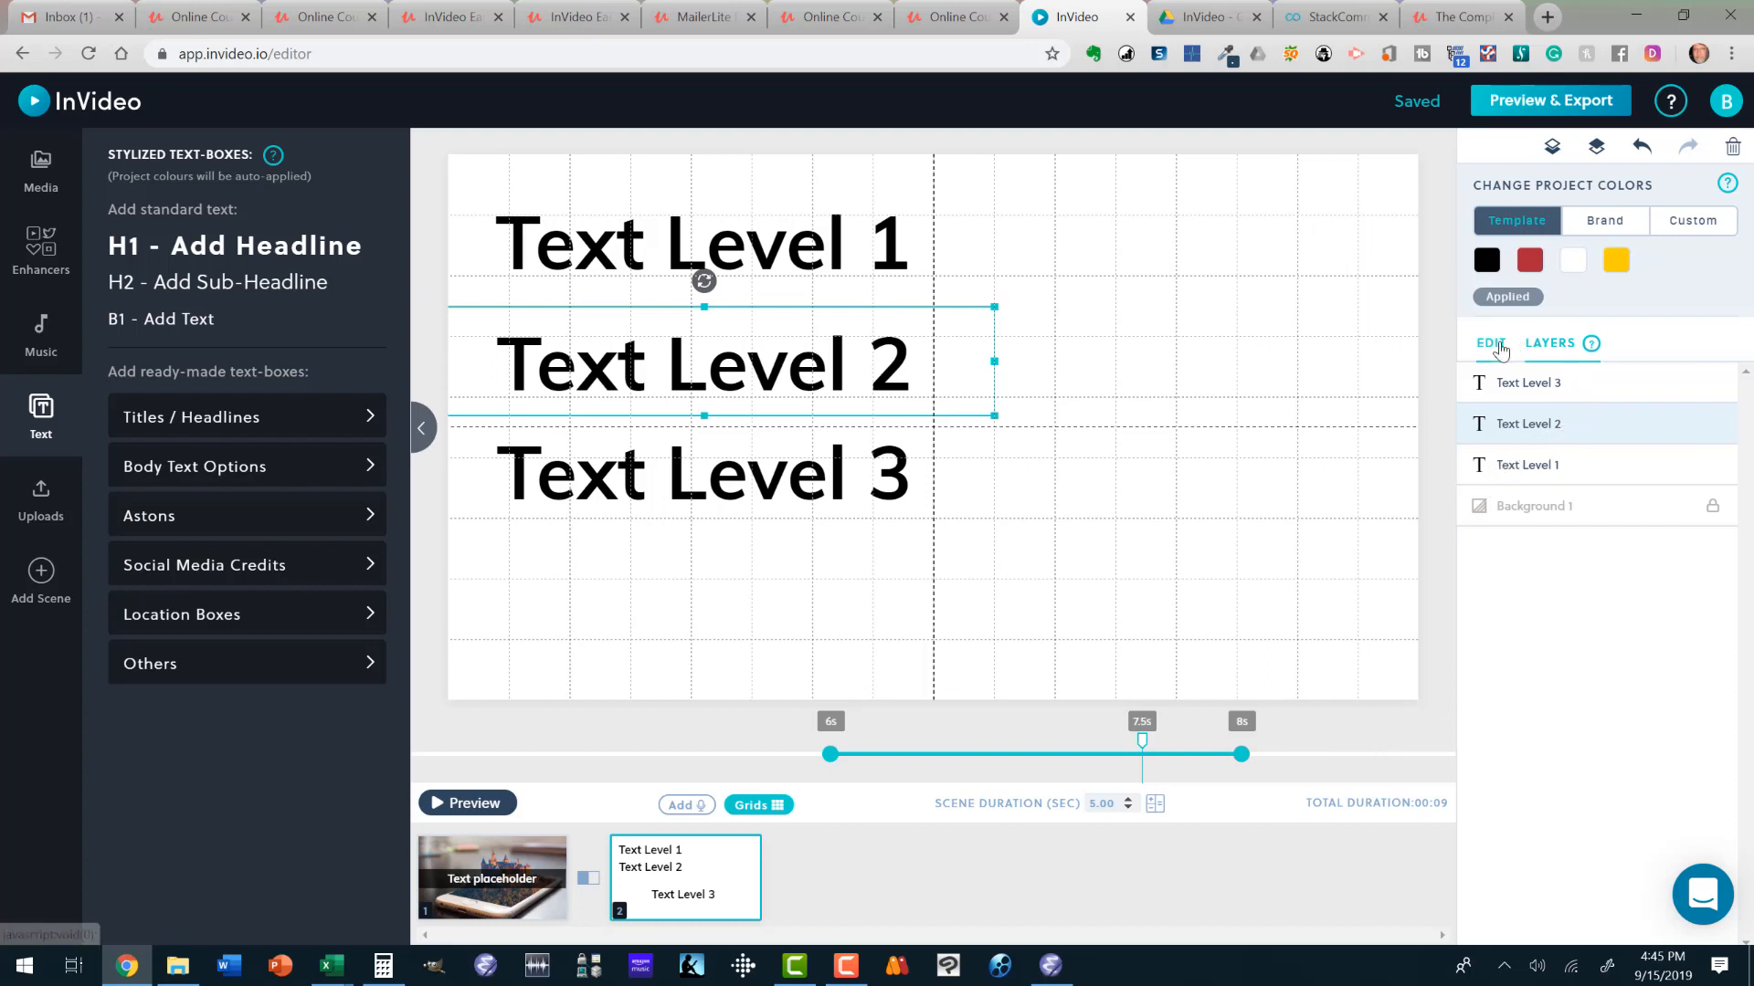
scroll(1749, 533, down, 1)
scroll(1748, 534, down, 4)
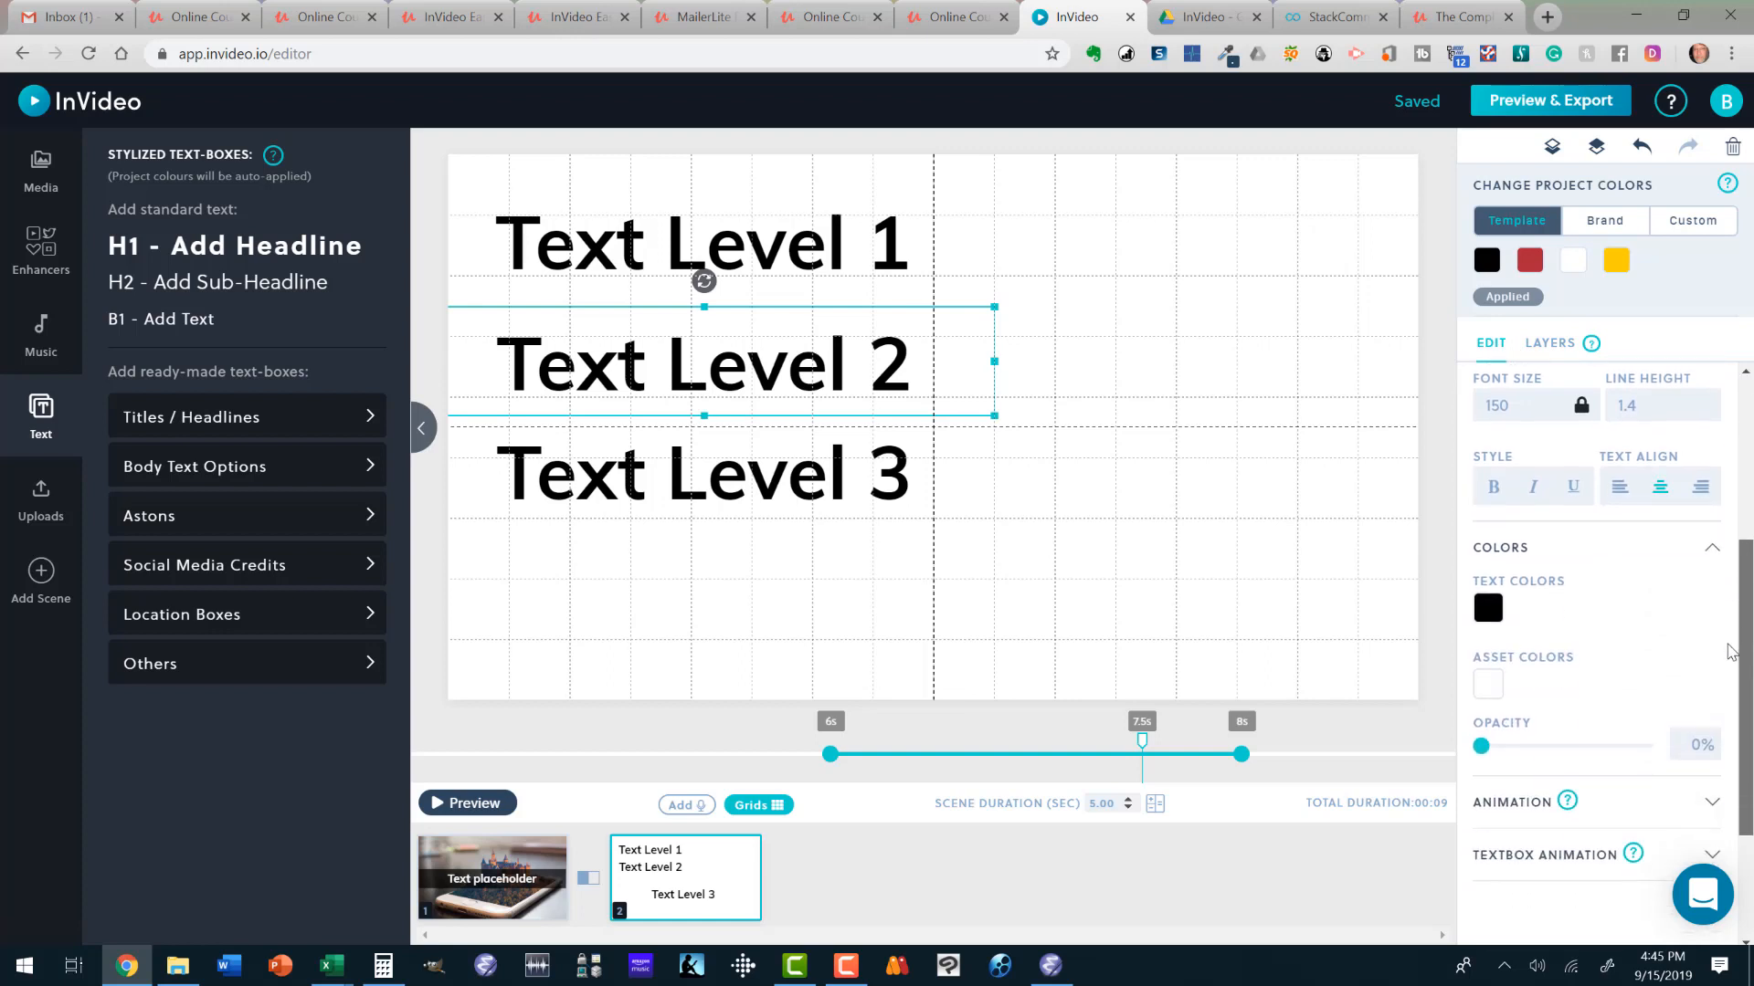
click(1713, 670)
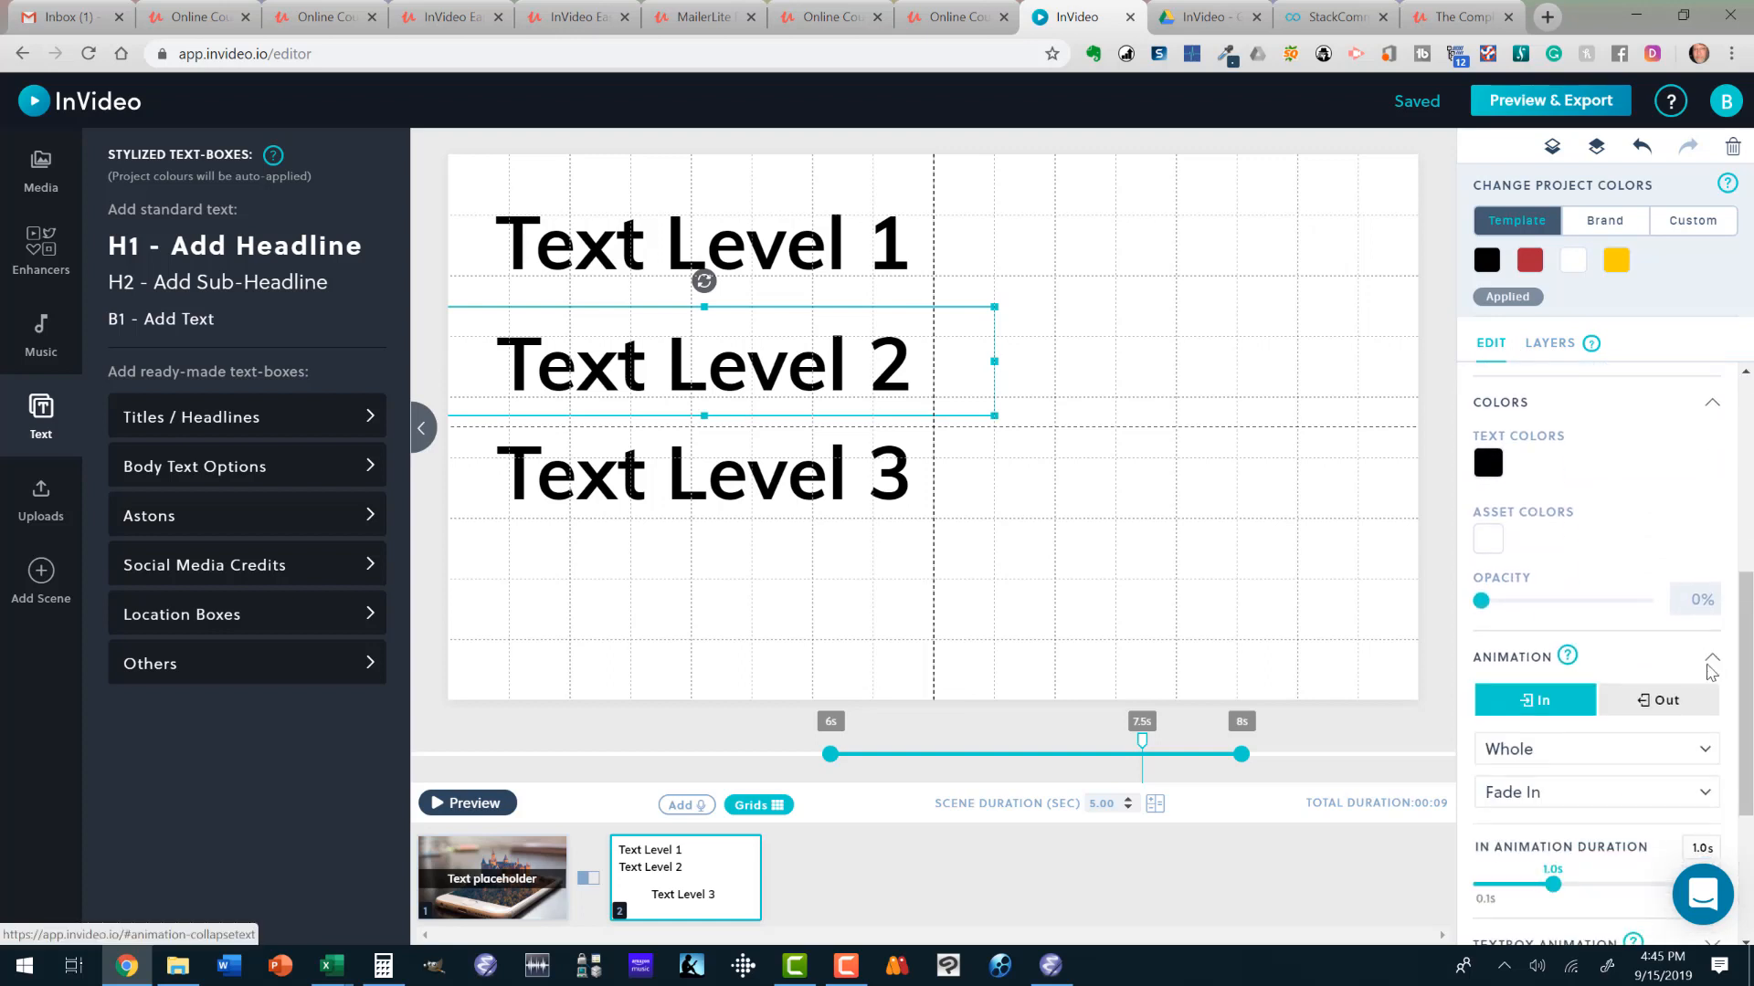
click(1650, 429)
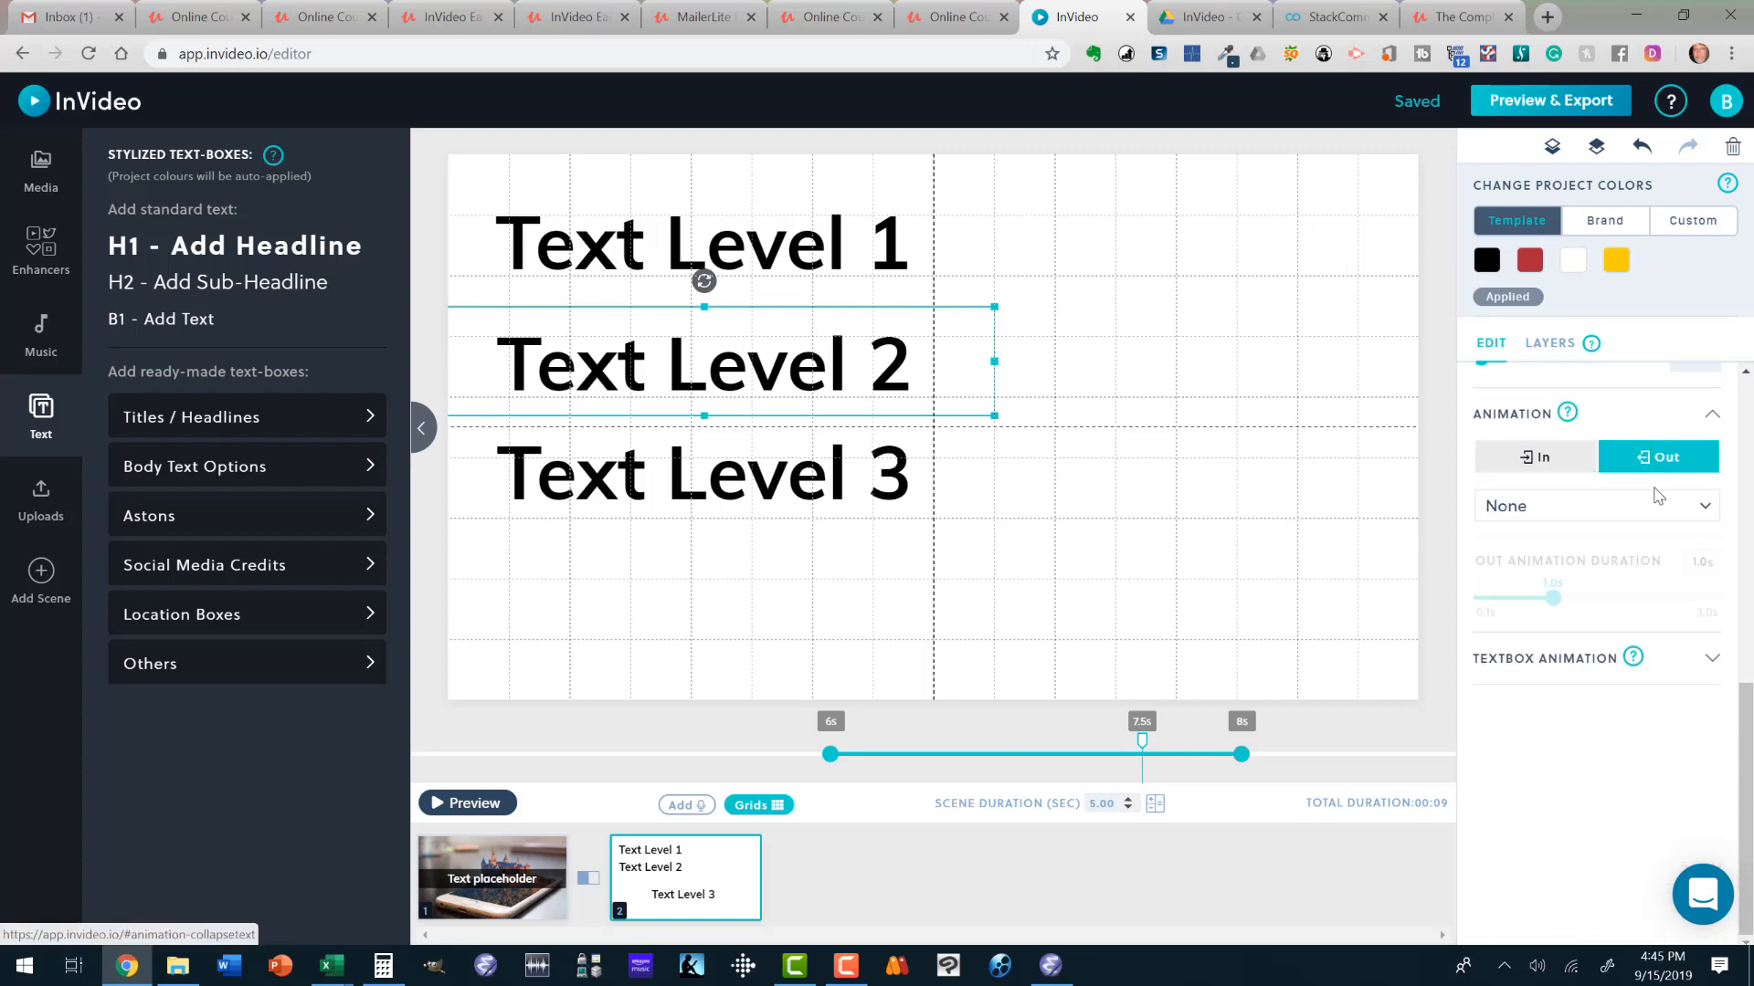
click(1705, 507)
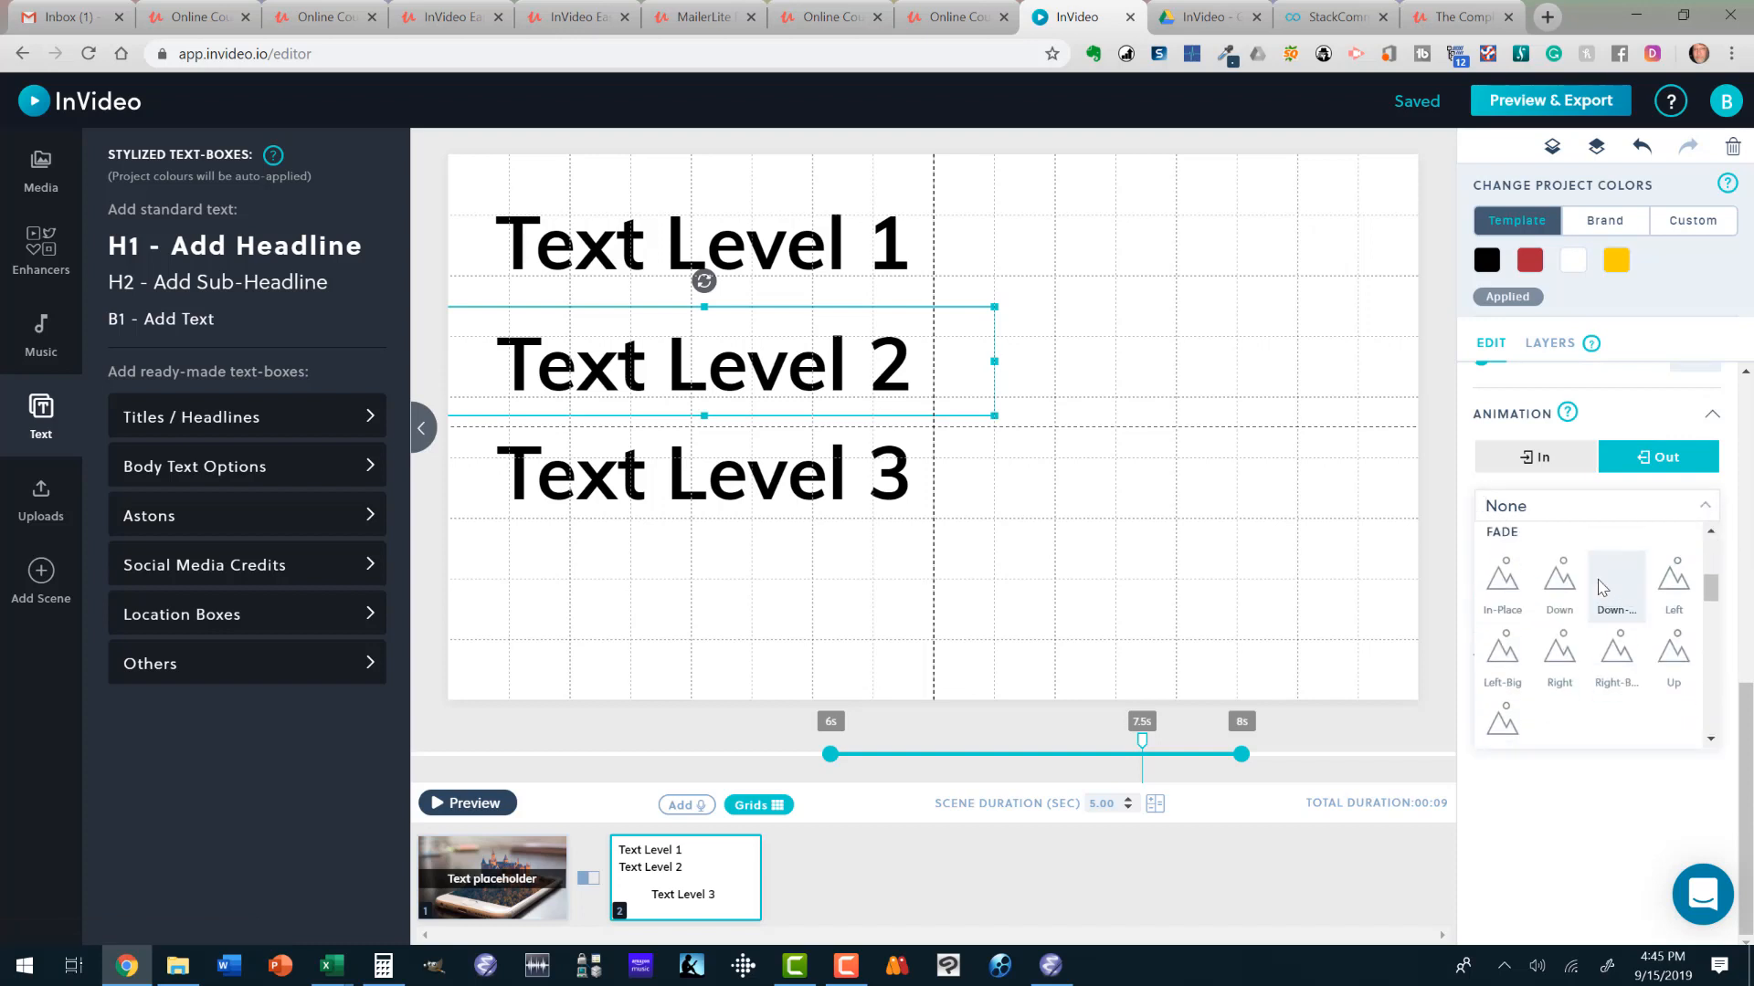
click(1510, 589)
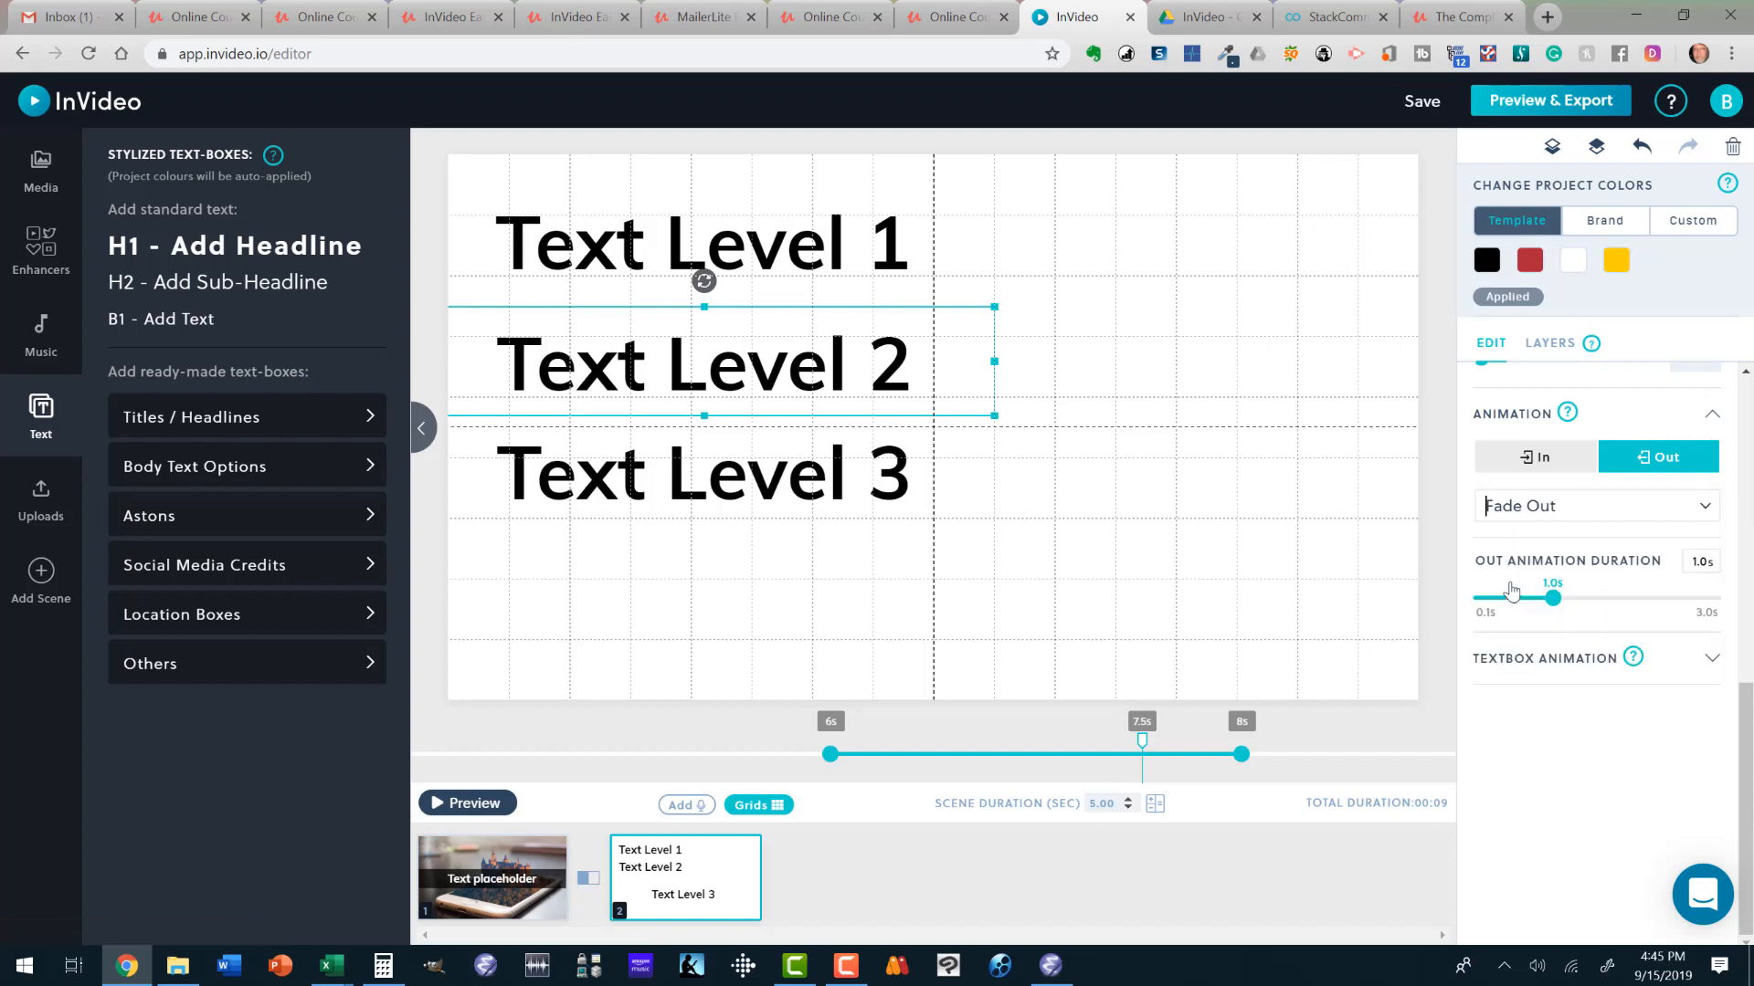
Set the Out animation of "Text Level 3" to the In-Place fade (Fade Out).
click(1544, 345)
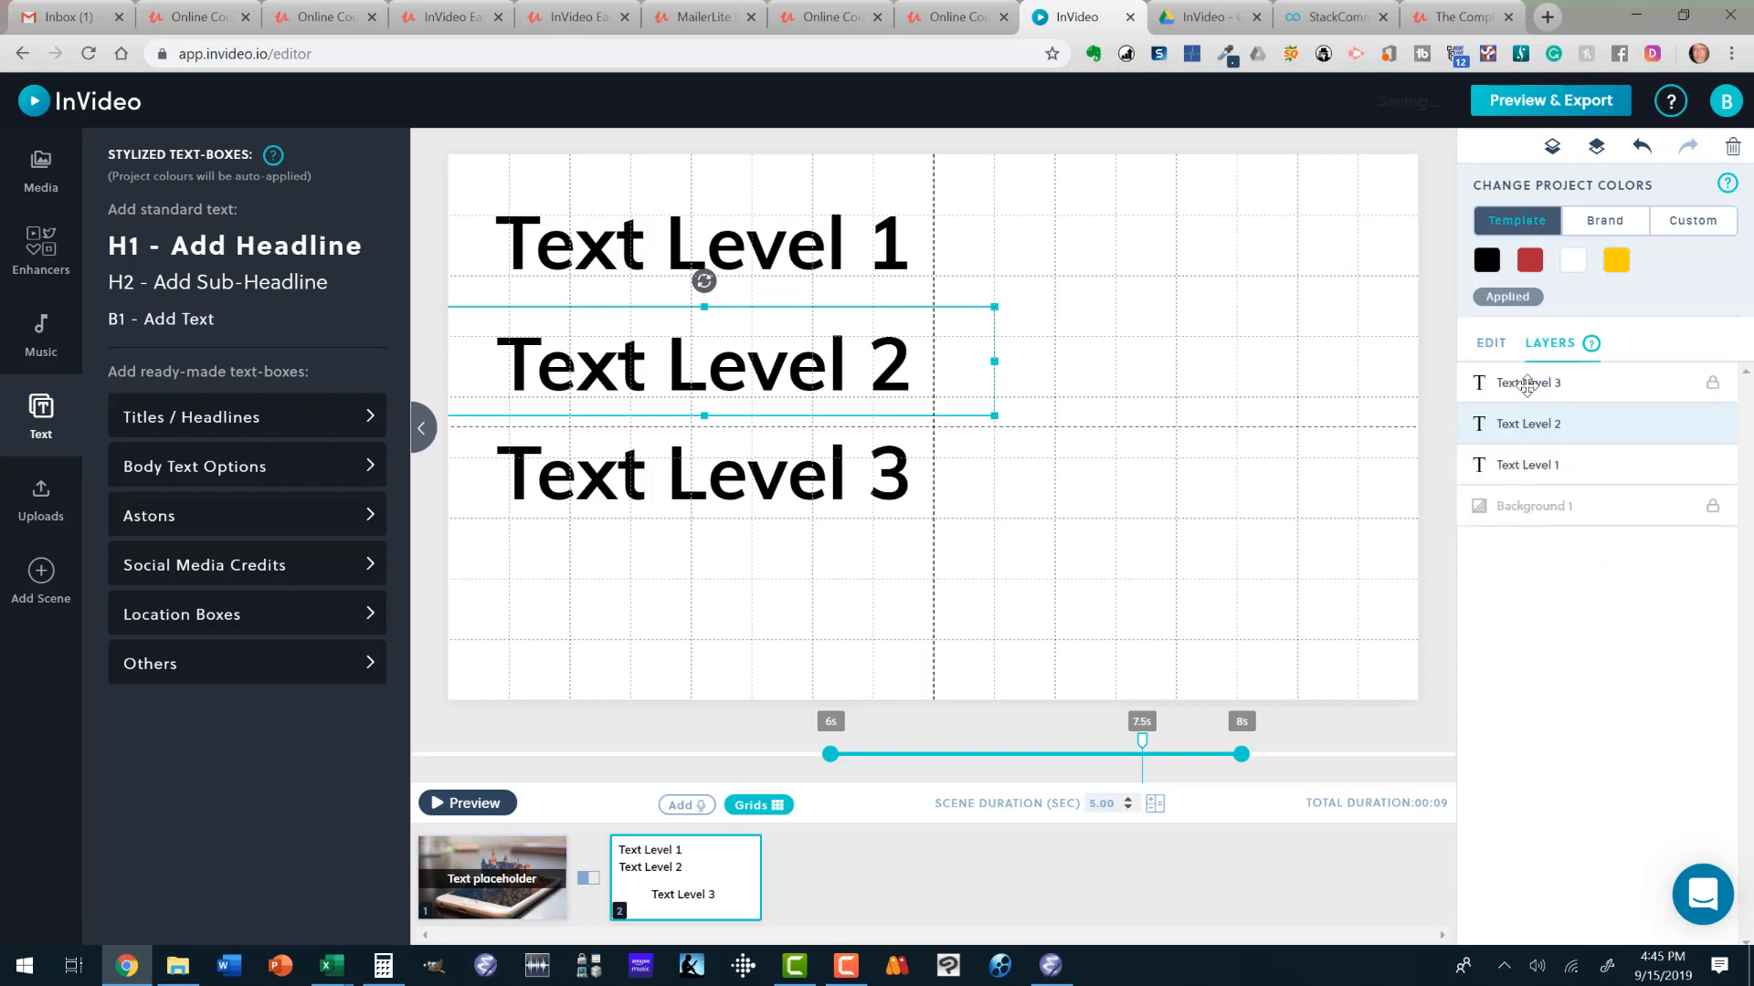
click(1527, 384)
click(1490, 349)
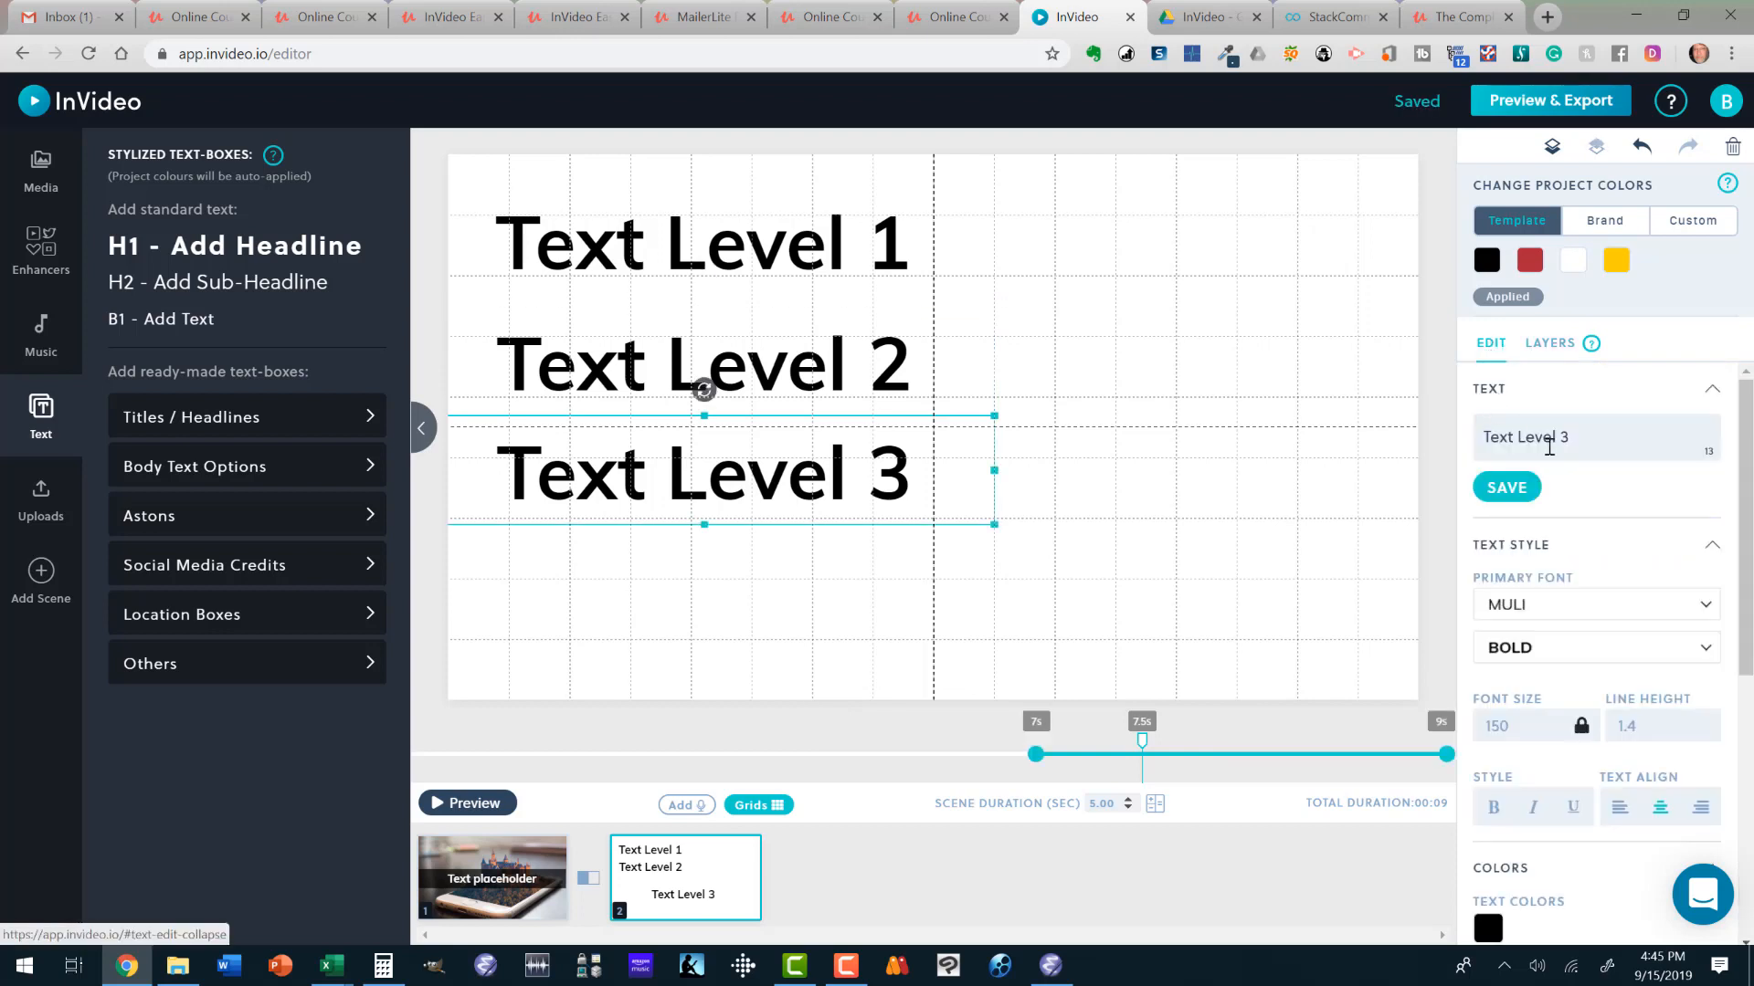
scroll(1632, 535, down, 5)
scroll(1633, 535, down, 1)
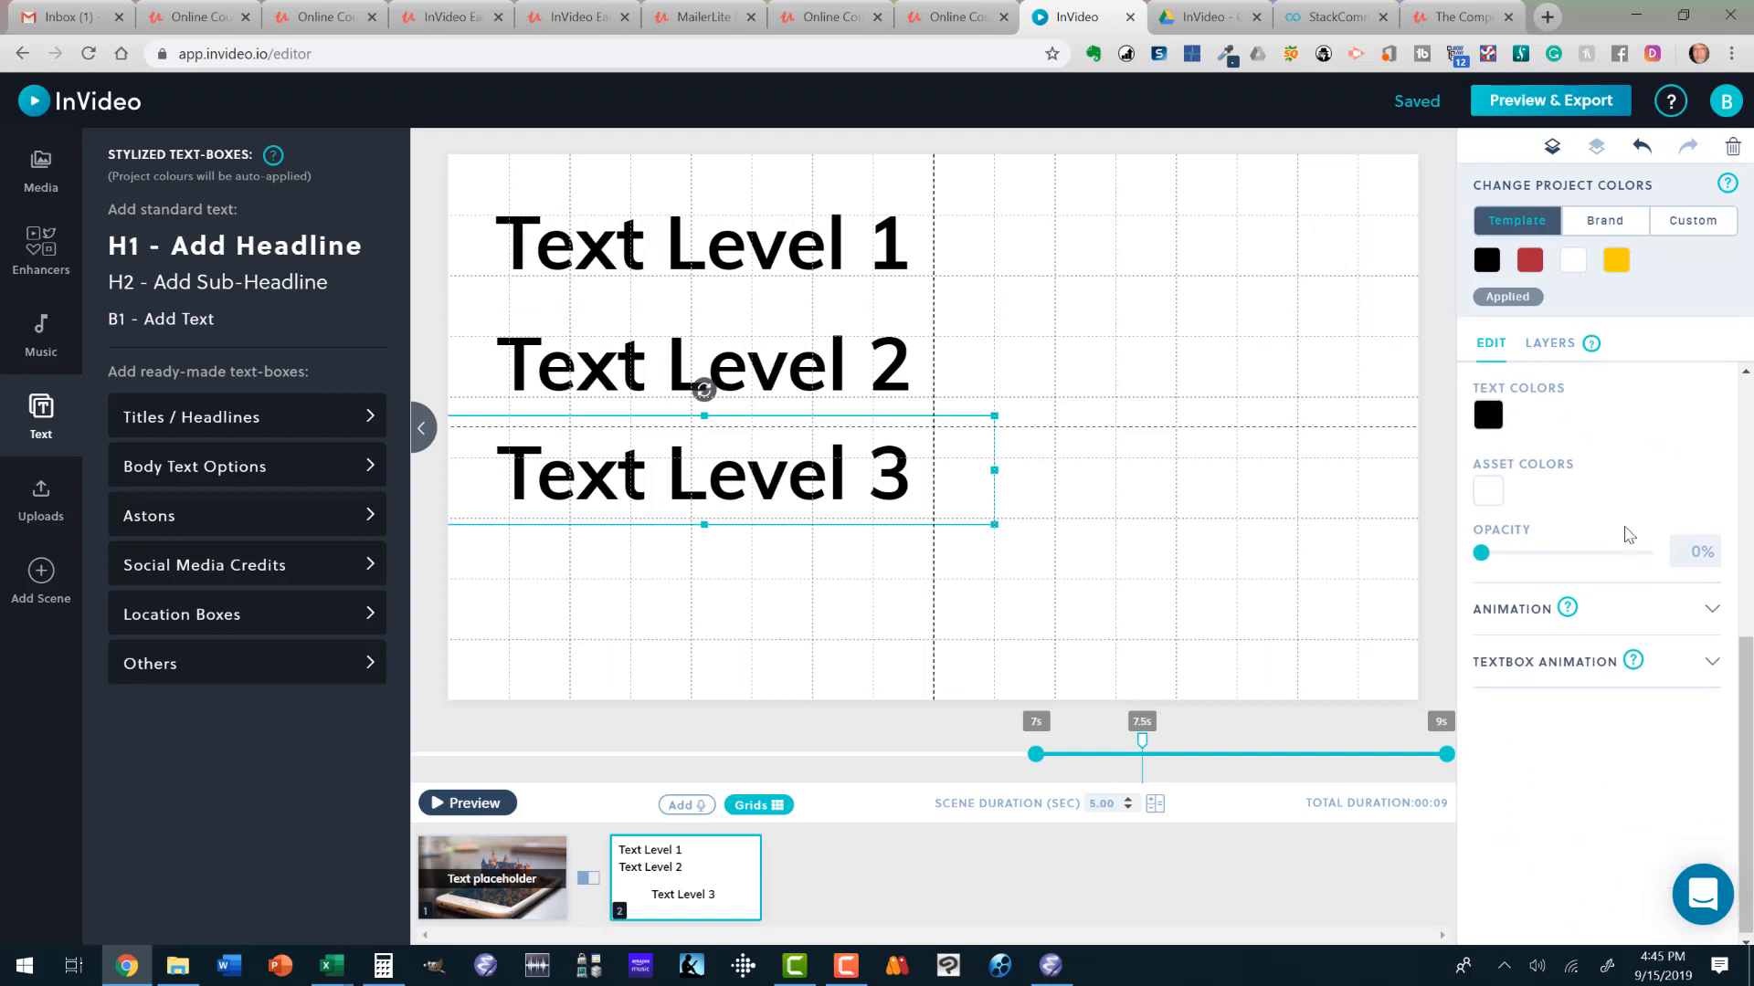
click(1713, 612)
scroll(1644, 584, down, 1)
scroll(1637, 580, down, 1)
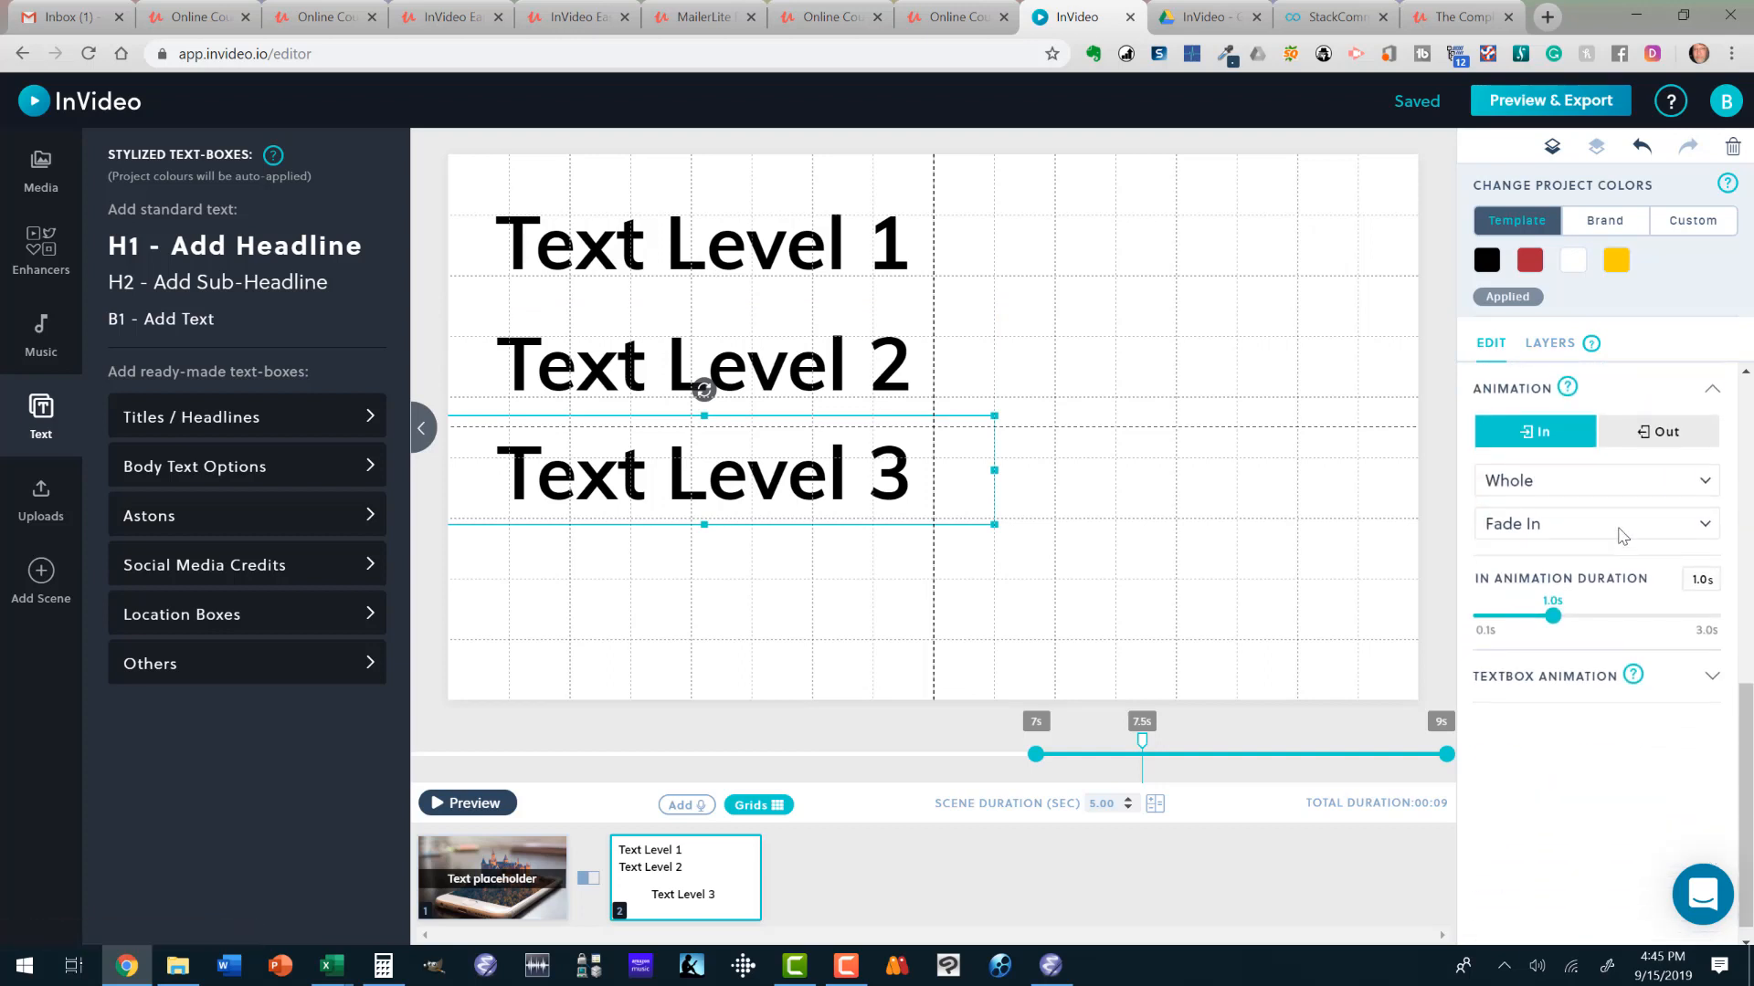
click(1632, 464)
click(1644, 510)
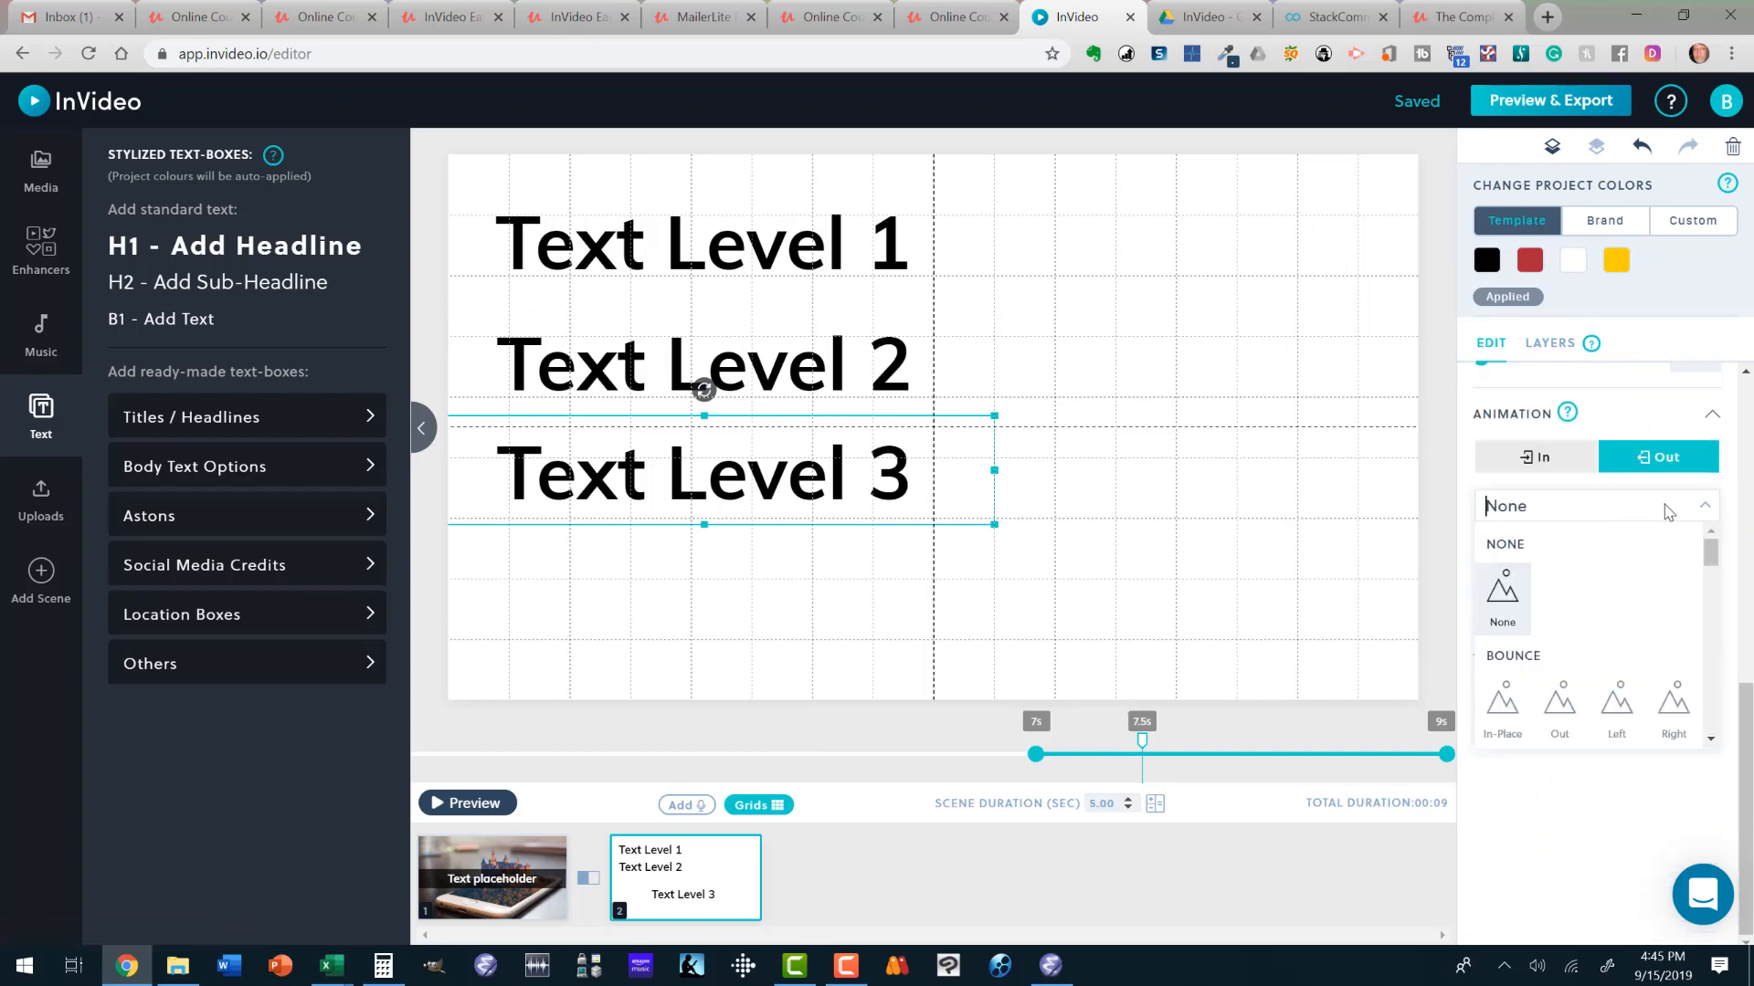
scroll(1573, 583, down, 4)
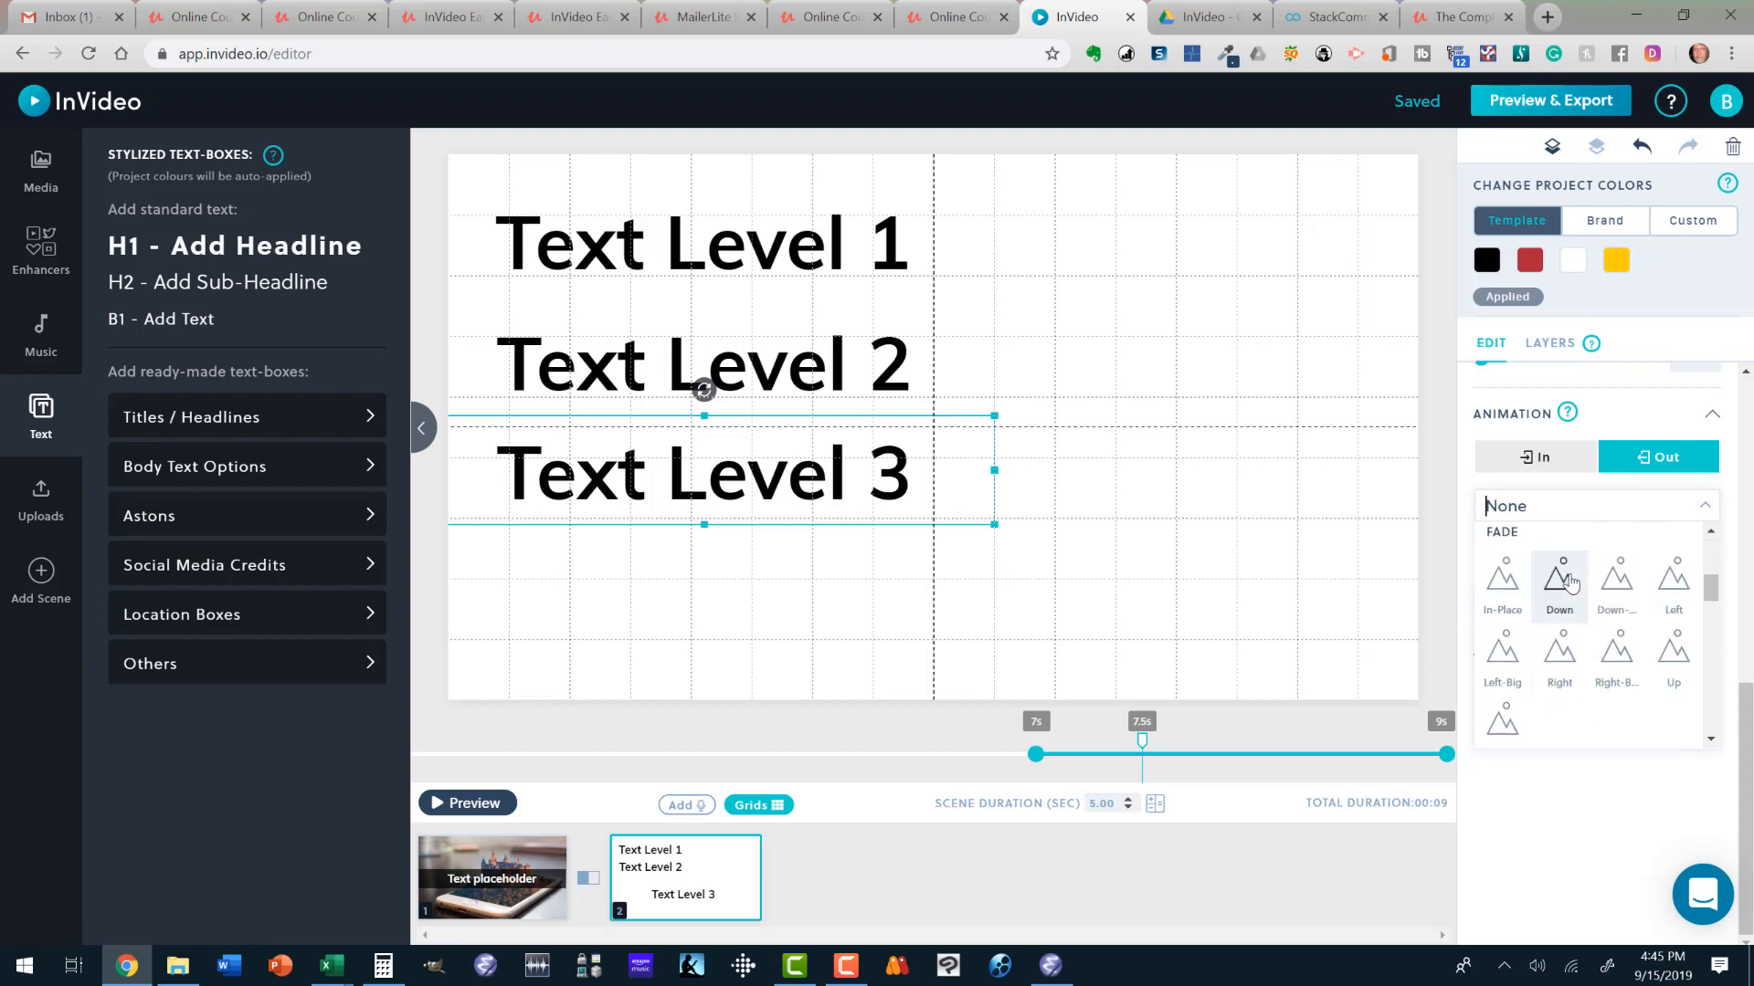
click(1503, 581)
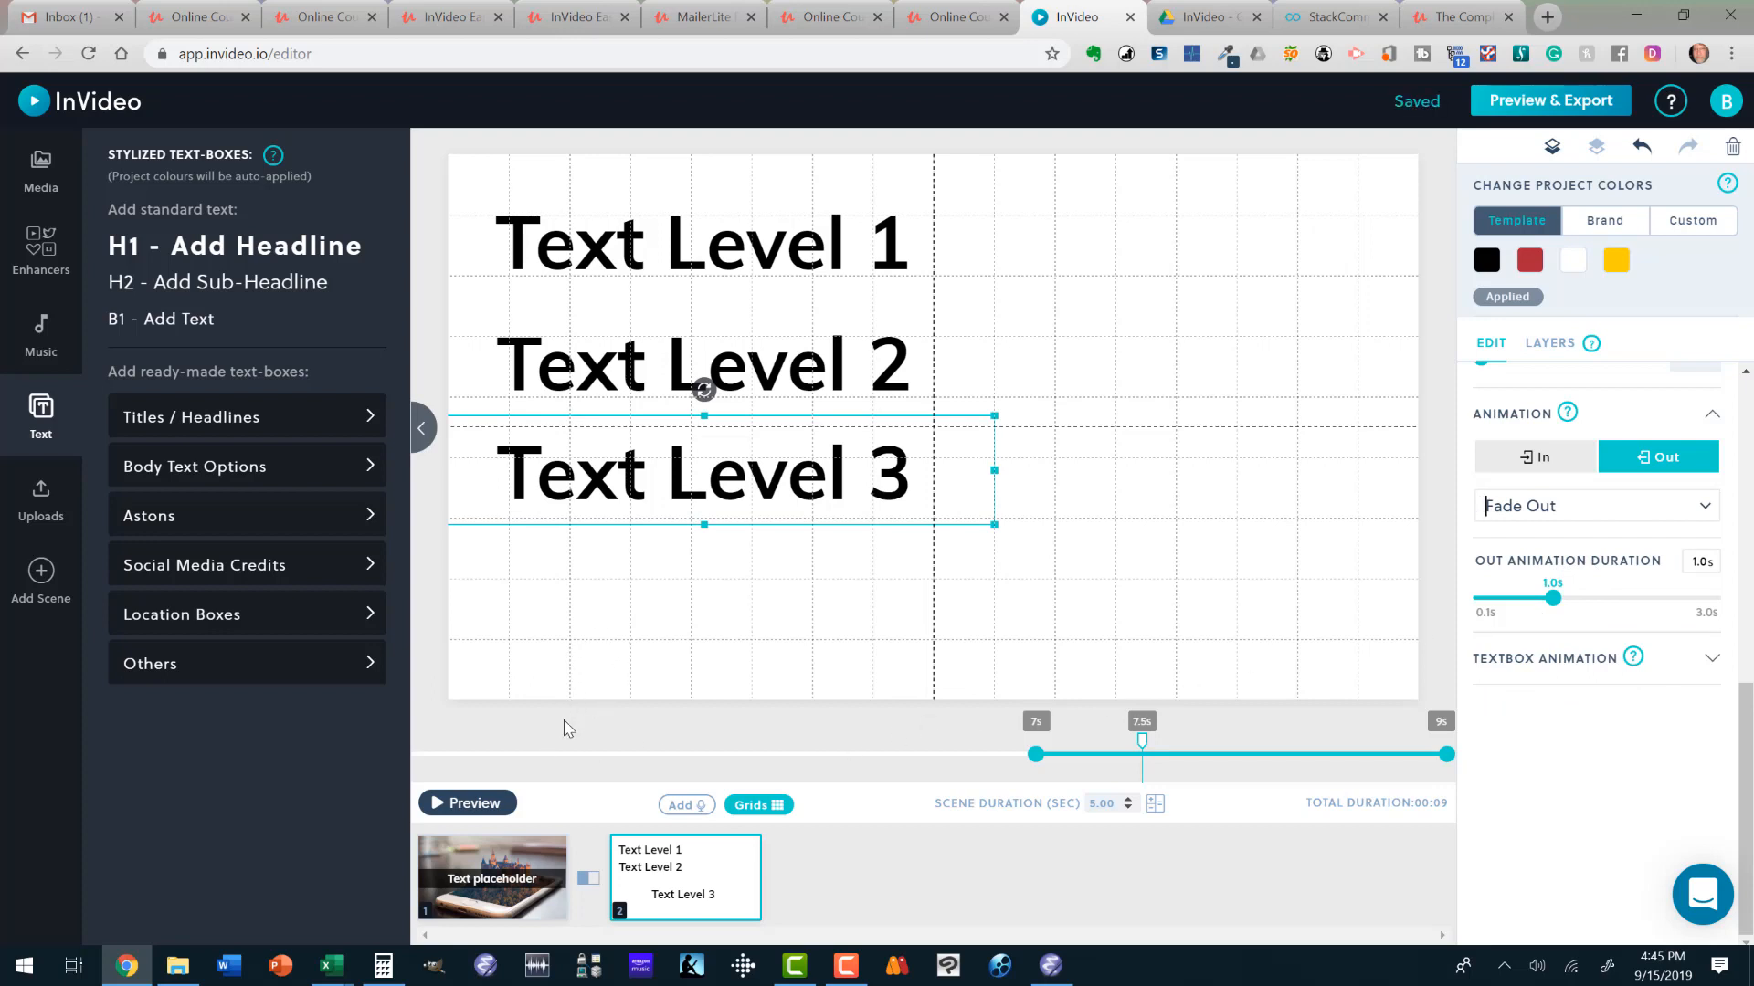
Preview the scene, end "Text Level 3" at 8 s, and preview the exit timing again.
click(475, 803)
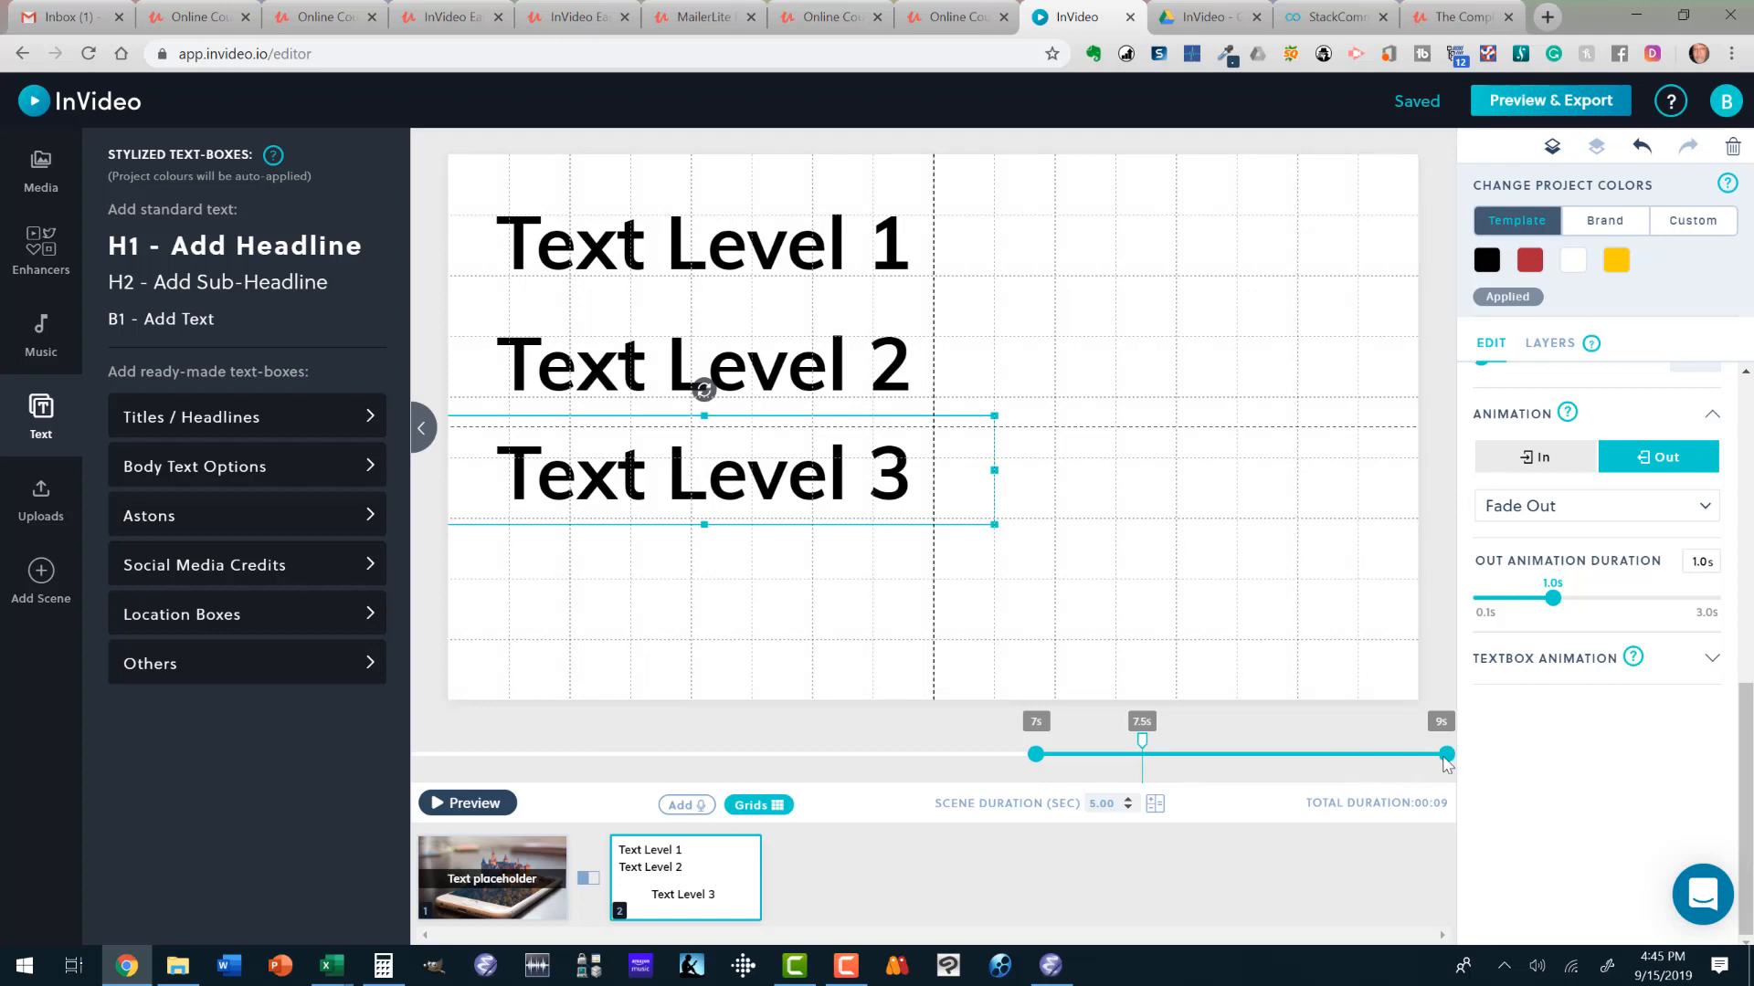
drag(1446, 760, 1241, 770)
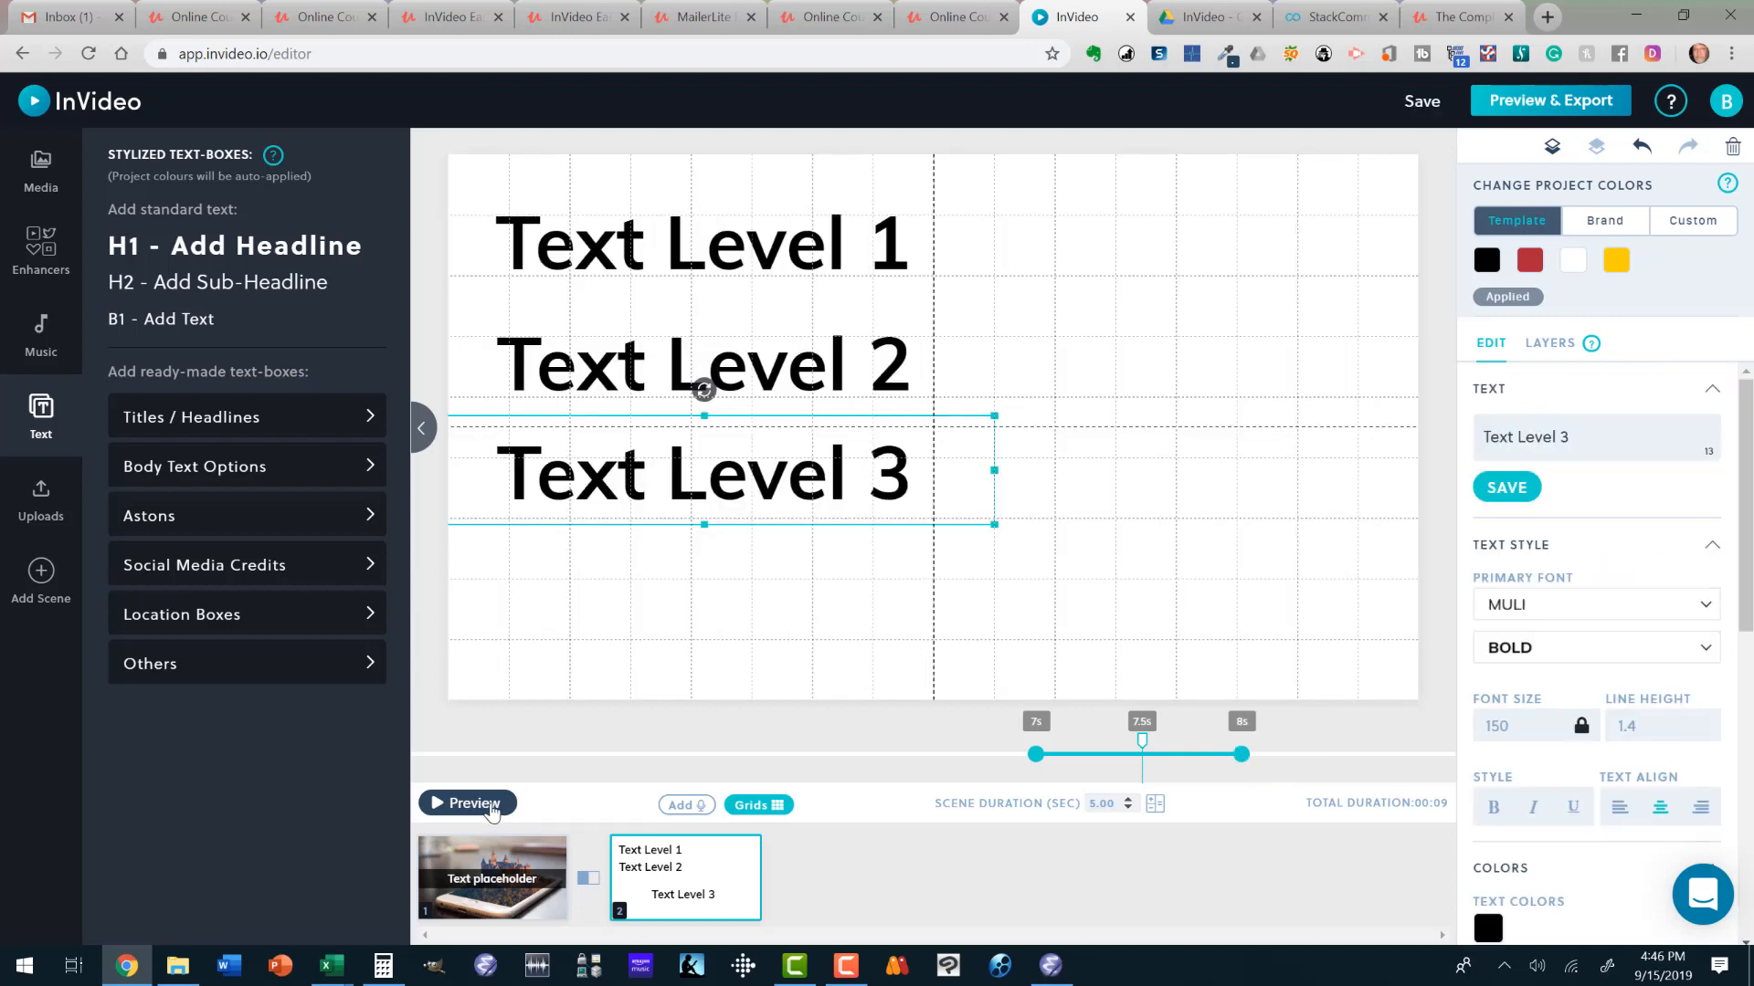
click(490, 807)
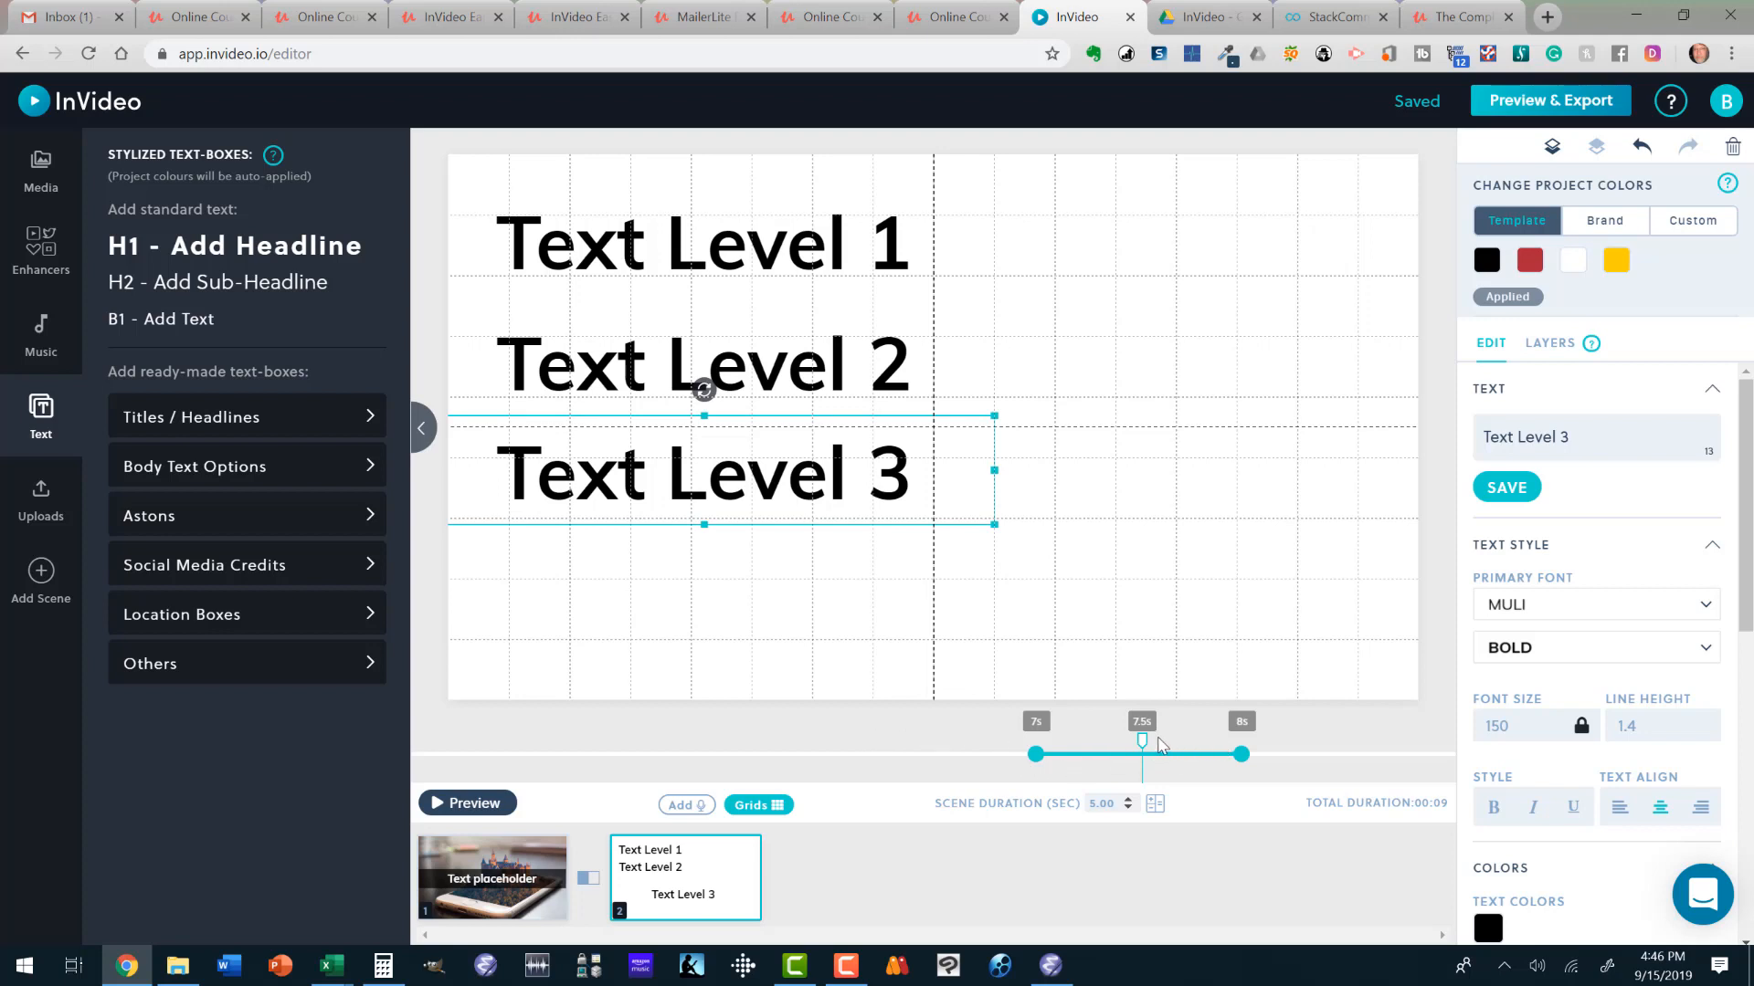
Scrub the playhead from 4.9 s to 7 s and back to 6.1 s to check when each text level appears.
drag(1142, 740, 599, 739)
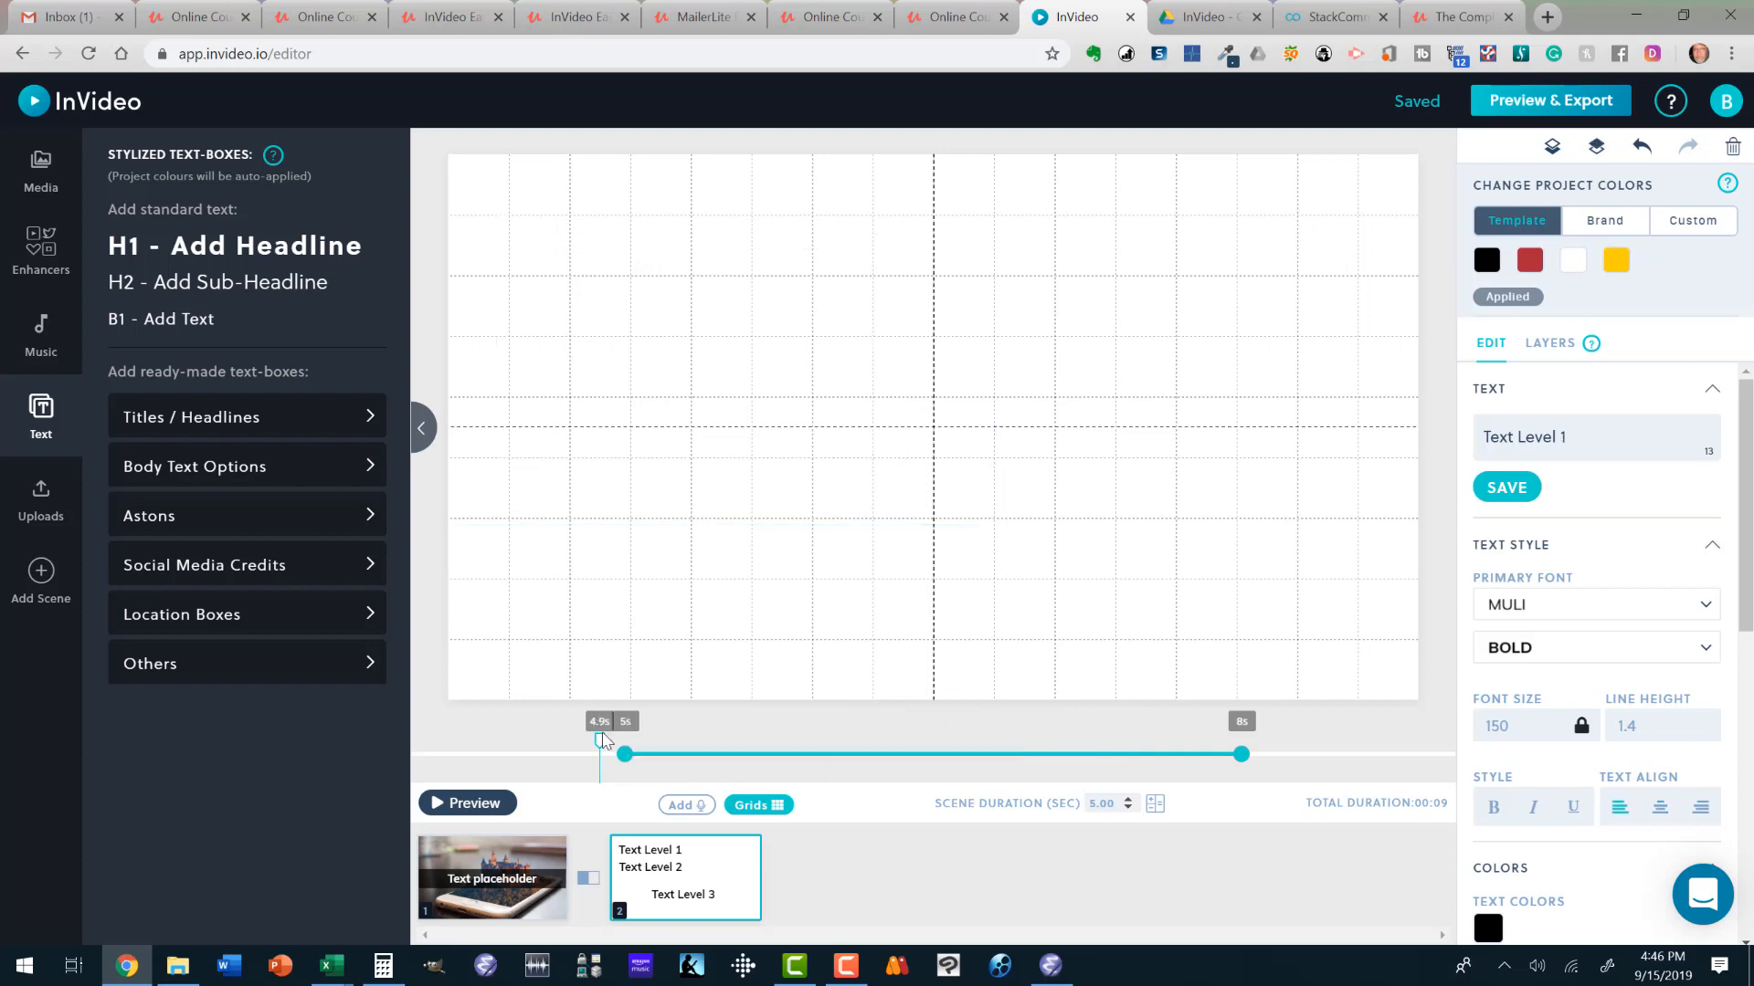
drag(599, 741, 1046, 736)
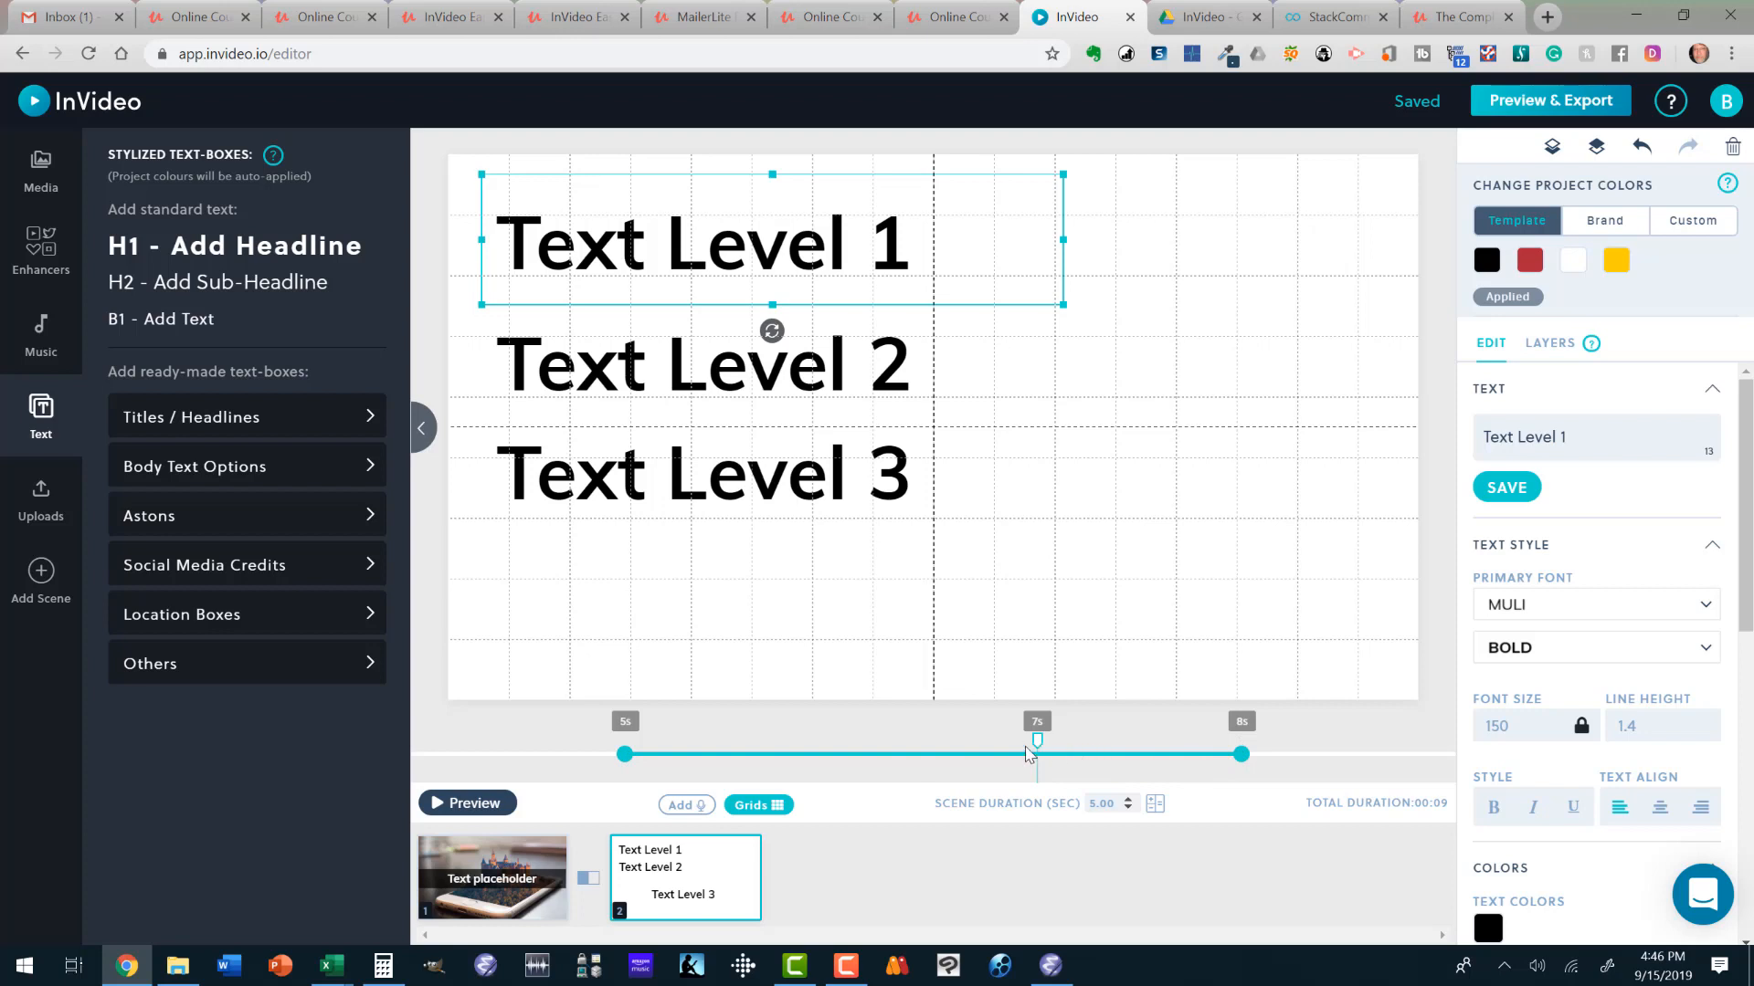
drag(1022, 753, 858, 753)
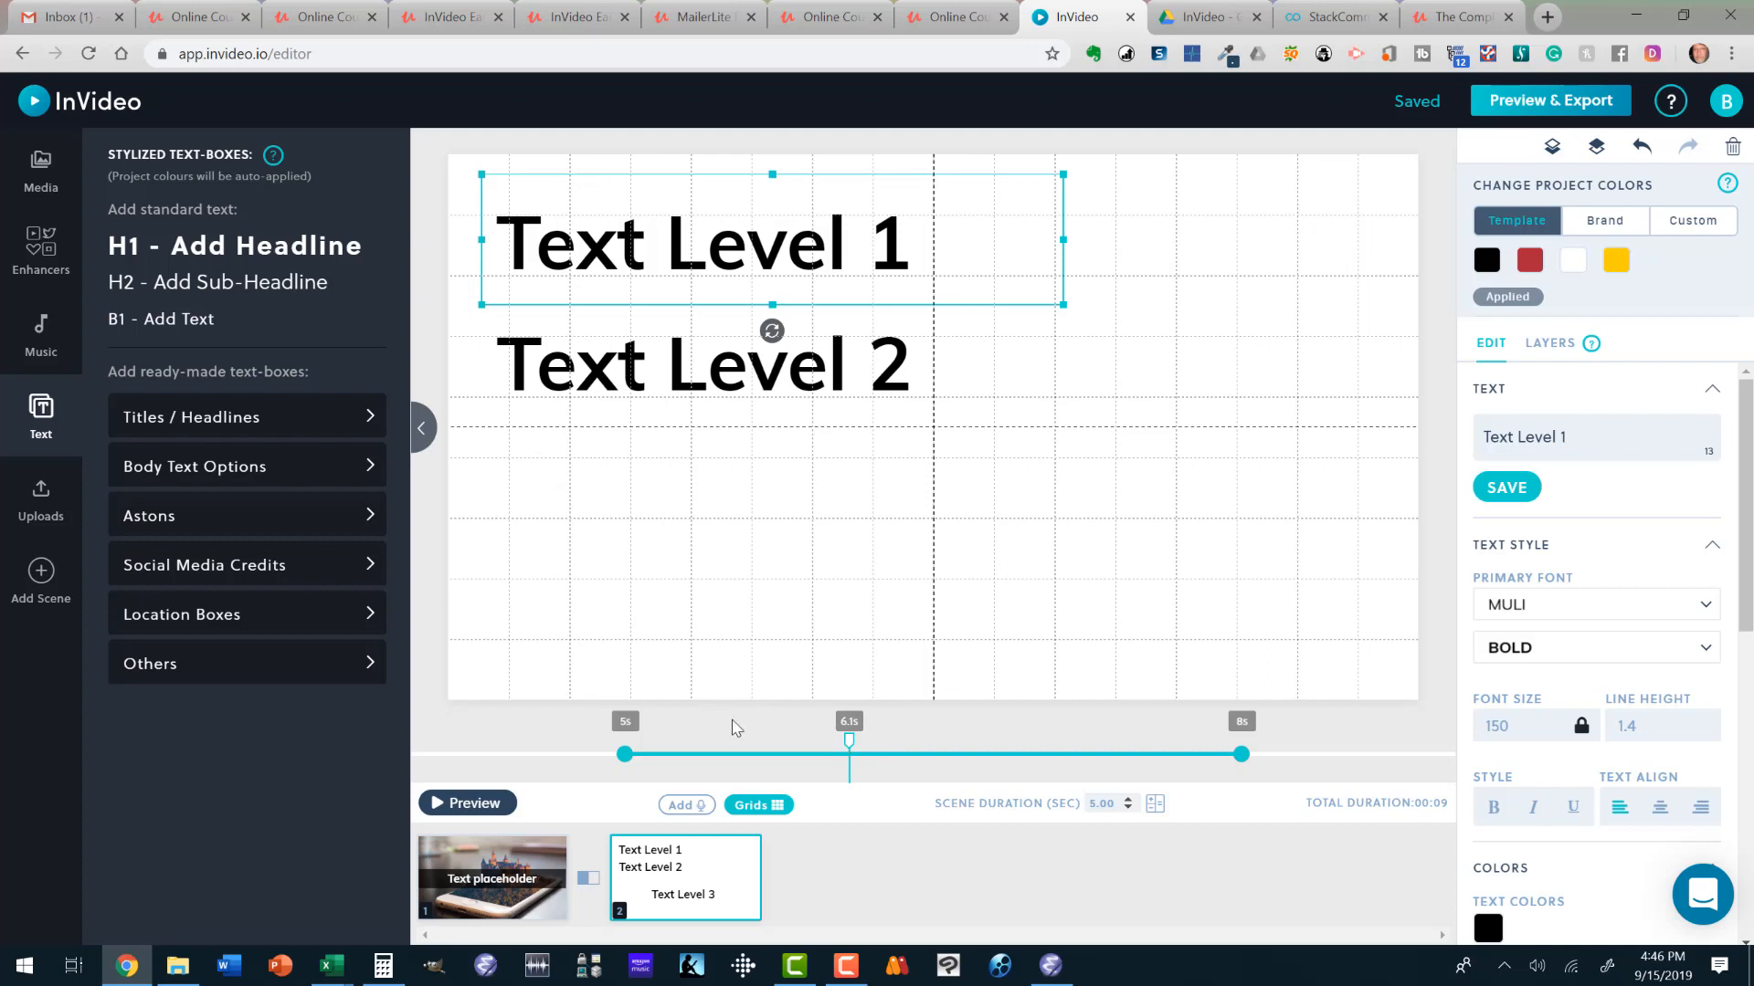
Hide the canvas grid and add a new scene after scene 2.
click(749, 805)
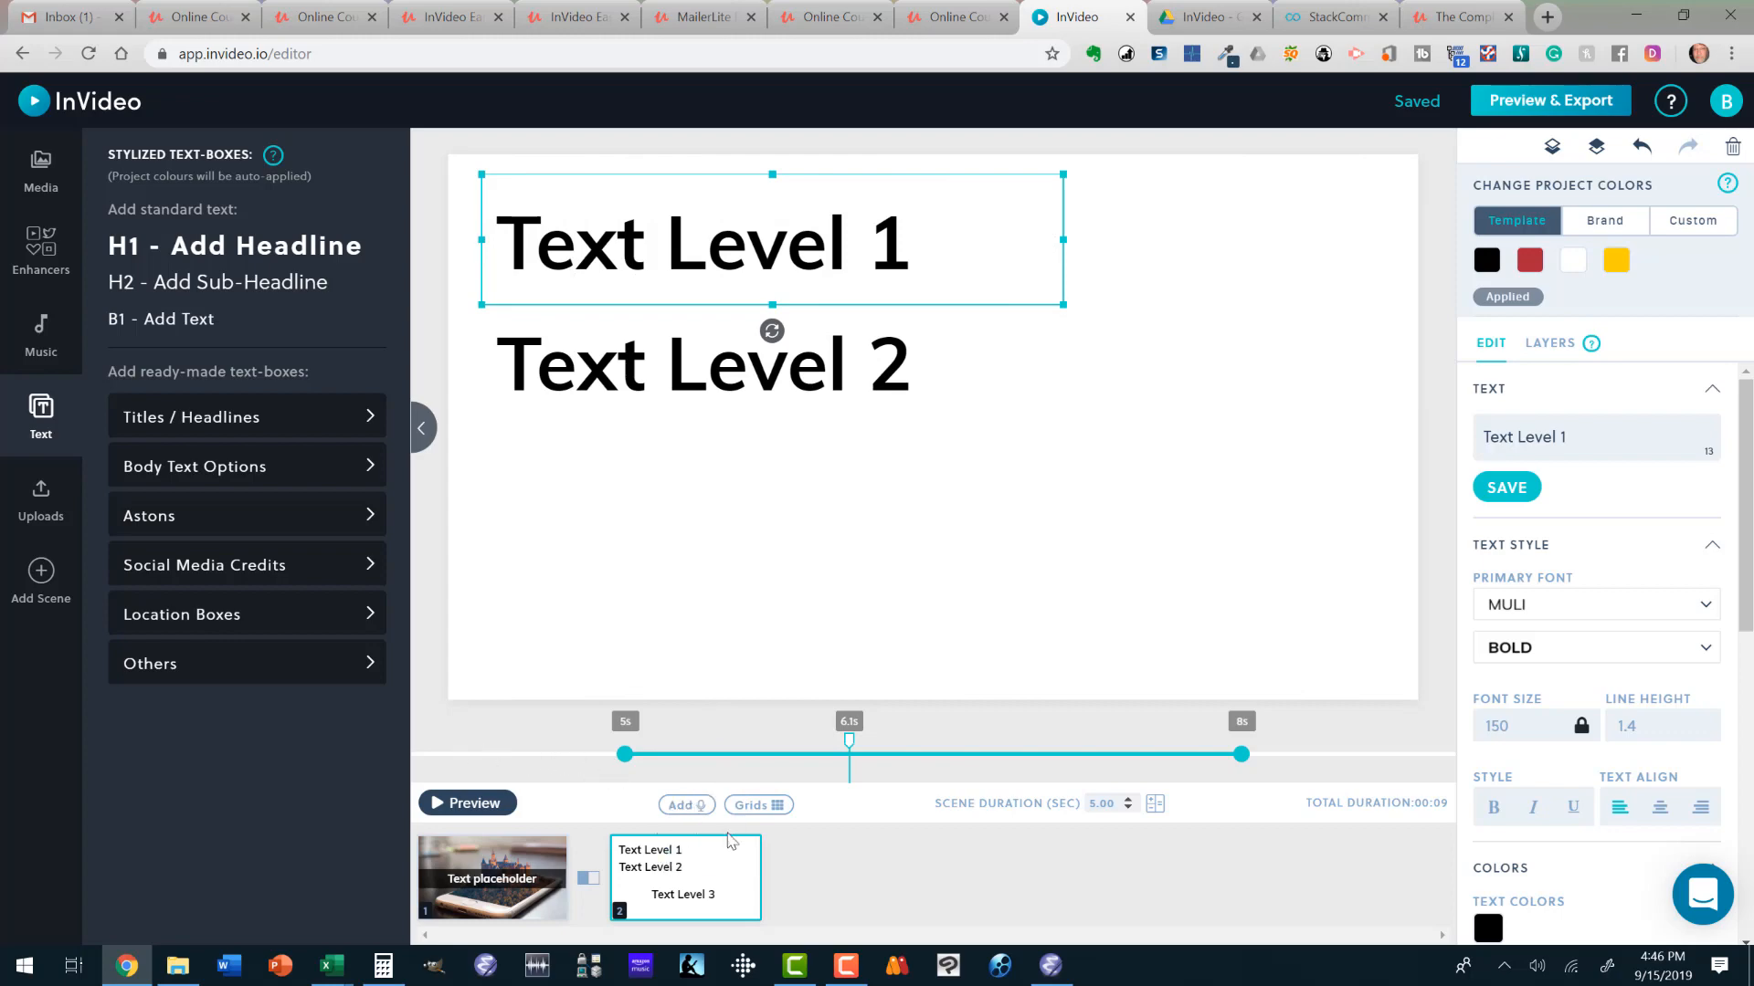
mouse_move(740, 888)
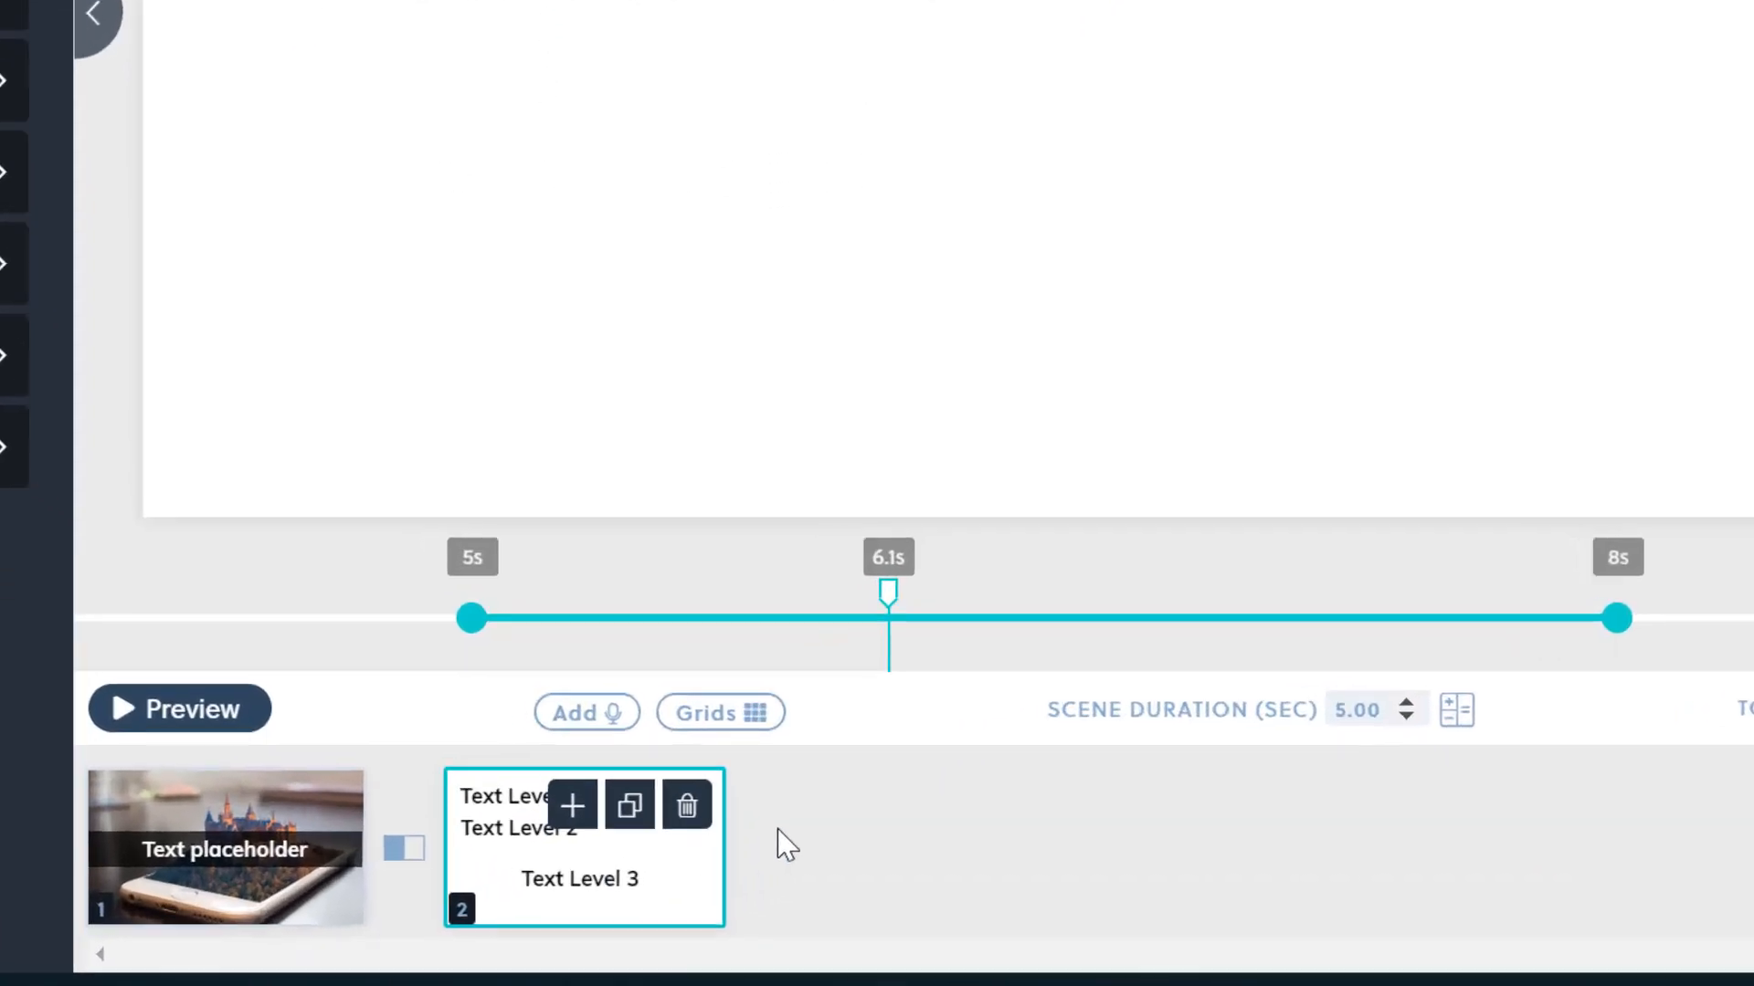
mouse_move(595, 826)
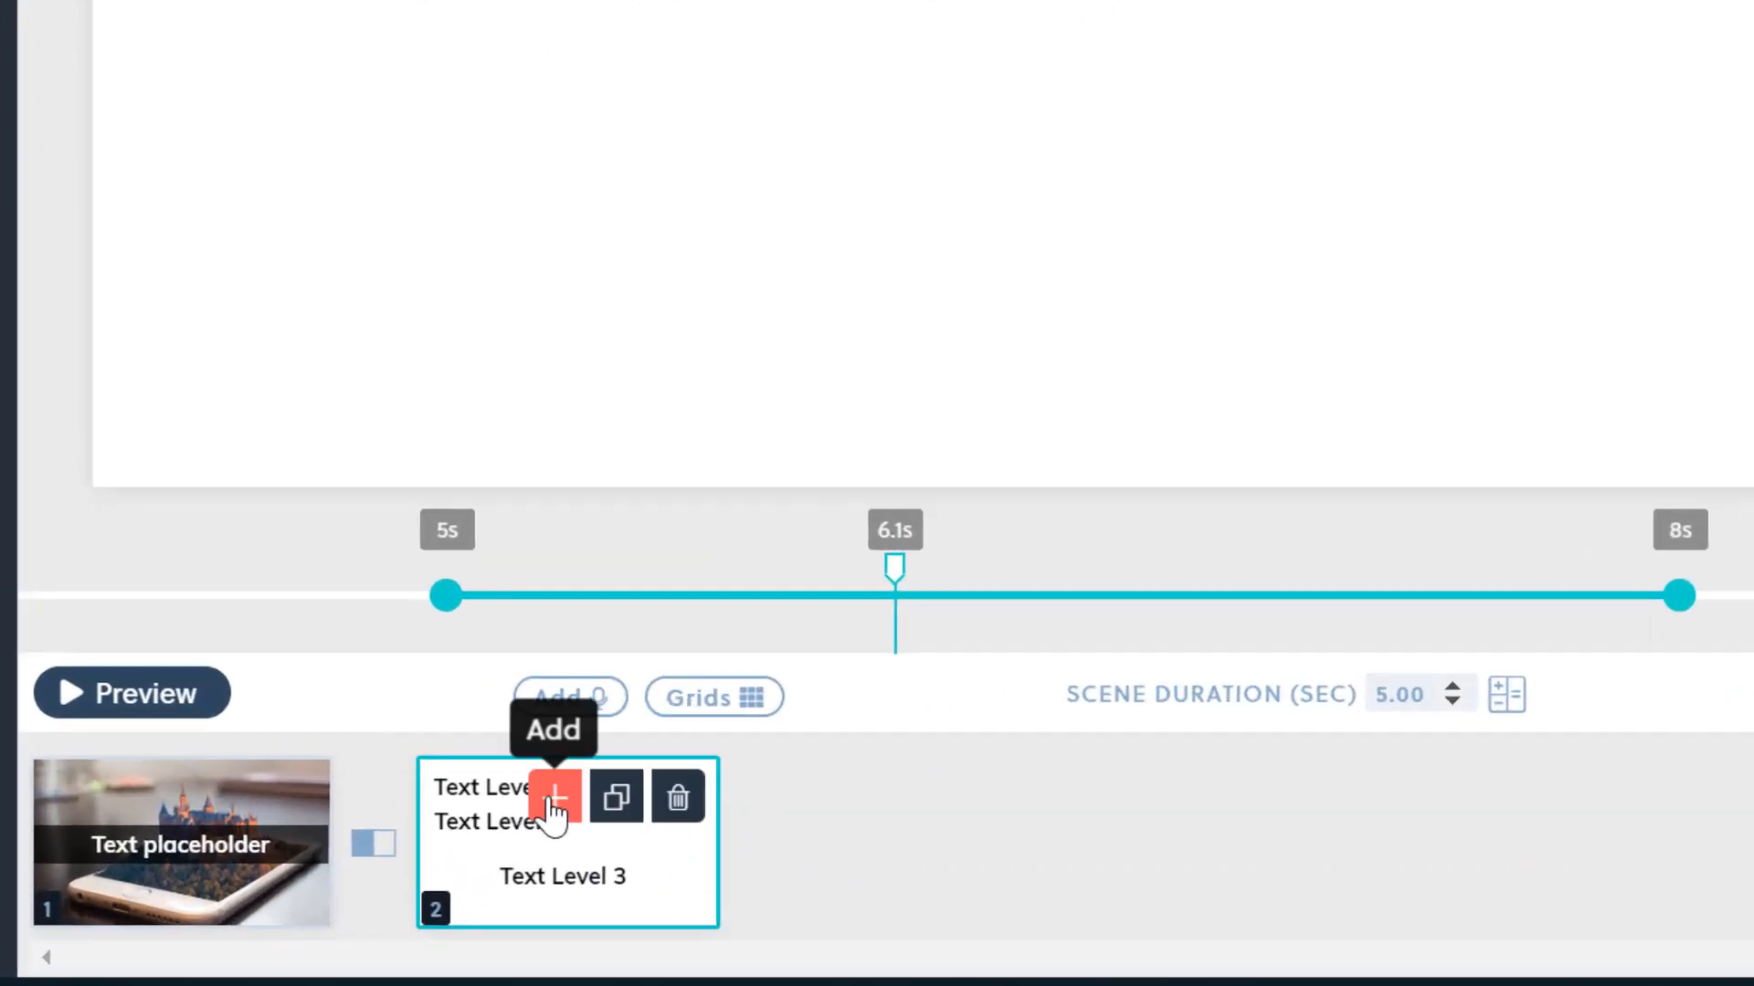
click(554, 798)
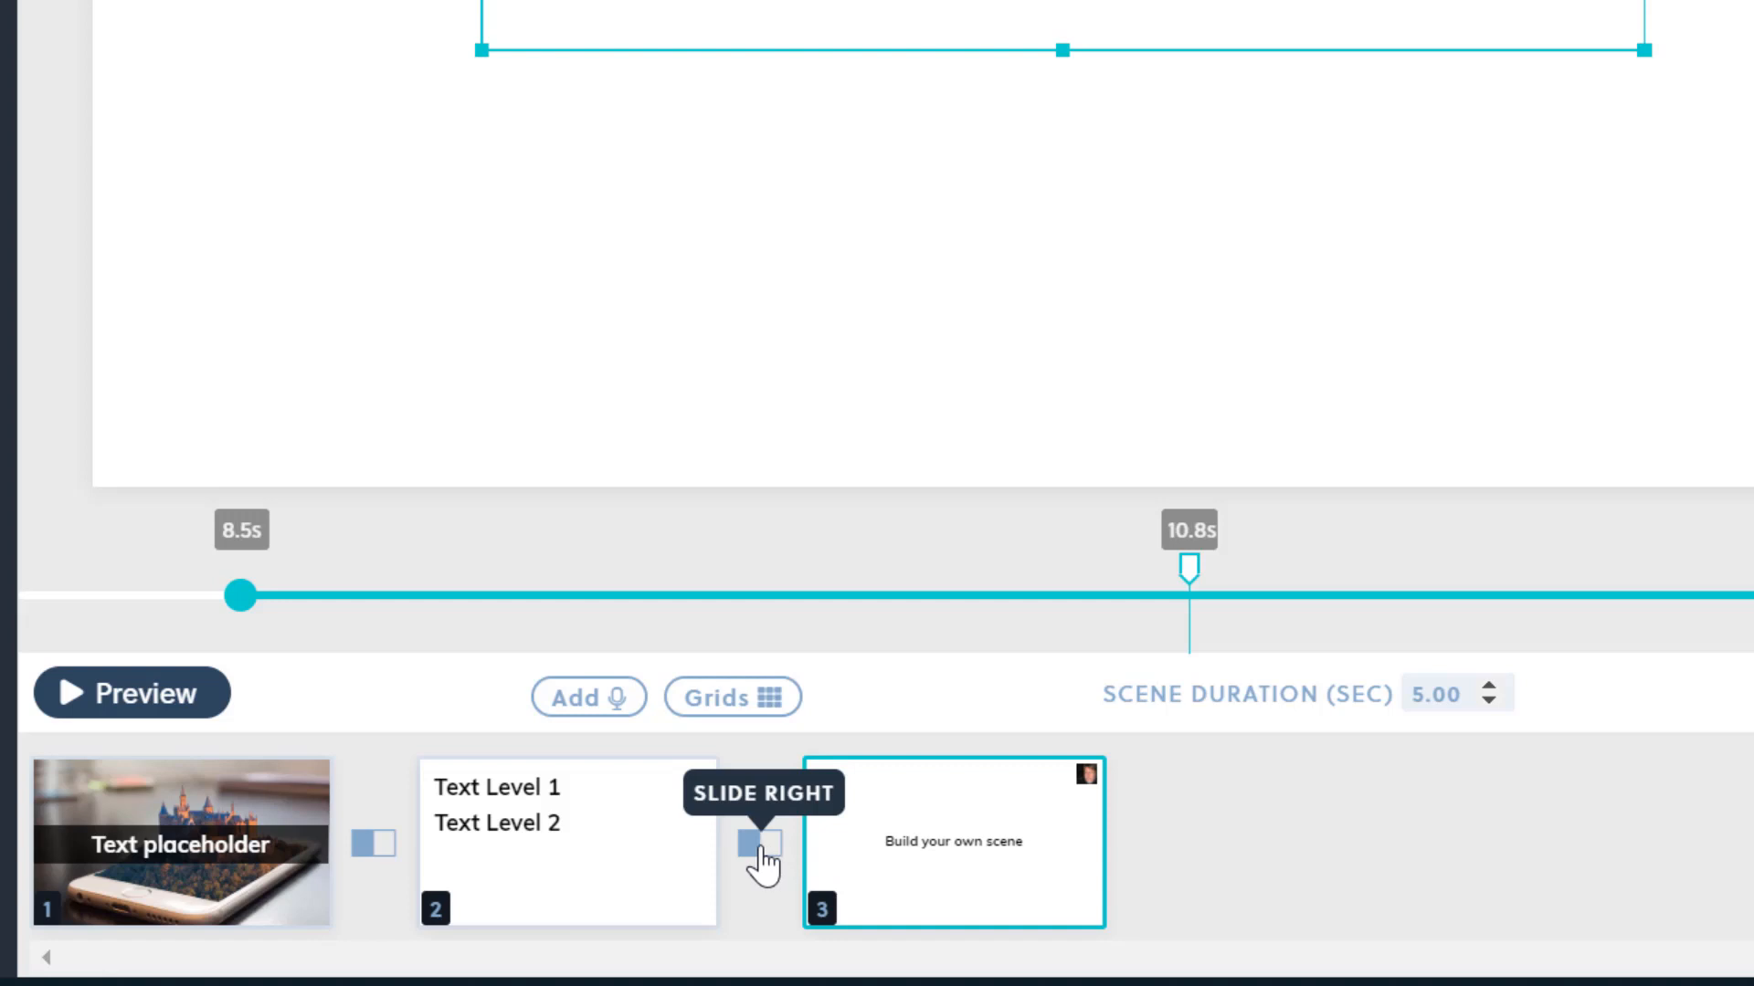
Browse the transitions available between scenes 2 and 3 and remove the Slide Right transition.
mouse_move(618, 861)
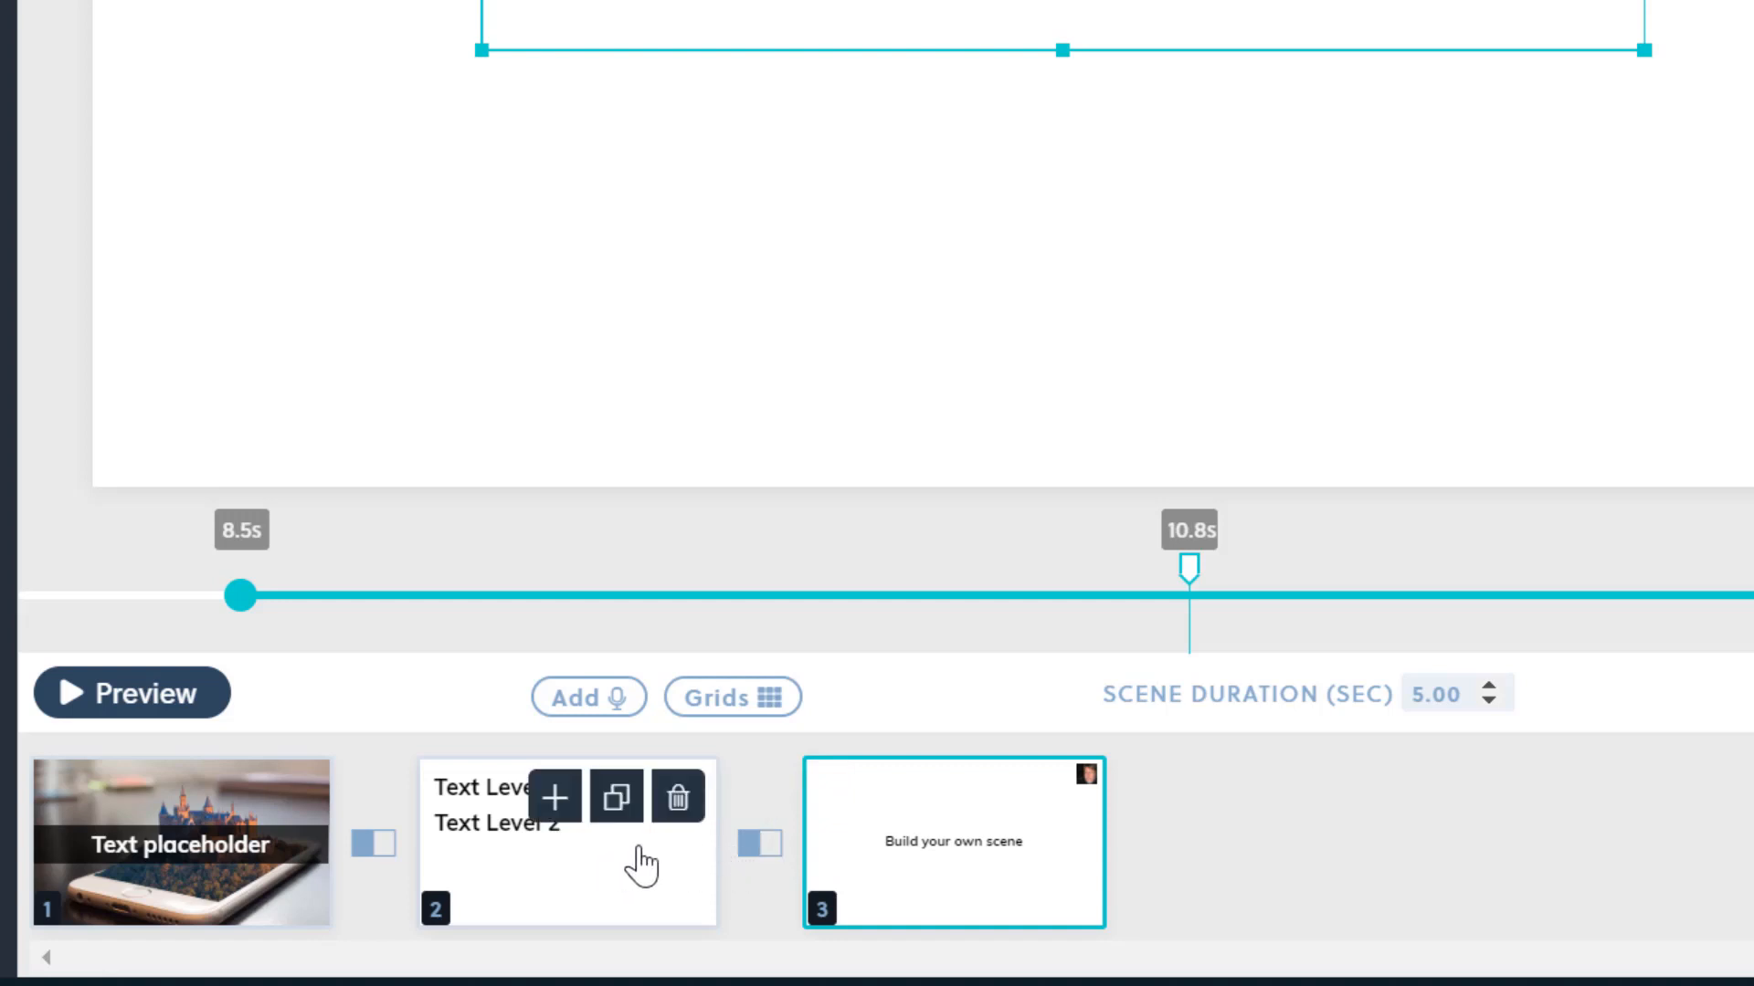
click(756, 852)
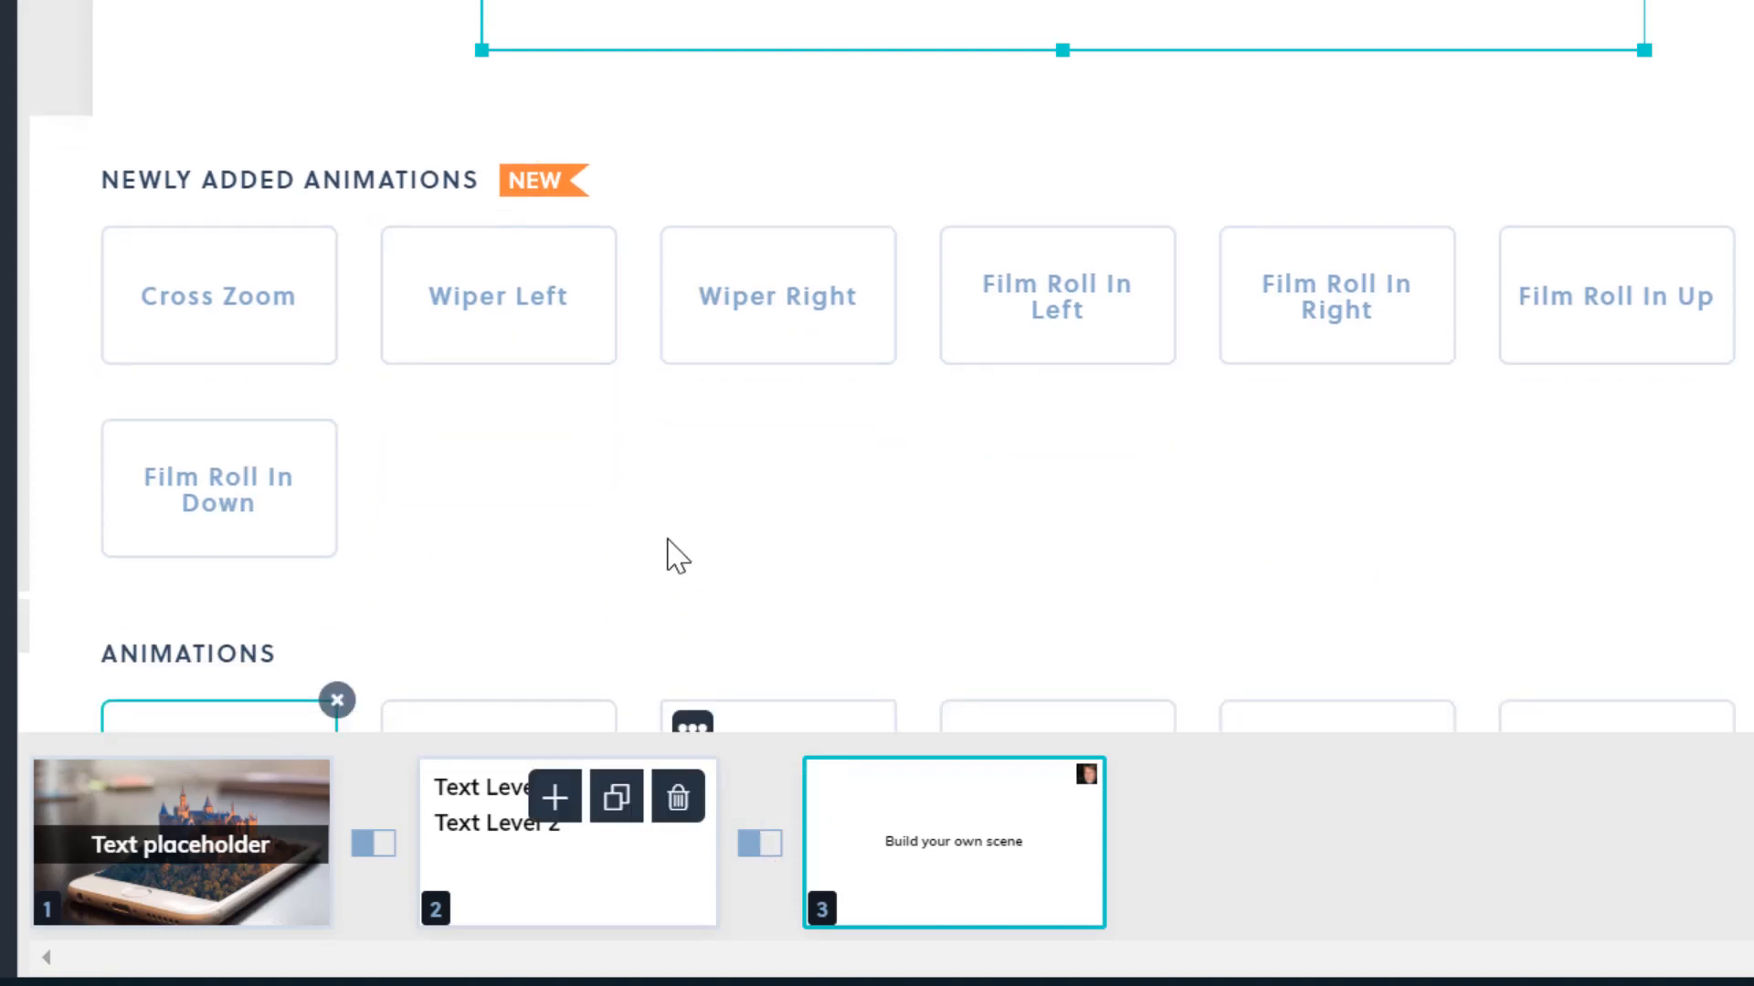
scroll(660, 513, down, 5)
scroll(653, 509, up, 5)
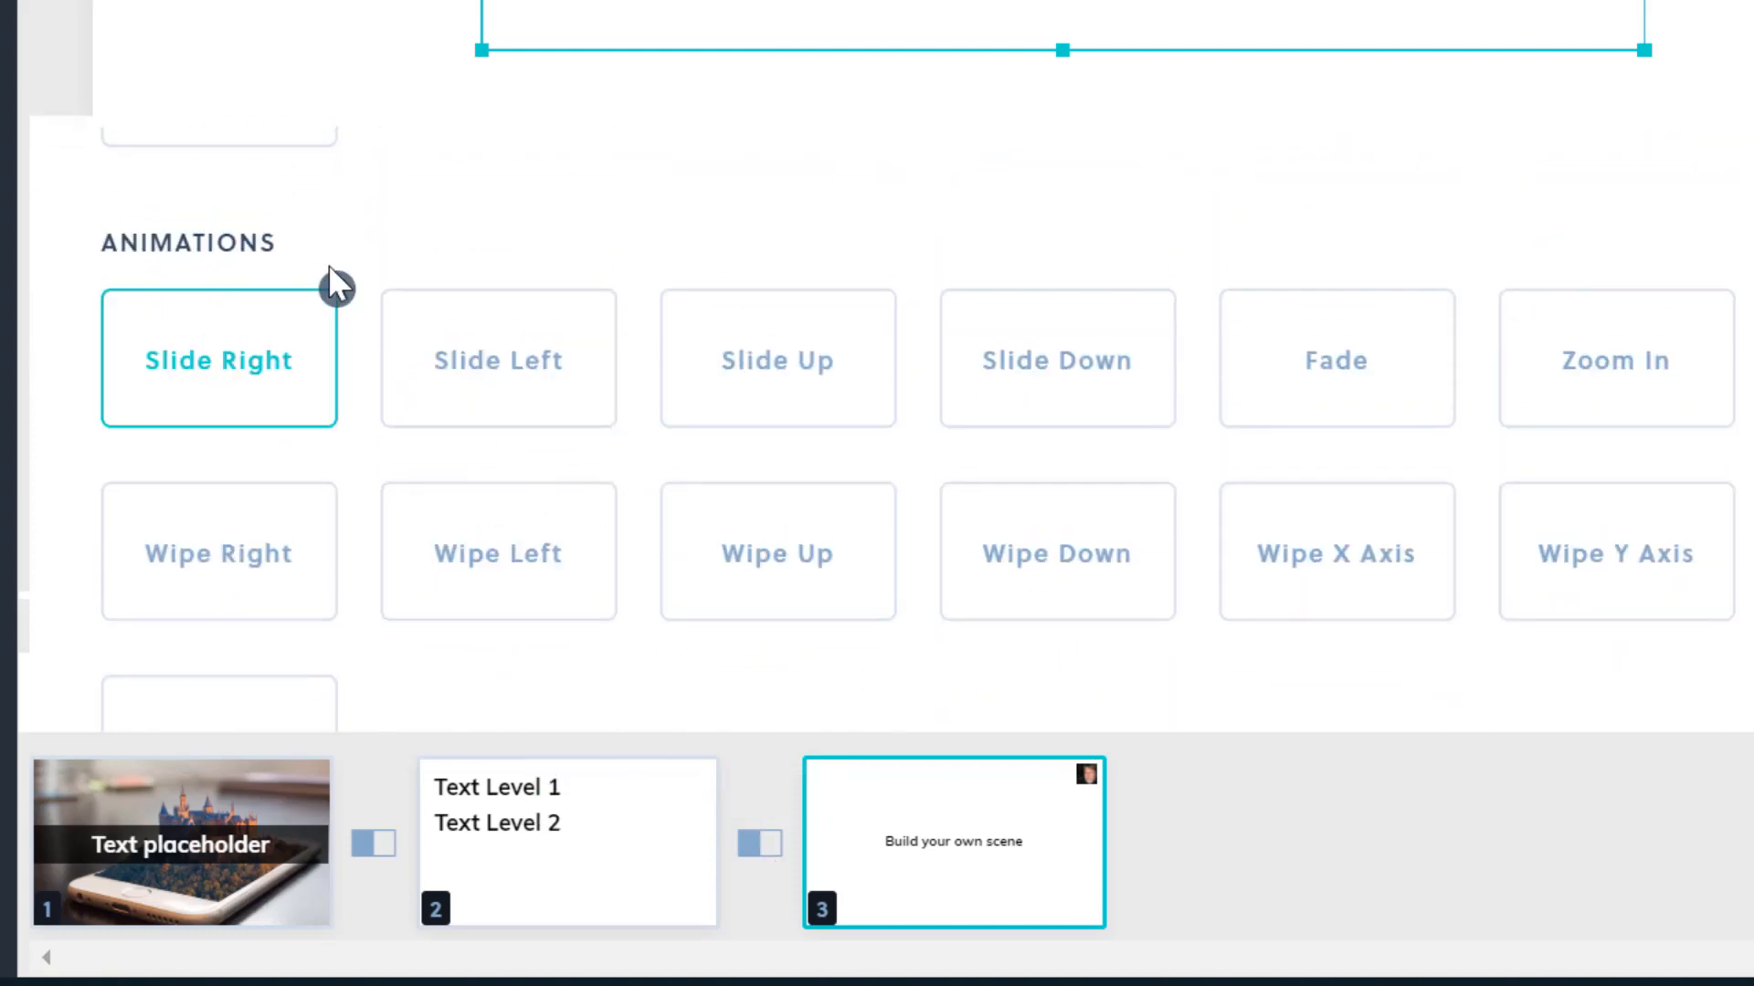
click(337, 291)
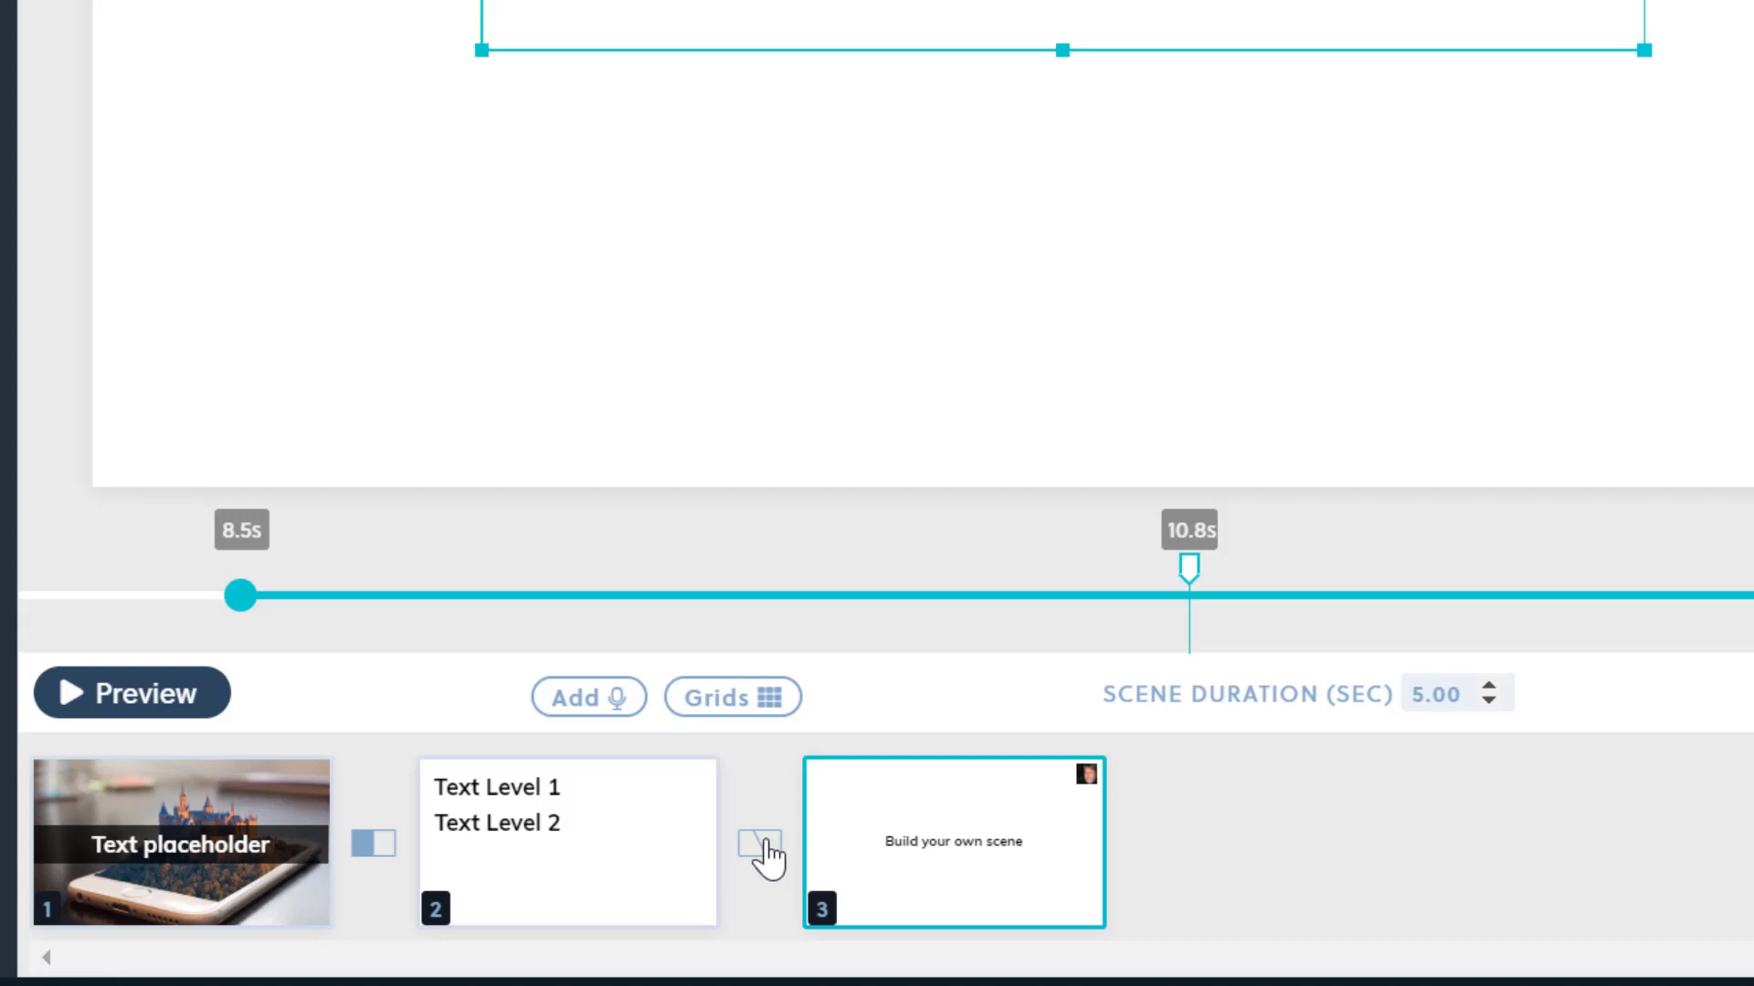
Preview scene 2 without the transition and select "Text Level 2" to check its timing.
mouse_move(673, 826)
click(651, 882)
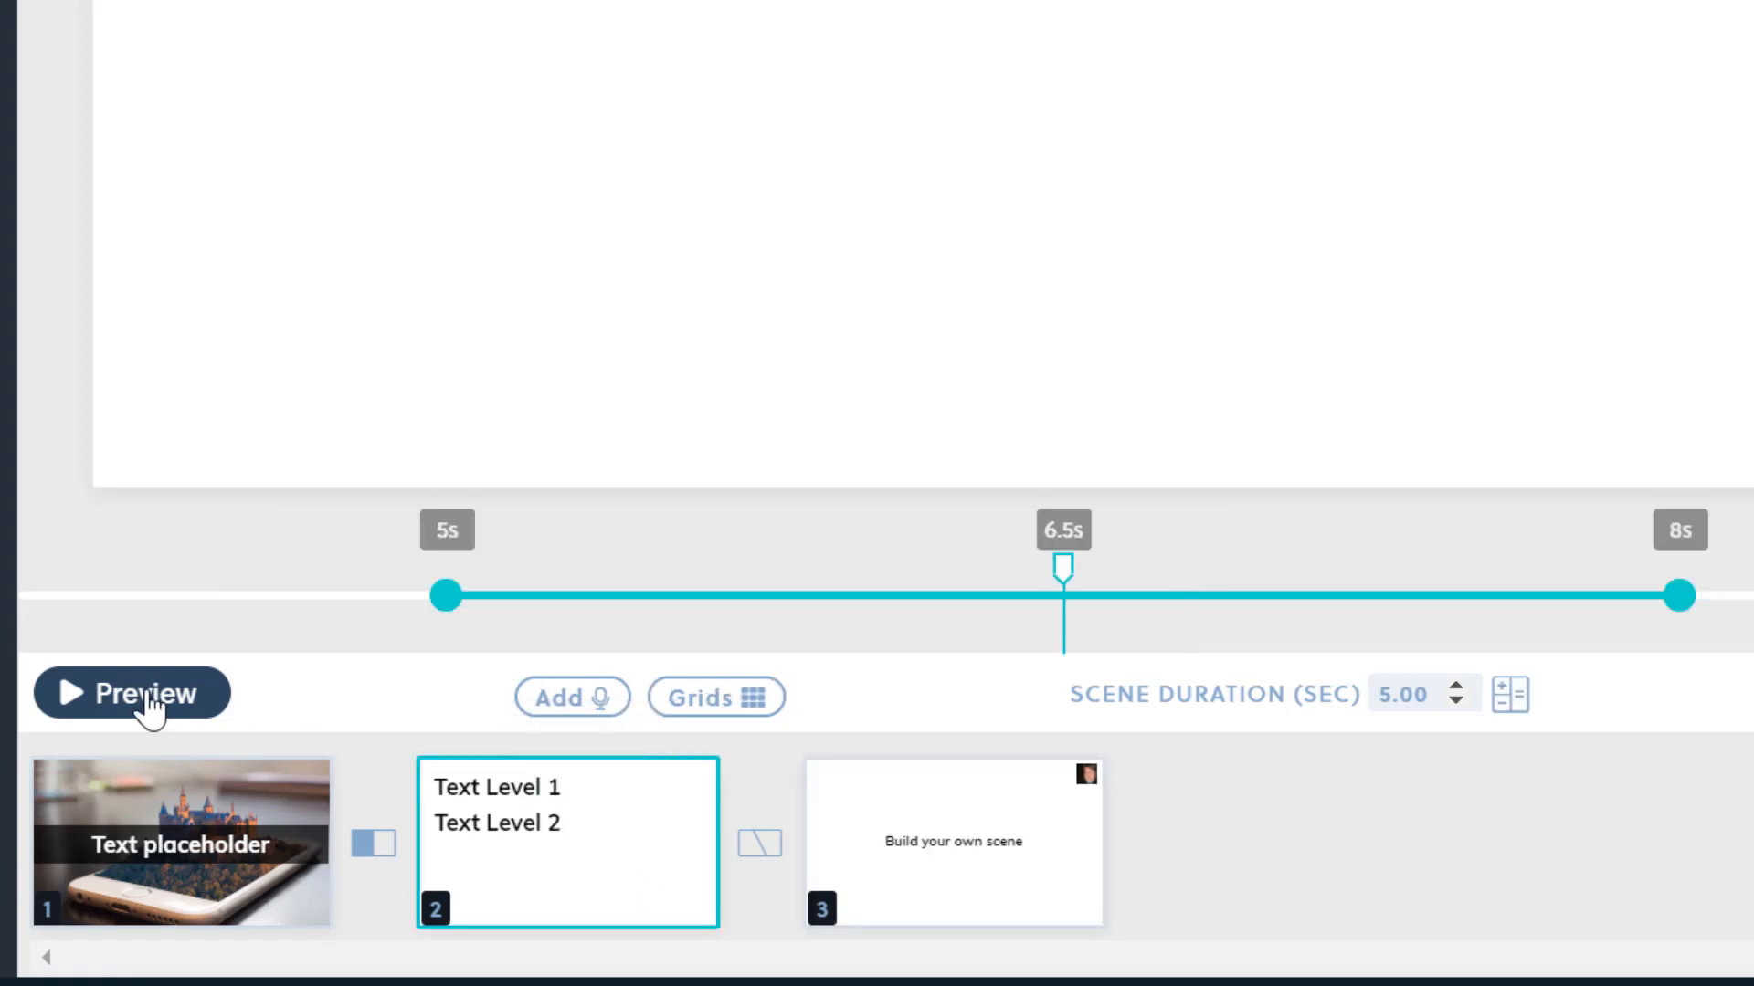
click(156, 705)
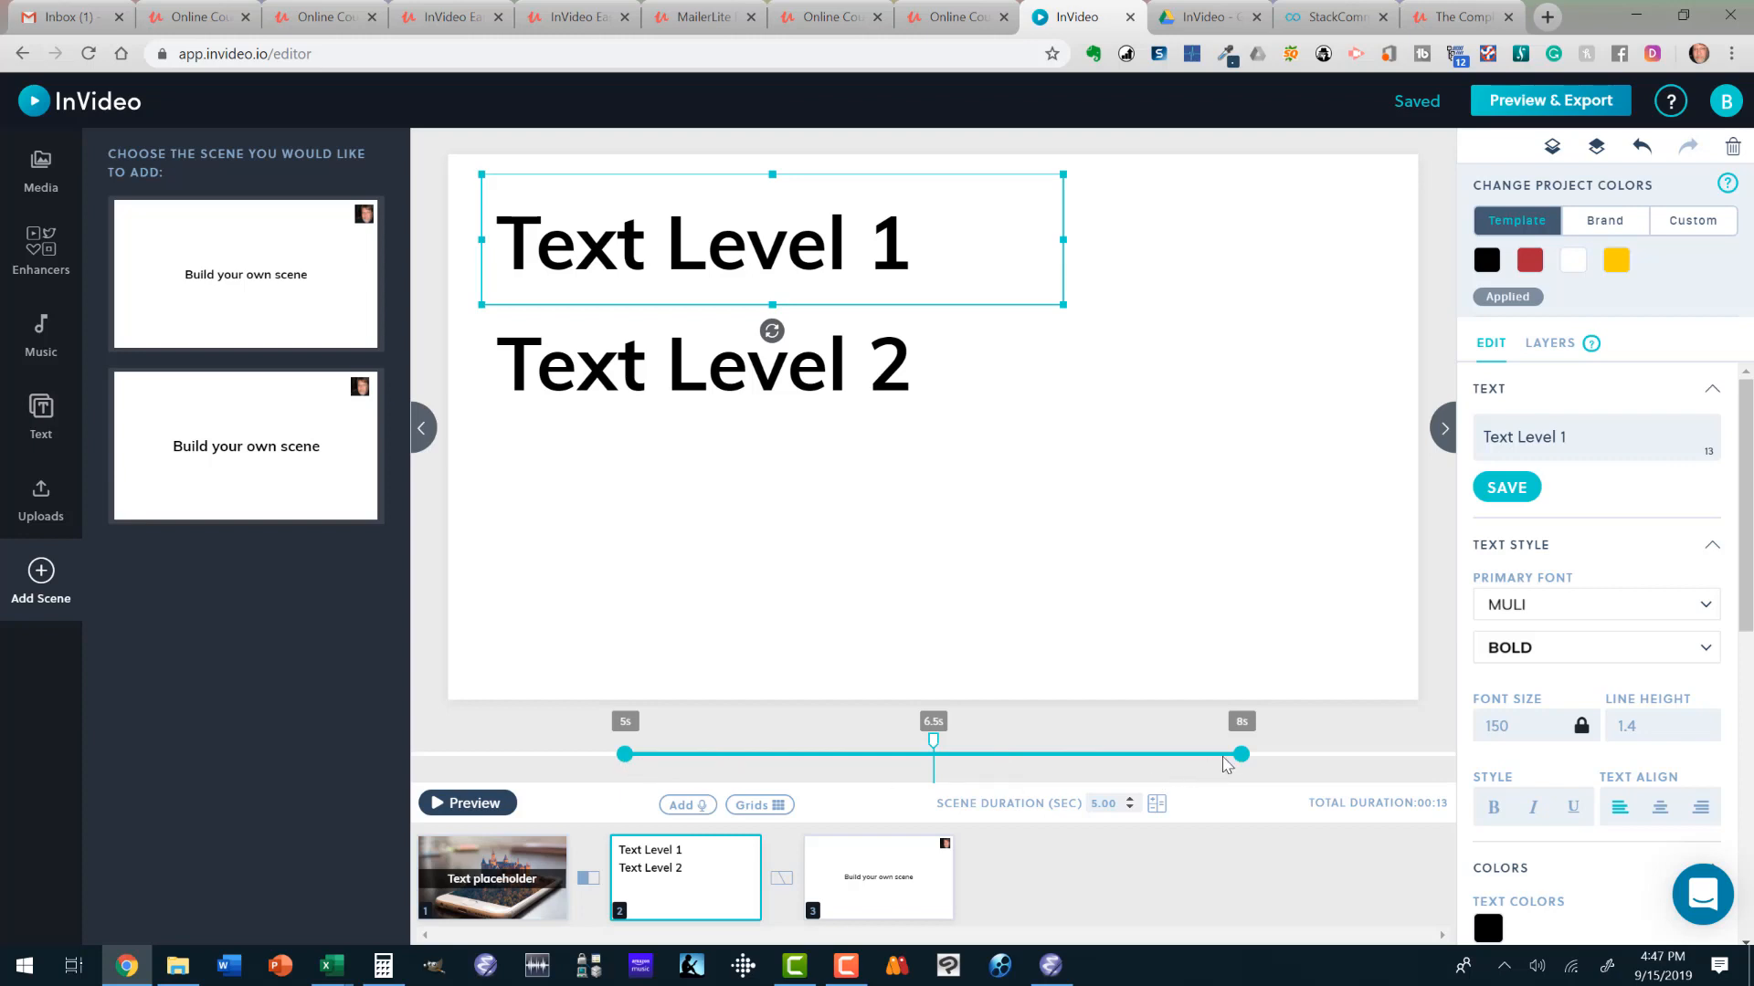
click(884, 369)
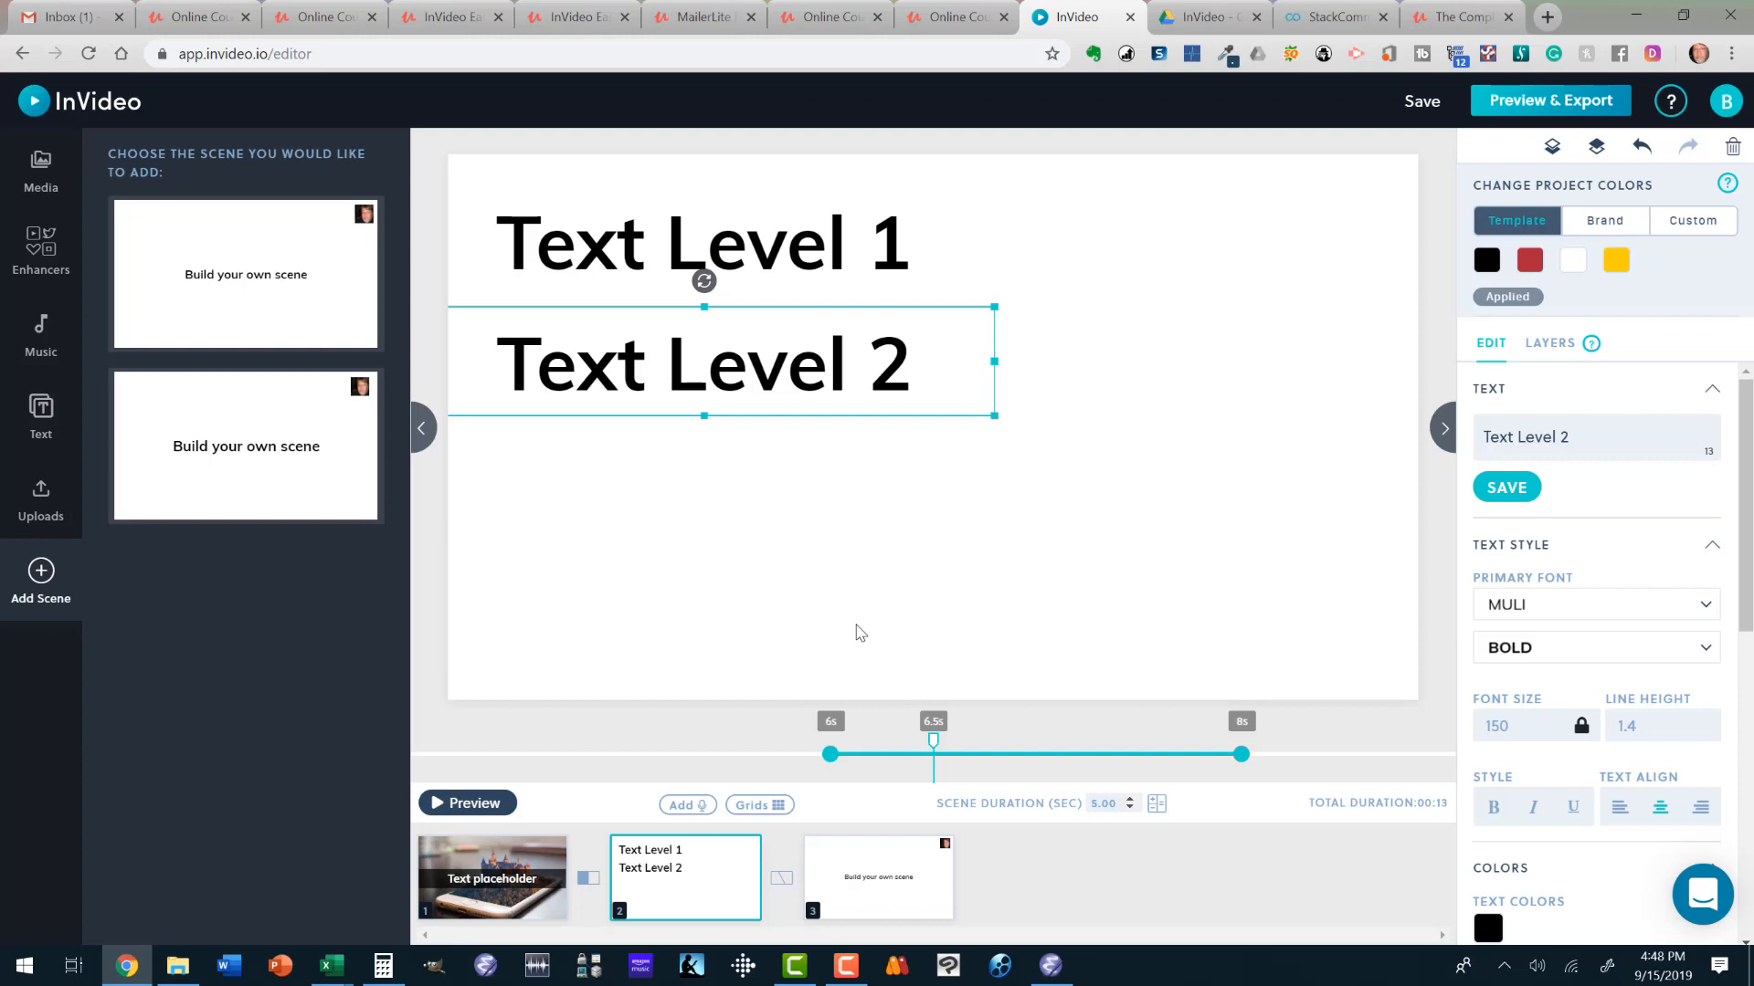
Open scene 3 and preview how its "Build your own scene" text enters.
mouse_move(859, 900)
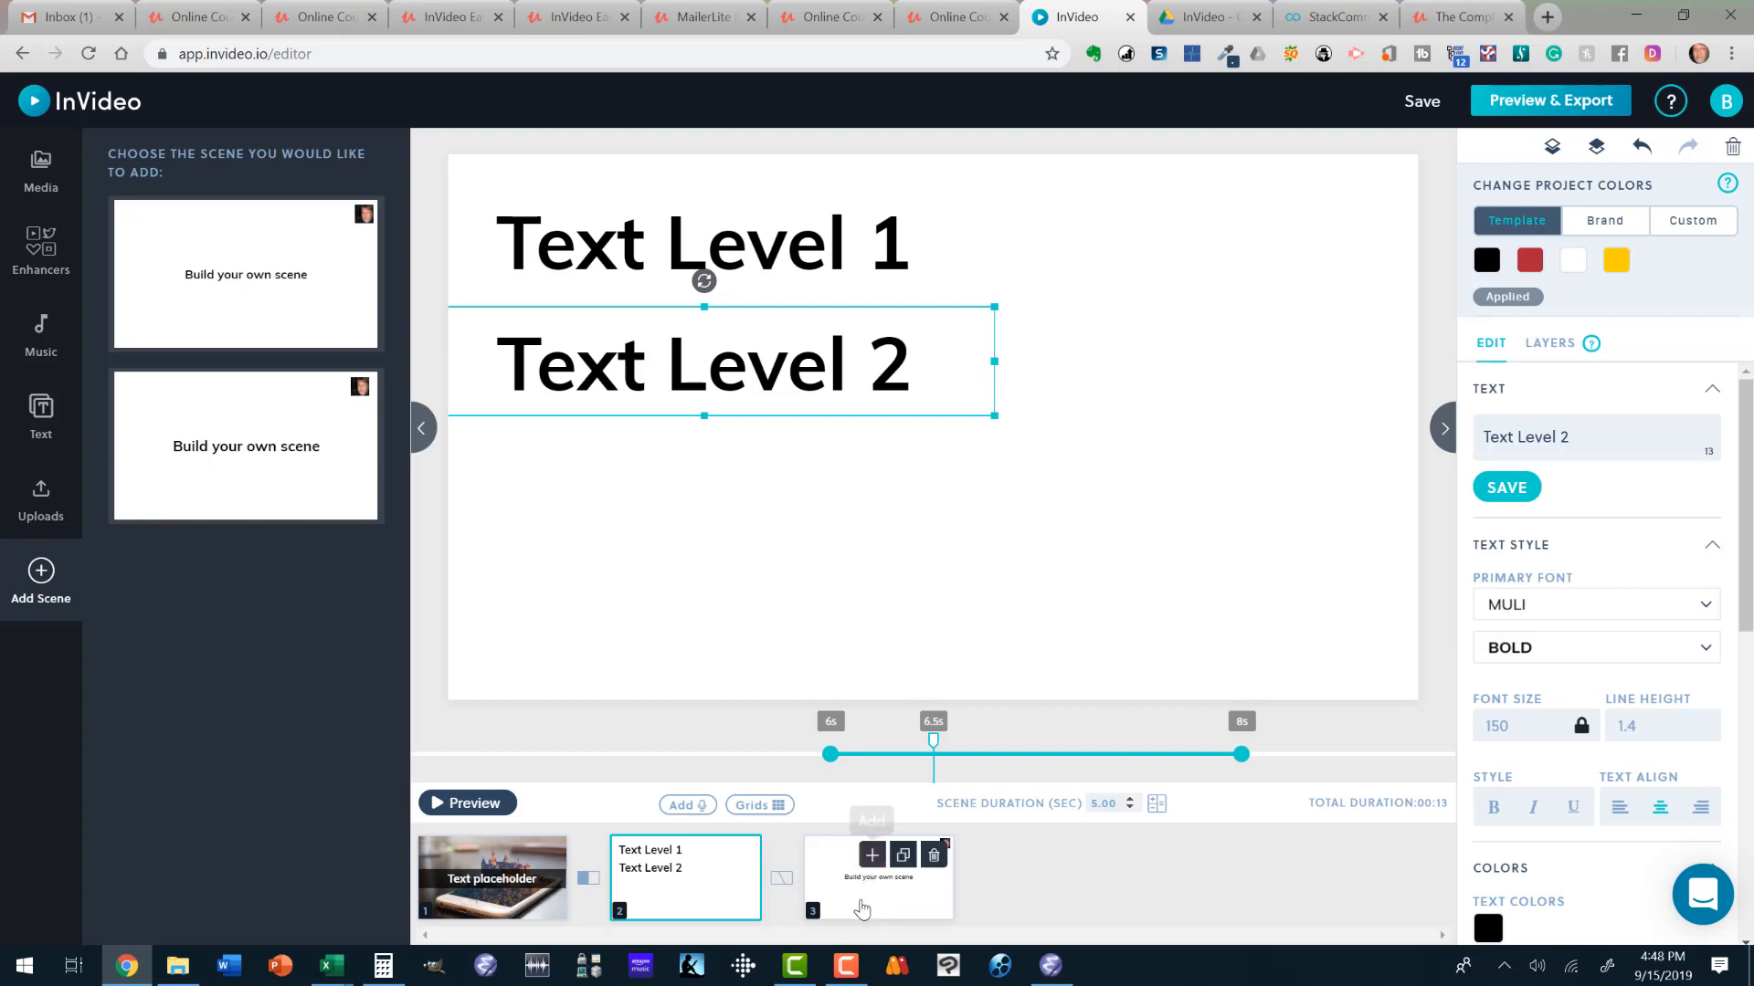
click(872, 908)
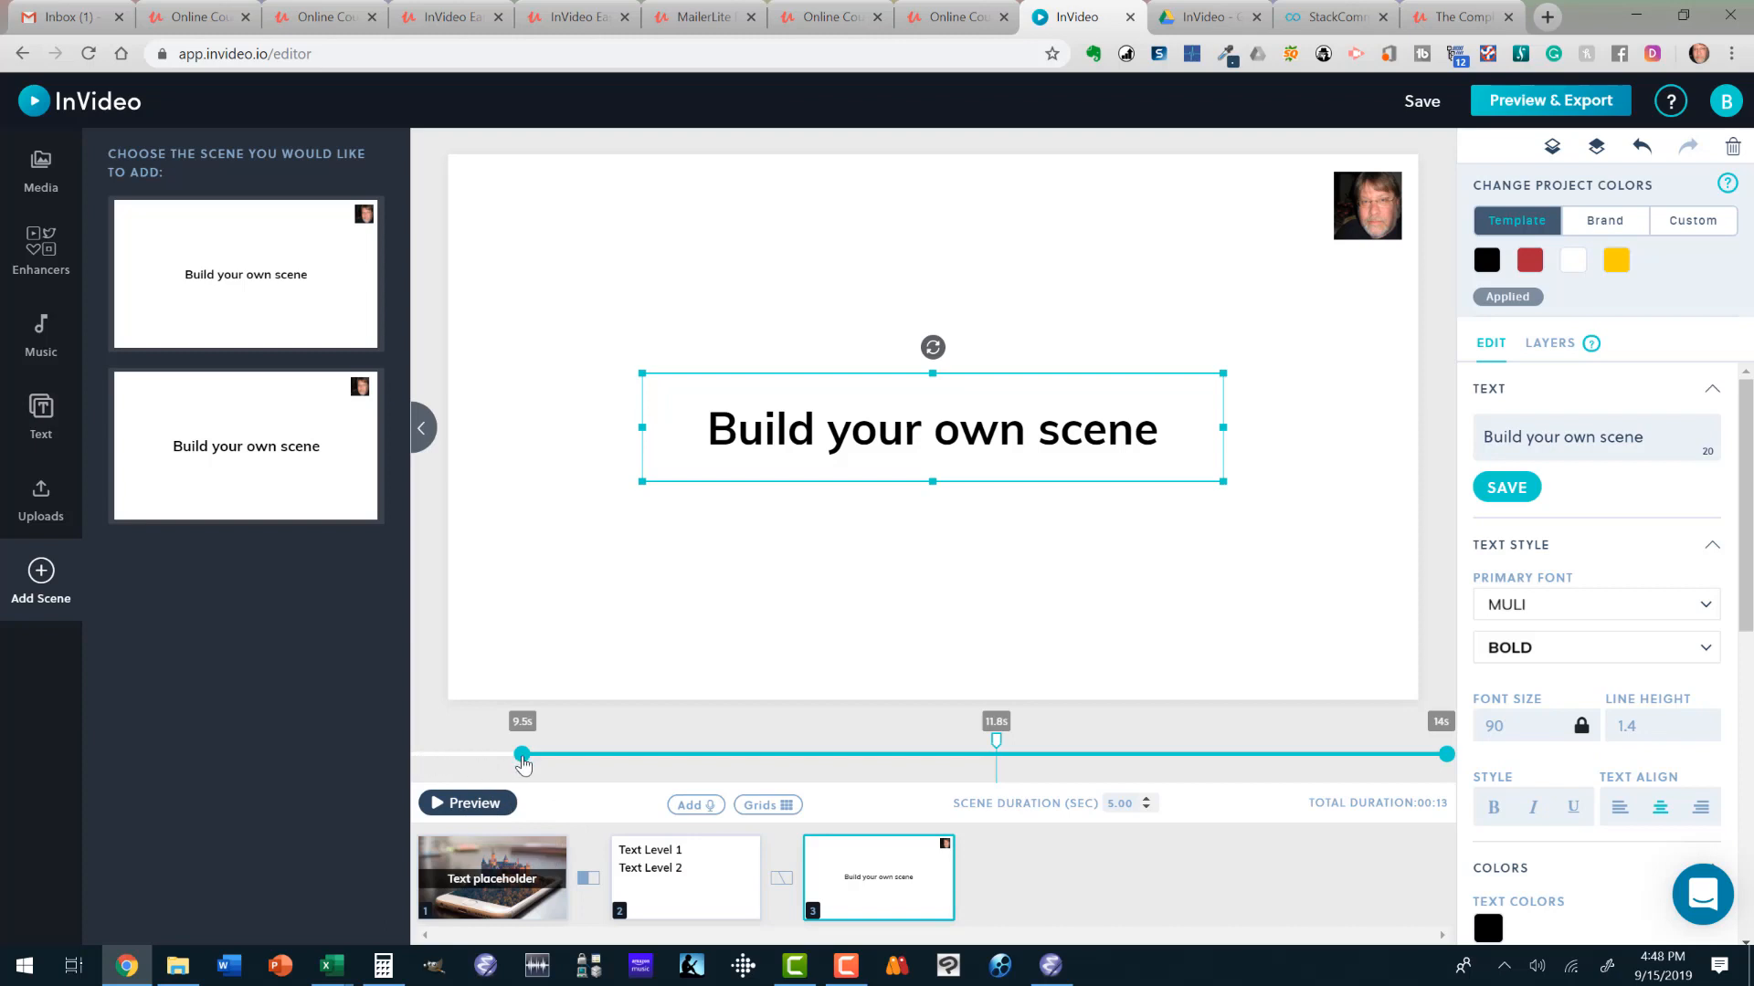
click(482, 803)
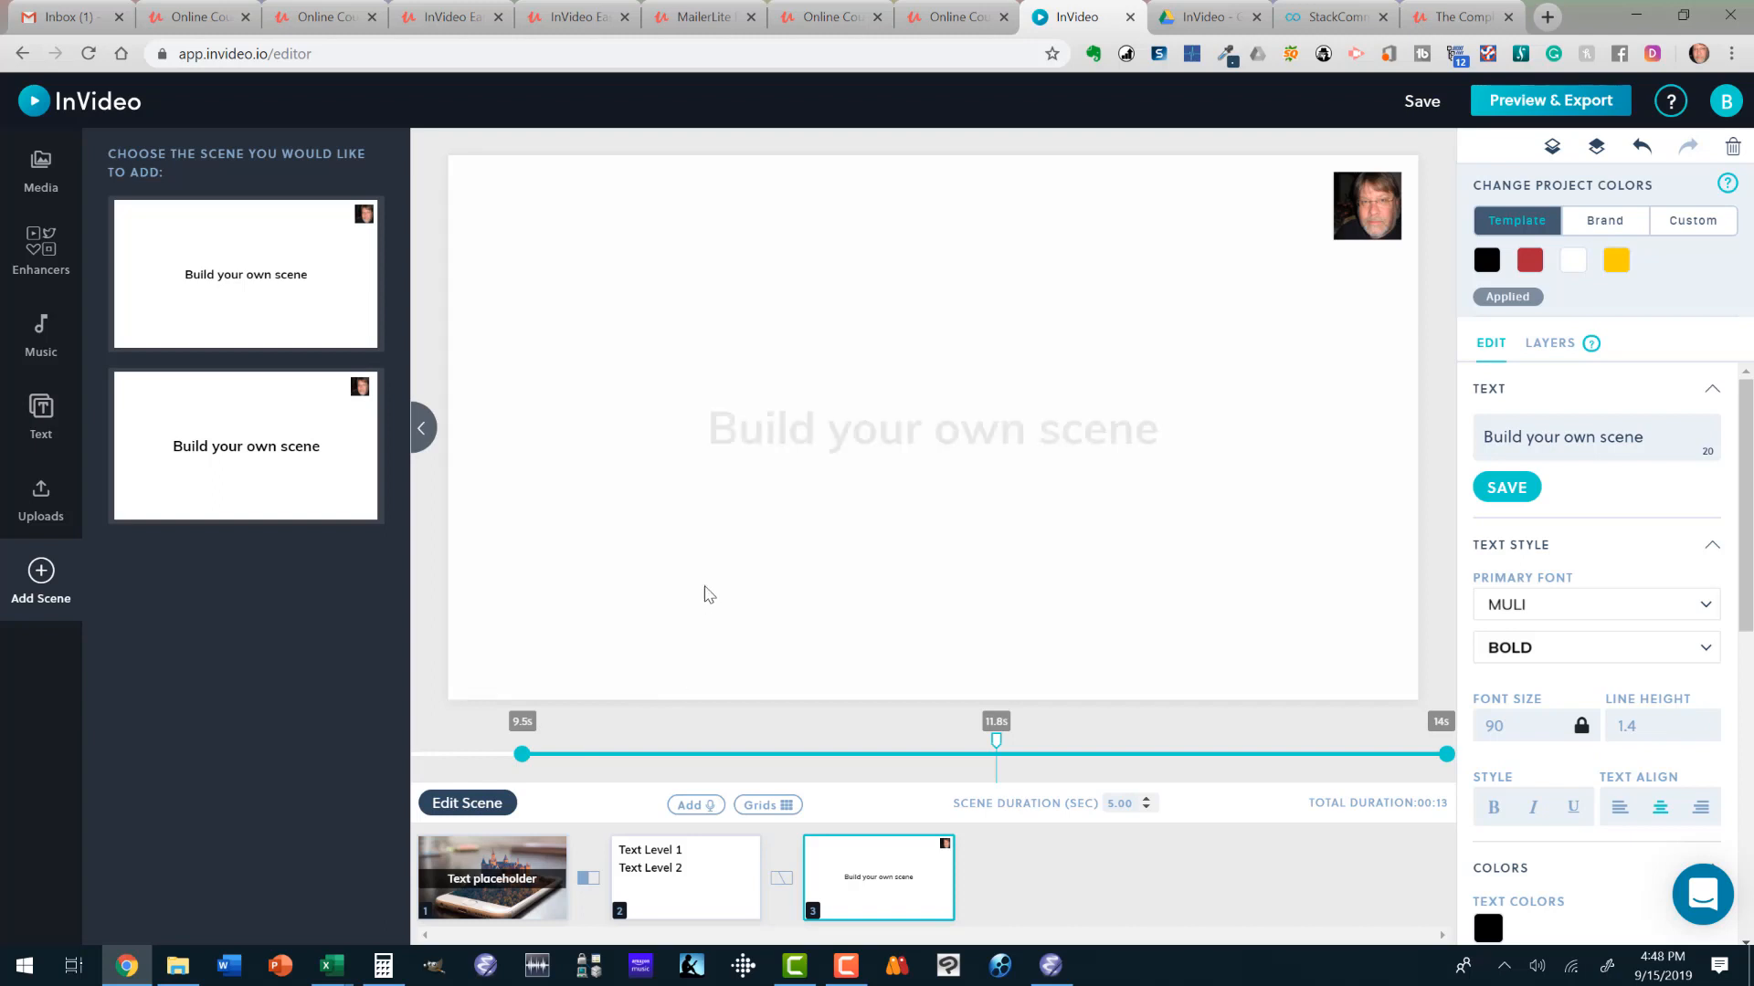